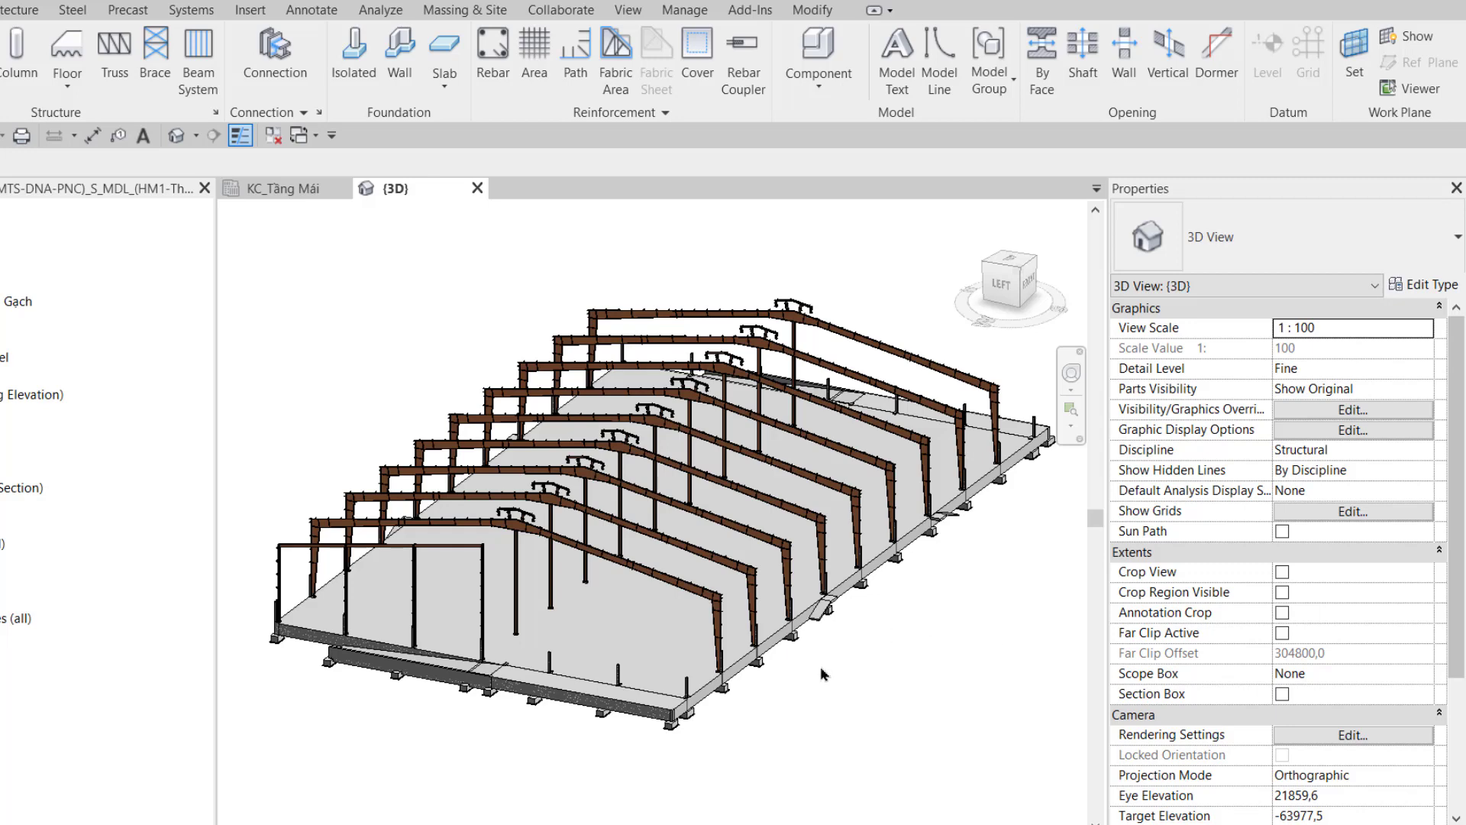
Zoom and pan the 3D view onto the front-left frame's beam-to-column joint
{"action": "scroll", "coordinate": [289, 588], "scroll_direction": "up", "scroll_amount": 1}
{"action": "scroll", "coordinate": [306, 573], "scroll_direction": "up", "scroll_amount": 1}
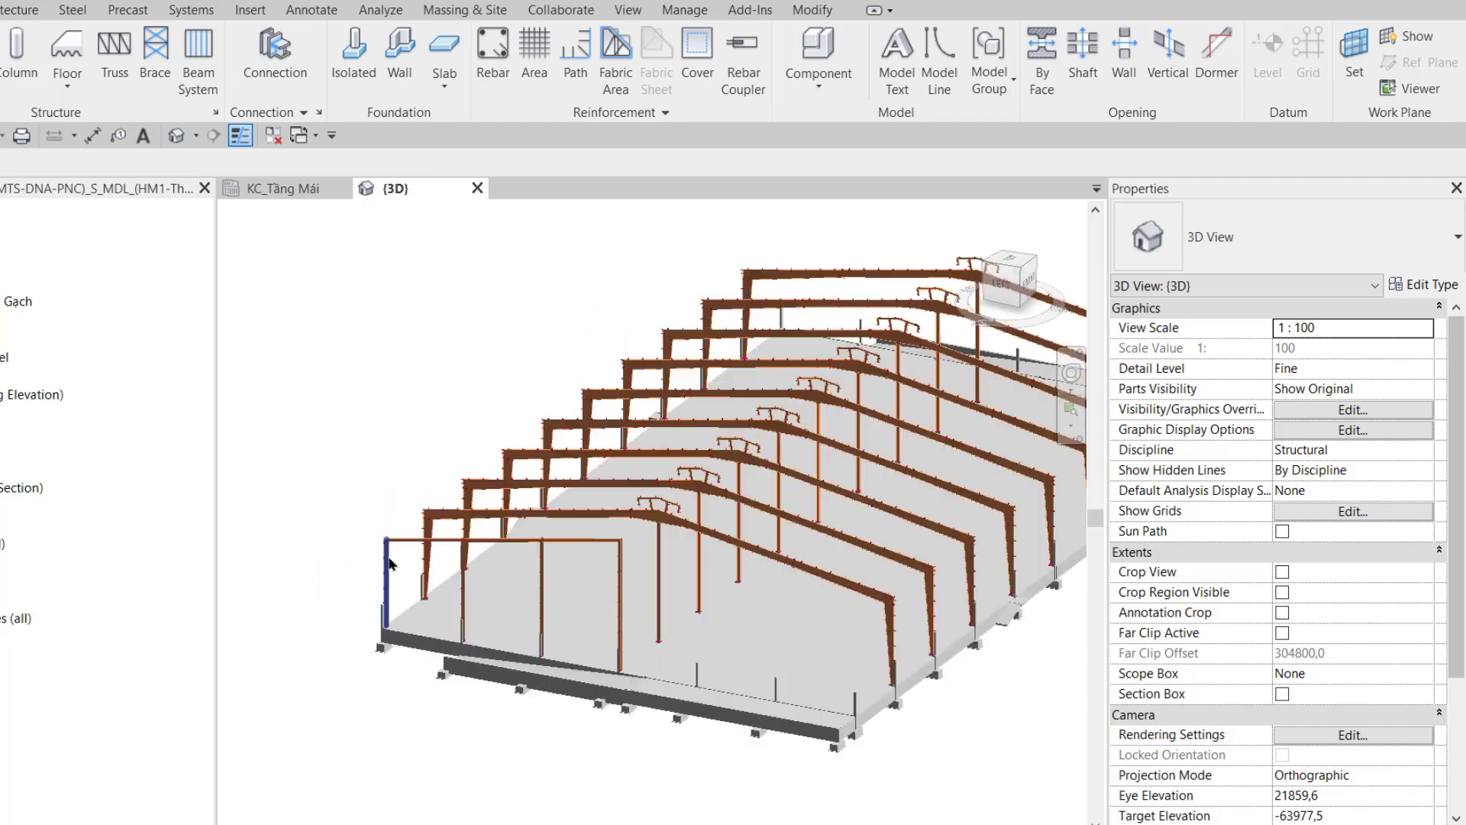
{"action": "scroll", "coordinate": [394, 545], "scroll_direction": "up", "scroll_amount": 3}
{"action": "scroll", "coordinate": [394, 544], "scroll_direction": "up", "scroll_amount": 3}
{"action": "middle_click_drag", "start_coordinate": [394, 545], "coordinate": [531, 625]}
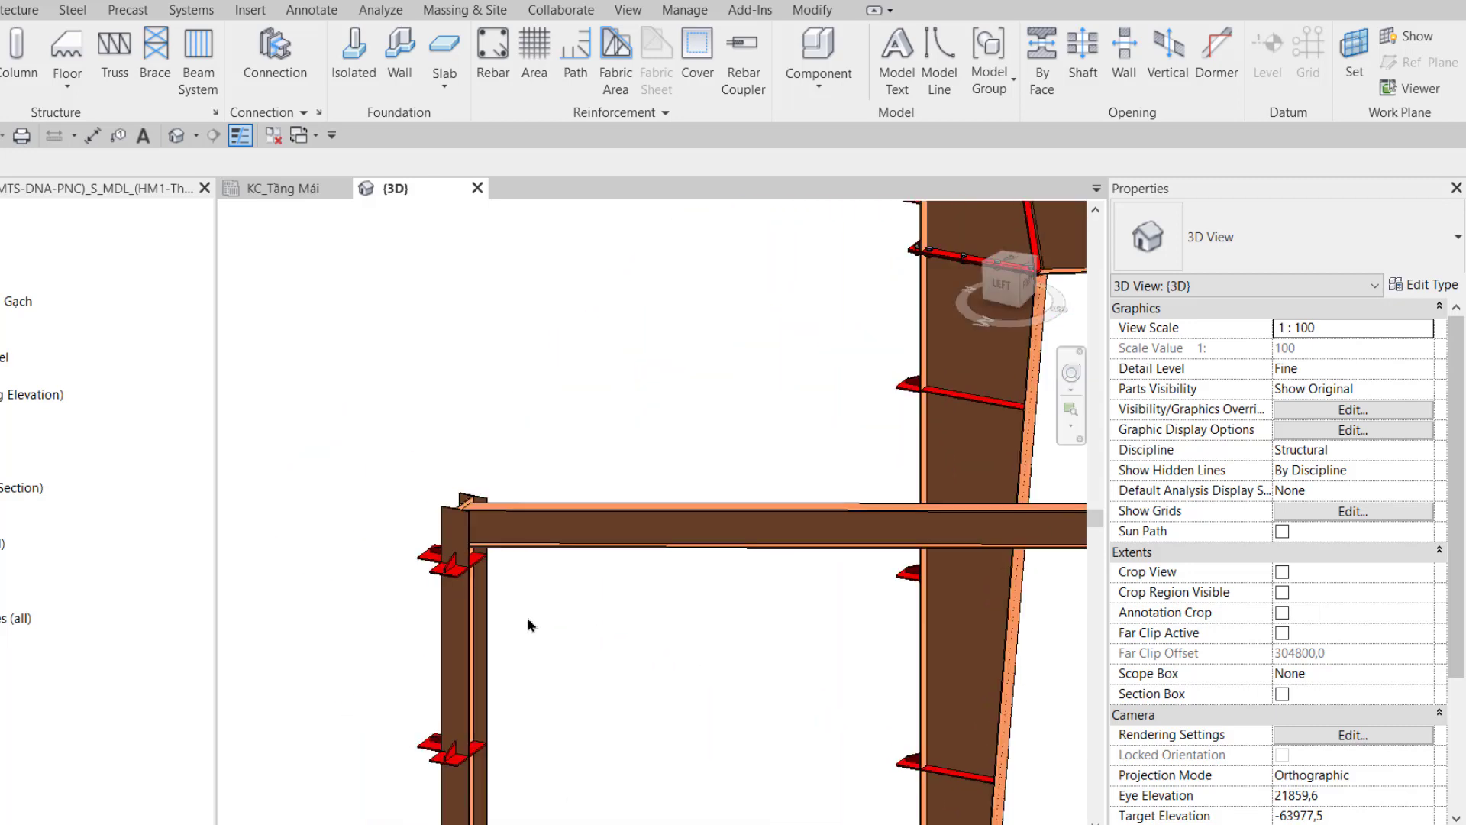
Put a section box around the red plate connection and stretch it to include the whole beam
{"action": "left_click", "coordinate": [459, 580]}
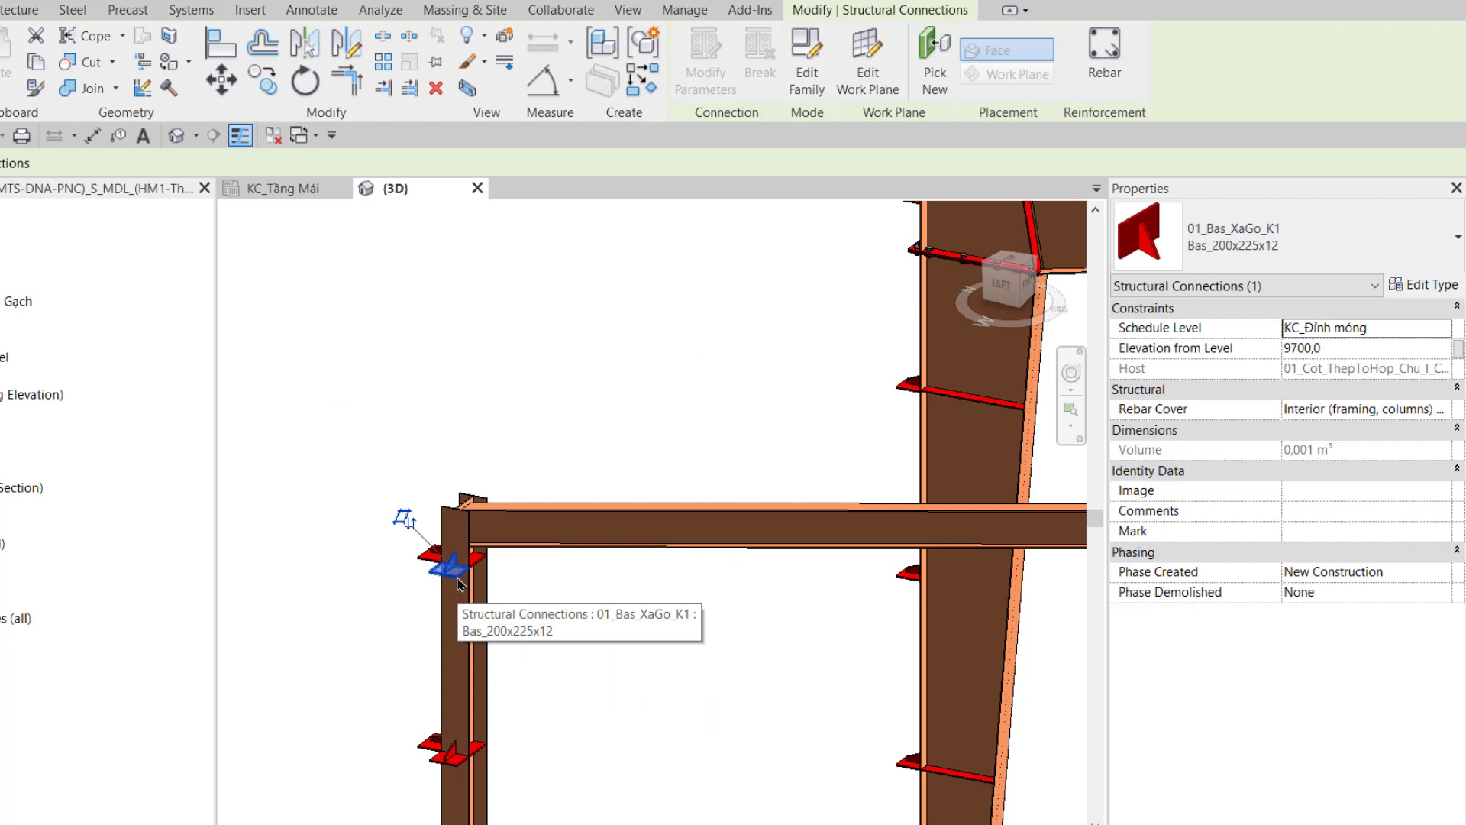
{"action": "left_click", "coordinate": [468, 88]}
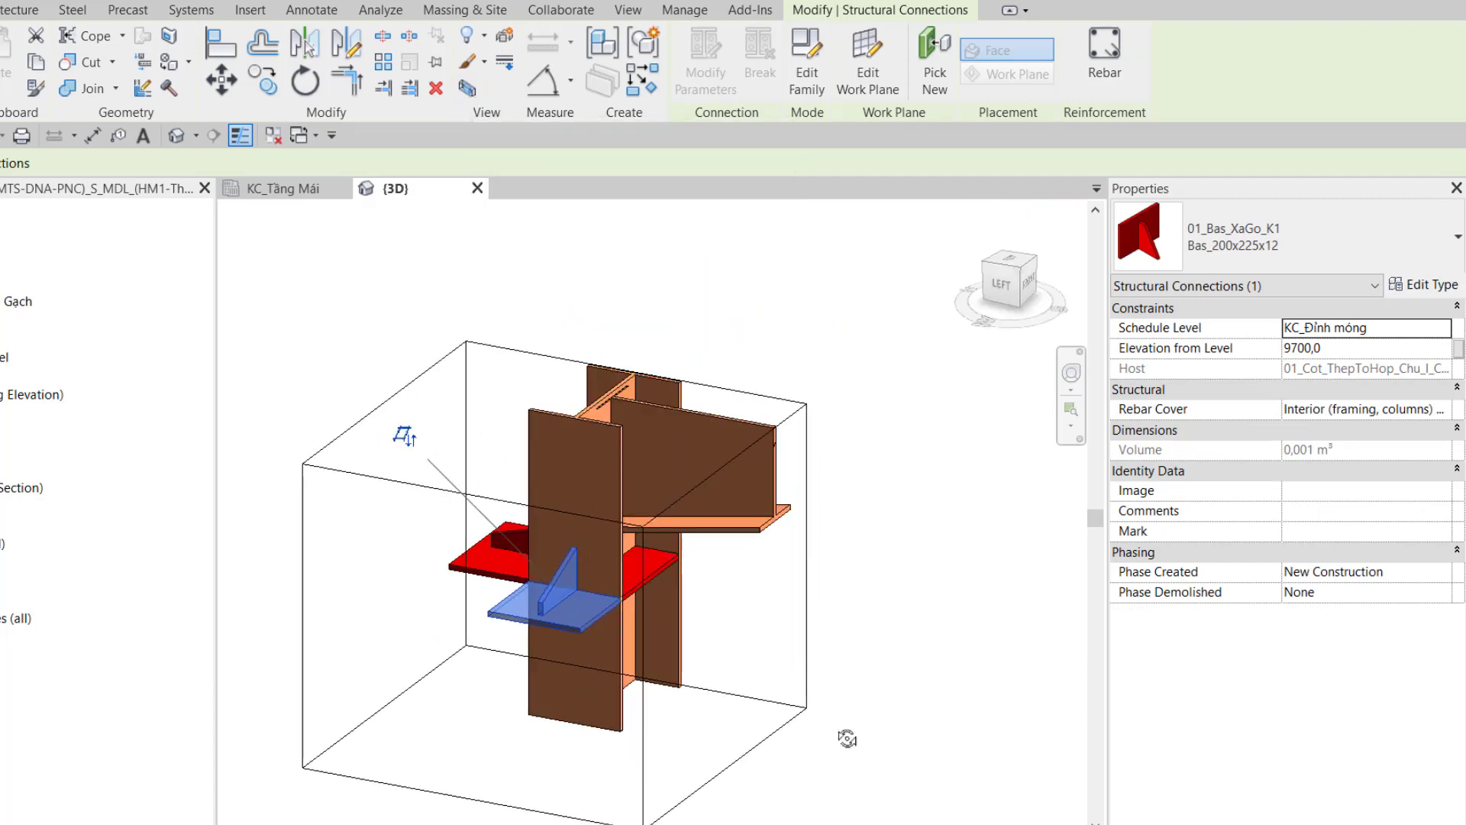
{"action": "left_click", "coordinate": [790, 703]}
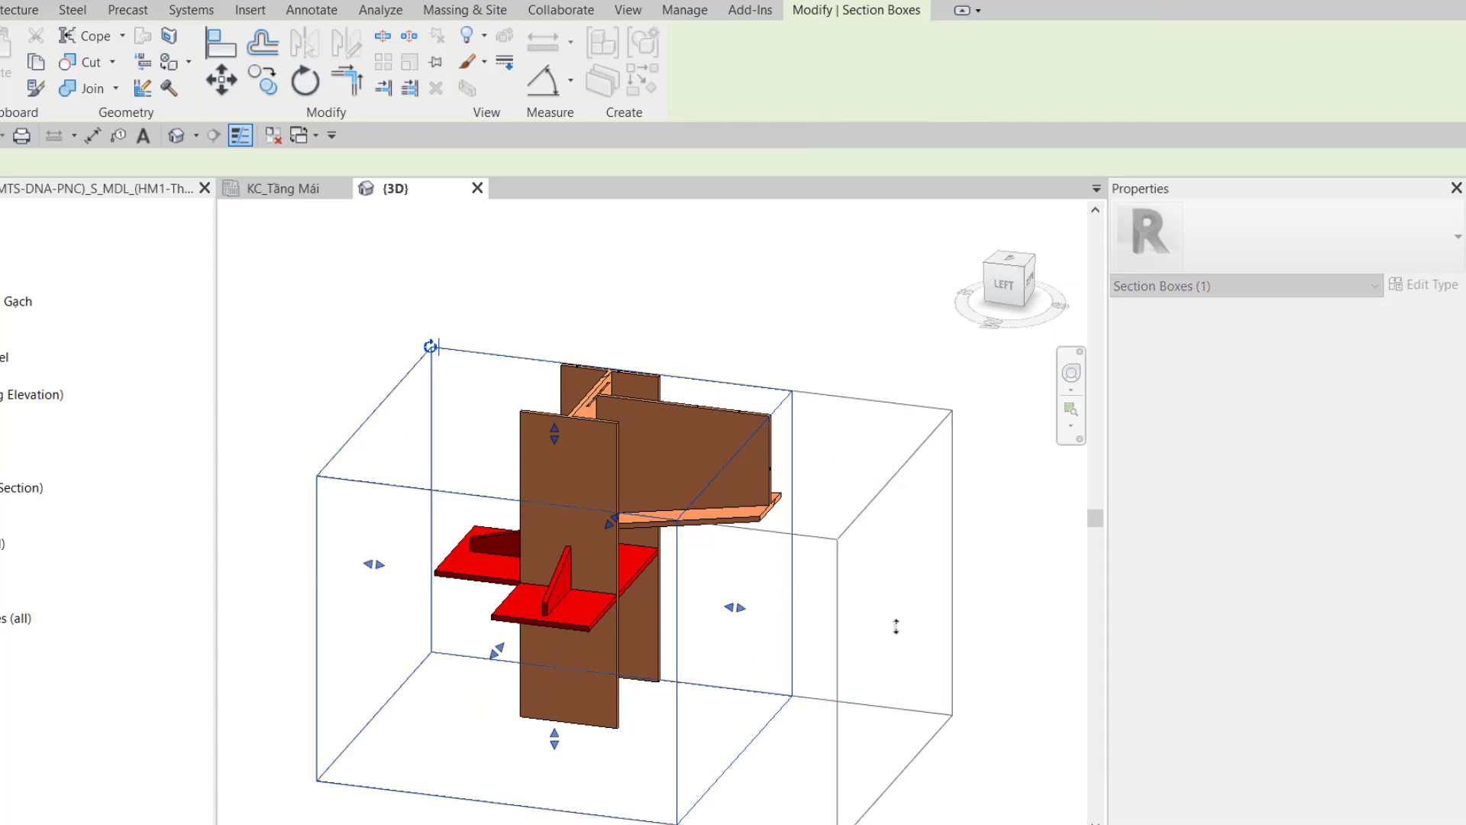
{"action": "scroll", "coordinate": [764, 489], "scroll_direction": "down", "scroll_amount": 2}
{"action": "left_click_drag", "start_coordinate": [674, 451], "coordinate": [674, 300]}
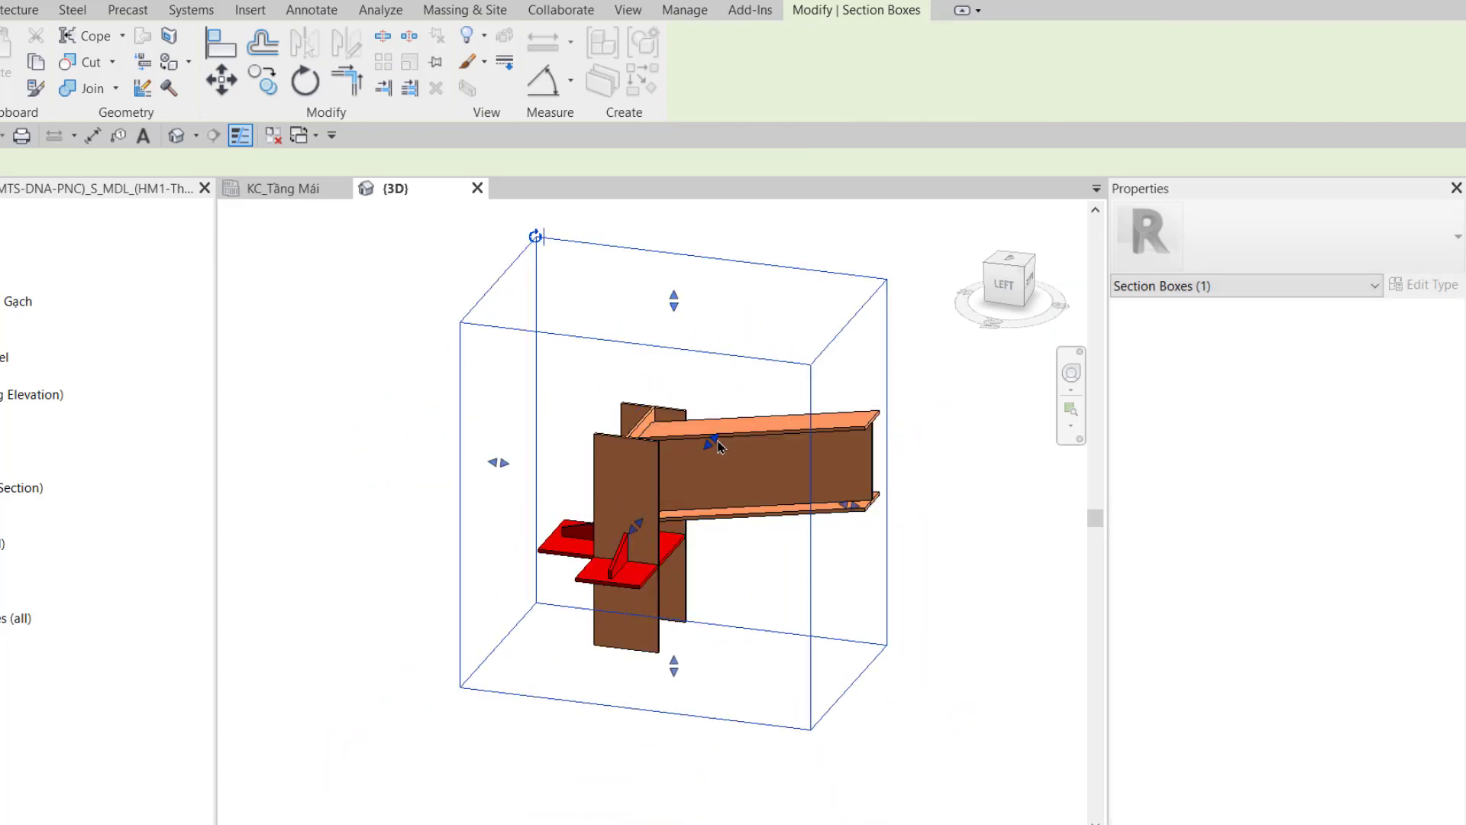
{"action": "middle_click_drag", "start_coordinate": [423, 626], "coordinate": [959, 612], "text": "shift"}
Temporarily hide the section box and the front column, leaving the beam centred
{"action": "key", "text": "h"}
{"action": "key", "text": "h"}
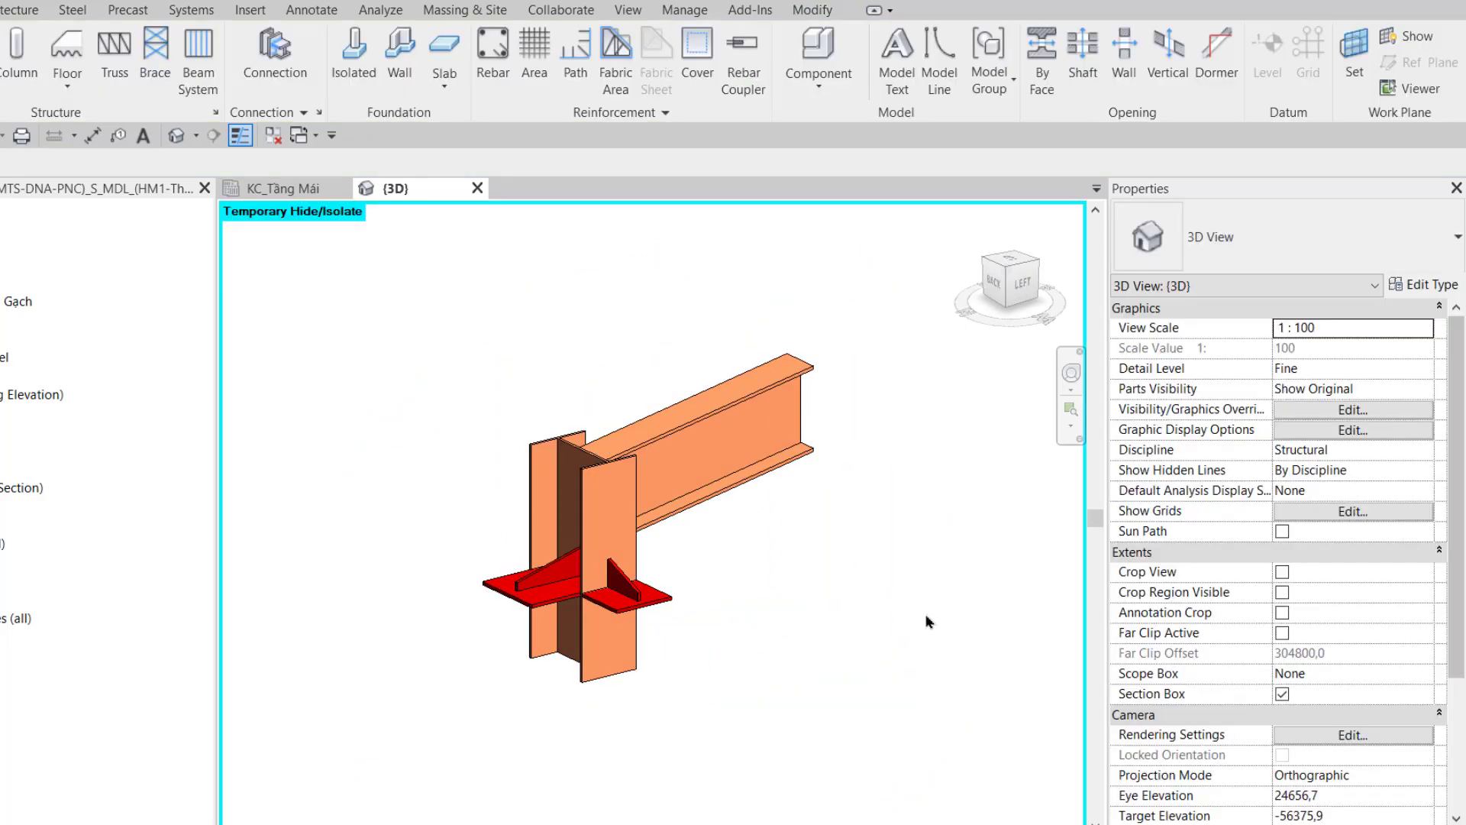
{"action": "left_click", "coordinate": [636, 678]}
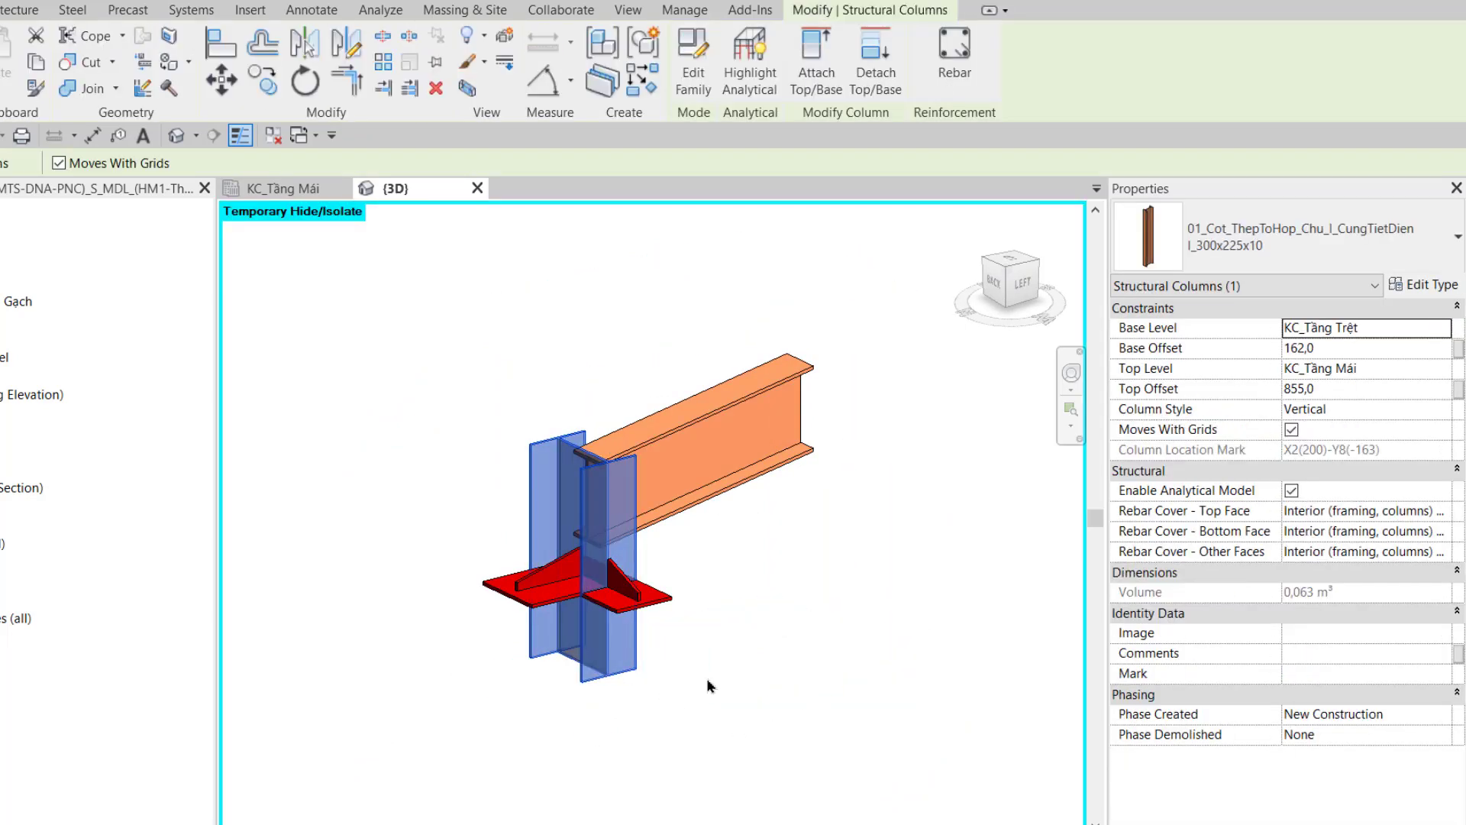
{"action": "key", "text": "h"}
{"action": "key", "text": "h"}
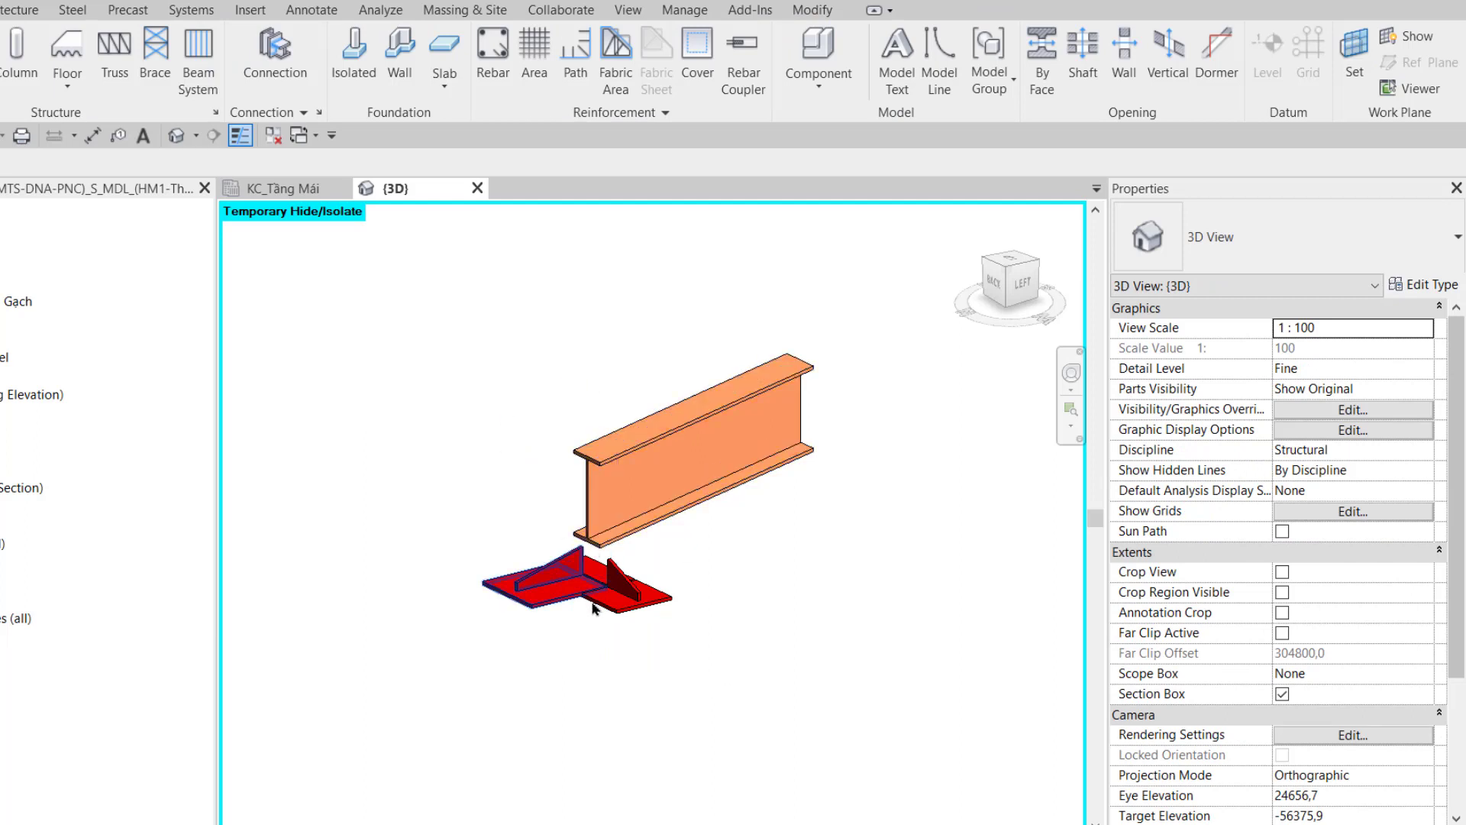
{"action": "scroll", "coordinate": [584, 600], "scroll_direction": "up", "scroll_amount": 2}
{"action": "middle_click_drag", "start_coordinate": [751, 676], "coordinate": [840, 685]}
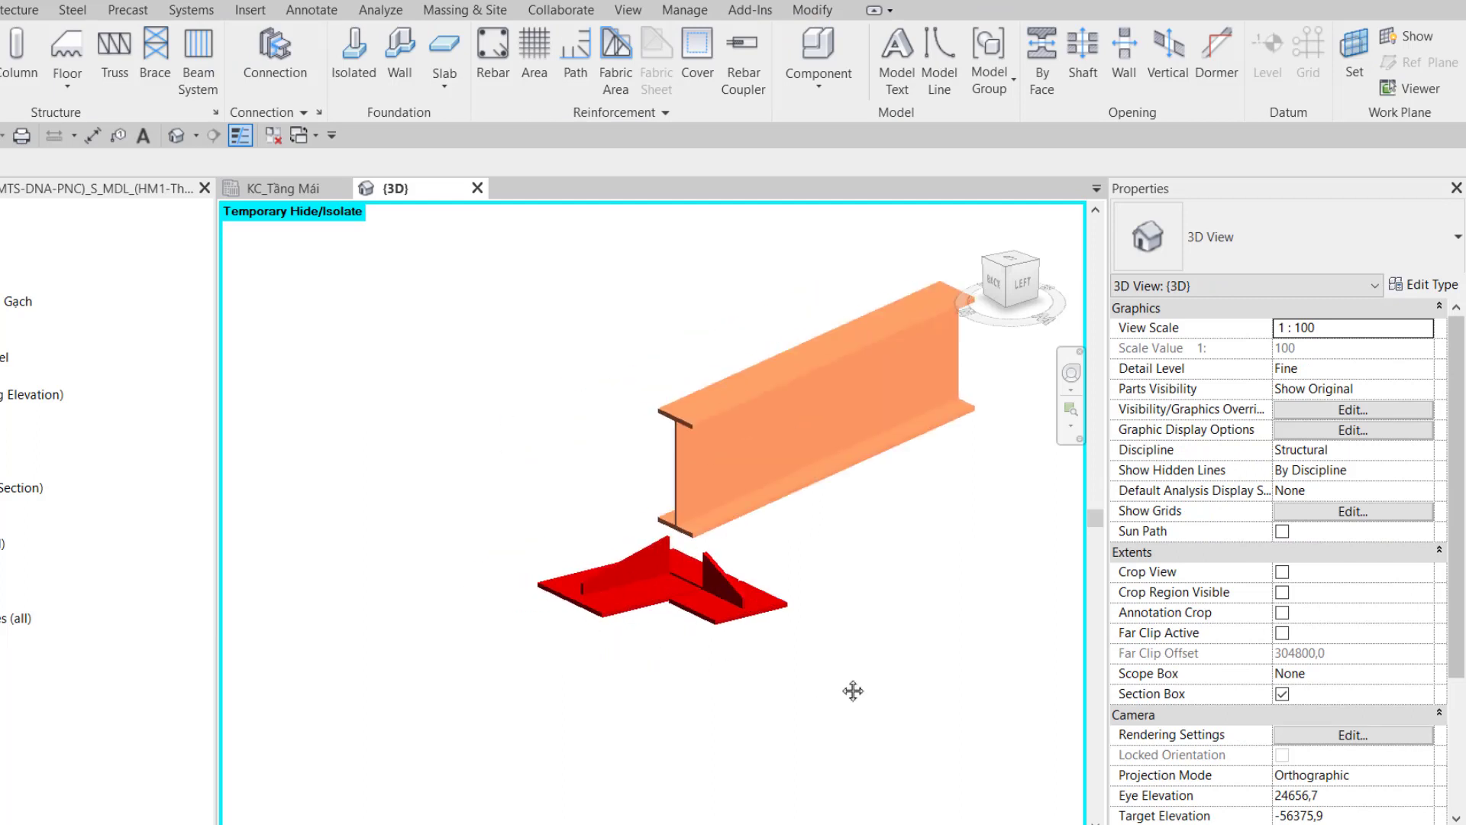
Start a new steel plate with the beam's end face as its work plane
{"action": "left_click", "coordinate": [76, 12]}
{"action": "left_click", "coordinate": [26, 46]}
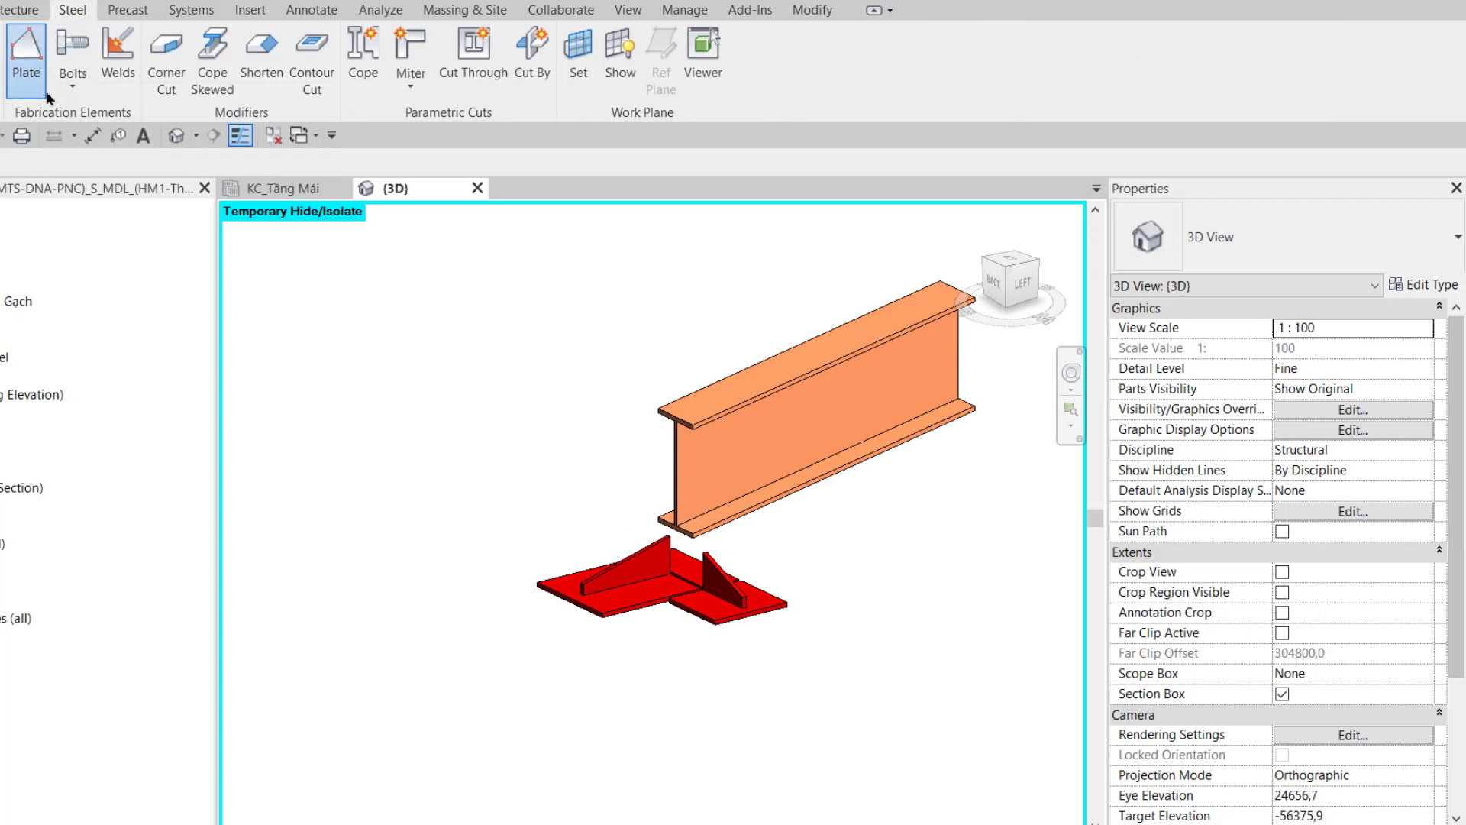
{"action": "left_click", "coordinate": [874, 62]}
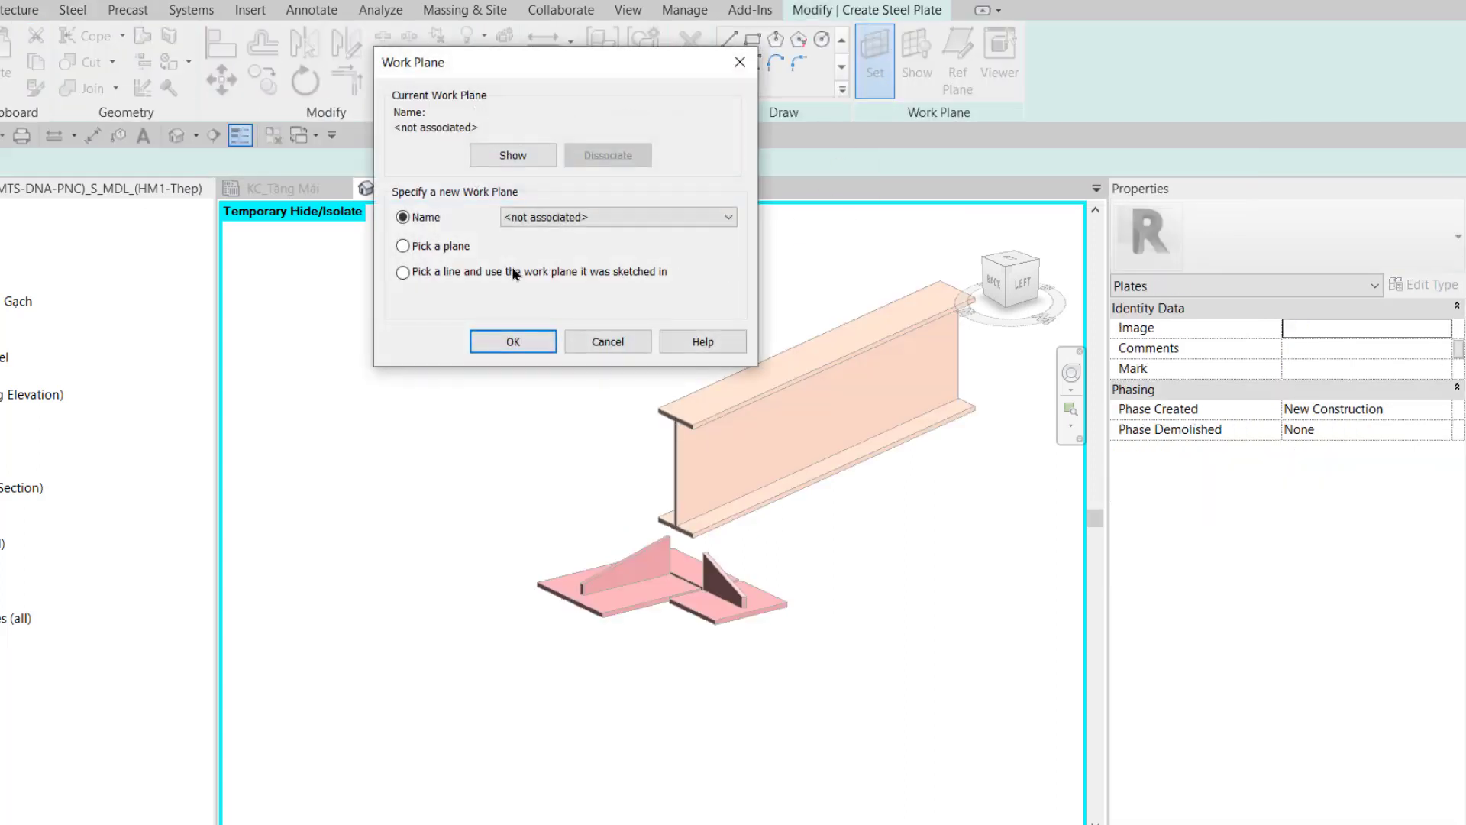
{"action": "left_click", "coordinate": [402, 246]}
{"action": "left_click", "coordinate": [513, 341]}
{"action": "scroll", "coordinate": [656, 420], "scroll_direction": "up", "scroll_amount": 2}
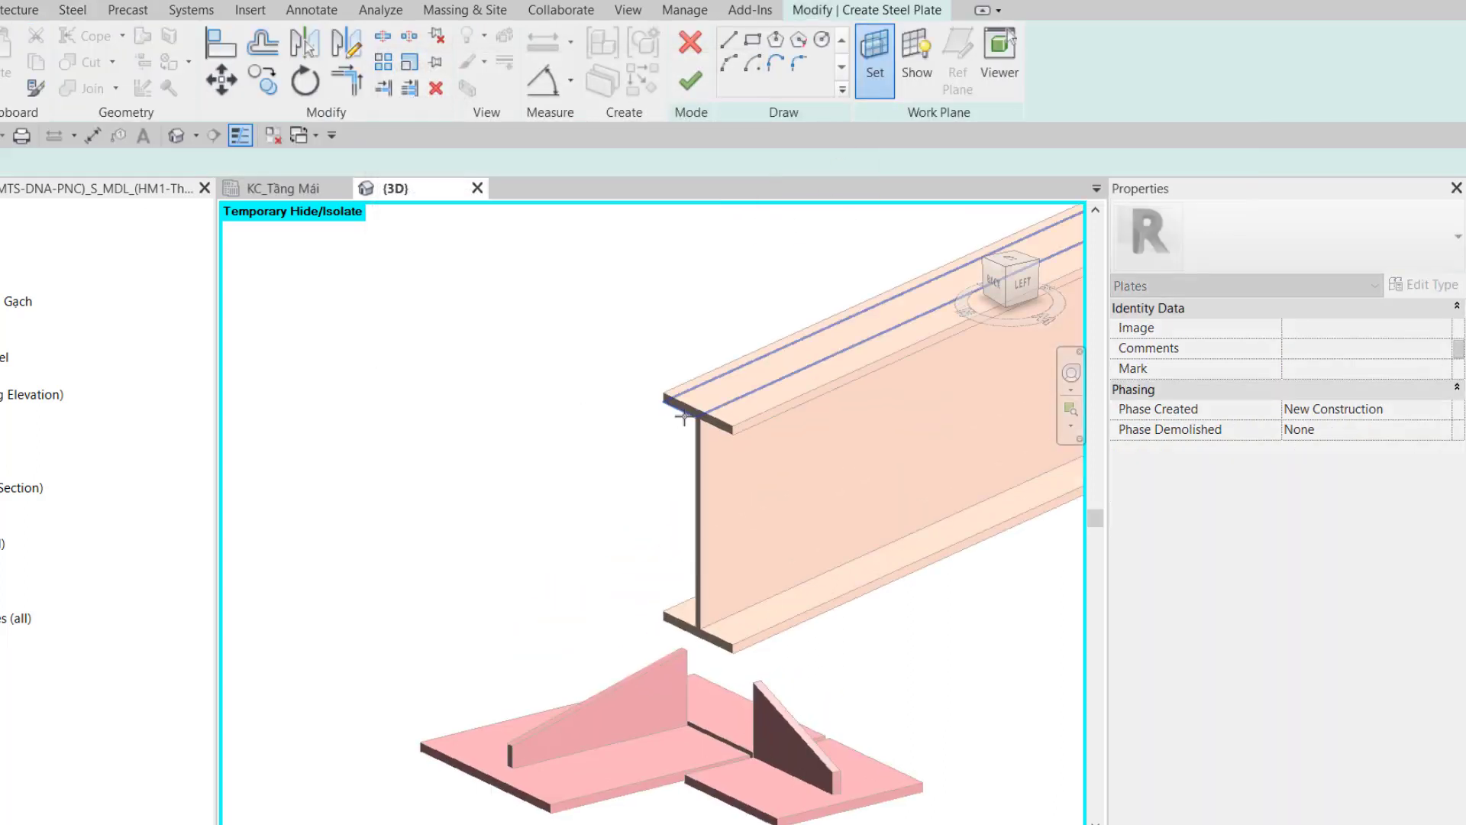
{"action": "scroll", "coordinate": [665, 417], "scroll_direction": "up", "scroll_amount": 2}
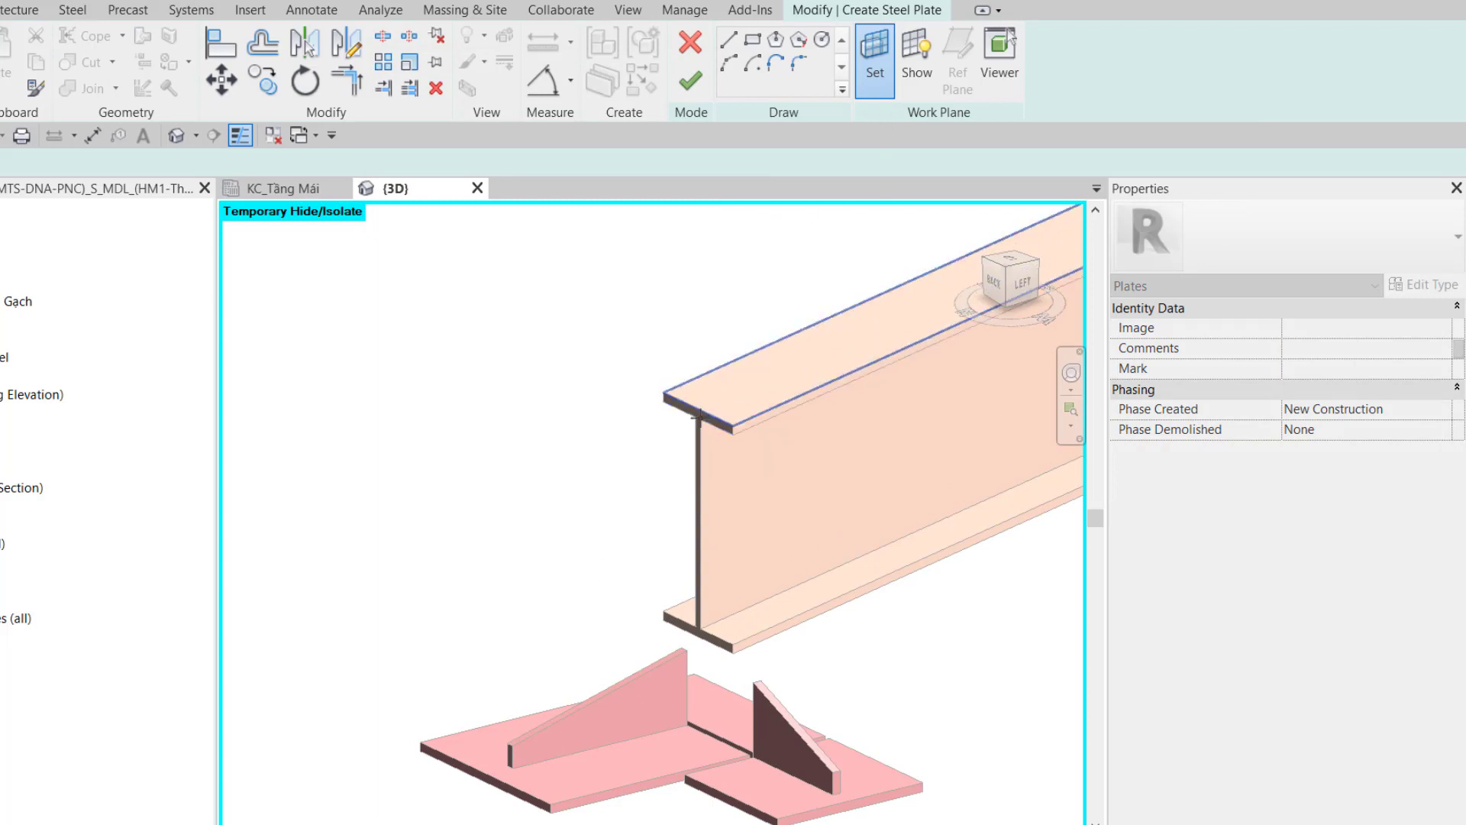
{"action": "left_click", "coordinate": [700, 416]}
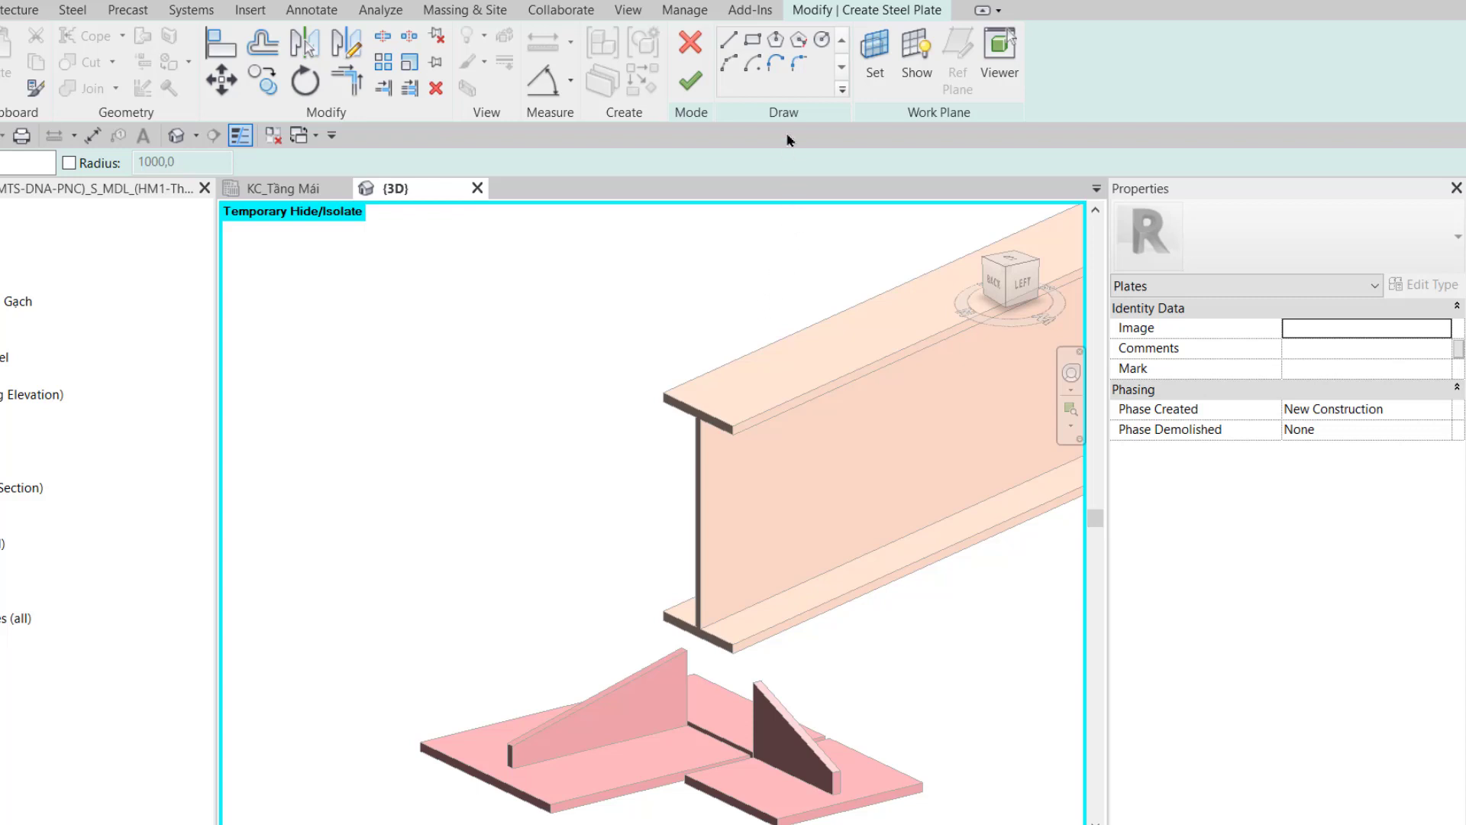
Sketch a rectangle from the top flange corner to the bottom flange corner
{"action": "left_click", "coordinate": [754, 40]}
{"action": "scroll", "coordinate": [663, 400], "scroll_direction": "up", "scroll_amount": 2}
{"action": "scroll", "coordinate": [656, 413], "scroll_direction": "up", "scroll_amount": 2}
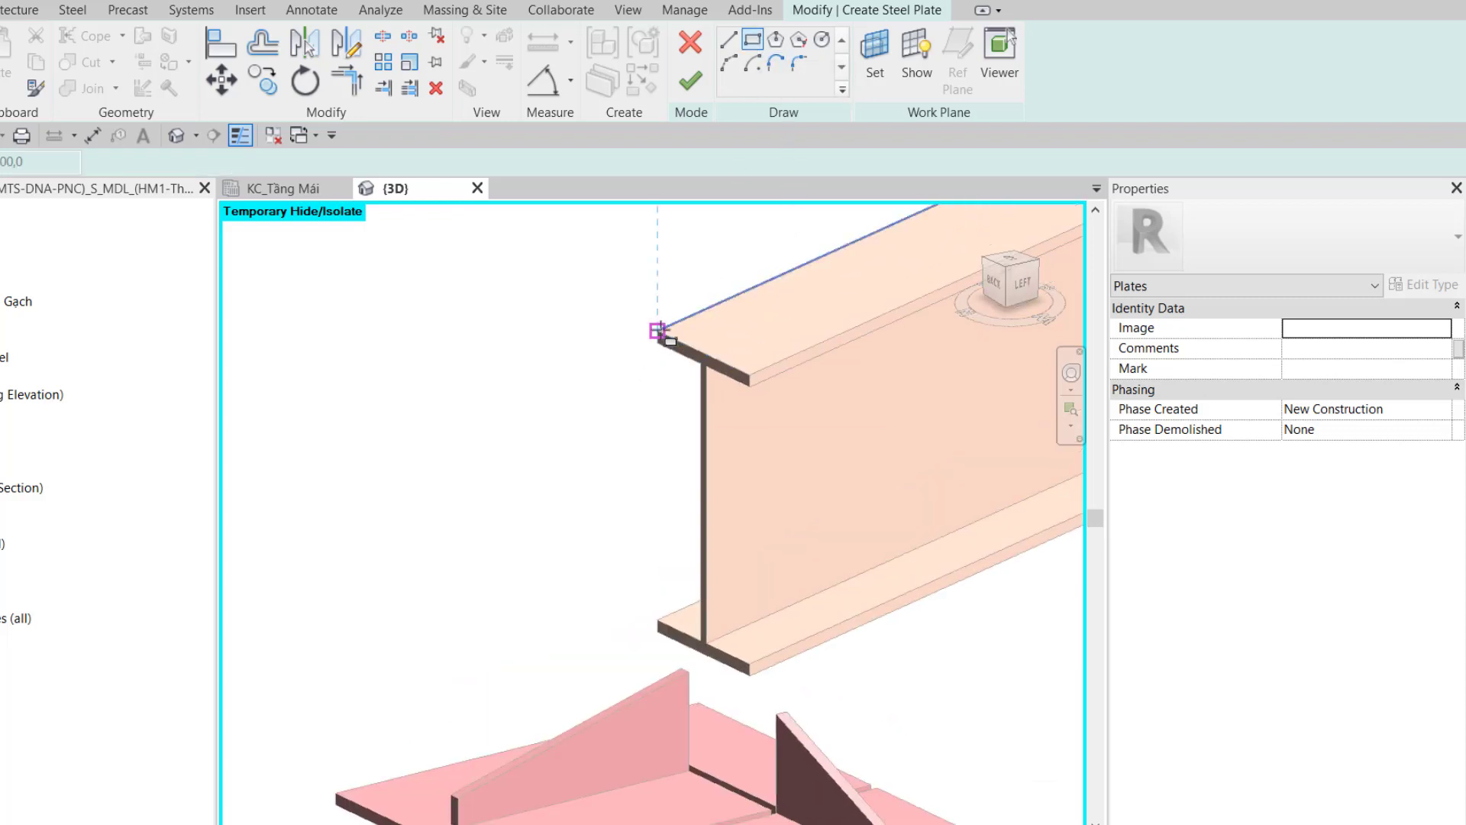
{"action": "left_click", "coordinate": [661, 330]}
{"action": "left_click", "coordinate": [750, 674]}
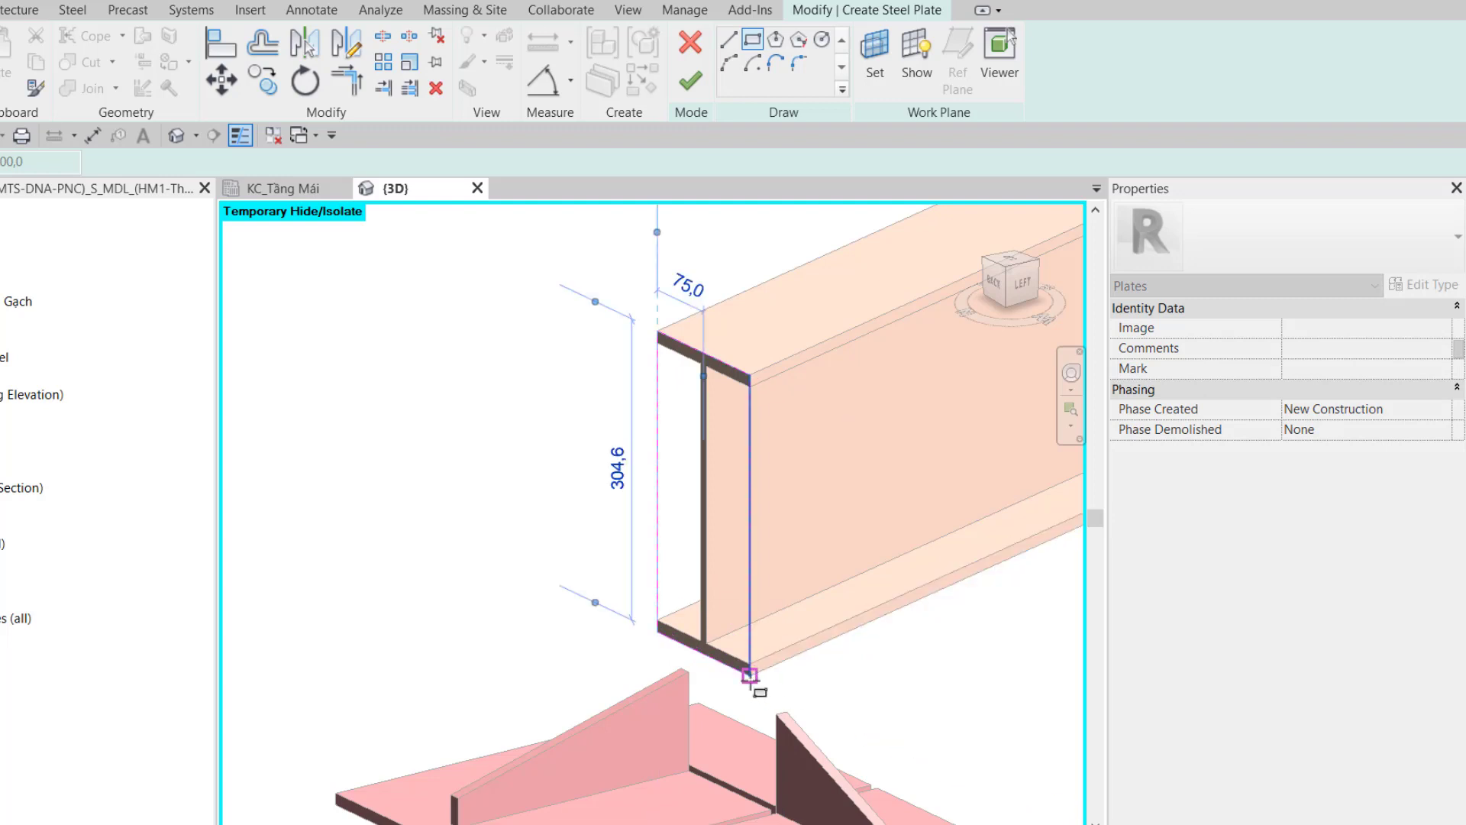
{"action": "key", "text": "Escape"}
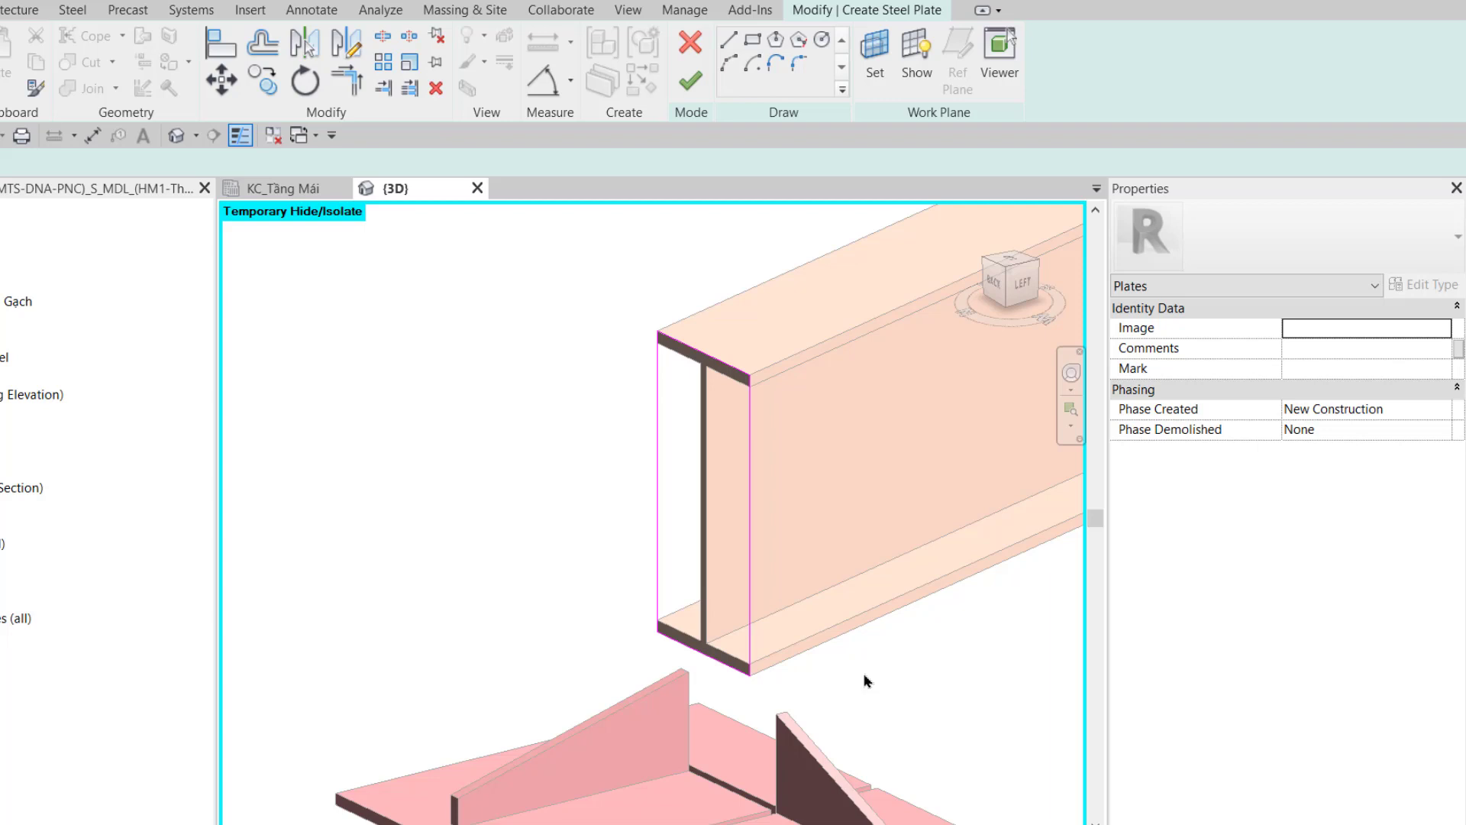
Move the sketch's bottom edge down 80 and finish the 150 by 384,6 end plate
{"action": "left_click", "coordinate": [721, 673]}
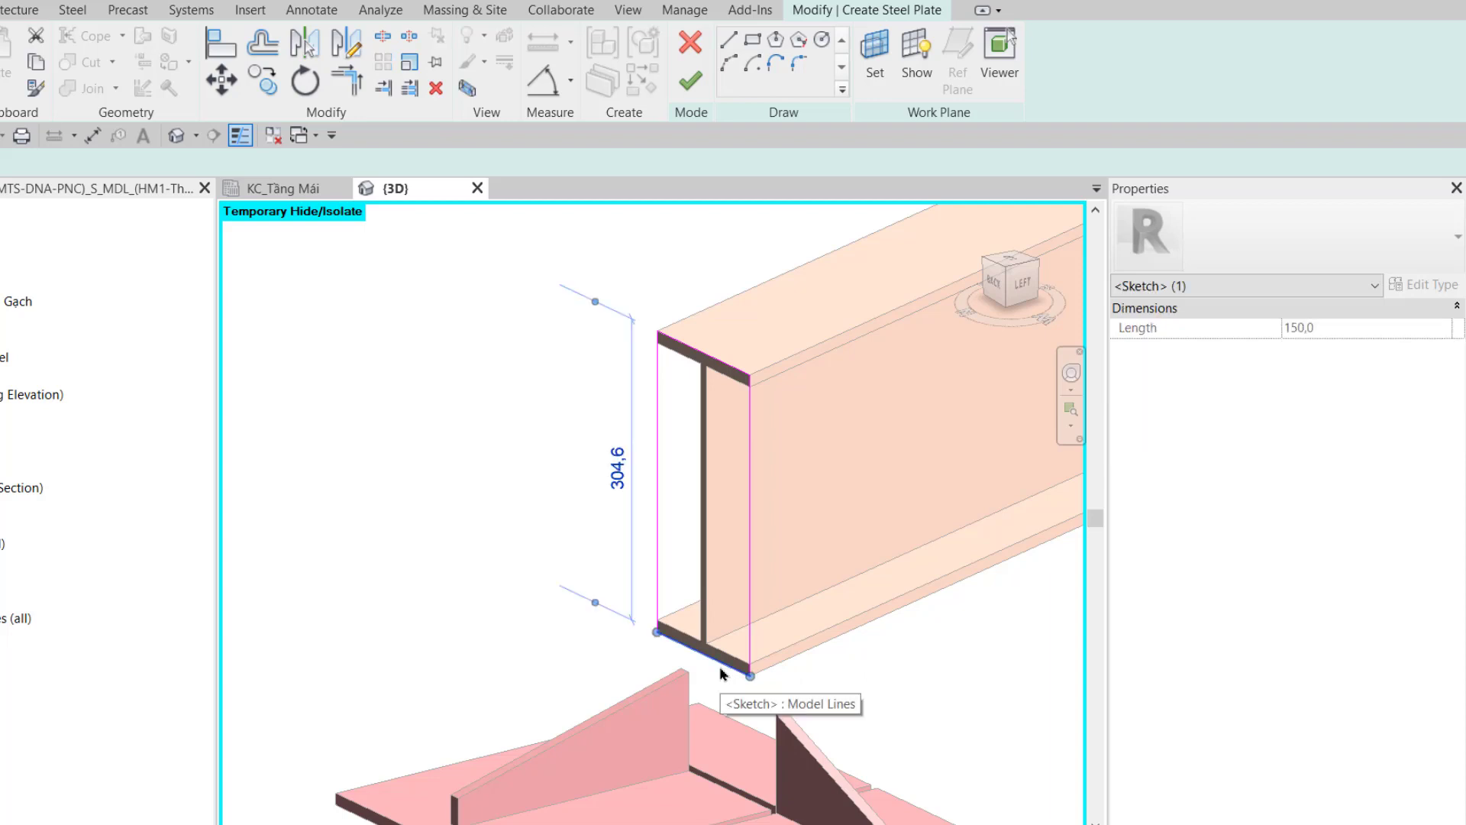
{"action": "left_click", "coordinate": [222, 79]}
{"action": "left_click", "coordinate": [720, 554]}
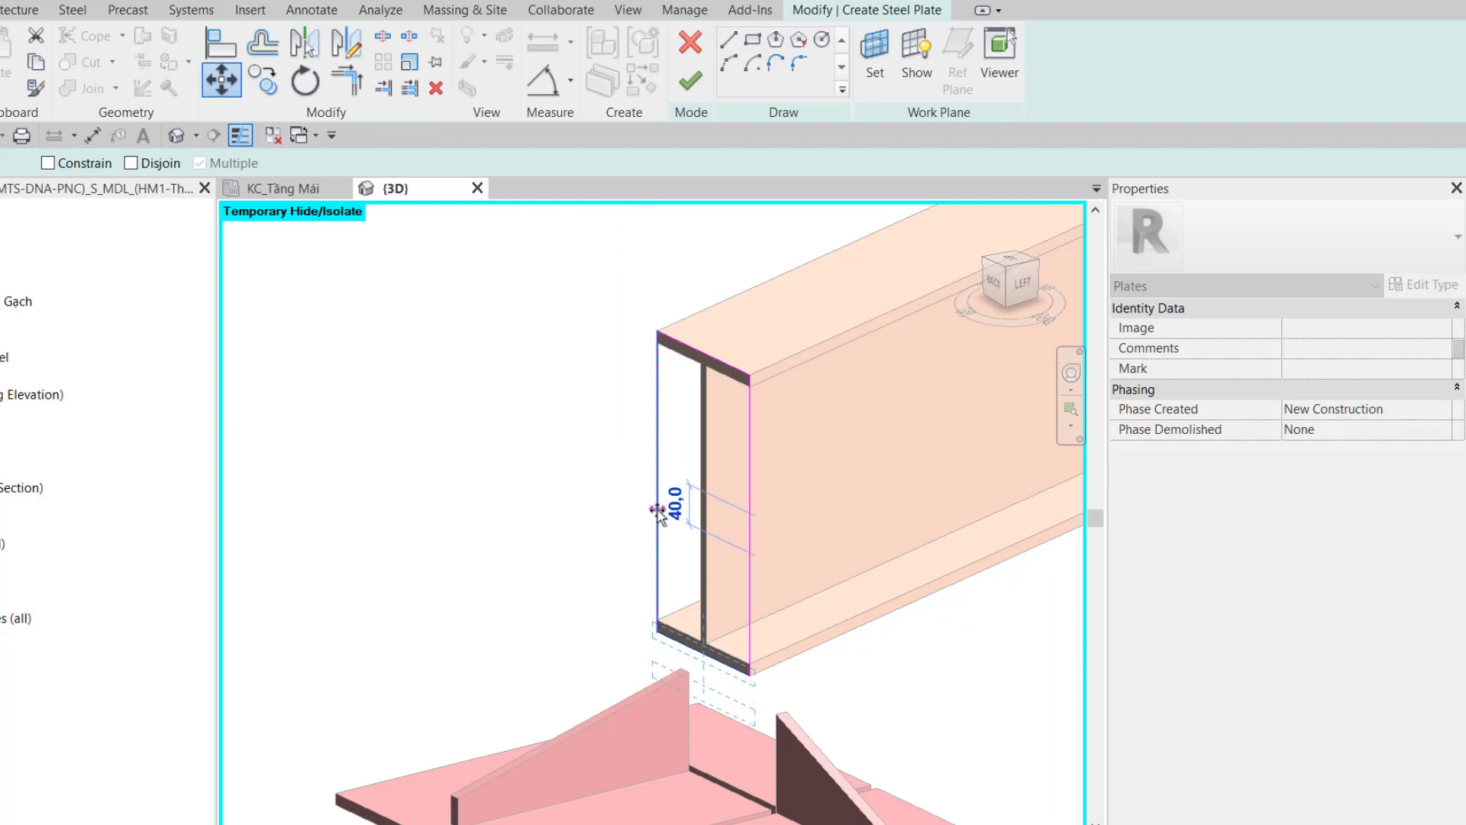
{"action": "middle_click_drag", "start_coordinate": [658, 509], "coordinate": [642, 465]}
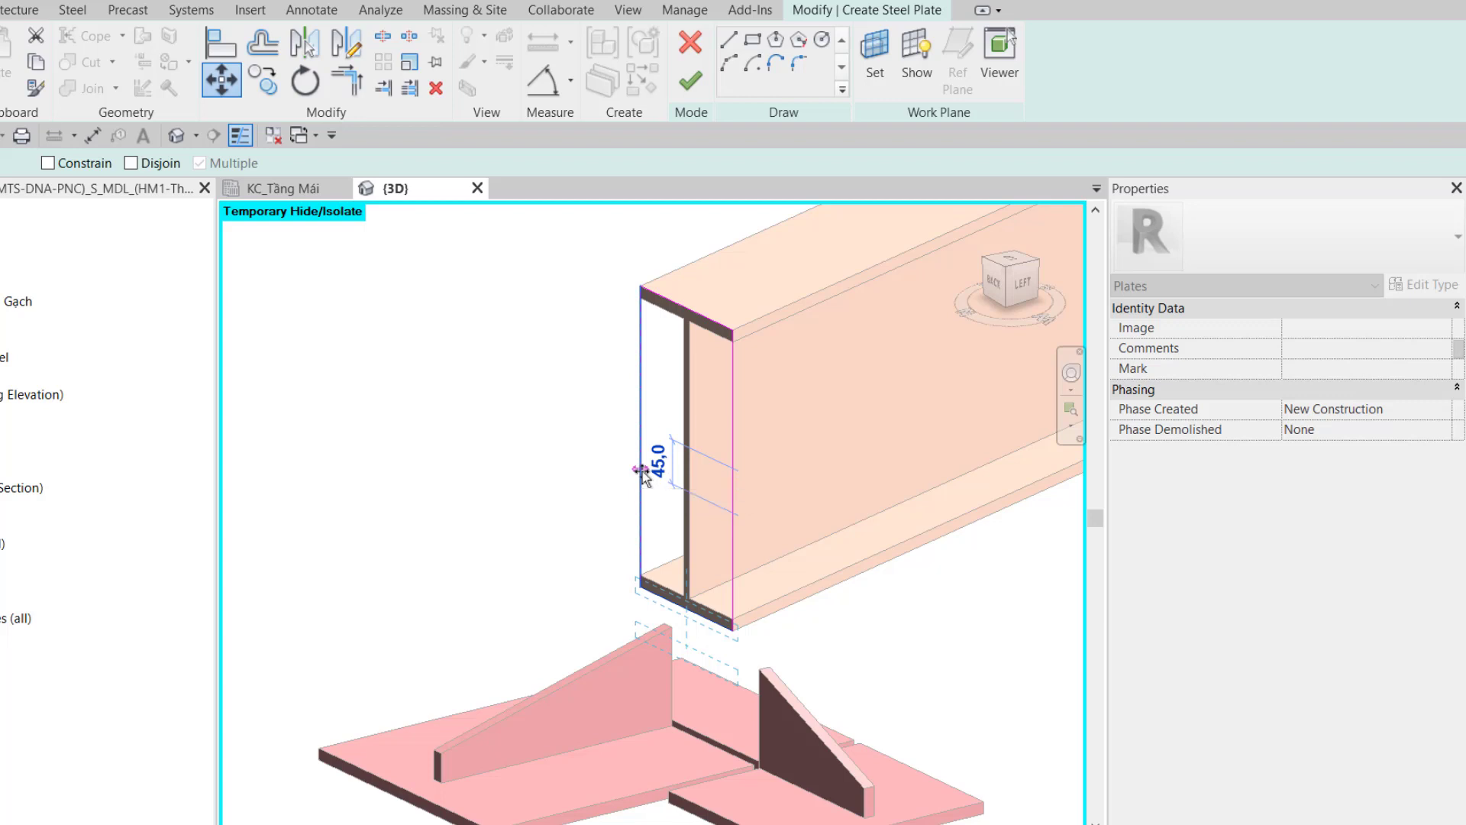
{"action": "type", "text": "80"}
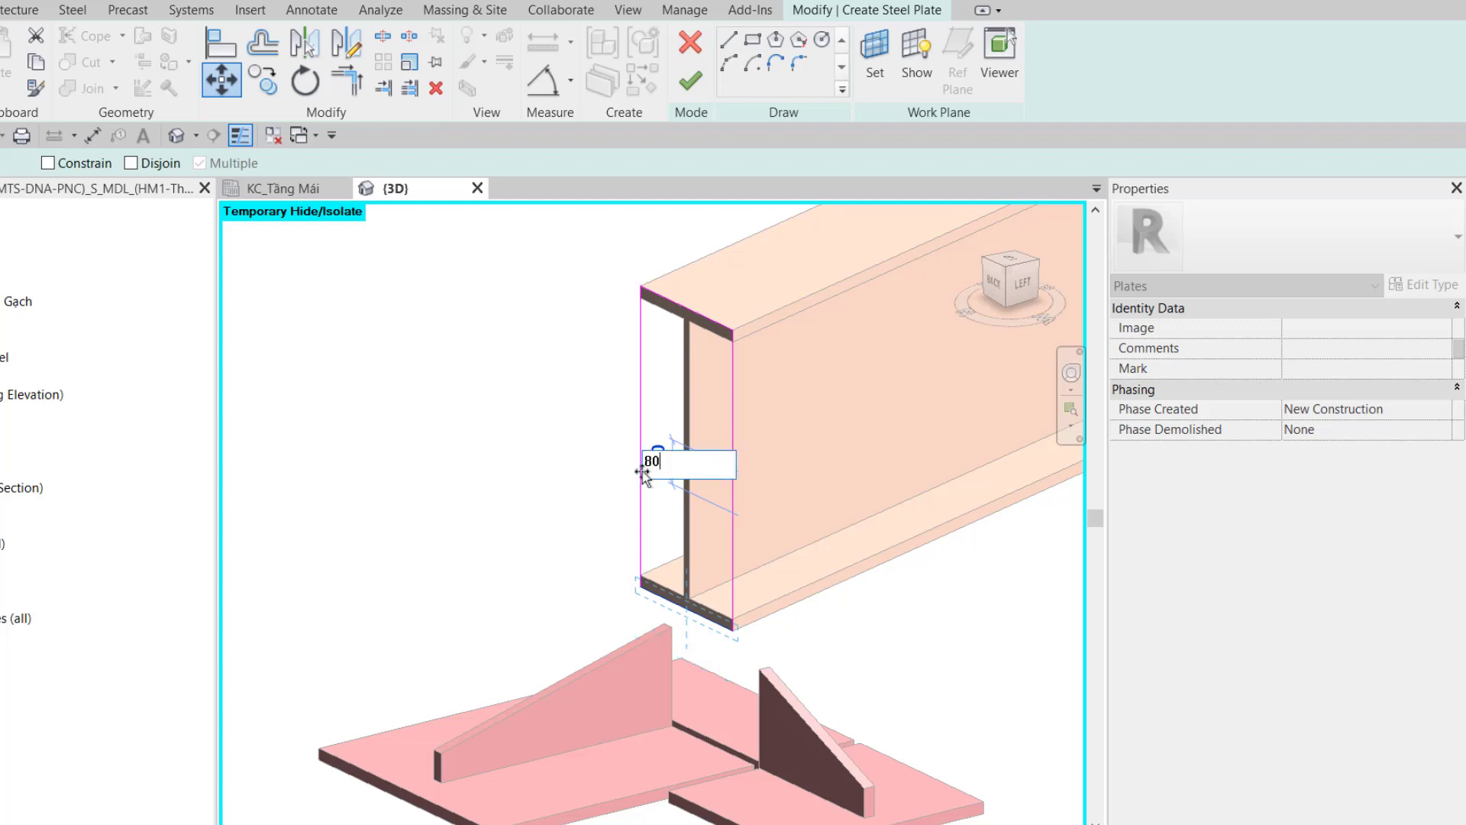
{"action": "key", "text": "Return"}
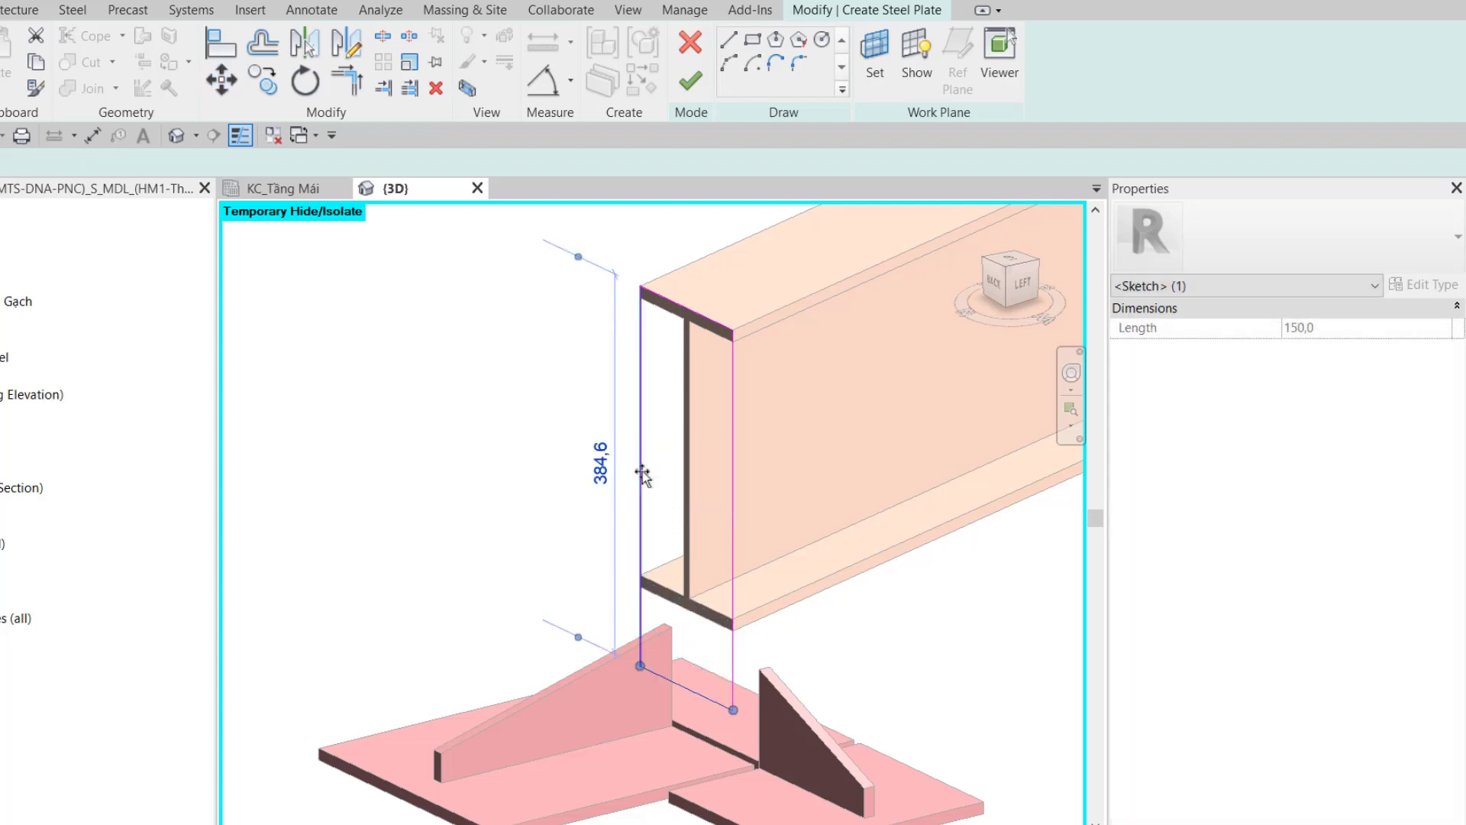
{"action": "left_click", "coordinate": [690, 81]}
{"action": "mouse_move", "coordinate": [949, 623]}
{"action": "middle_mouse_down"}
{"action": "mouse_move", "coordinate": [537, 595]}
{"action": "mouse_move", "coordinate": [829, 672]}
{"action": "middle_mouse_up"}
Change the end plate's Thickness in Properties from 12,7 to 12
{"action": "left_click", "coordinate": [1327, 375]}
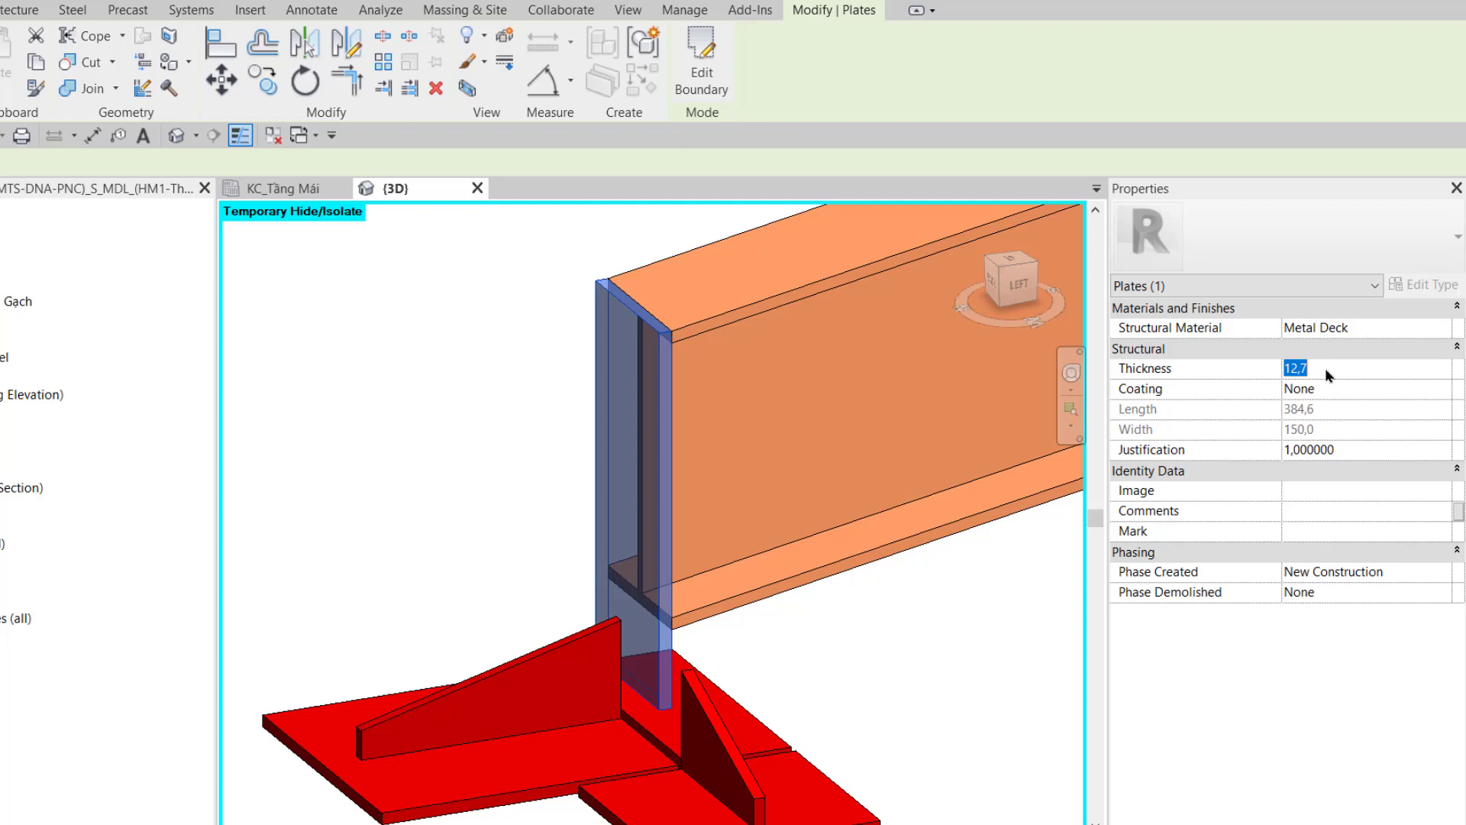
{"action": "type", "text": "1"}
{"action": "key", "text": "Return"}
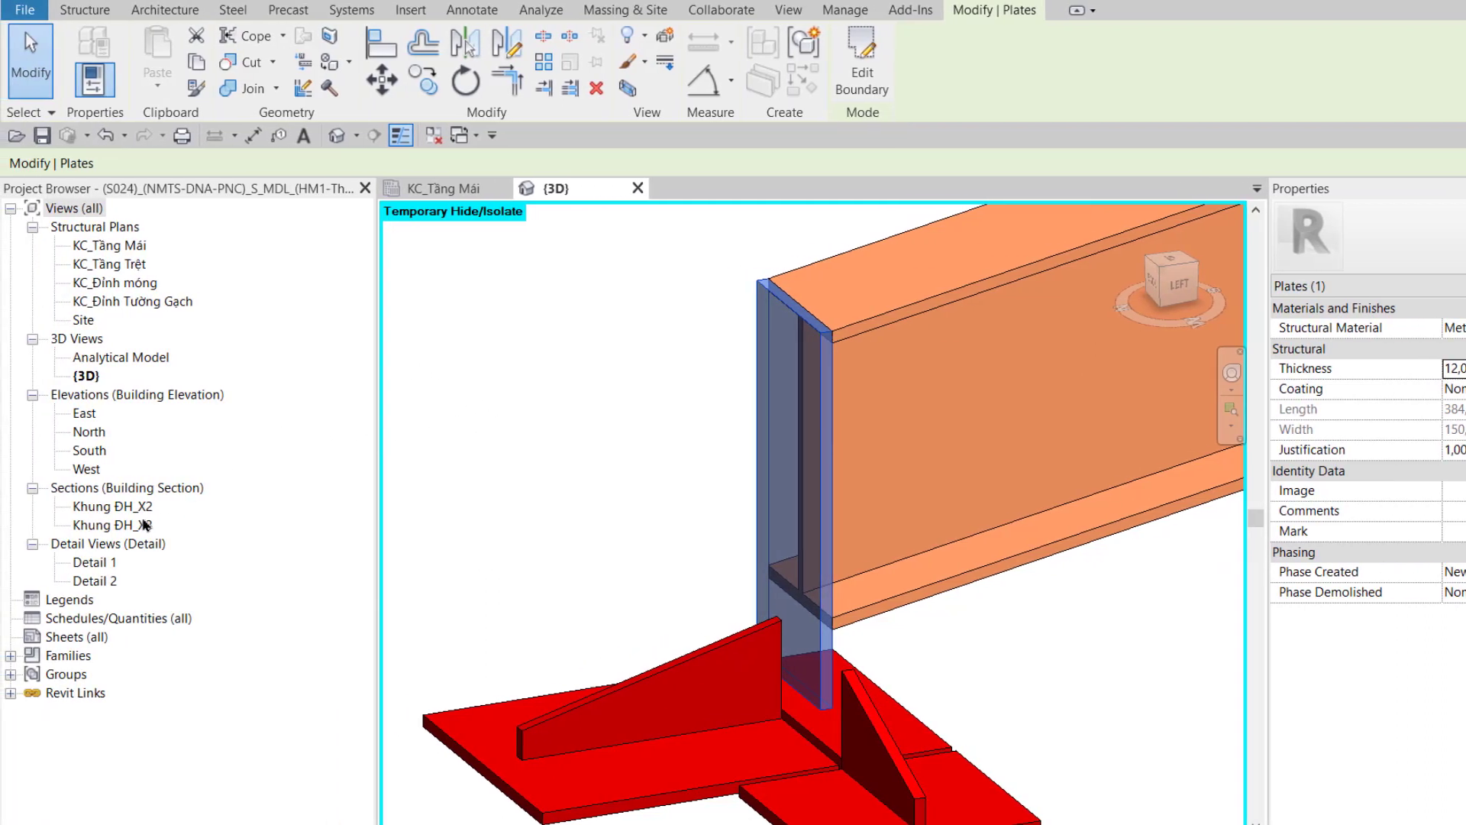
Rename section view Khung ĐH_X2 to Khung ĐauHoi_X2
{"action": "left_click", "coordinate": [142, 508]}
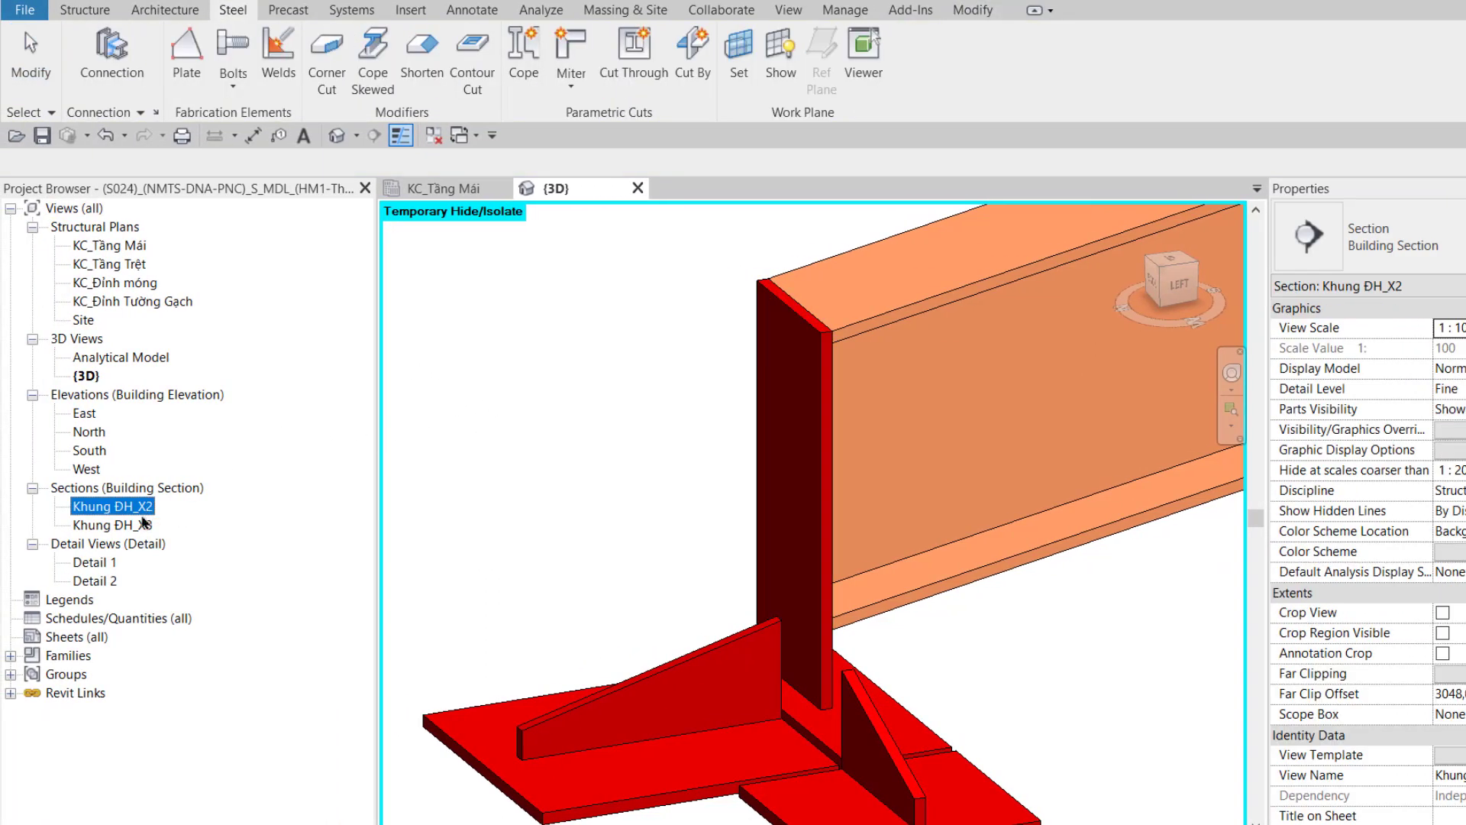
{"action": "double_click", "coordinate": [145, 510]}
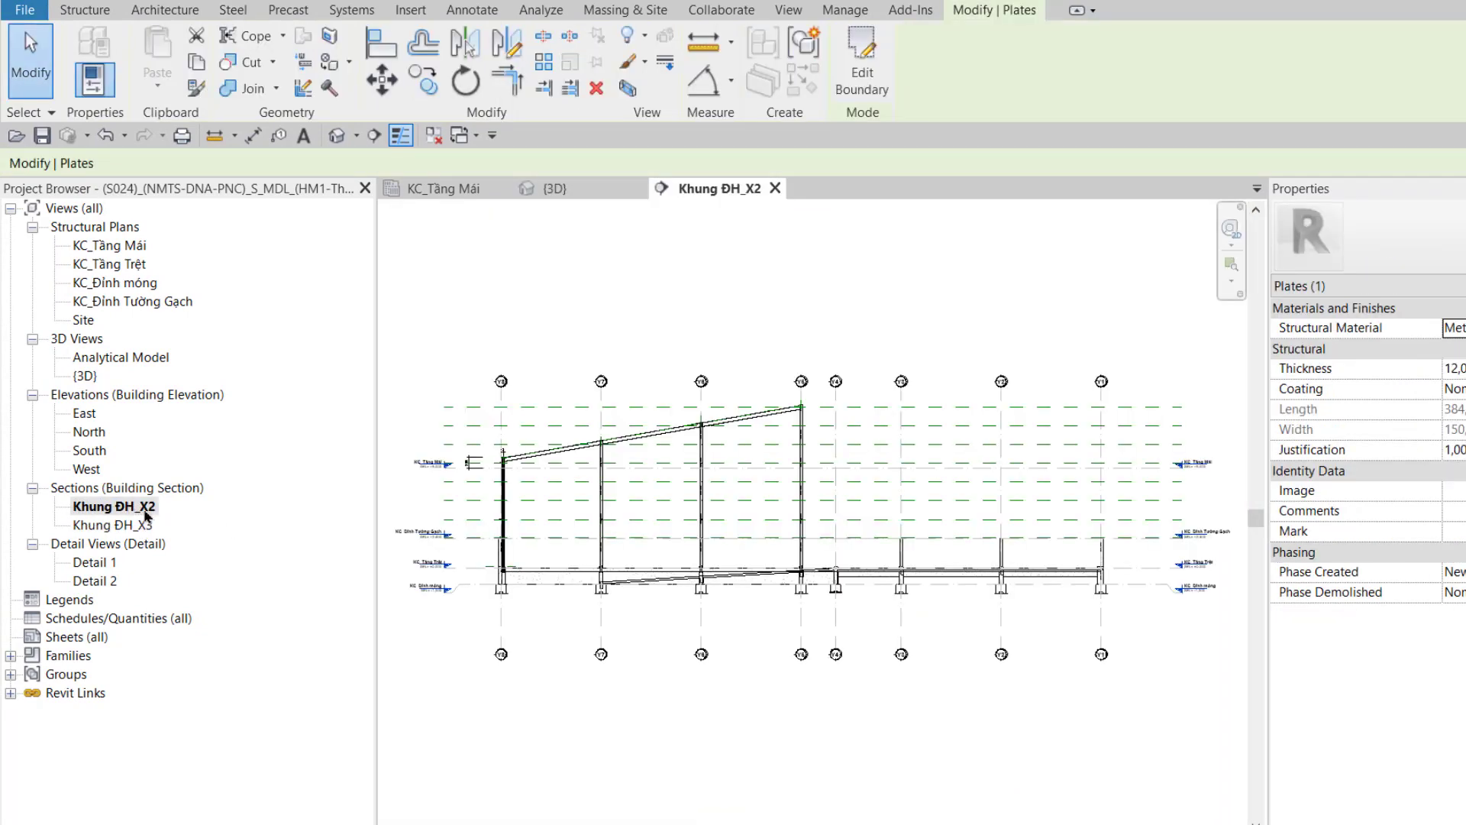
{"action": "left_click", "coordinate": [147, 510]}
{"action": "left_click", "coordinate": [145, 508]}
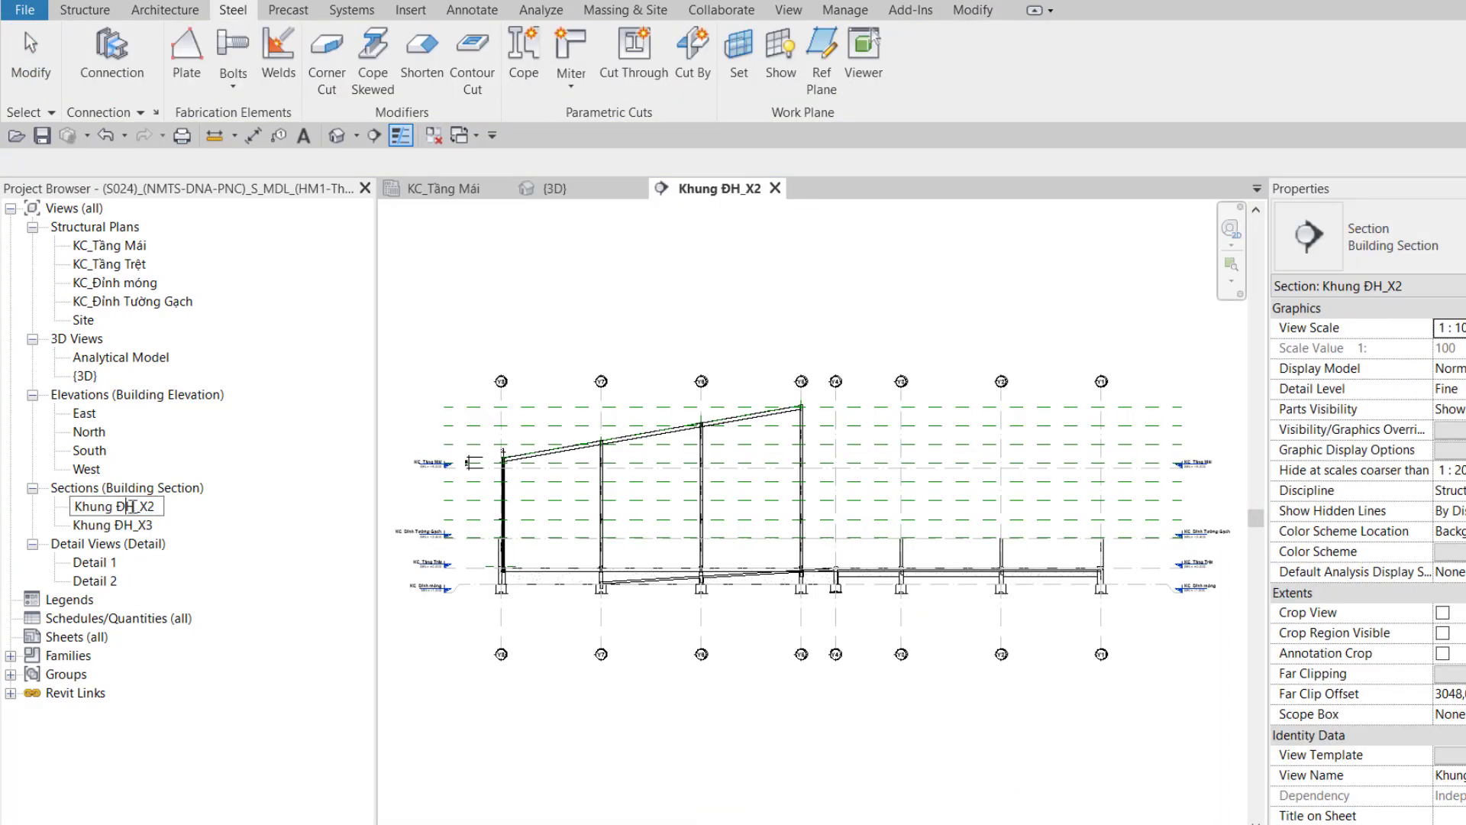
{"action": "key", "text": "Left"}
{"action": "key", "text": "Left"}
{"action": "key", "text": "Left"}
{"action": "type", "text": "auH"}
{"action": "type", "text": "oi"}
{"action": "left_click", "coordinate": [142, 527]}
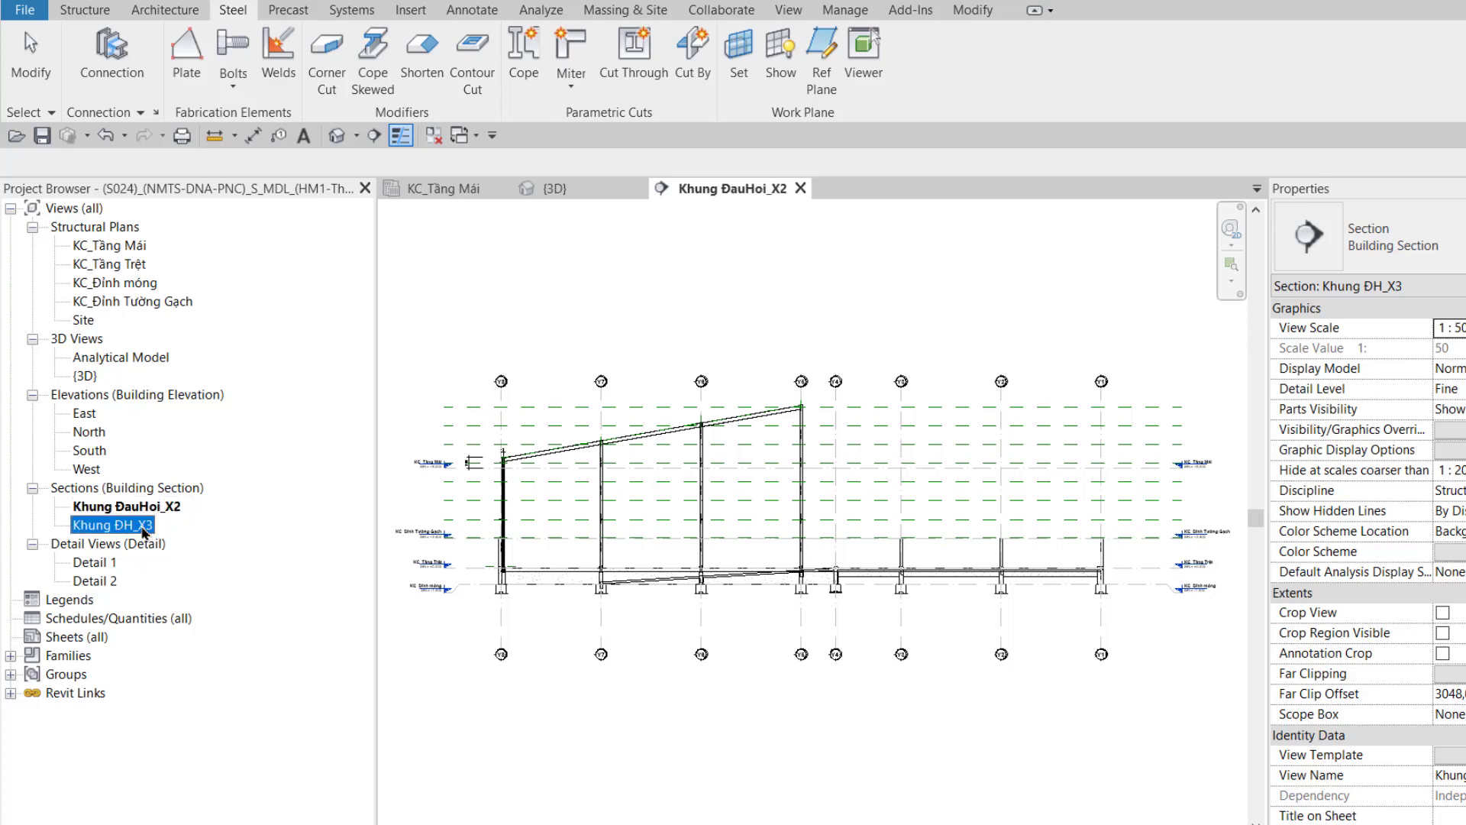
Rename Khung ĐH_X3 to Khung ĐienHinh_X3, then select Khung ĐauHoi_X2
{"action": "left_click", "coordinate": [143, 525]}
{"action": "key", "text": "Left"}
{"action": "key", "text": "Left"}
{"action": "key", "text": "Left"}
{"action": "type", "text": "i"}
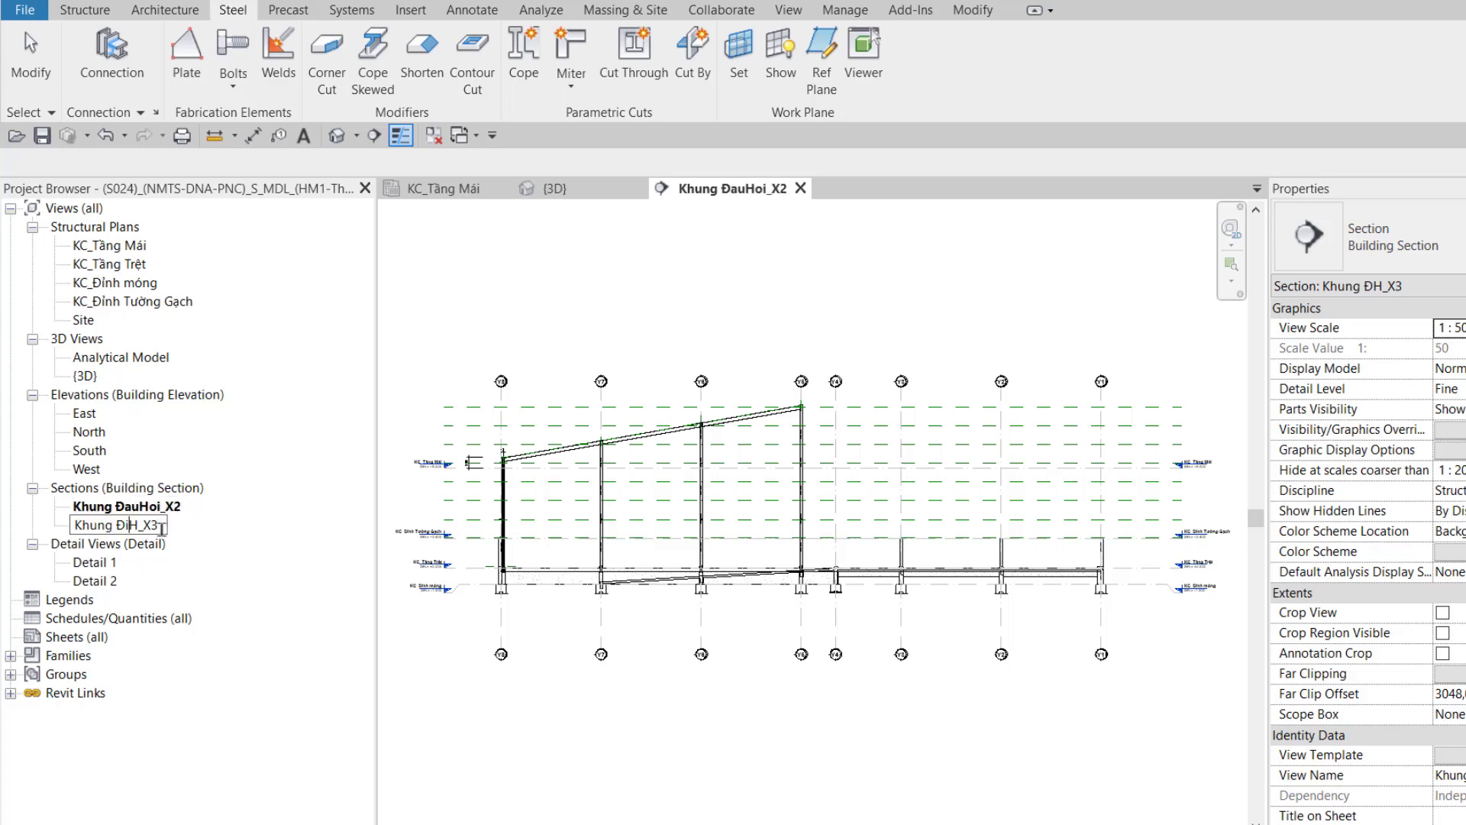
{"action": "type", "text": "en"}
{"action": "key", "text": "Right"}
{"action": "type", "text": "inh"}
{"action": "key", "text": "Return"}
{"action": "left_click", "coordinate": [165, 510]}
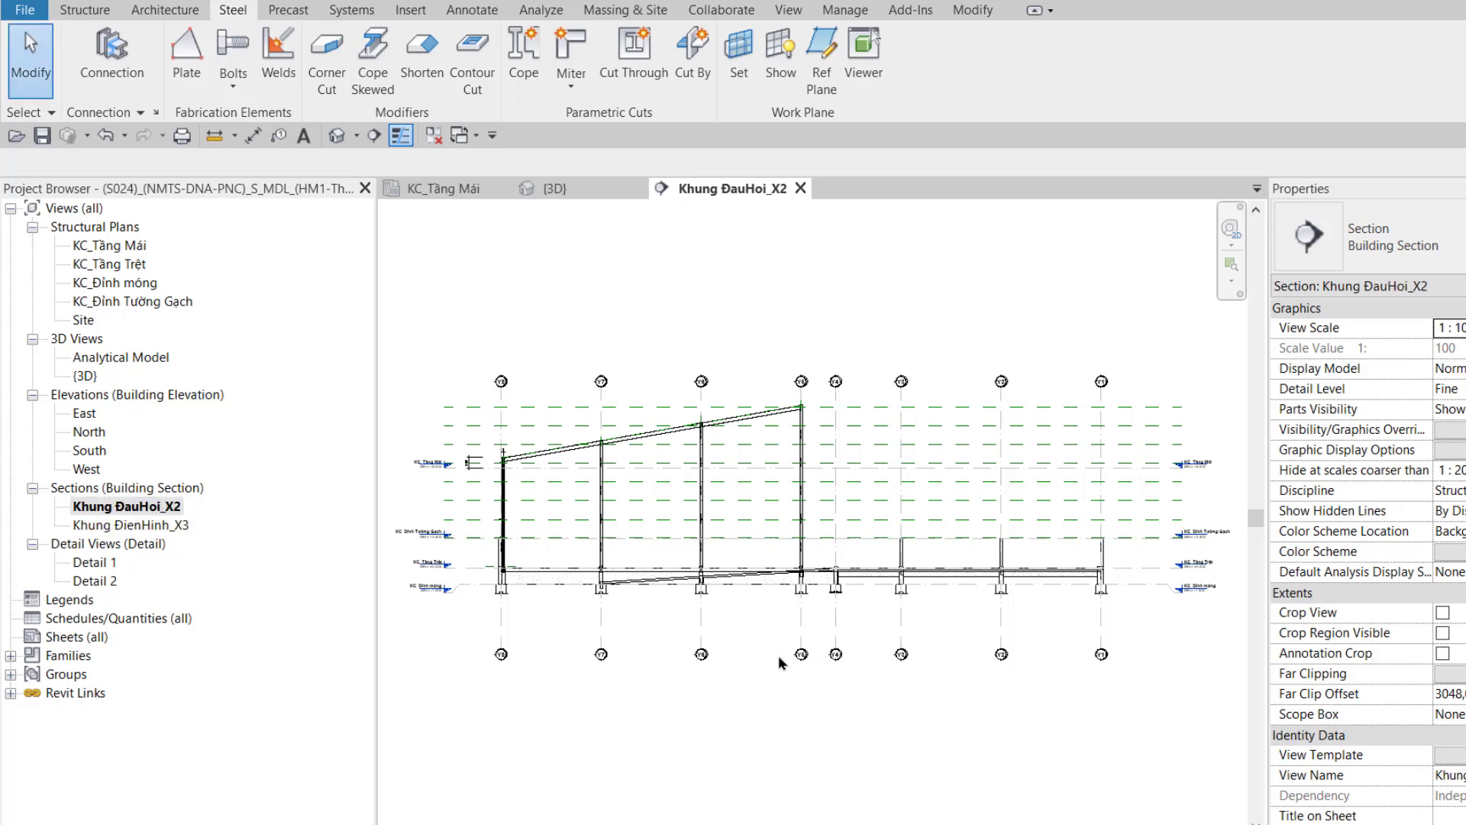
Zoom into the left beam-column joint of Khung ĐauHoi_X2 and select the end plate
{"action": "scroll", "coordinate": [531, 535], "scroll_direction": "up", "scroll_amount": 2}
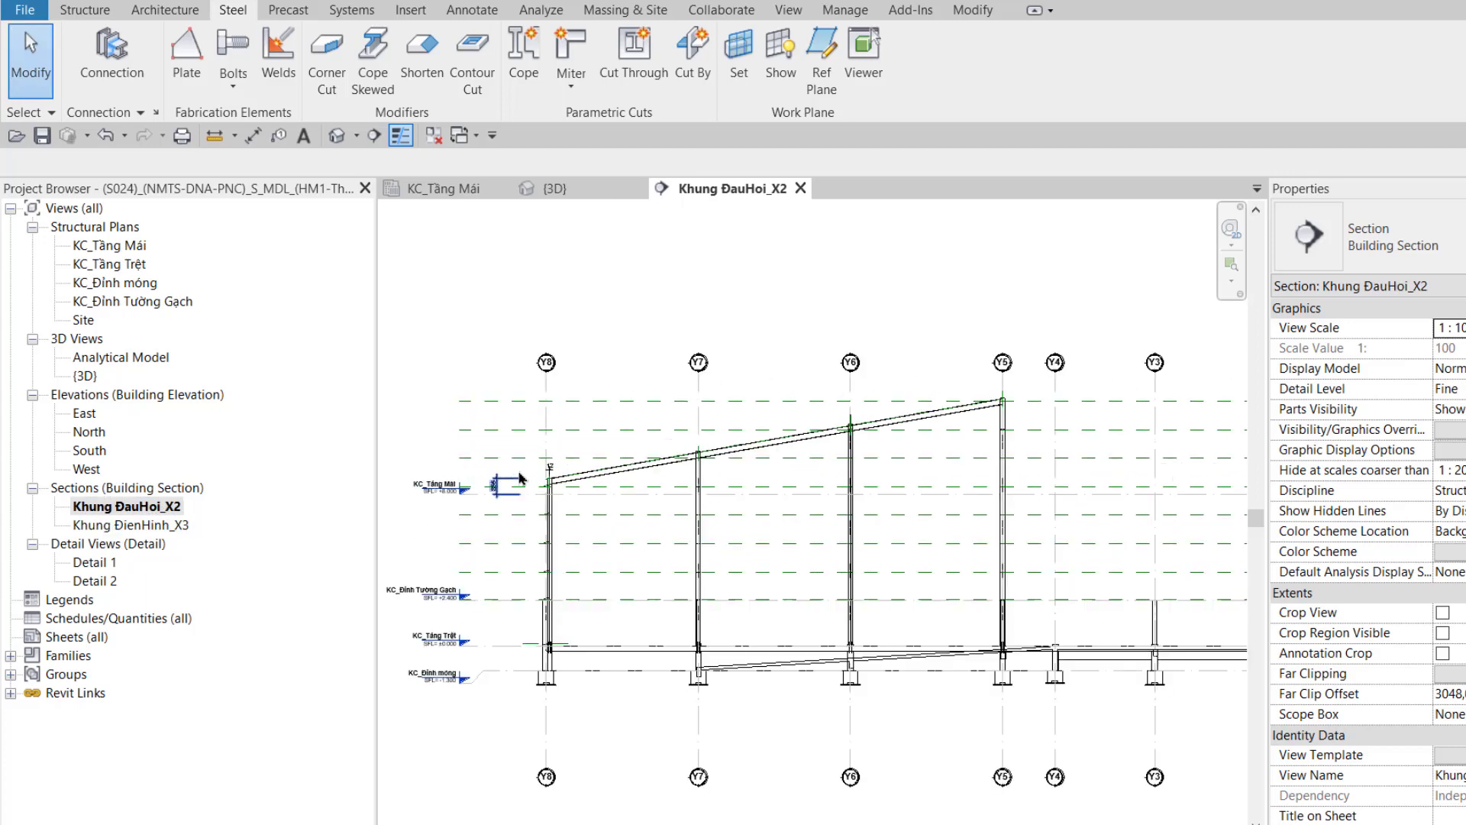
{"action": "scroll", "coordinate": [542, 523], "scroll_direction": "up", "scroll_amount": 5}
{"action": "scroll", "coordinate": [556, 514], "scroll_direction": "up", "scroll_amount": 4}
{"action": "scroll", "coordinate": [730, 550], "scroll_direction": "up", "scroll_amount": 2}
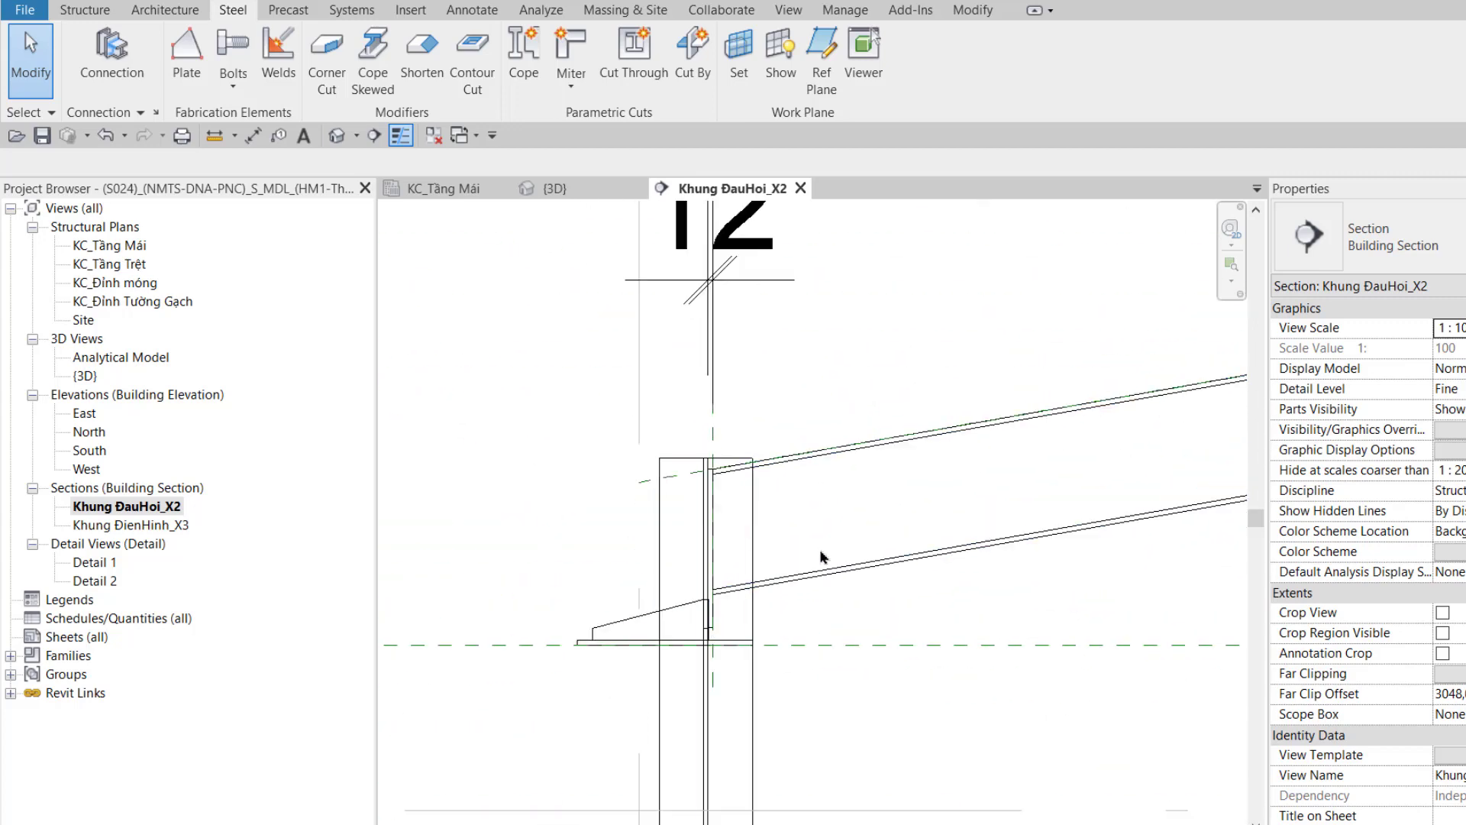
{"action": "scroll", "coordinate": [783, 577], "scroll_direction": "up", "scroll_amount": 2}
{"action": "scroll", "coordinate": [682, 640], "scroll_direction": "up", "scroll_amount": 5}
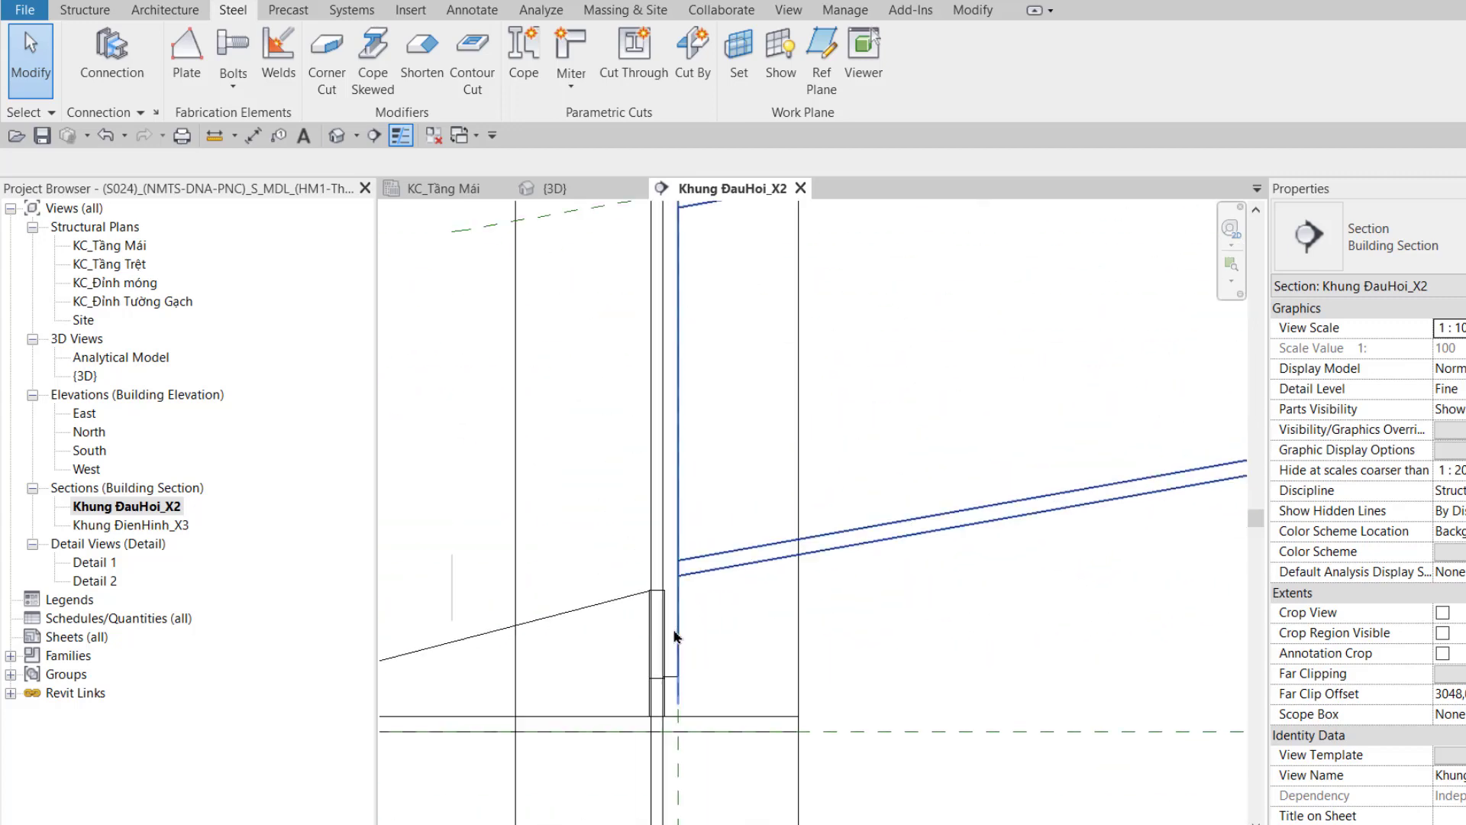
{"action": "left_click", "coordinate": [675, 643]}
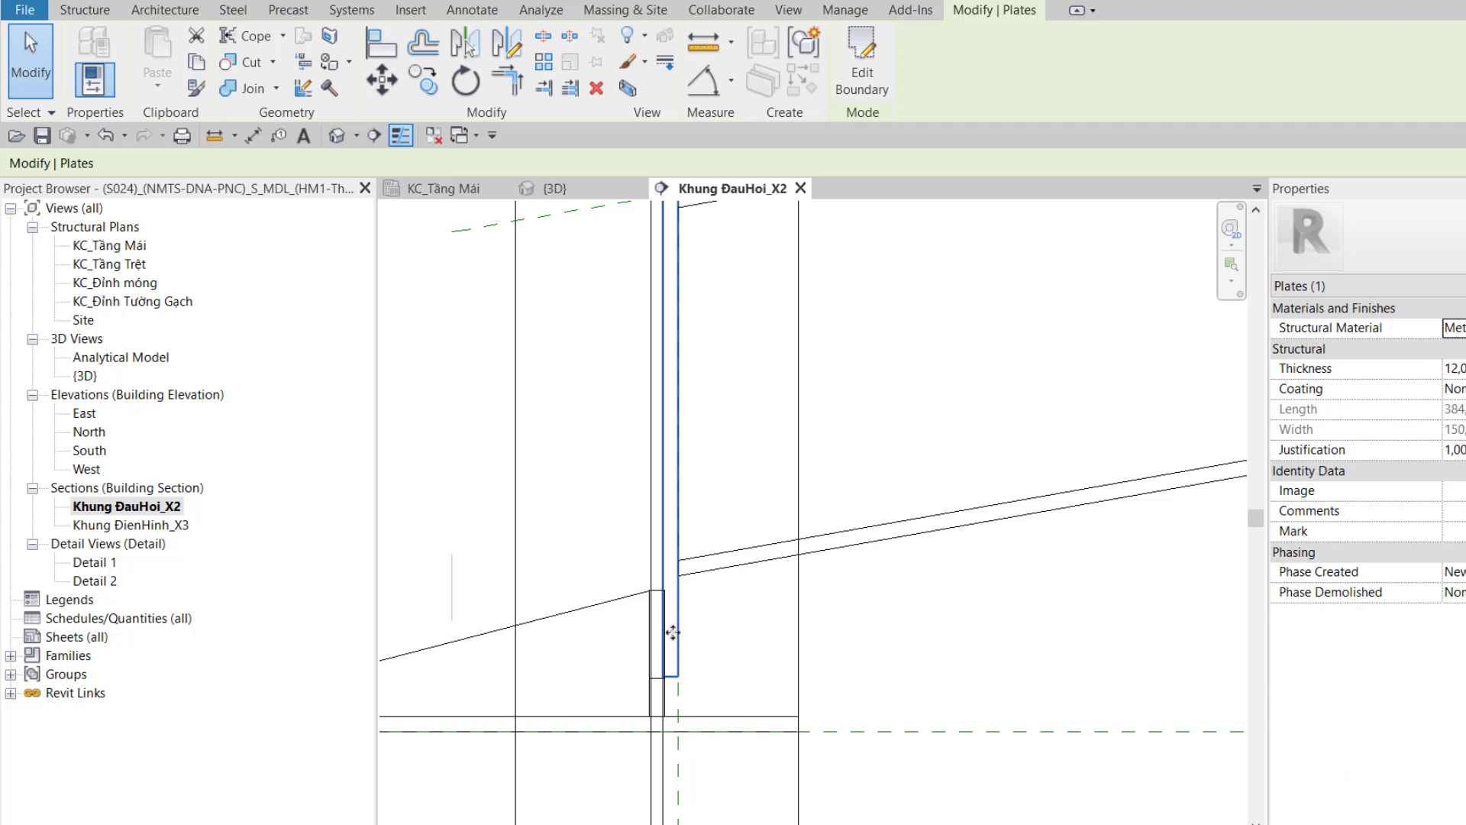
{"action": "scroll", "coordinate": [671, 632], "scroll_direction": "down", "scroll_amount": 2}
{"action": "scroll", "coordinate": [737, 622], "scroll_direction": "down", "scroll_amount": 1}
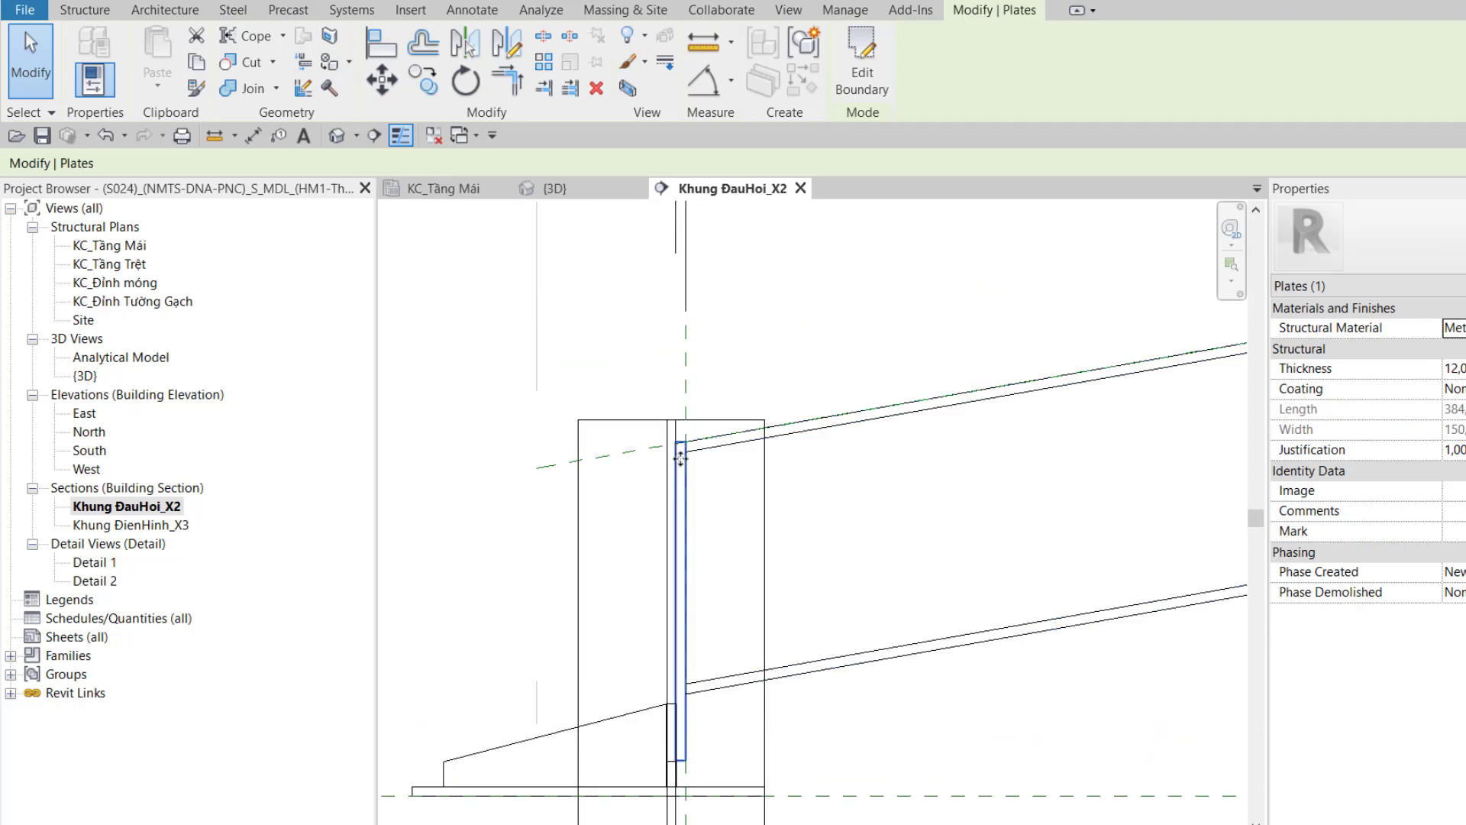
{"action": "scroll", "coordinate": [682, 463], "scroll_direction": "up", "scroll_amount": 2}
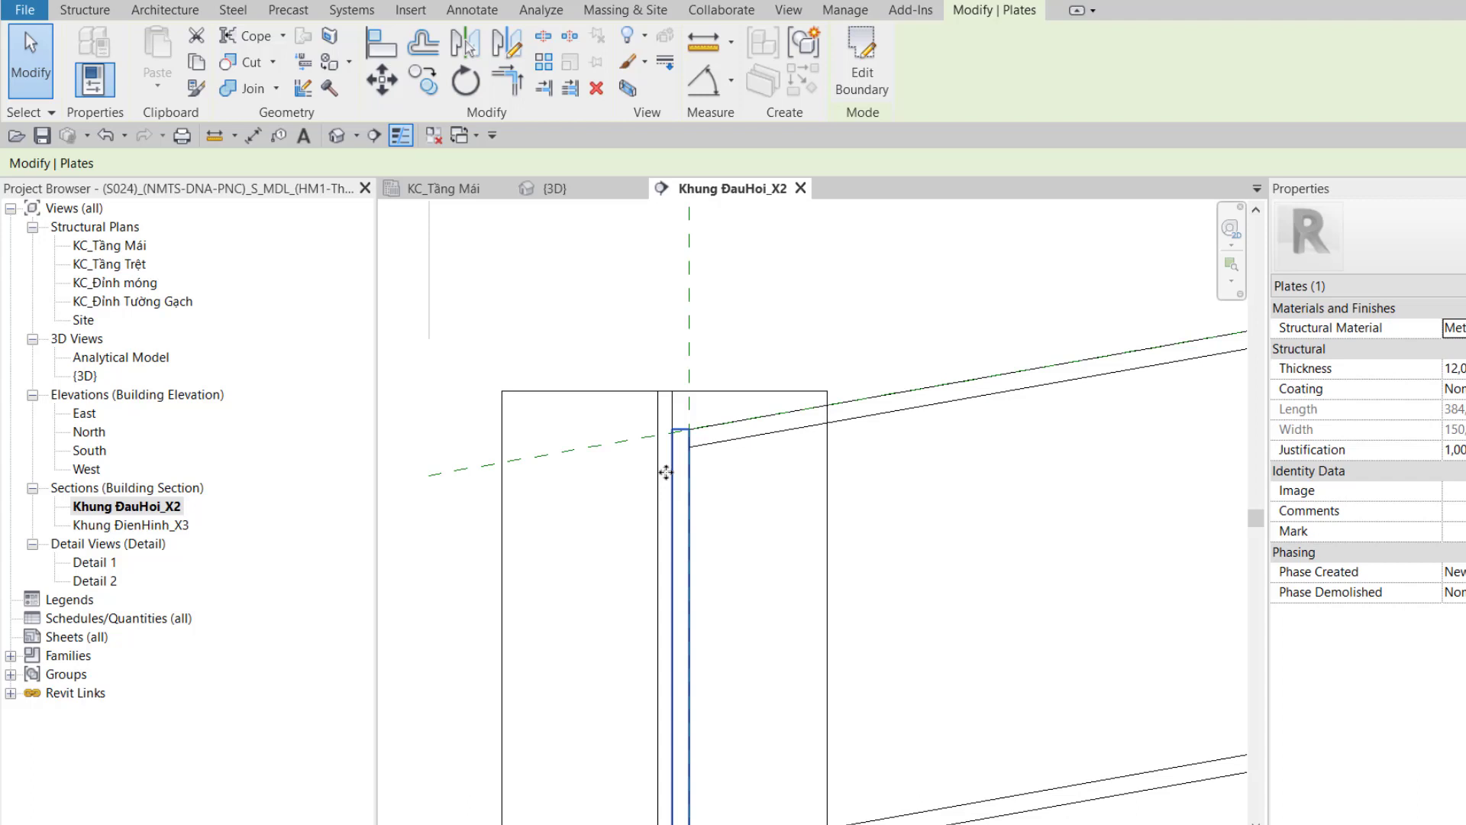
Start copying the end plate, cancel the copy, and reselect the plate
{"action": "left_click", "coordinate": [424, 78]}
{"action": "scroll", "coordinate": [695, 456], "scroll_direction": "up", "scroll_amount": 2}
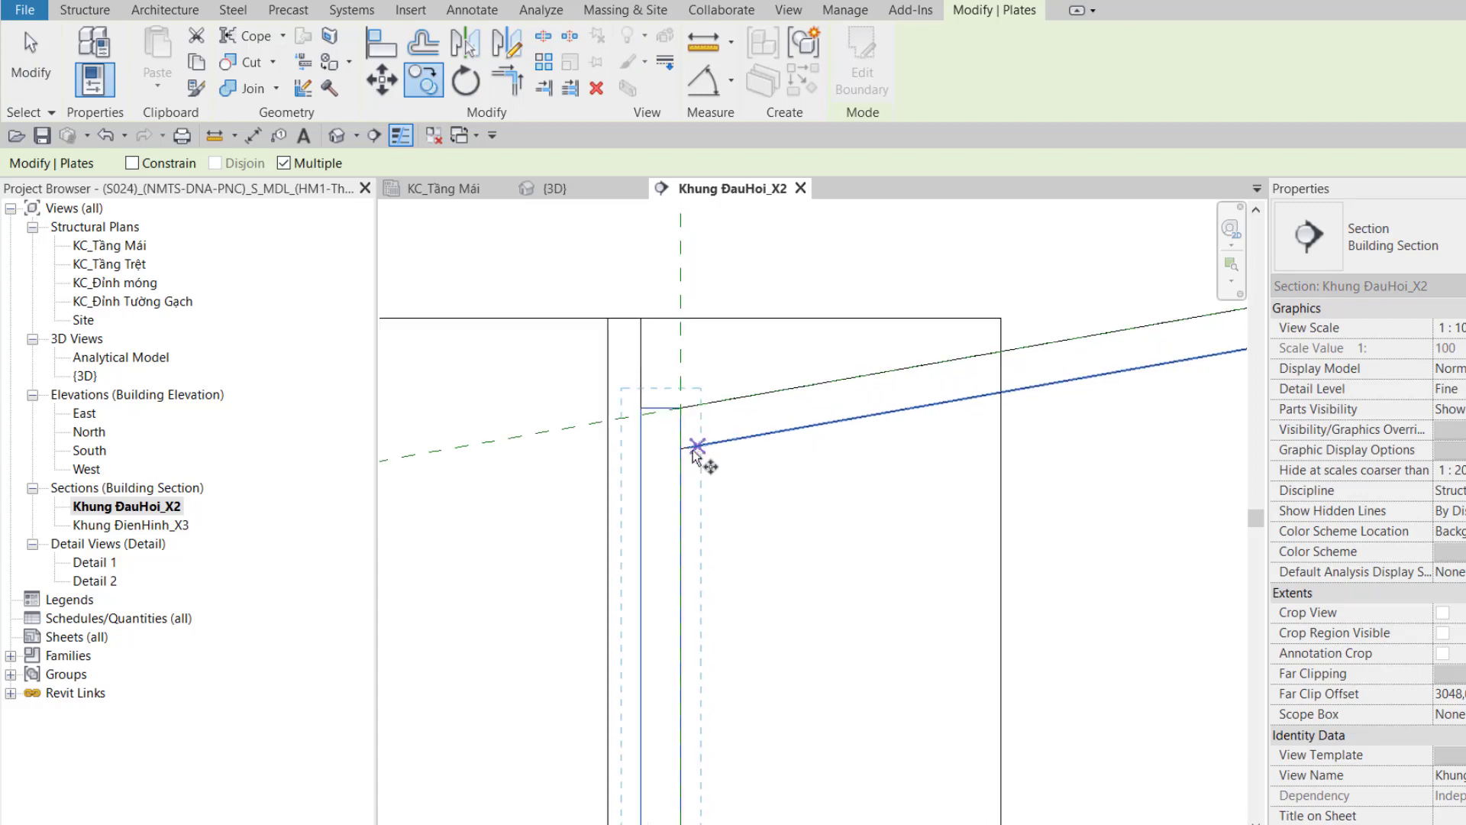
{"action": "left_click", "coordinate": [695, 451]}
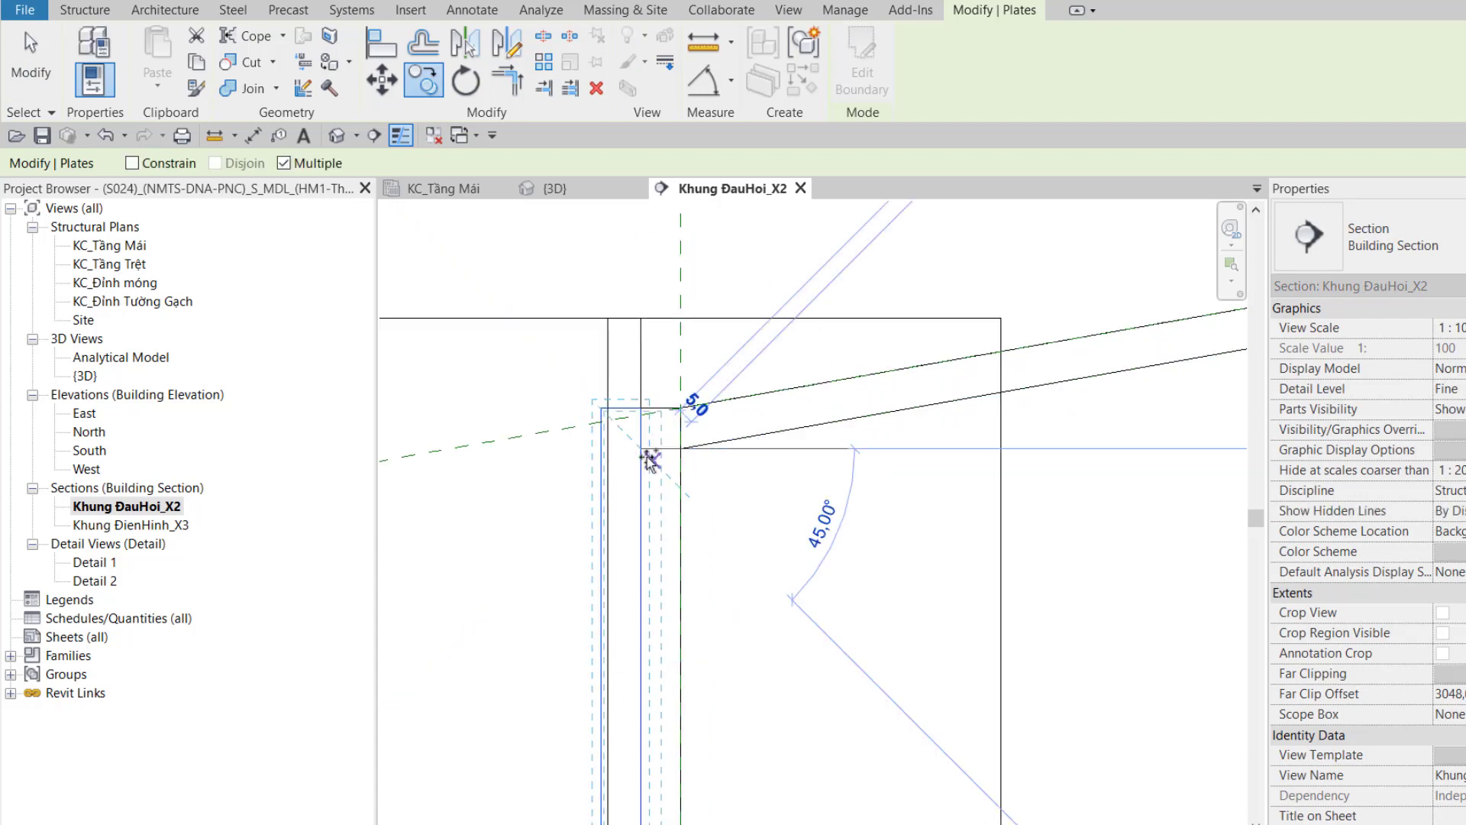
{"action": "key", "text": "Escape"}
{"action": "left_click", "coordinate": [594, 474]}
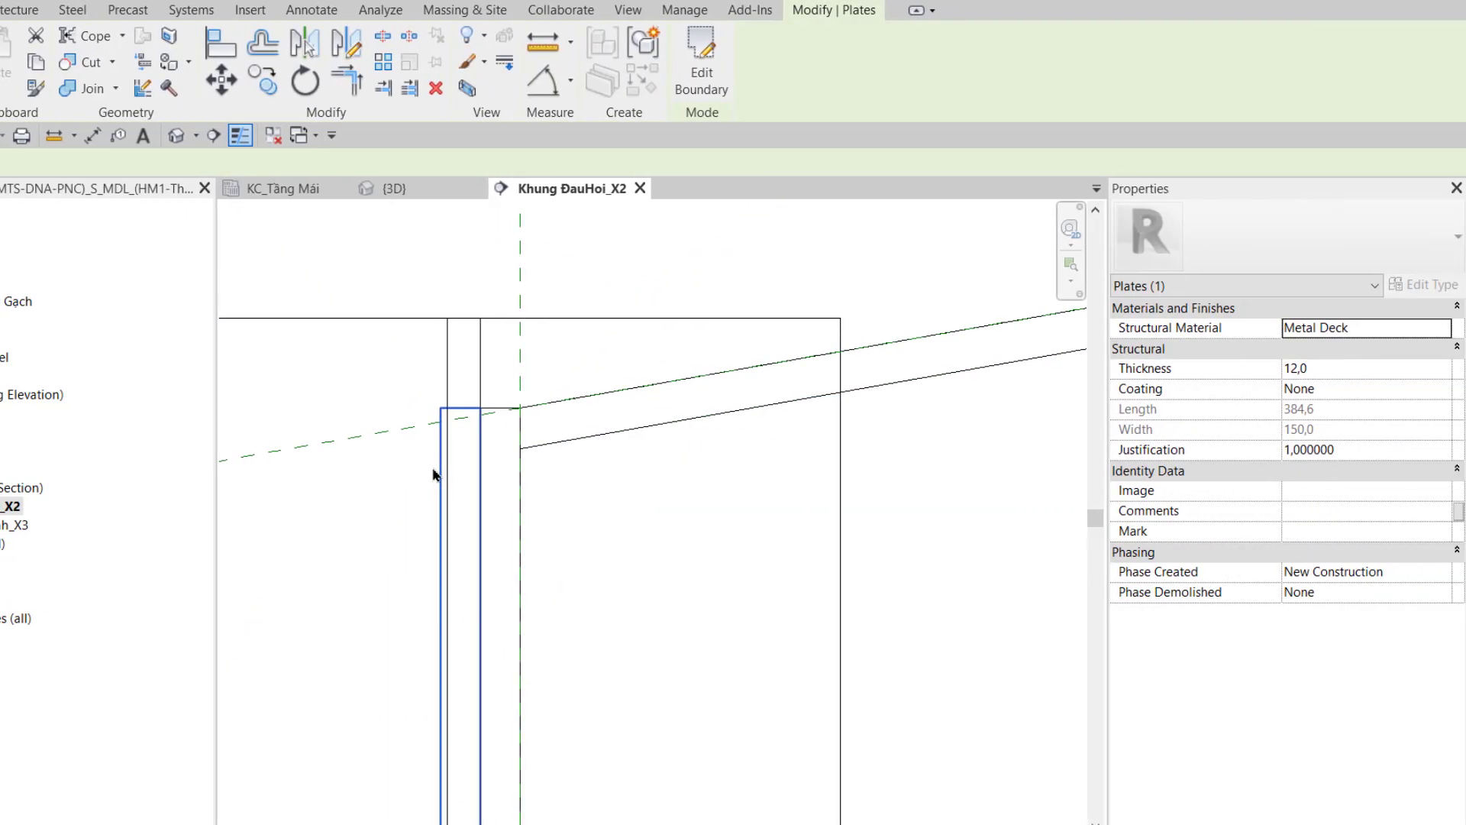
Set the end plate thickness to 10 and keep Metal Deck as its structural material
{"action": "left_click", "coordinate": [1340, 371]}
{"action": "type", "text": "10"}
{"action": "key", "text": "Return"}
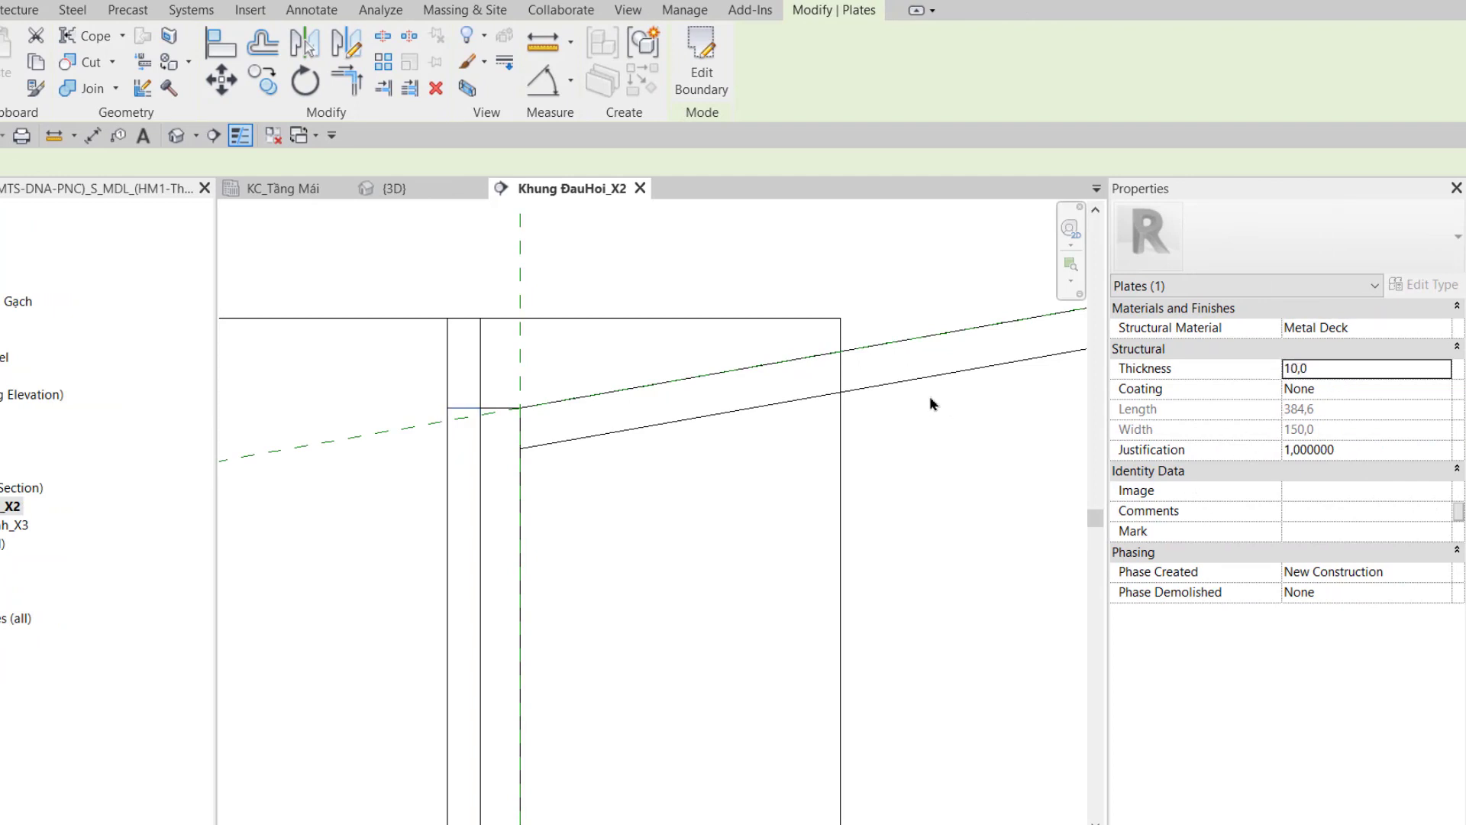
{"action": "left_click", "coordinate": [1369, 328]}
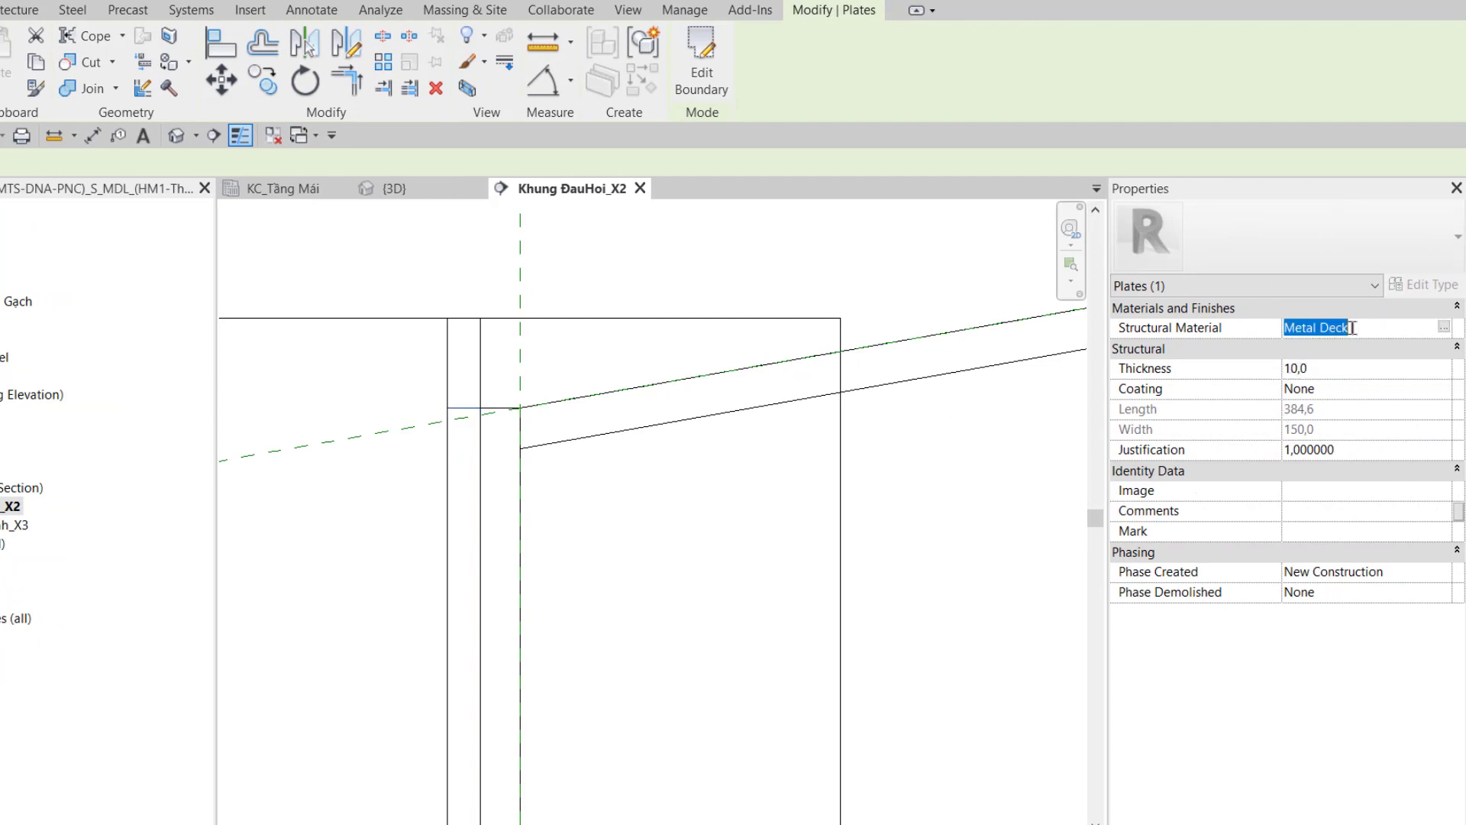
{"action": "left_click", "coordinate": [1445, 327]}
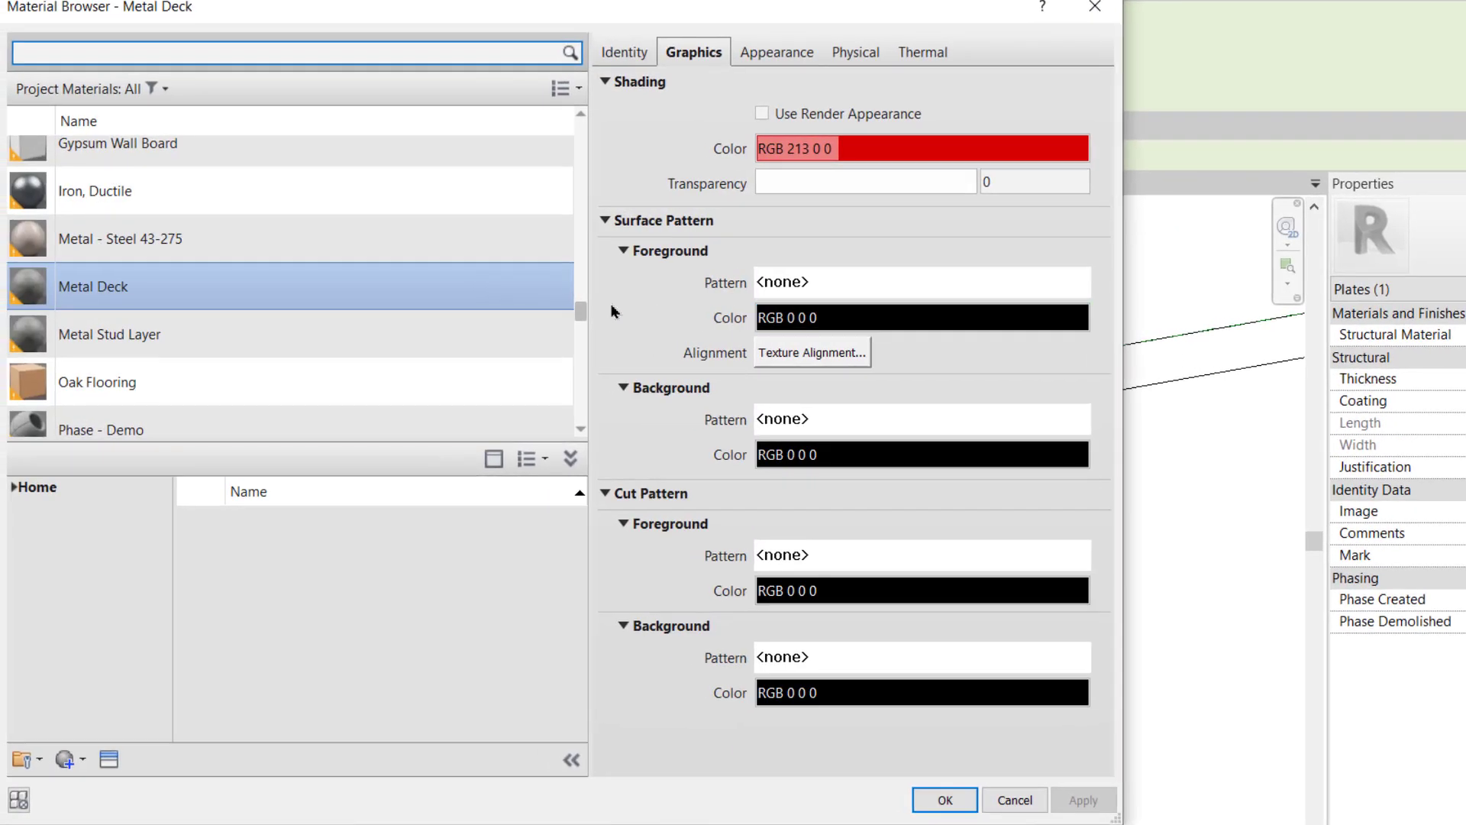
{"action": "left_click_drag", "start_coordinate": [581, 309], "coordinate": [581, 119]}
{"action": "left_click", "coordinate": [400, 160]}
{"action": "left_click", "coordinate": [951, 800]}
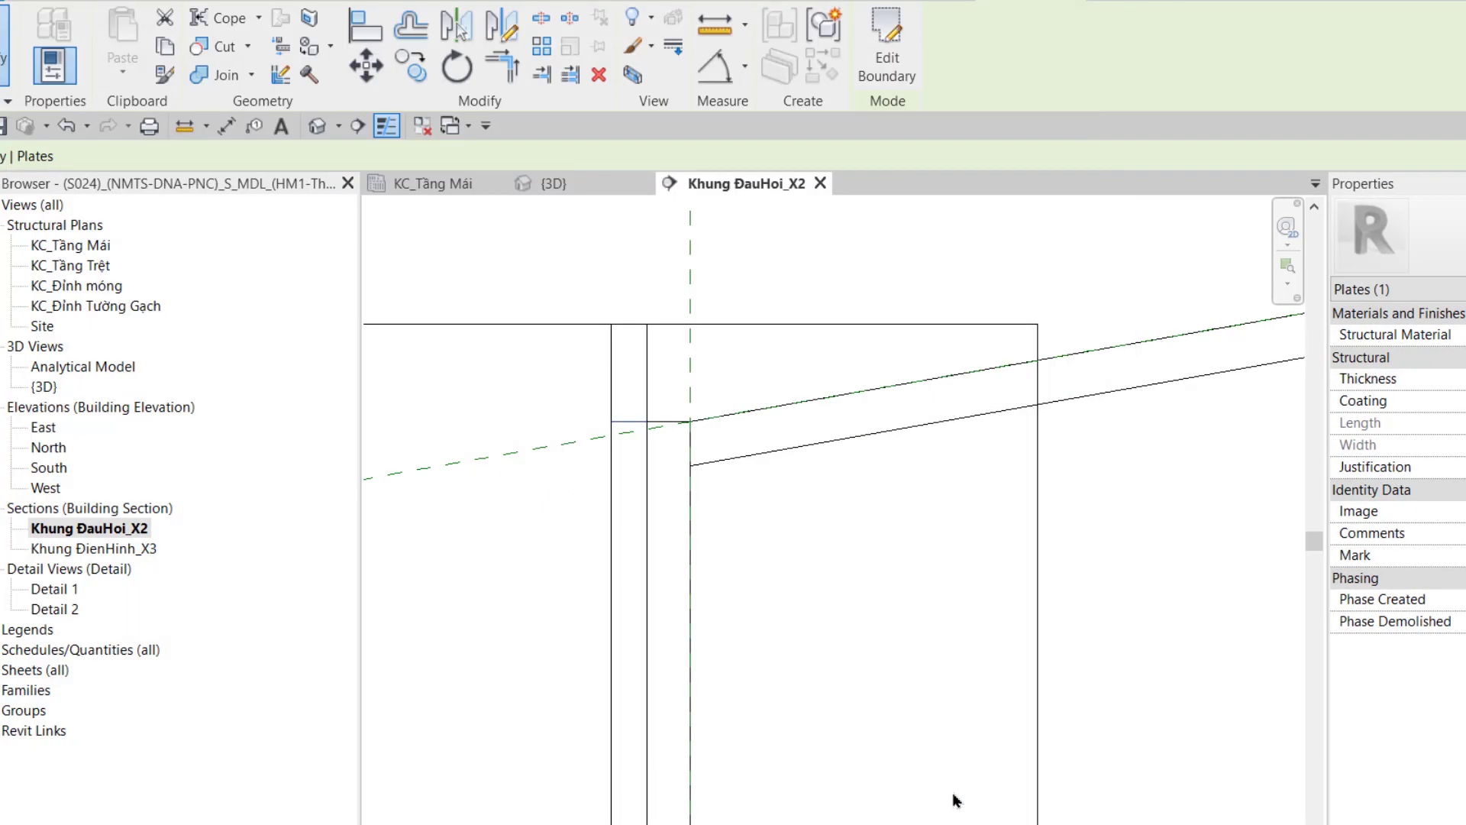
Check the end plate in the 3D view, then return to Khung ĐauHoi_X2
{"action": "left_click", "coordinate": [560, 191]}
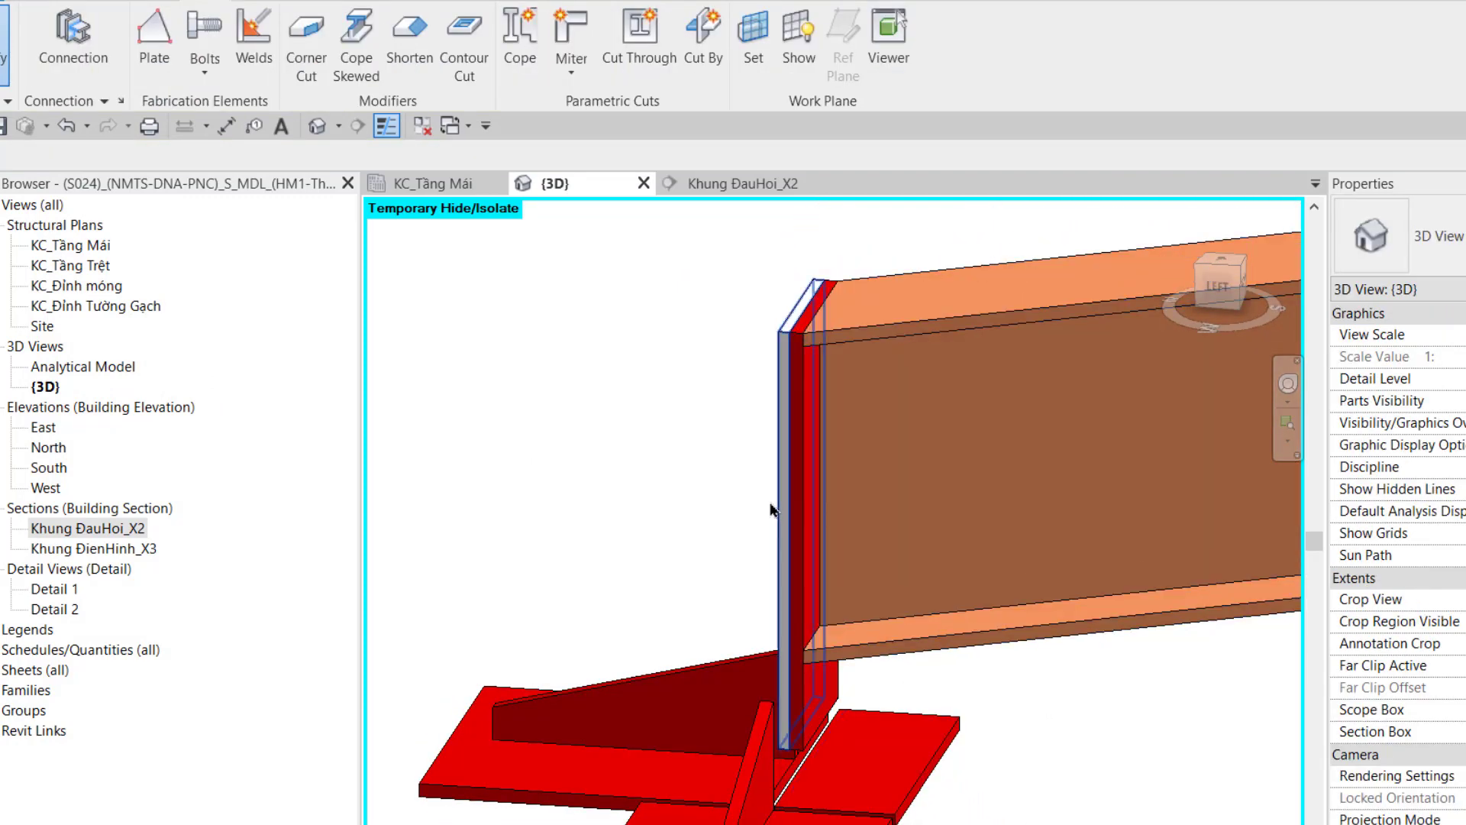
{"action": "middle_click_drag", "start_coordinate": [569, 516], "coordinate": [724, 506], "text": "shift"}
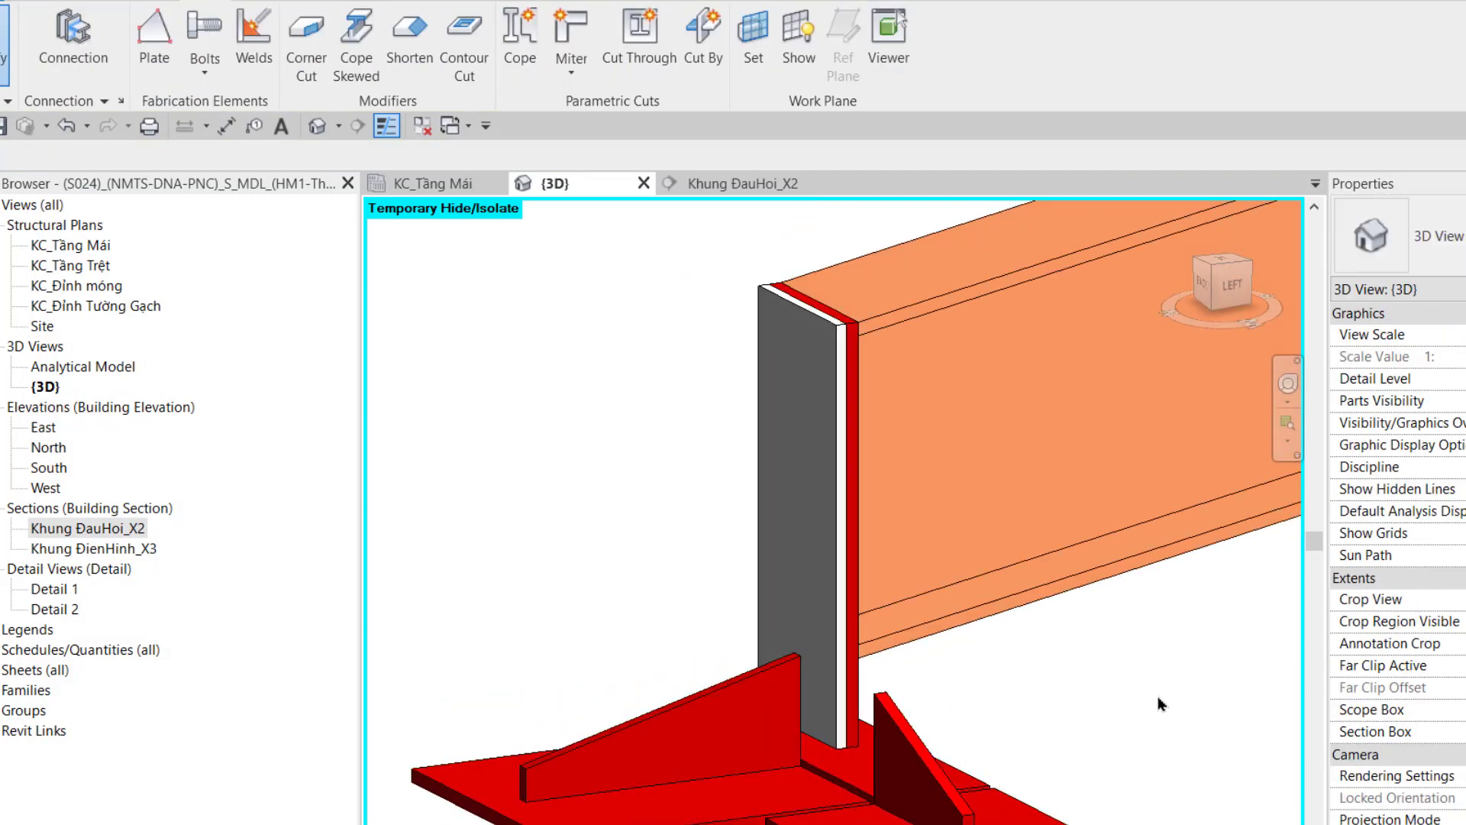
{"action": "left_click", "coordinate": [731, 184]}
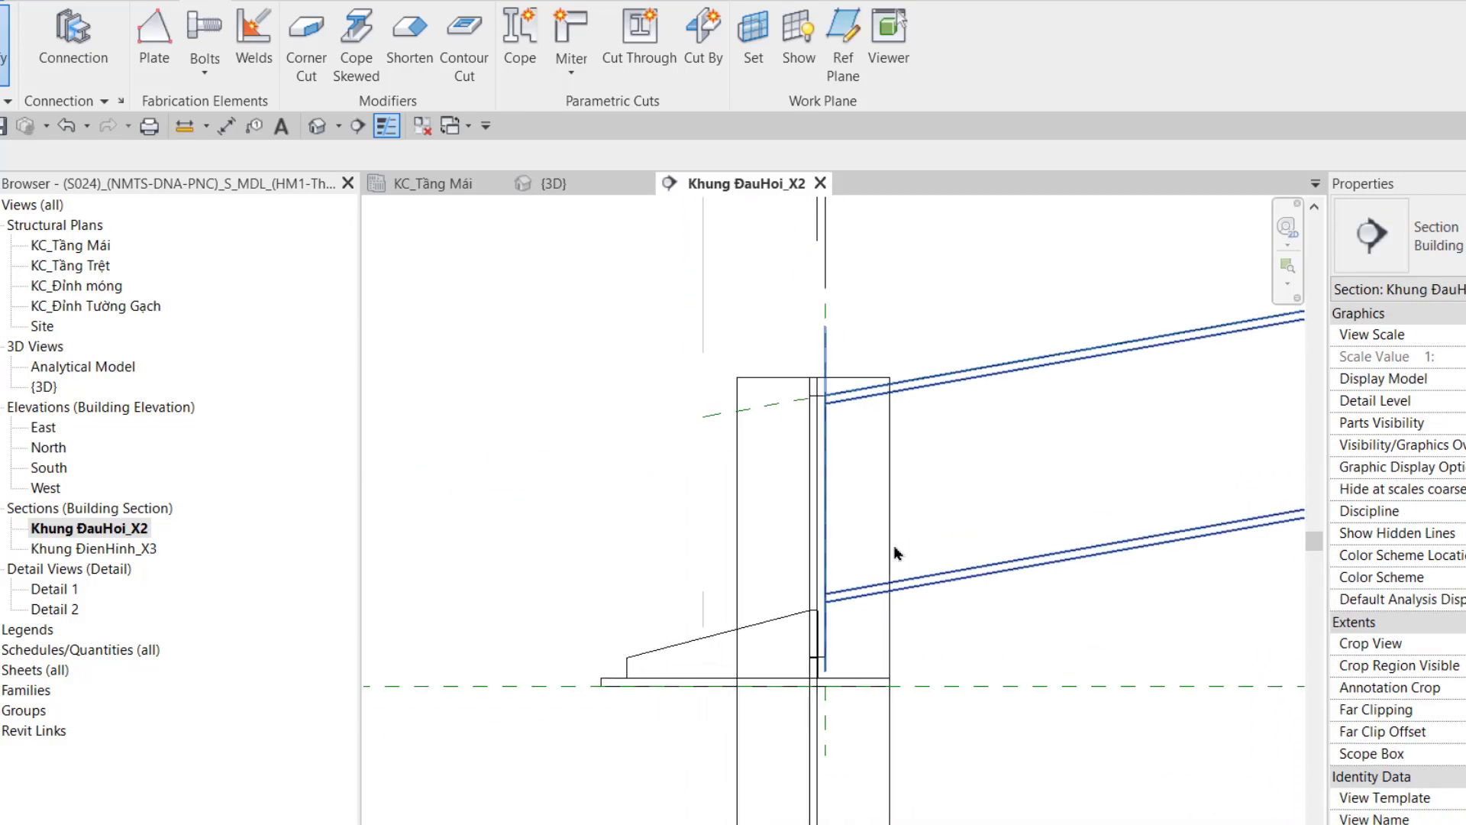
Temporarily hide the column and the base-plate connection in the section
{"action": "mouse_move", "coordinate": [834, 338]}
{"action": "middle_mouse_down"}
{"action": "mouse_move", "coordinate": [765, 627]}
{"action": "mouse_move", "coordinate": [864, 449]}
{"action": "middle_mouse_up"}
{"action": "left_click", "coordinate": [764, 628]}
{"action": "key", "text": "Escape"}
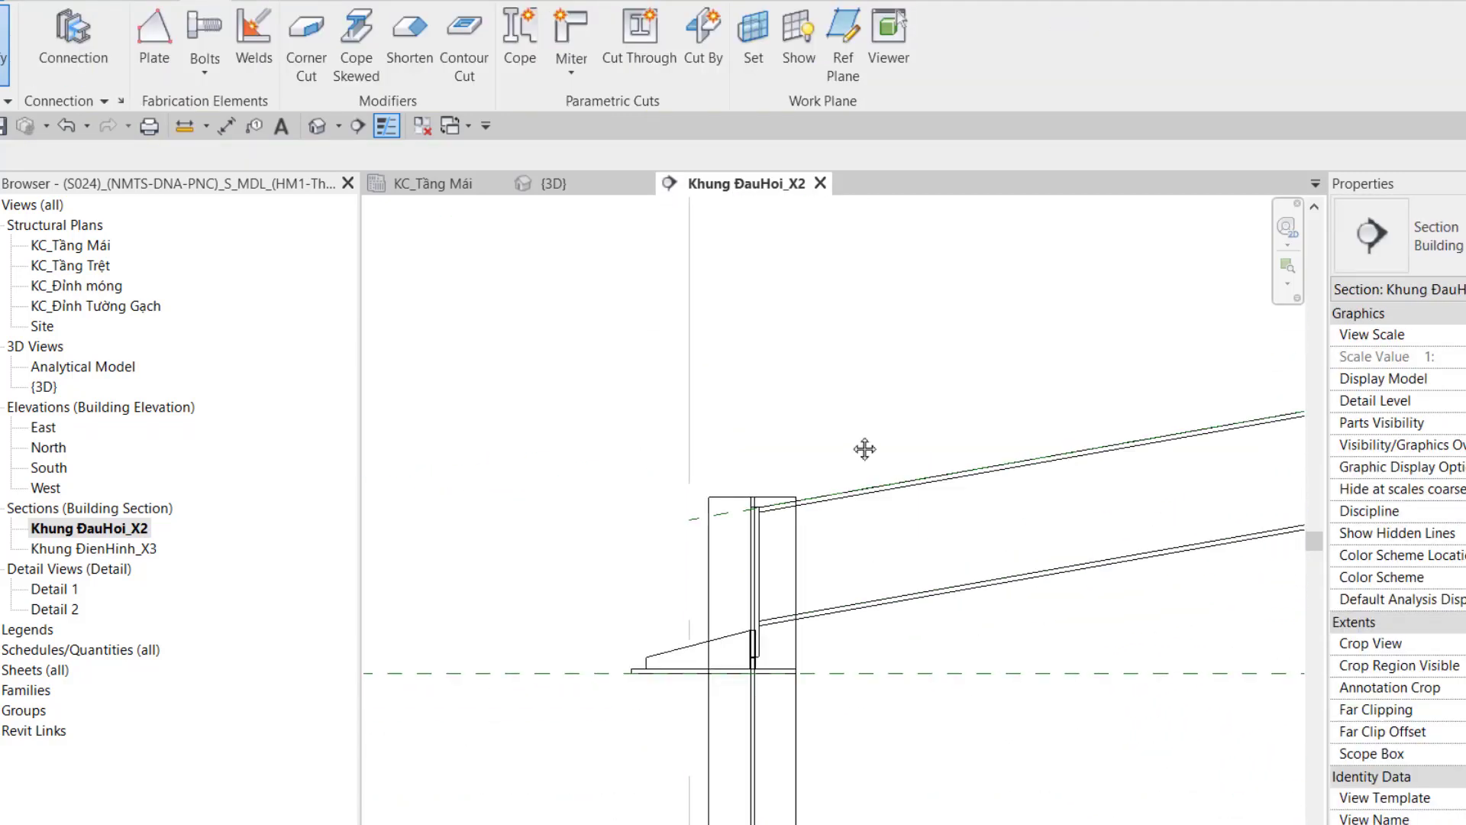
{"action": "left_click", "coordinate": [805, 747]}
{"action": "key", "text": "h"}
{"action": "key", "text": "h"}
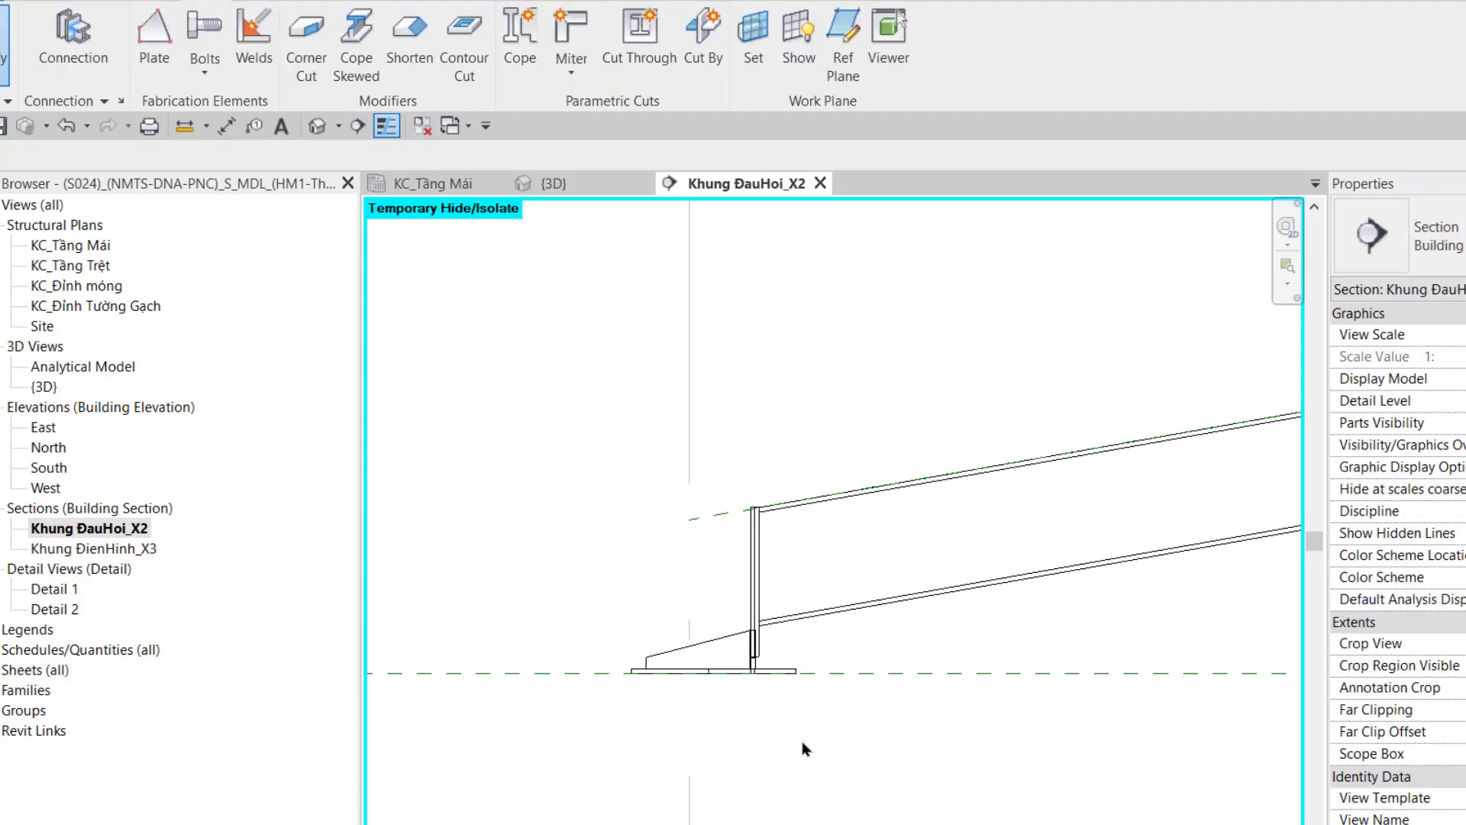
{"action": "left_click", "coordinate": [730, 671]}
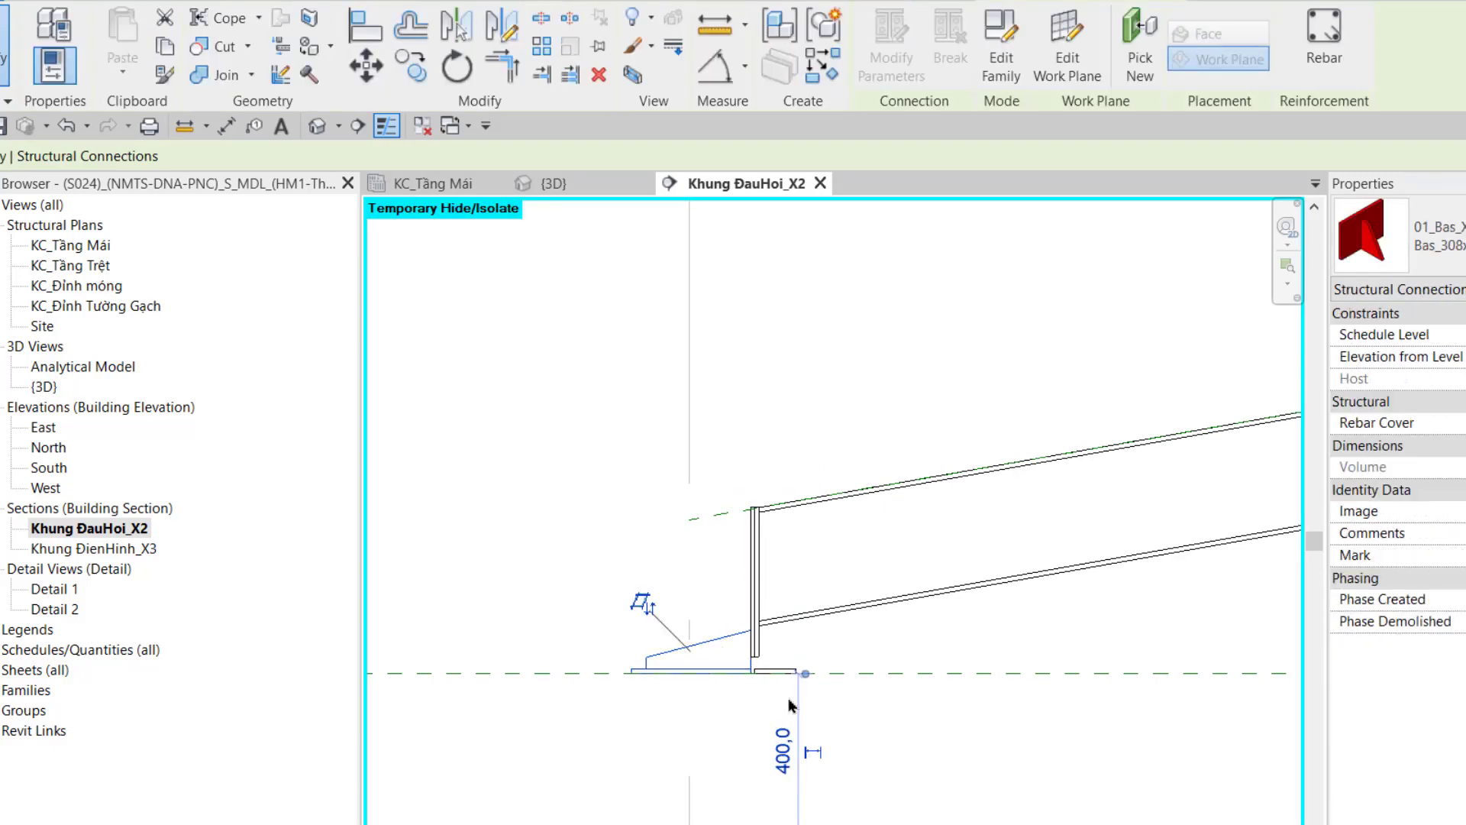
{"action": "key", "text": "h"}
{"action": "key", "text": "h"}
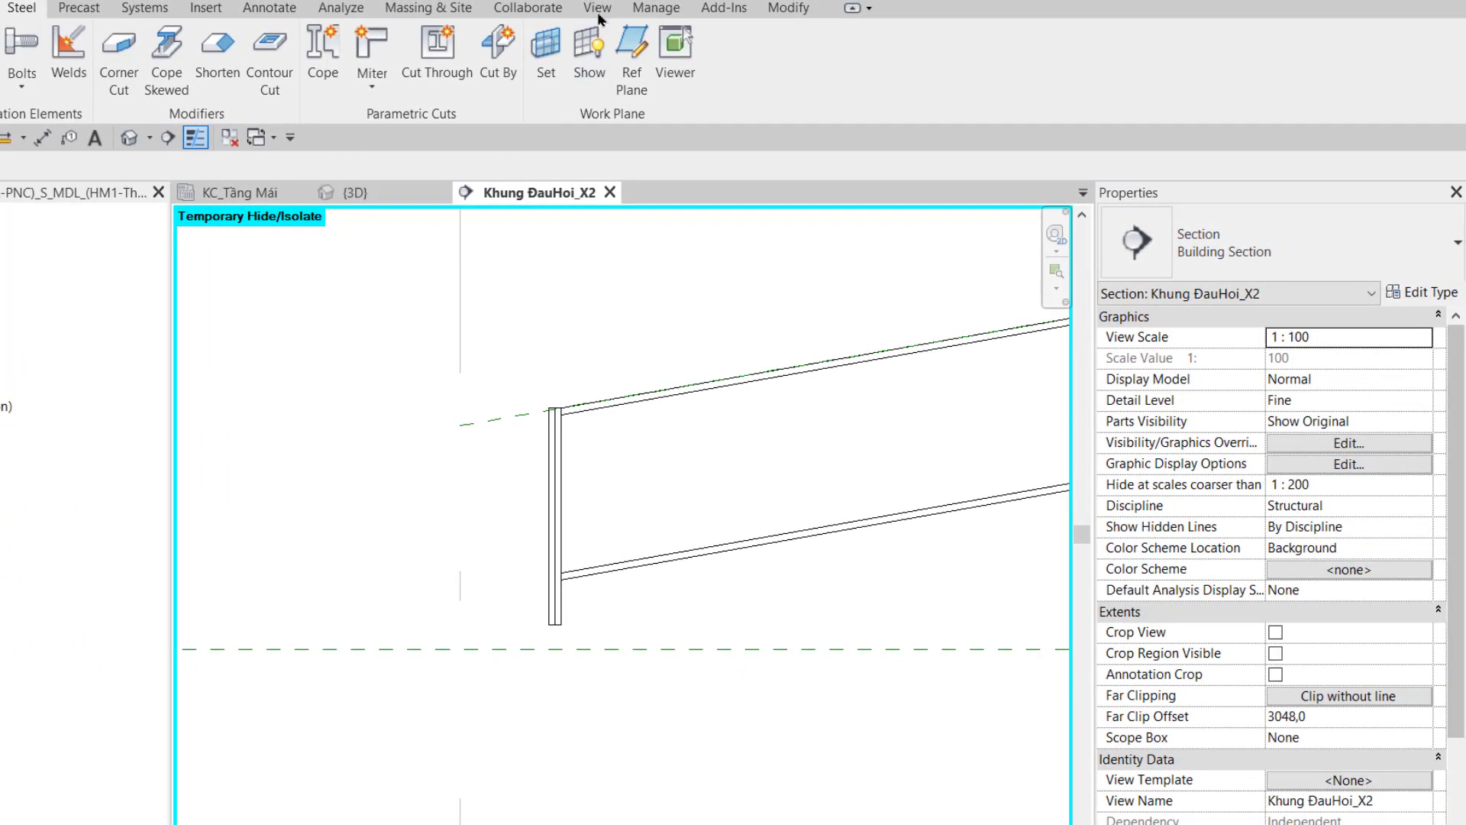
Draw a vertical detail section through the joint, then switch to the 3D view
{"action": "left_click", "coordinate": [598, 10]}
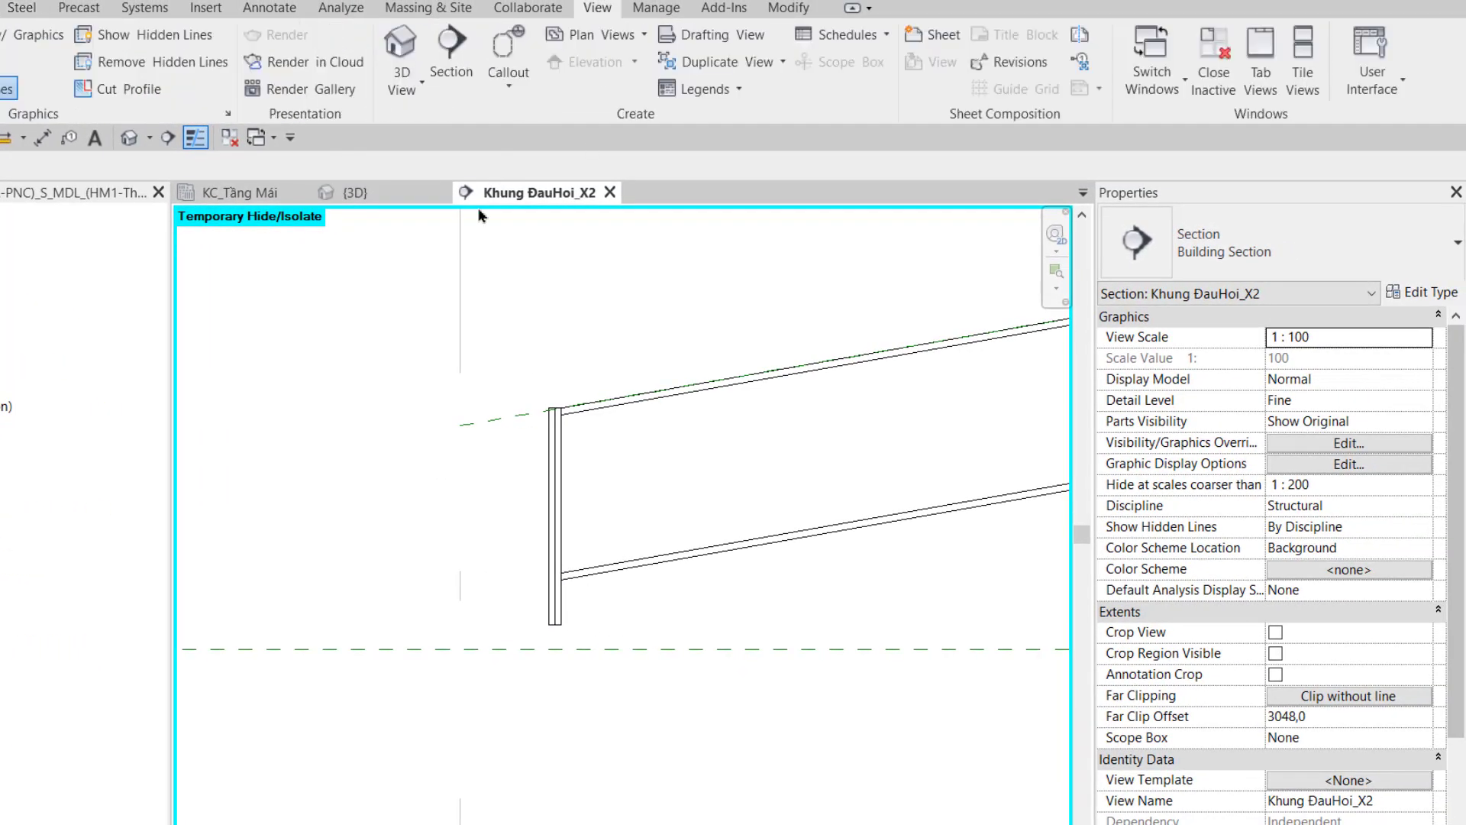
{"action": "left_click", "coordinate": [451, 61]}
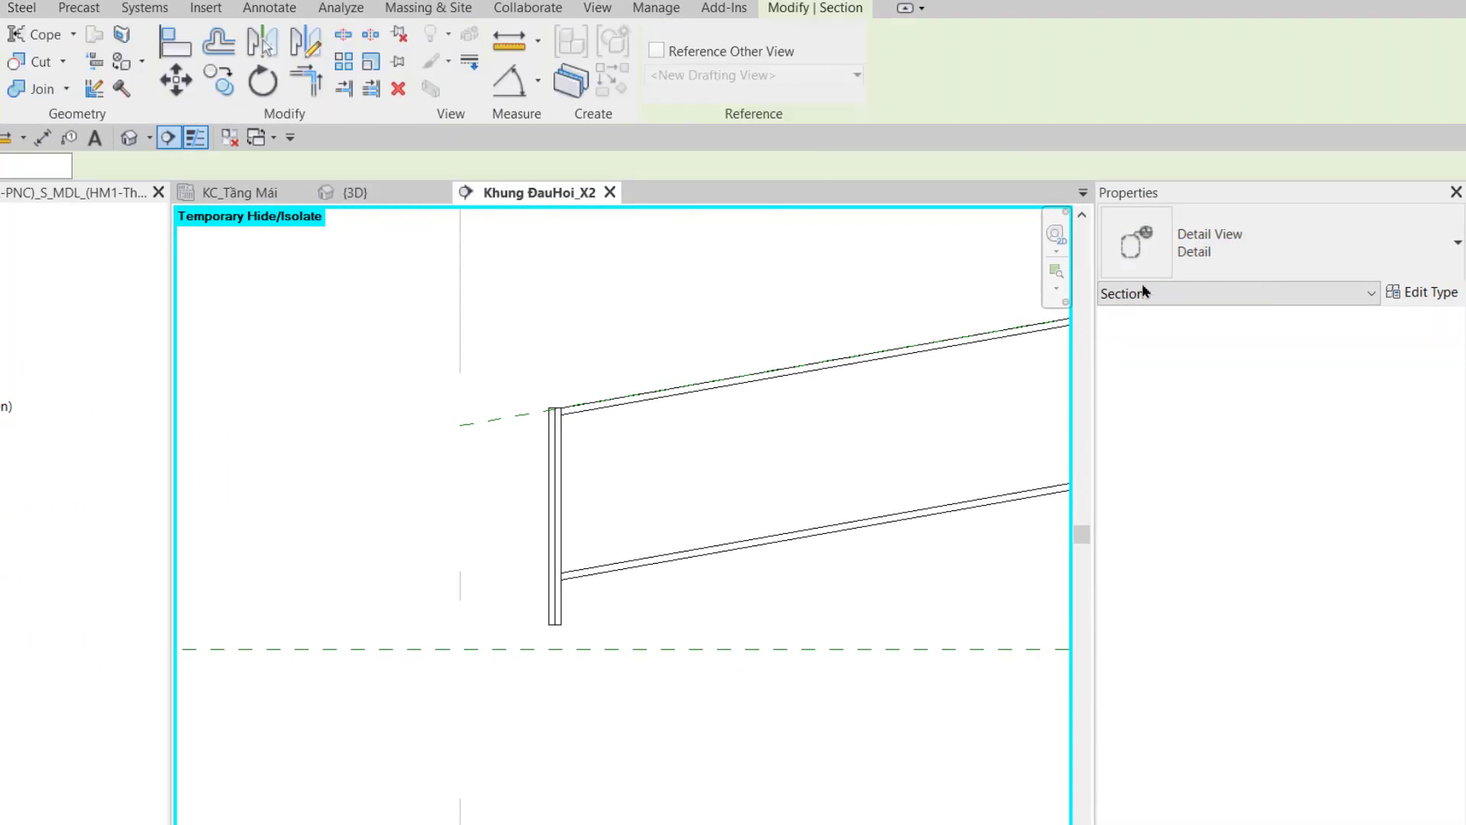
{"action": "left_click", "coordinate": [532, 302]}
{"action": "left_click", "coordinate": [532, 747]}
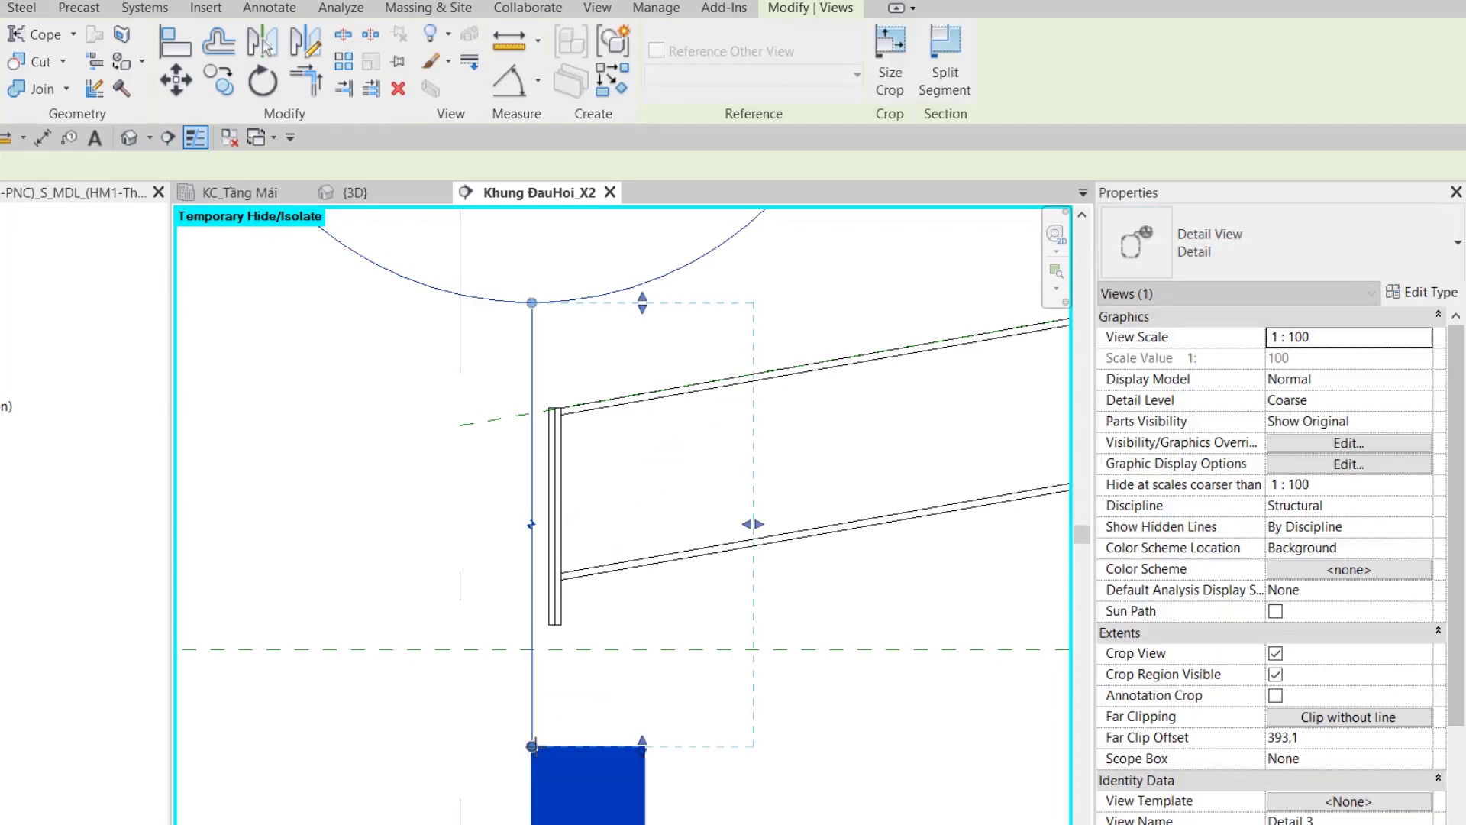
{"action": "key", "text": "Escape"}
{"action": "scroll", "coordinate": [704, 687], "scroll_direction": "down", "scroll_amount": 2}
{"action": "key", "text": "ctrl+Tab"}
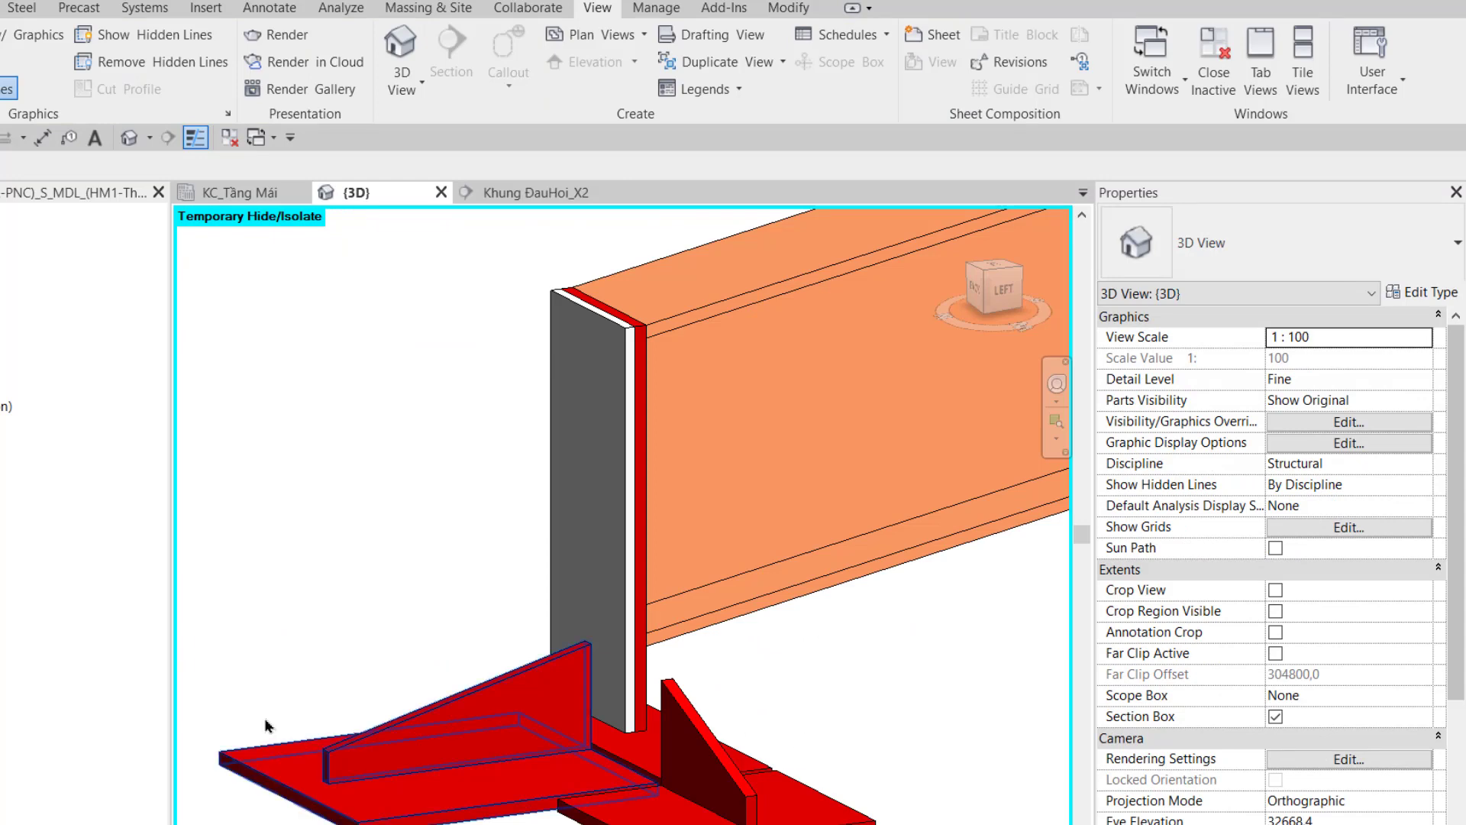
Hide the connection plate and the base plate in the 3D view
{"action": "scroll", "coordinate": [377, 570], "scroll_direction": "down", "scroll_amount": 2}
{"action": "scroll", "coordinate": [416, 535], "scroll_direction": "up", "scroll_amount": 2}
{"action": "left_click", "coordinate": [417, 535]}
{"action": "key", "text": "h"}
{"action": "key", "text": "h"}
{"action": "left_click", "coordinate": [655, 682]}
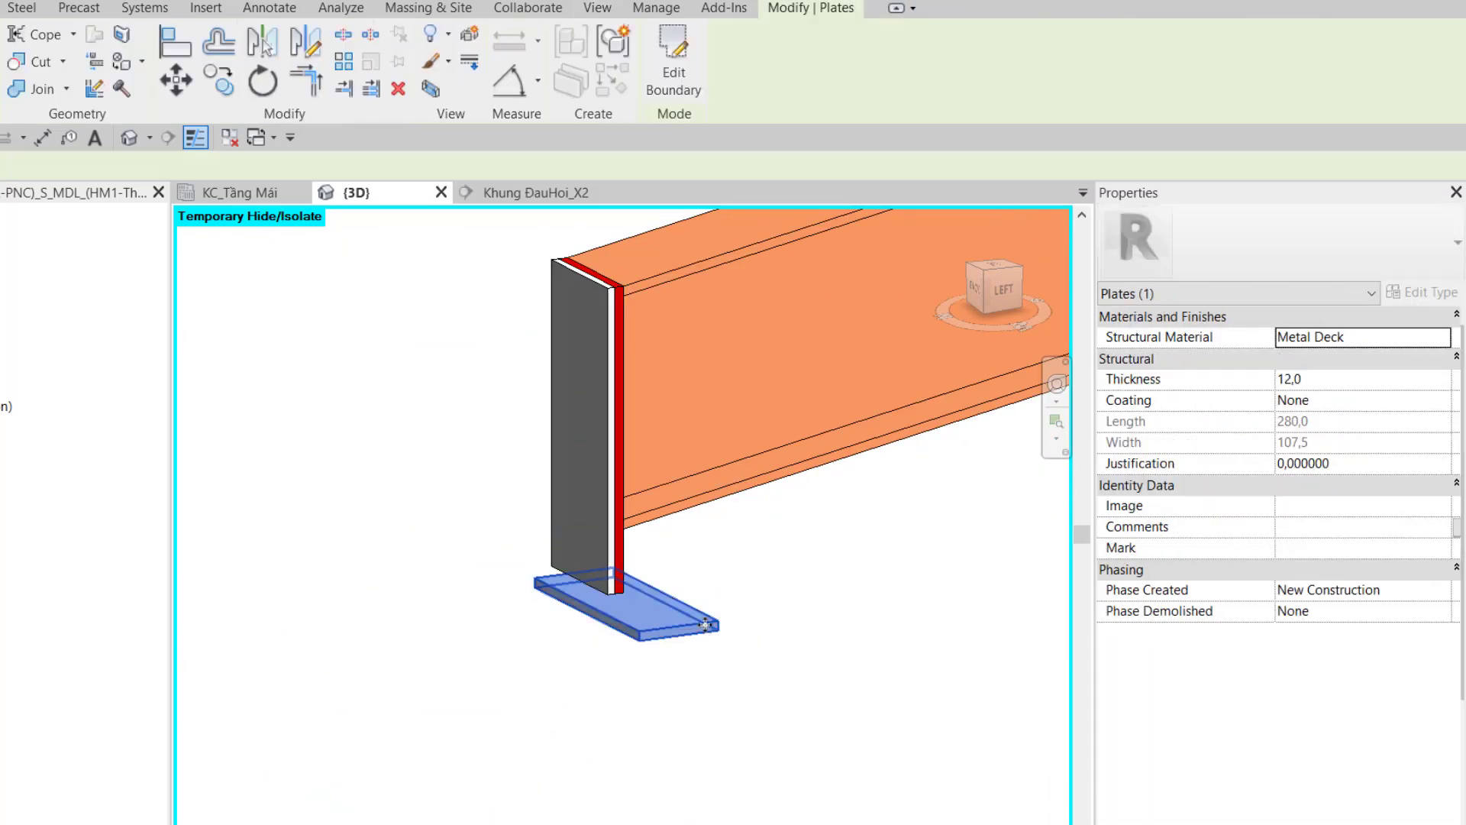
{"action": "key", "text": "h"}
{"action": "key", "text": "h"}
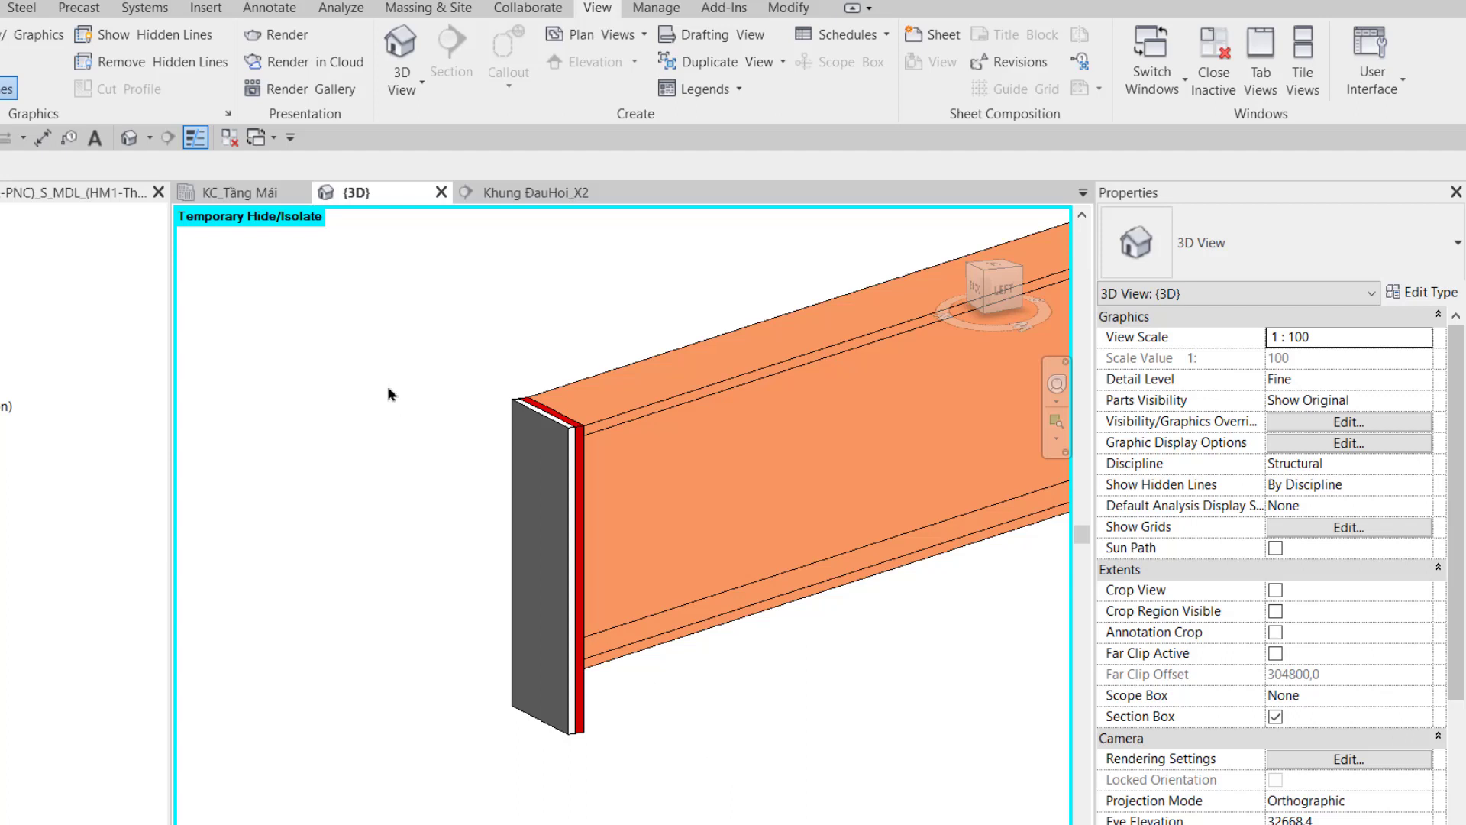
Start a Steel Bolts element on the end plate and orbit to face it
{"action": "left_click", "coordinate": [22, 7]}
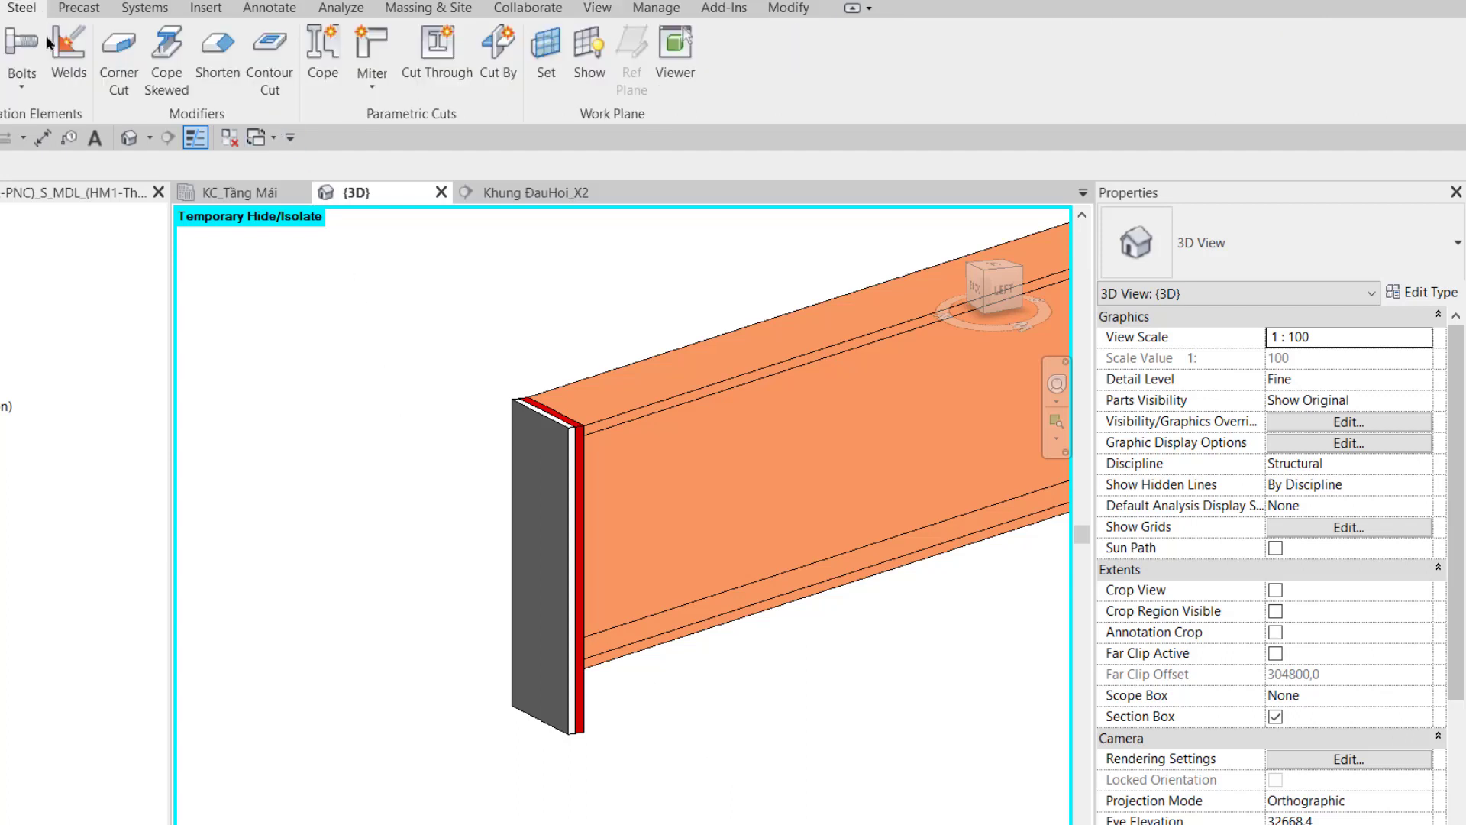
{"action": "left_click", "coordinate": [31, 84]}
{"action": "left_click", "coordinate": [48, 124]}
{"action": "left_click", "coordinate": [562, 469]}
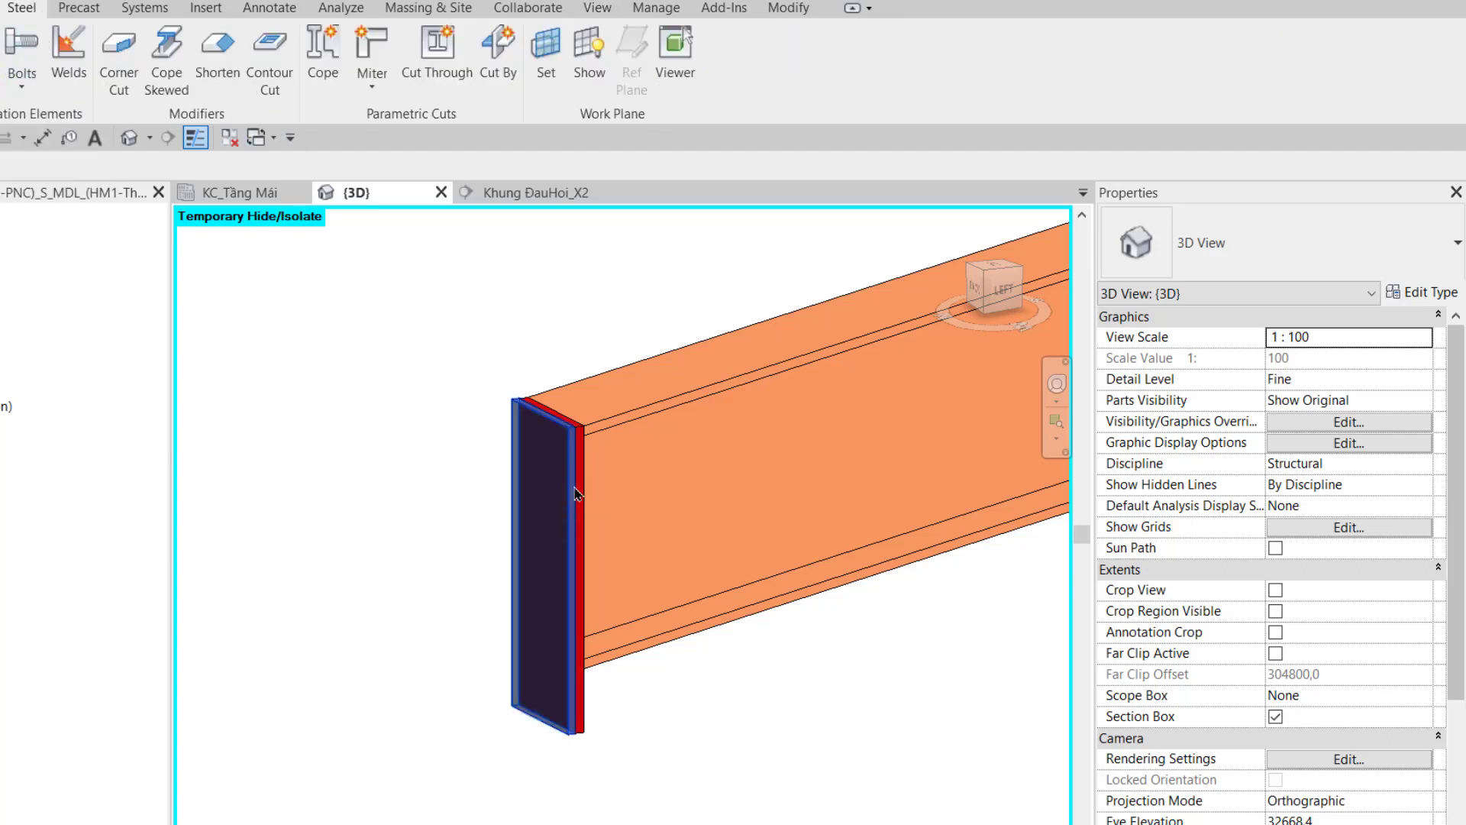
{"action": "scroll", "coordinate": [578, 501], "scroll_direction": "up", "scroll_amount": 1}
{"action": "left_click", "coordinate": [581, 498]}
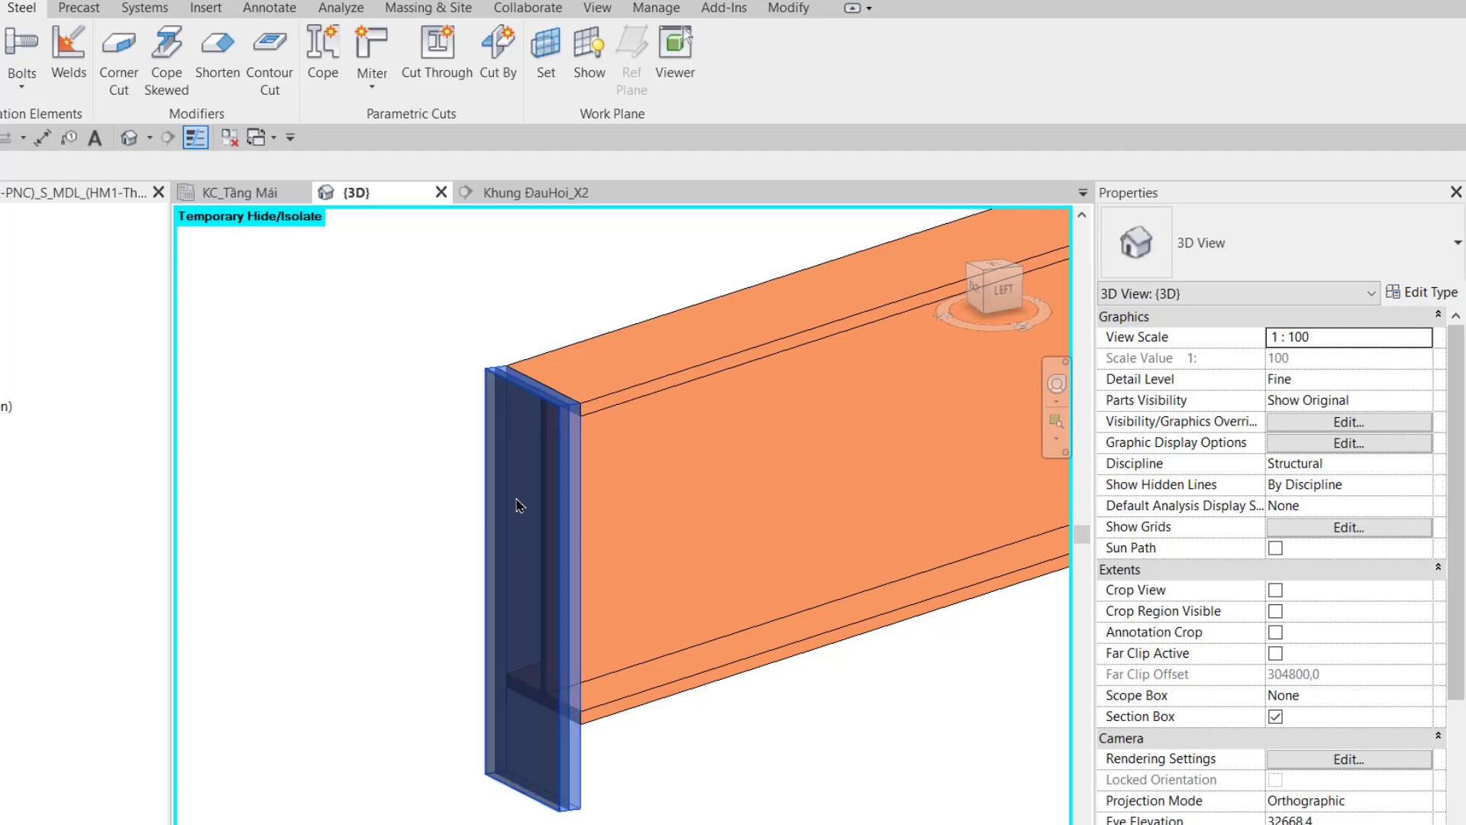
{"action": "mouse_move", "coordinate": [678, 547]}
{"action": "middle_mouse_down", "text": "shift"}
{"action": "mouse_move", "coordinate": [524, 540]}
{"action": "mouse_move", "coordinate": [517, 505]}
{"action": "middle_mouse_up", "text": "shift"}
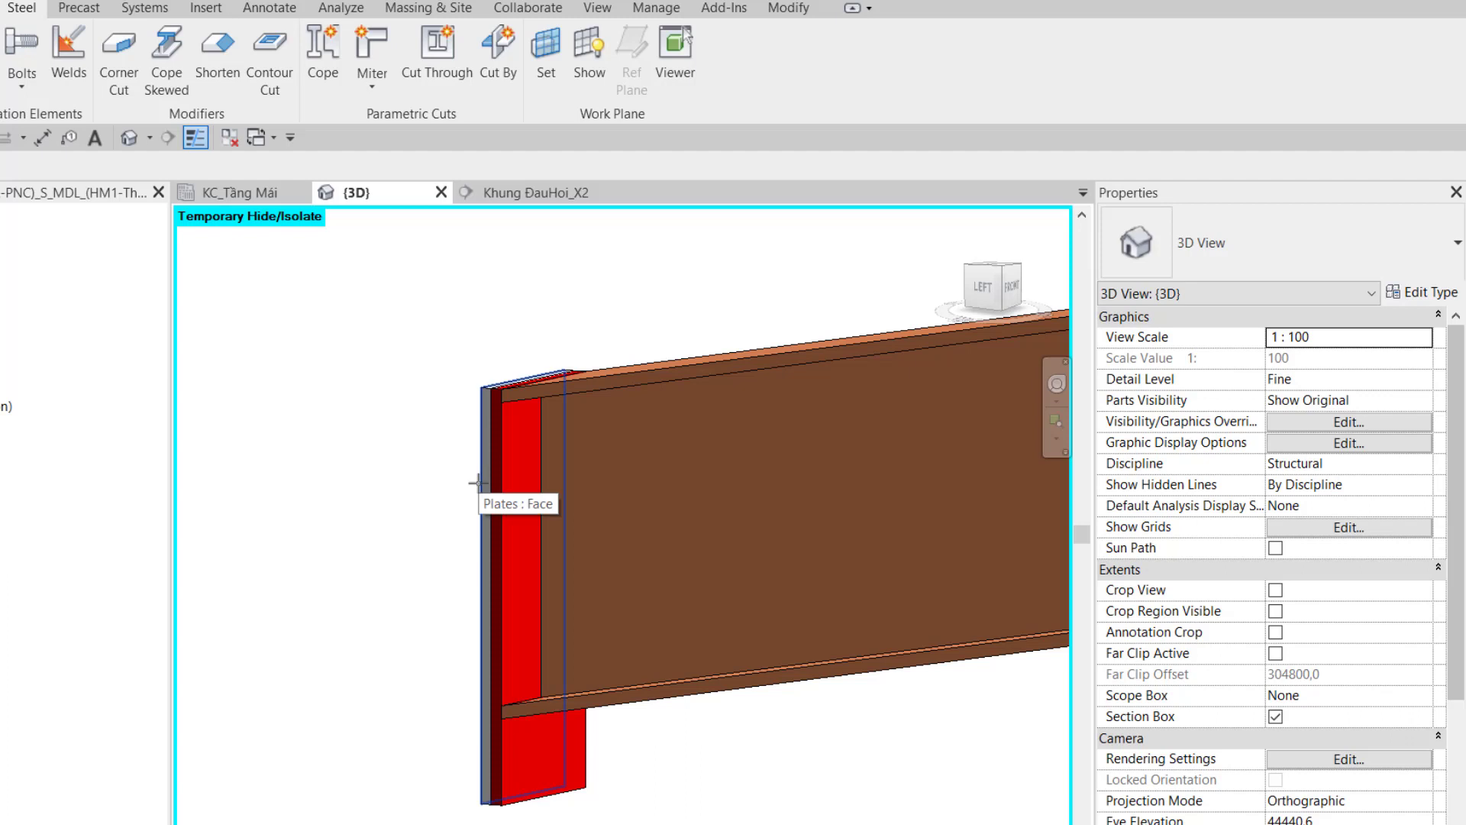
Sketch a roughly 75 by 280.3 rectangular bolt pattern on the plate face, then open Detail 3
{"action": "left_click", "coordinate": [519, 506]}
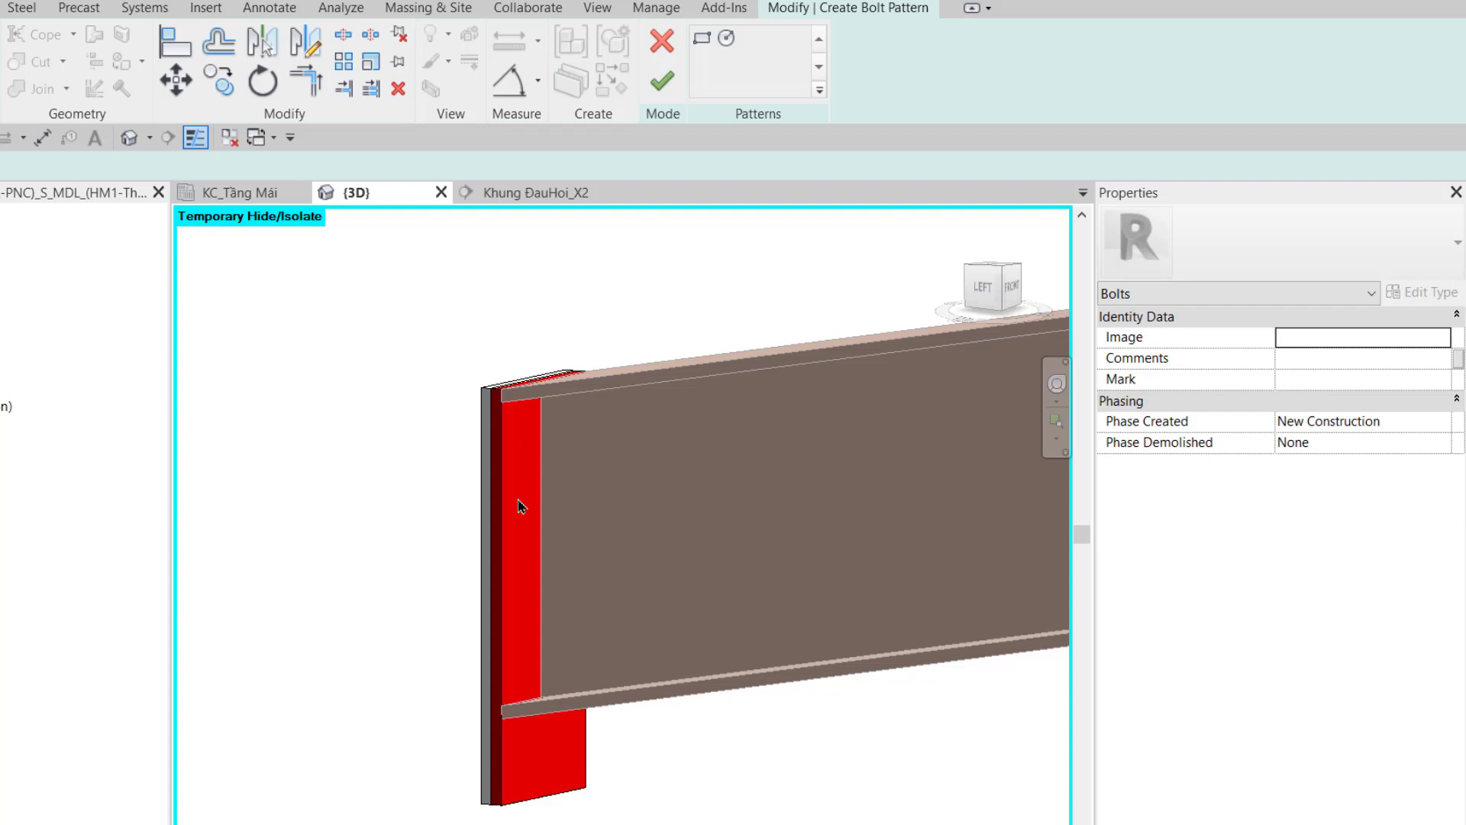
{"action": "left_click", "coordinate": [703, 40]}
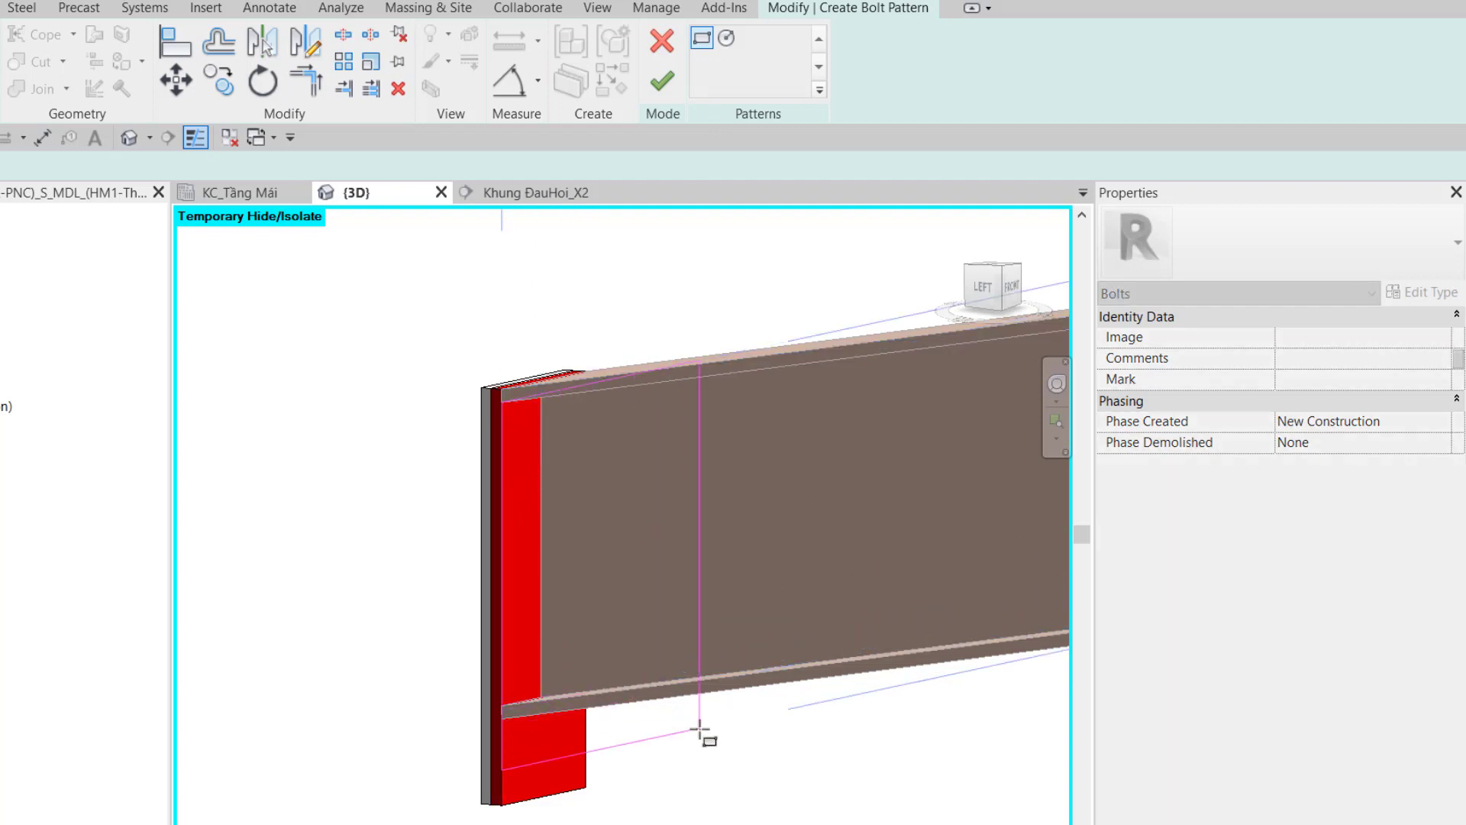
{"action": "mouse_move", "coordinate": [697, 726]}
{"action": "middle_mouse_down", "text": "shift"}
{"action": "mouse_move", "coordinate": [651, 739]}
{"action": "mouse_move", "coordinate": [415, 733]}
{"action": "mouse_move", "coordinate": [563, 705]}
{"action": "mouse_move", "coordinate": [497, 741]}
{"action": "mouse_move", "coordinate": [662, 733]}
{"action": "middle_mouse_up", "text": "shift"}
{"action": "left_click", "coordinate": [607, 701]}
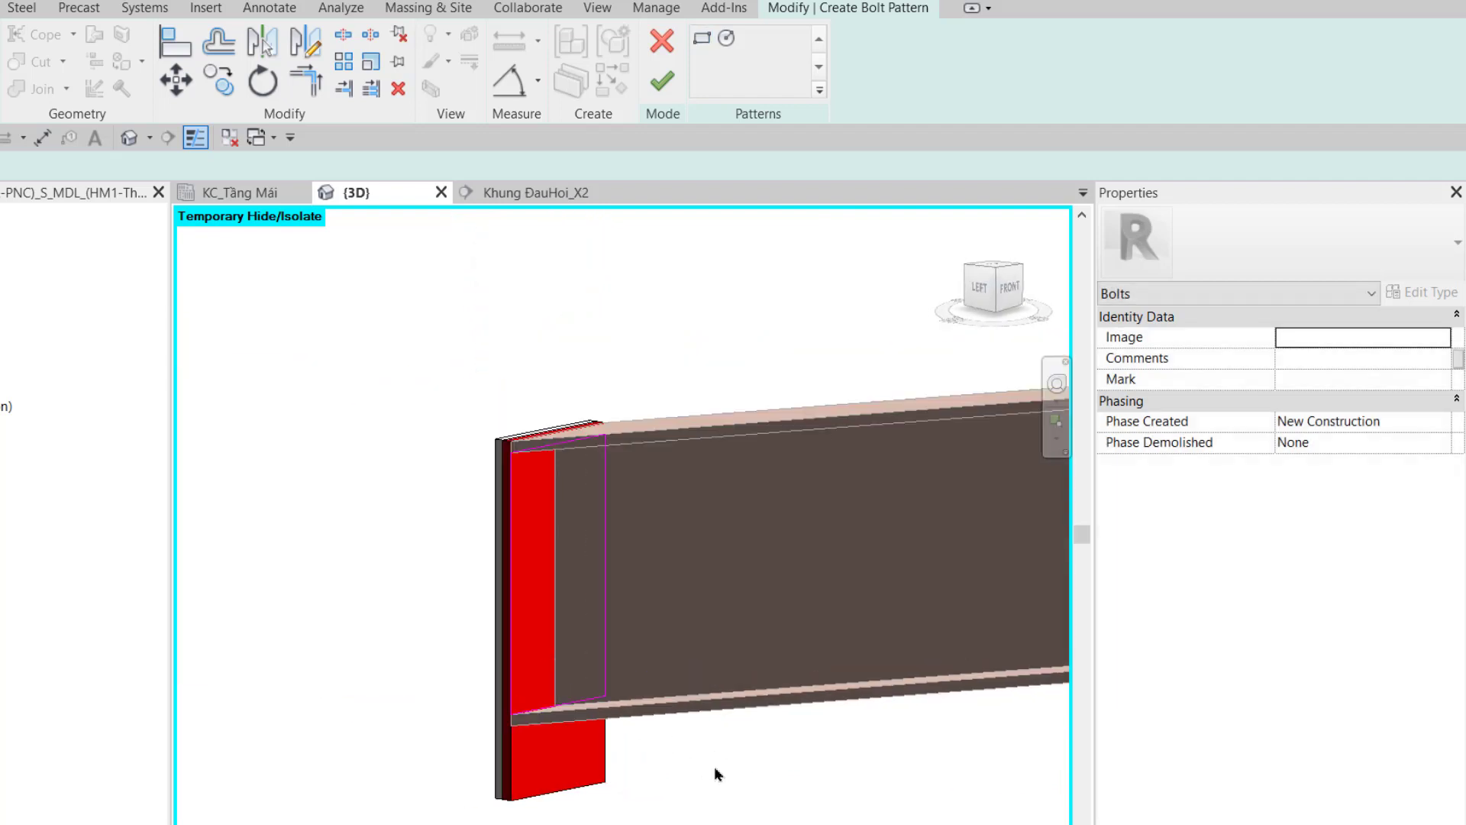
{"action": "double_click", "coordinate": [99, 618]}
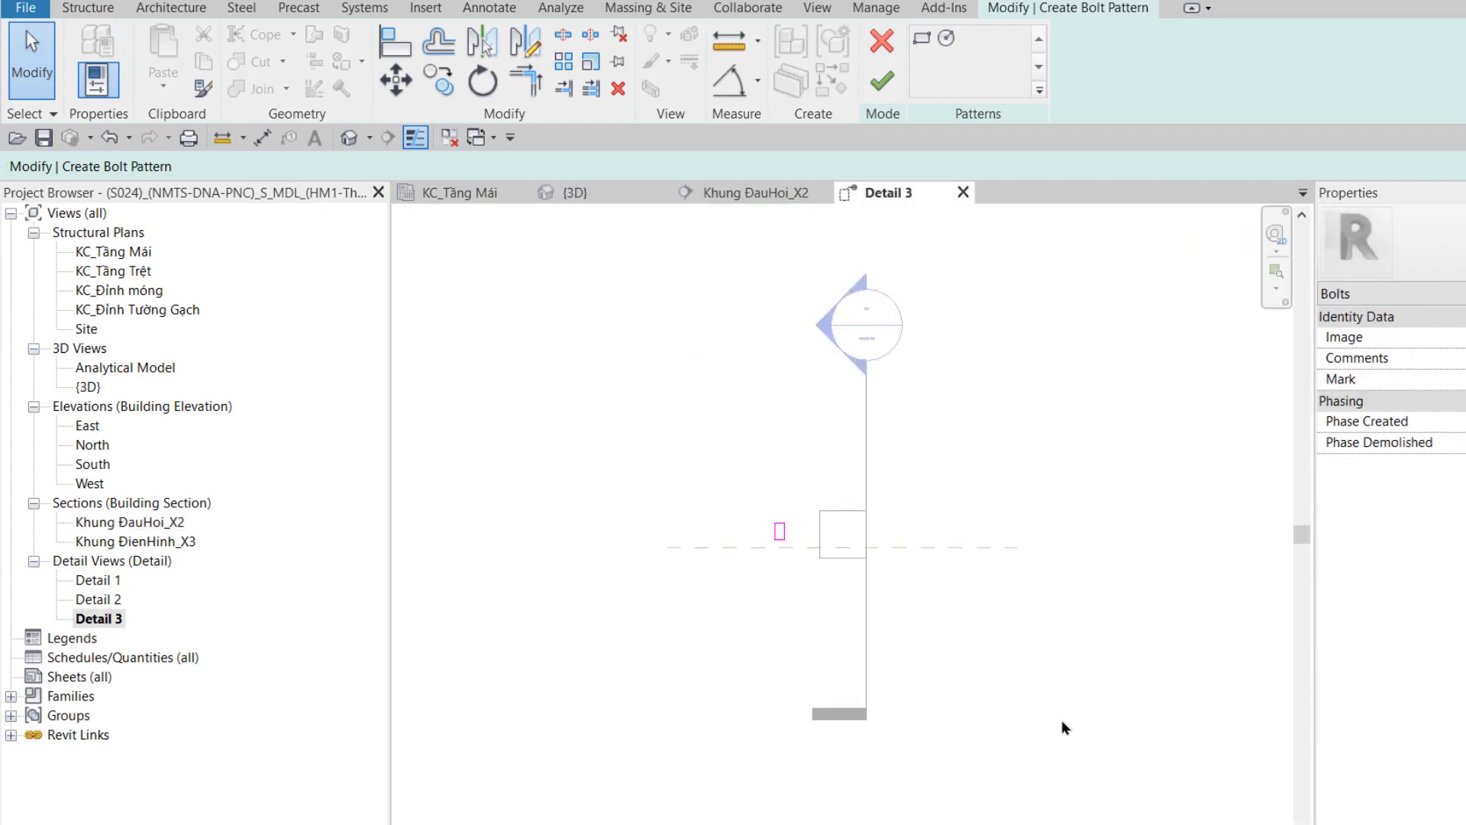
Finish the bolt pattern, creating the four-bolt group
{"action": "scroll", "coordinate": [787, 554], "scroll_direction": "up", "scroll_amount": 2}
{"action": "scroll", "coordinate": [801, 551], "scroll_direction": "up", "scroll_amount": 2}
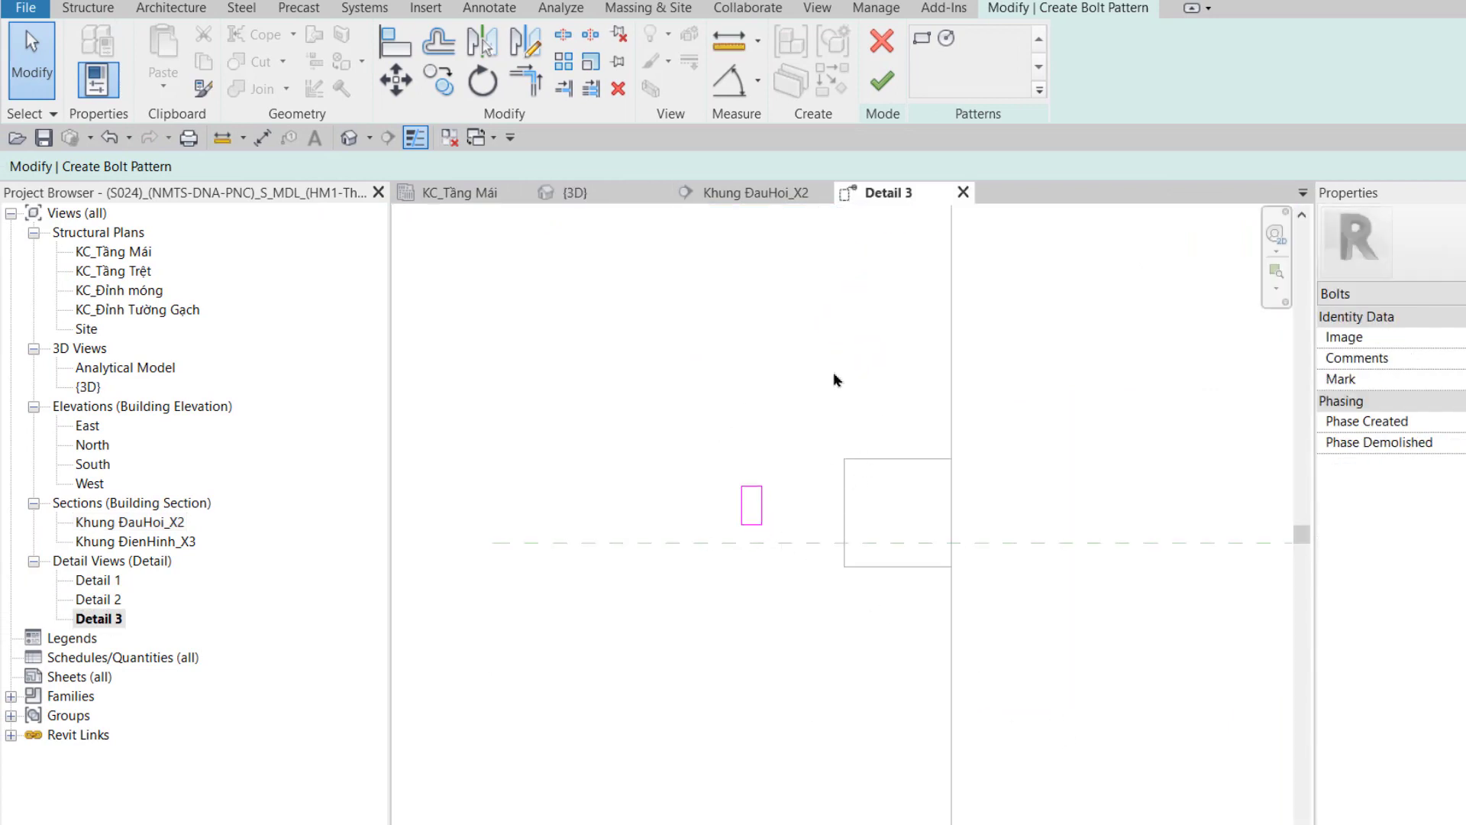
{"action": "left_click", "coordinate": [883, 88]}
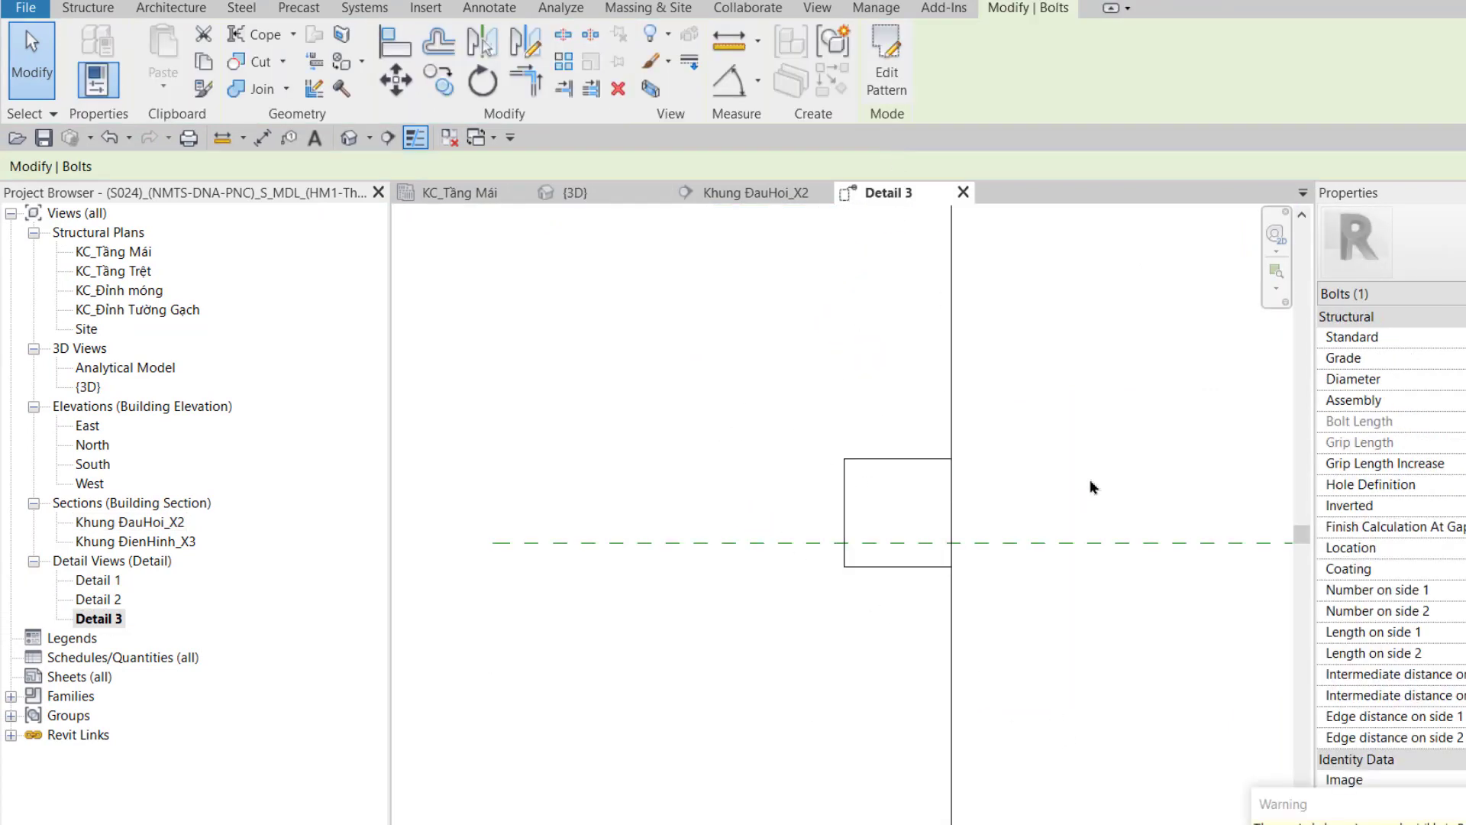
{"action": "left_click", "coordinate": [987, 490]}
Widen the Detail 3 crop region leftward and downward around the column
{"action": "left_click", "coordinate": [900, 459]}
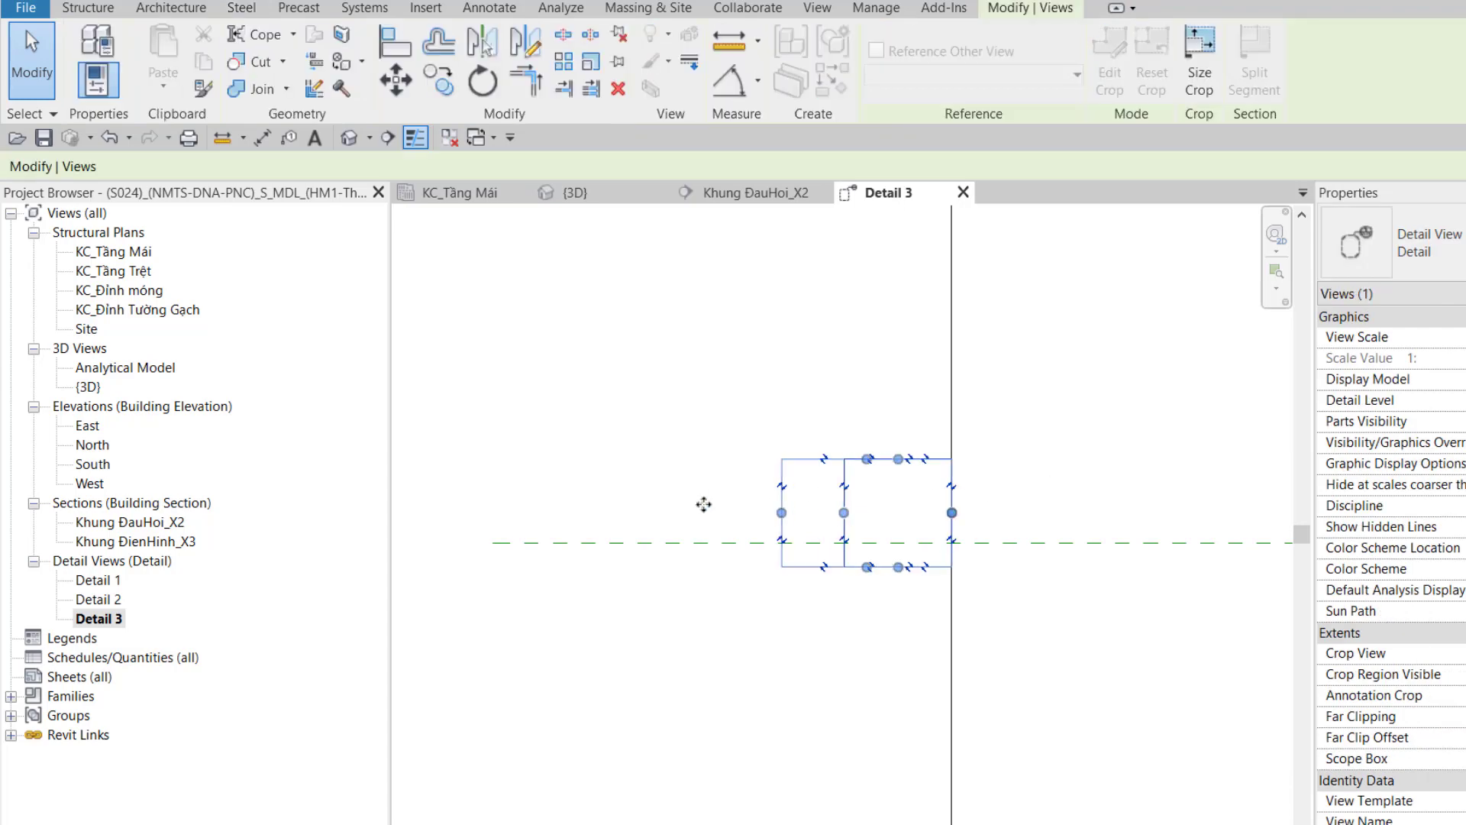
{"action": "left_click_drag", "start_coordinate": [844, 513], "coordinate": [596, 513]}
{"action": "left_click_drag", "start_coordinate": [774, 567], "coordinate": [774, 606]}
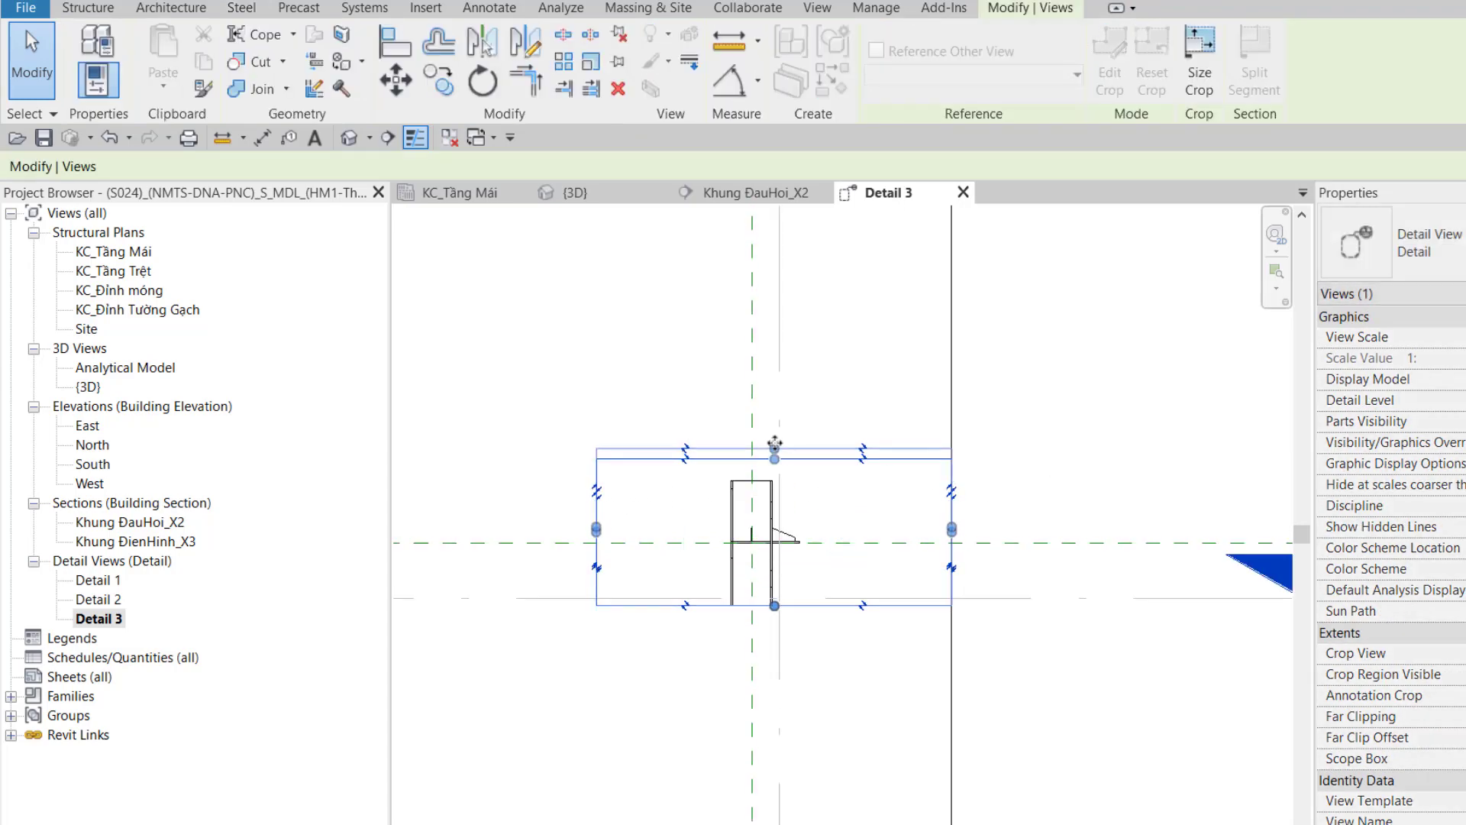
{"action": "scroll", "coordinate": [758, 539], "scroll_direction": "up", "scroll_amount": 5}
{"action": "left_click", "coordinate": [859, 629]}
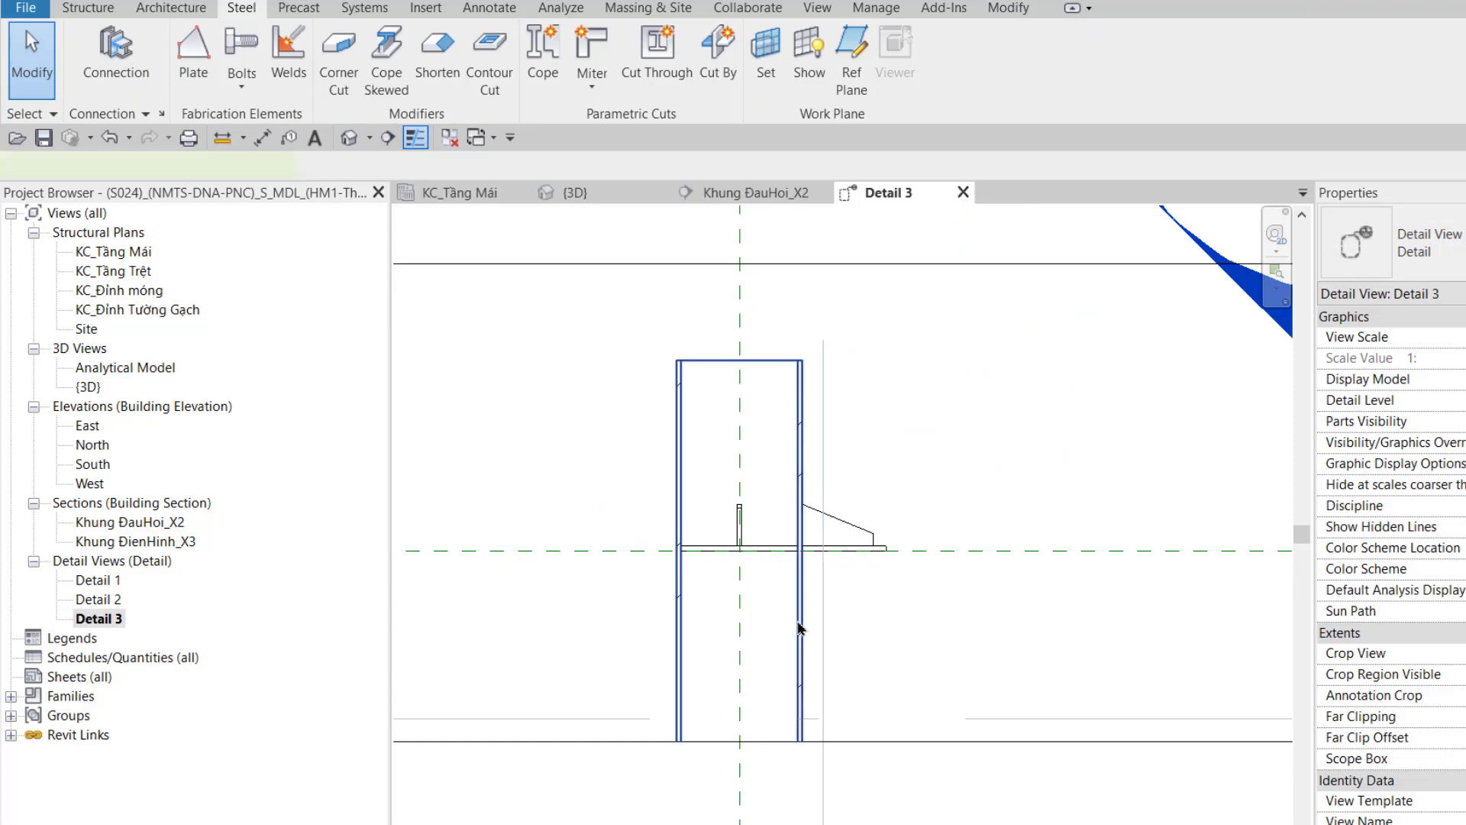
Temporarily hide the column in Detail 3 with HH
{"action": "left_click", "coordinate": [800, 628]}
{"action": "key", "text": "h"}
{"action": "key", "text": "h"}
{"action": "scroll", "coordinate": [911, 632], "scroll_direction": "down", "scroll_amount": 3}
{"action": "scroll", "coordinate": [871, 618], "scroll_direction": "up", "scroll_amount": 2}
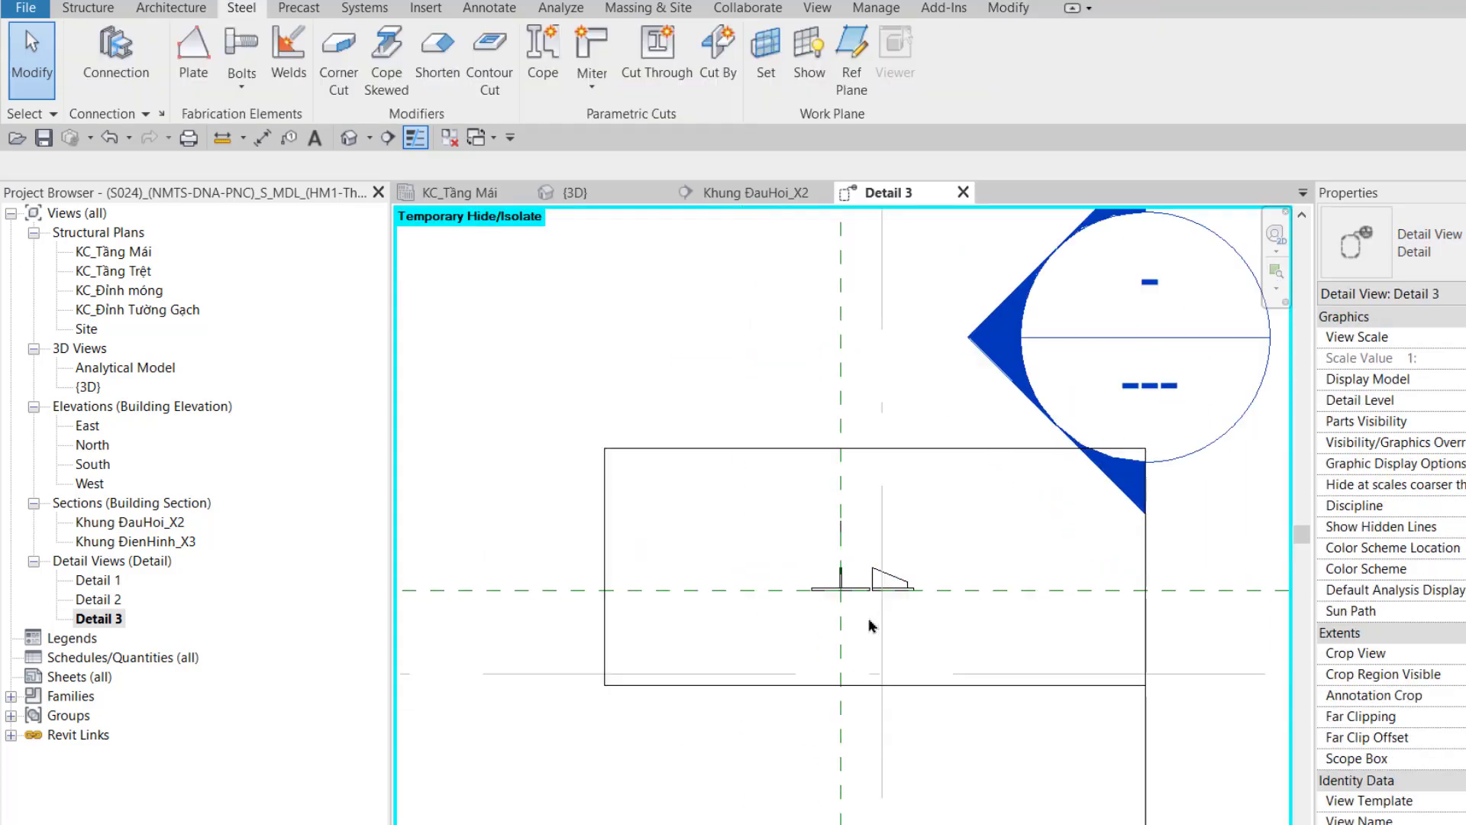
{"action": "scroll", "coordinate": [869, 618], "scroll_direction": "up", "scroll_amount": 3}
Check the Detail 3 callout in the Khung ĐauHoi_X2 section, then return to Detail 3
{"action": "left_click", "coordinate": [756, 193]}
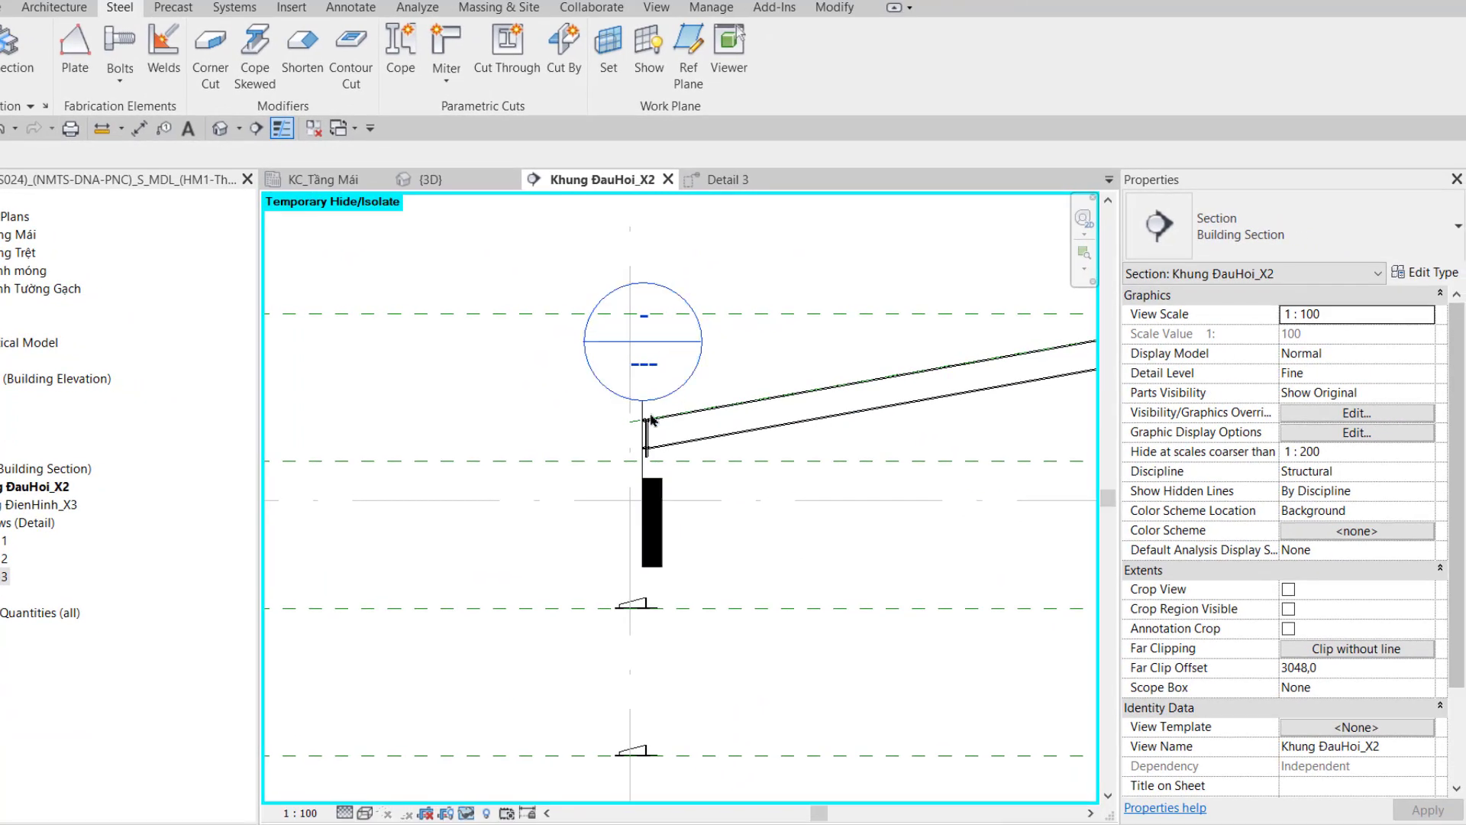
{"action": "left_click", "coordinate": [645, 436]}
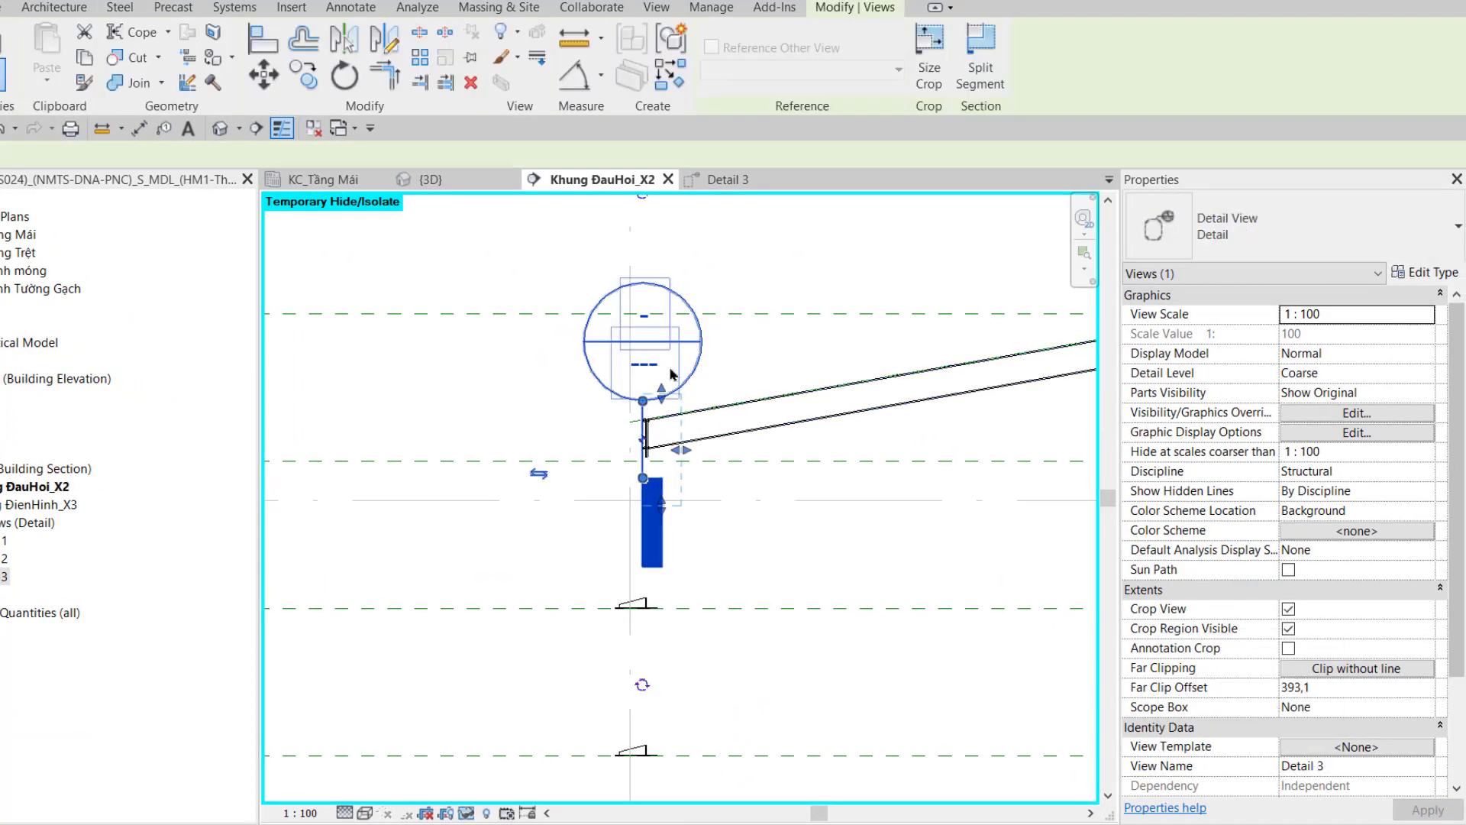
{"action": "key", "text": "Escape"}
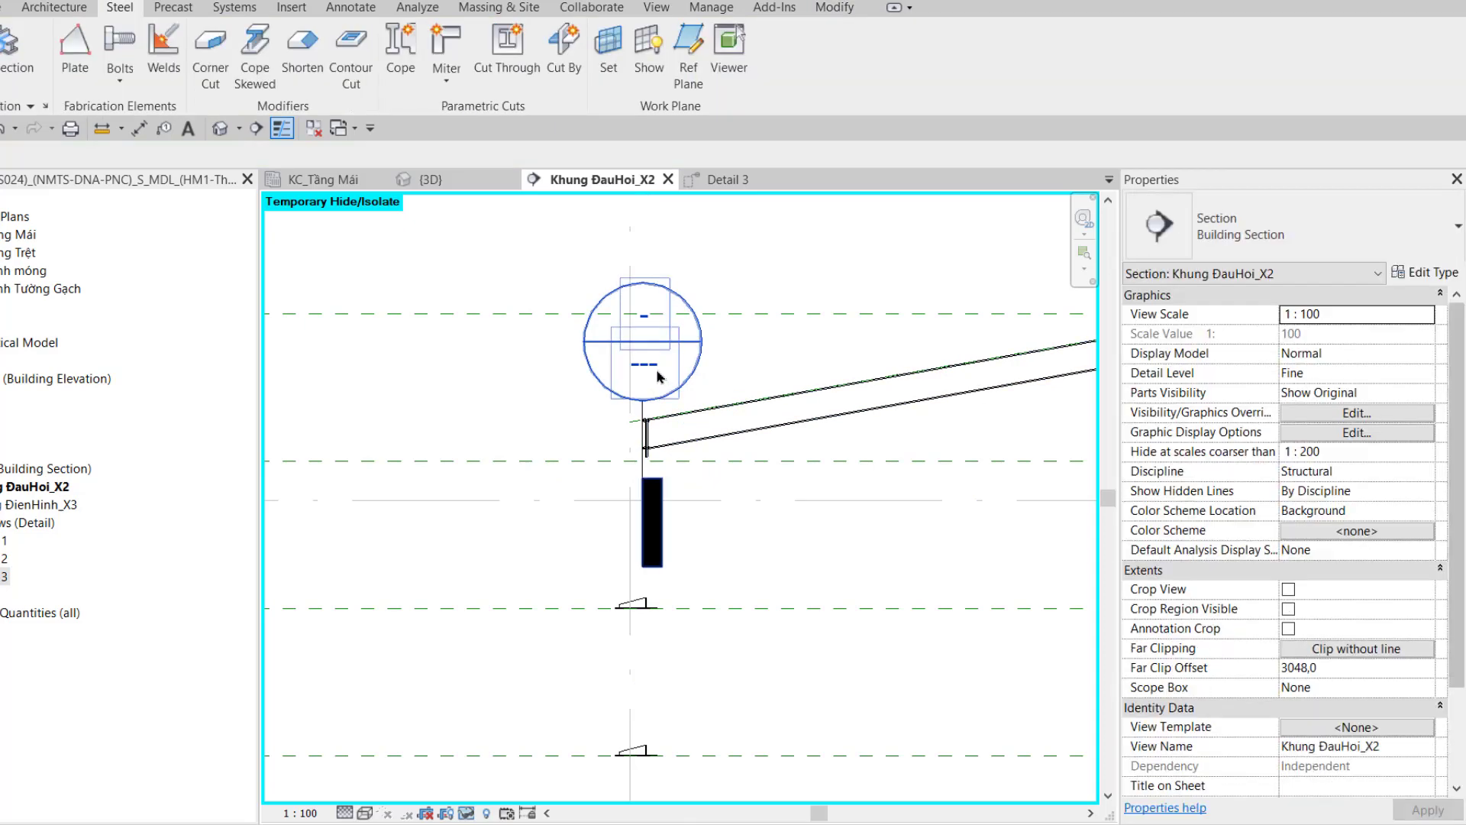
{"action": "double_click", "coordinate": [657, 376]}
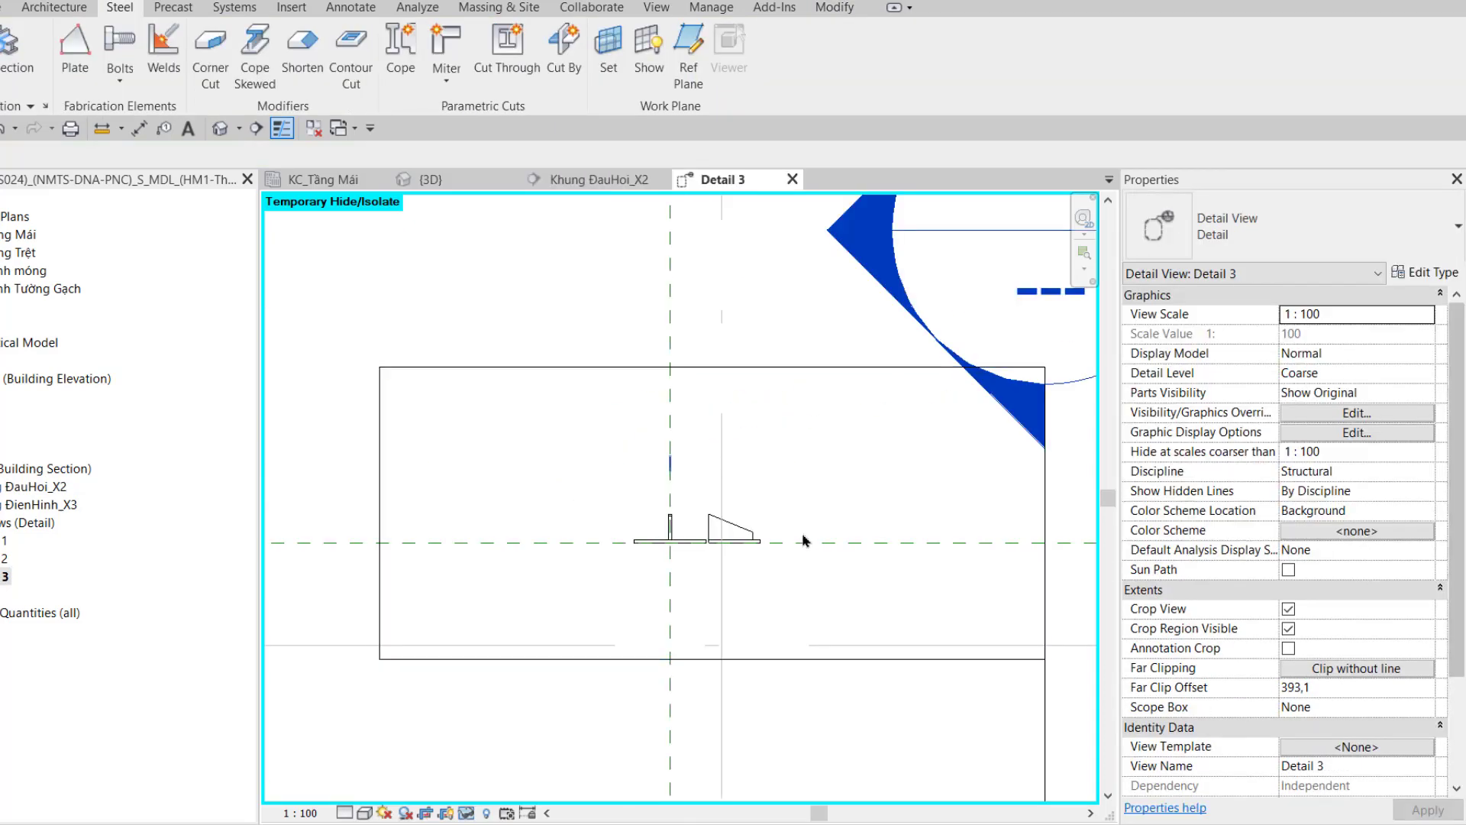
{"action": "left_click", "coordinate": [346, 812]}
Show Detail 3 at Fine detail level and select the bolt group
{"action": "left_click", "coordinate": [359, 791]}
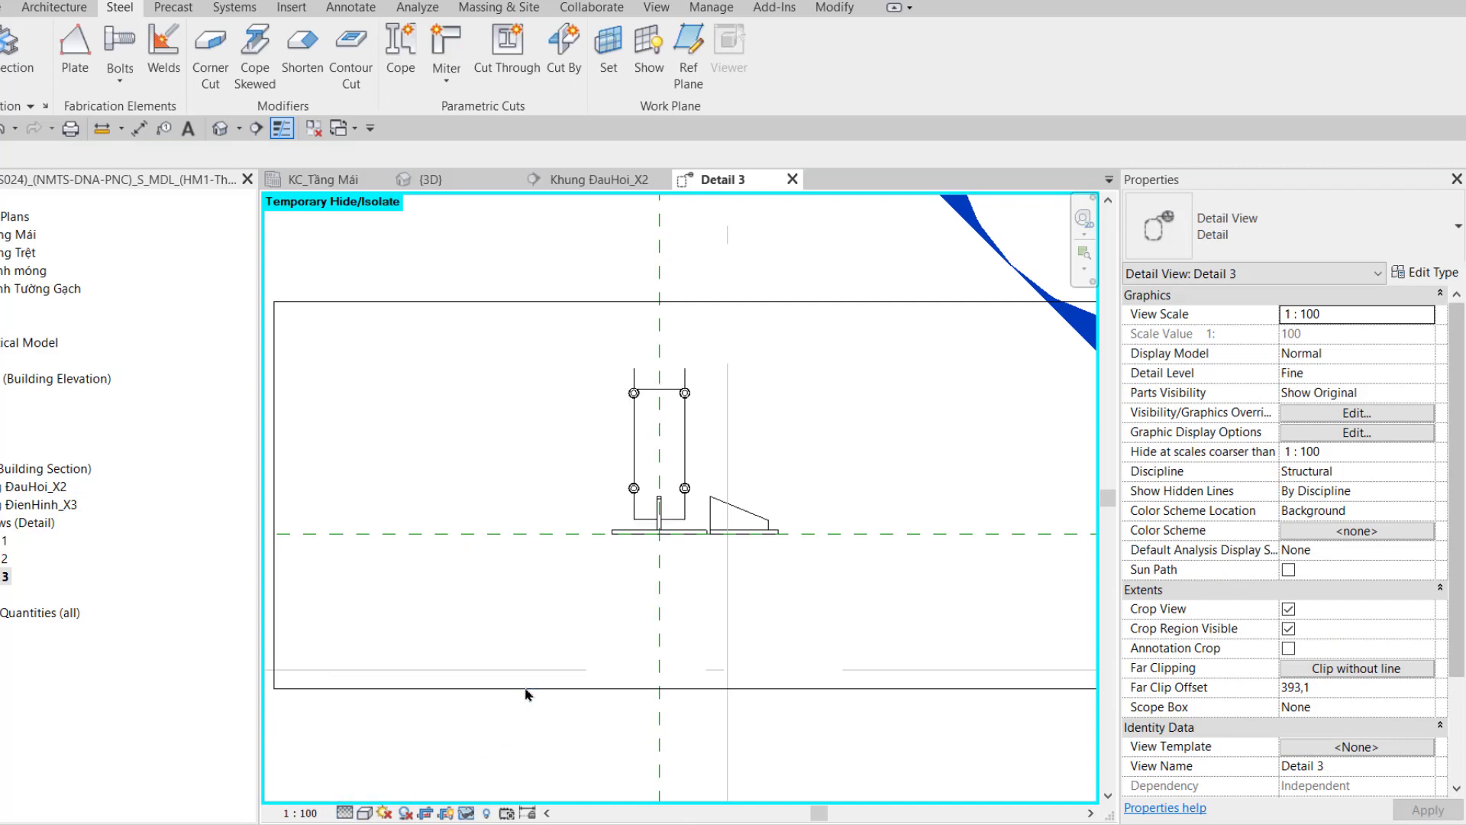
{"action": "scroll", "coordinate": [697, 451], "scroll_direction": "up", "scroll_amount": 2}
{"action": "scroll", "coordinate": [697, 451], "scroll_direction": "up", "scroll_amount": 1}
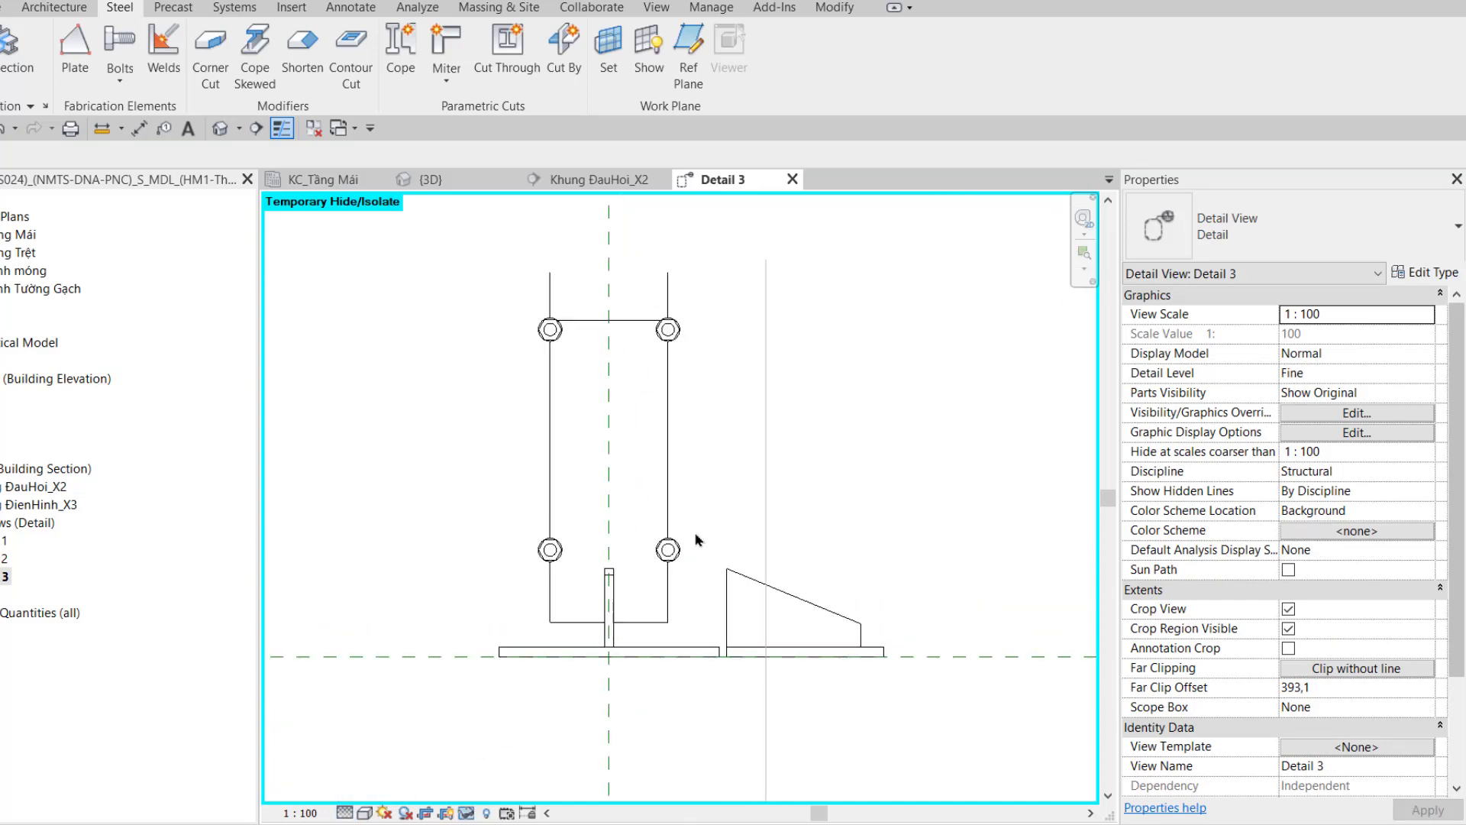
{"action": "left_click", "coordinate": [669, 550]}
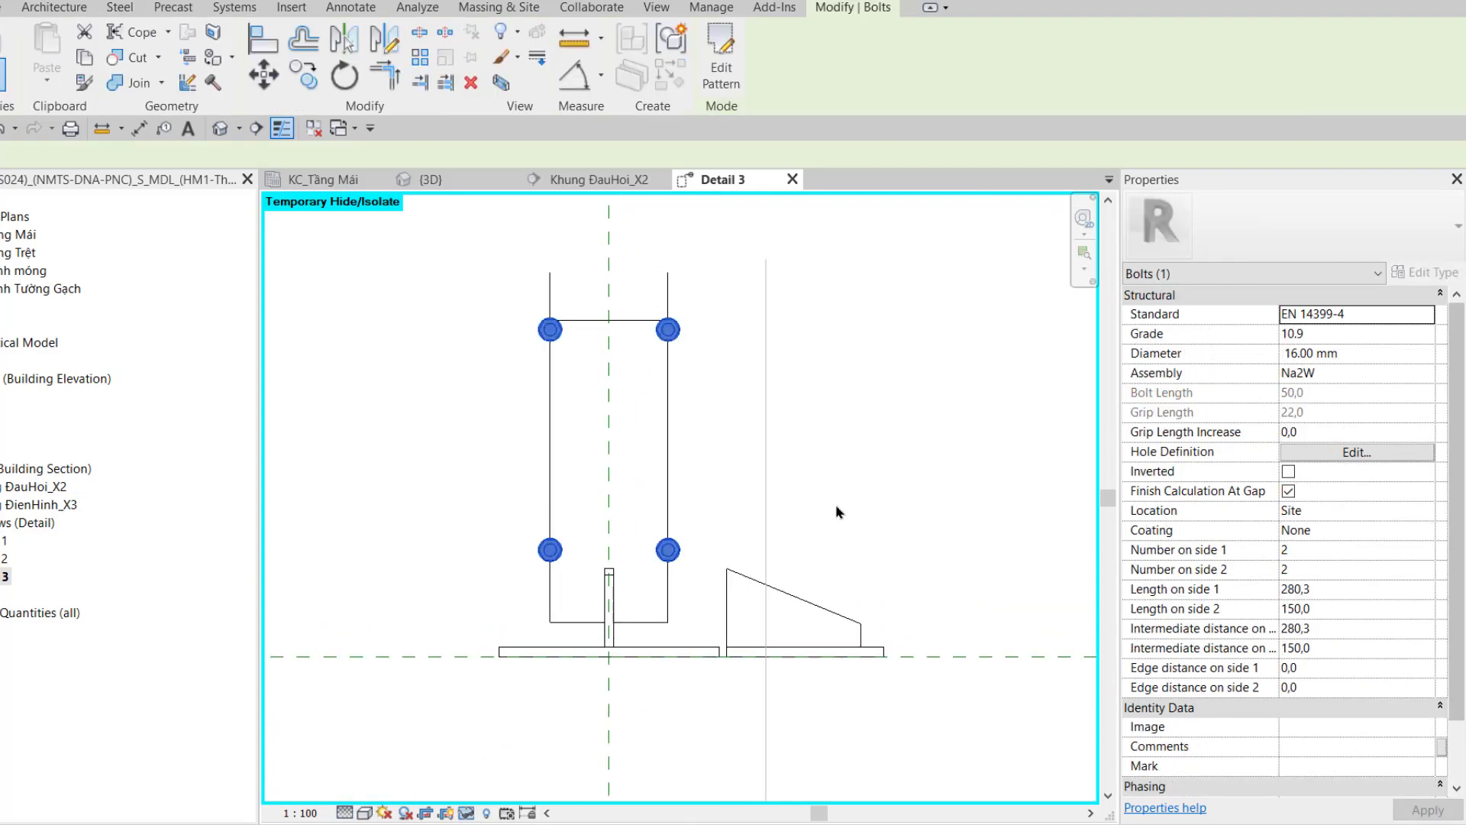
Set the bolts to standard DIN 6914 with 16 mm diameter
{"action": "left_click", "coordinate": [1426, 315]}
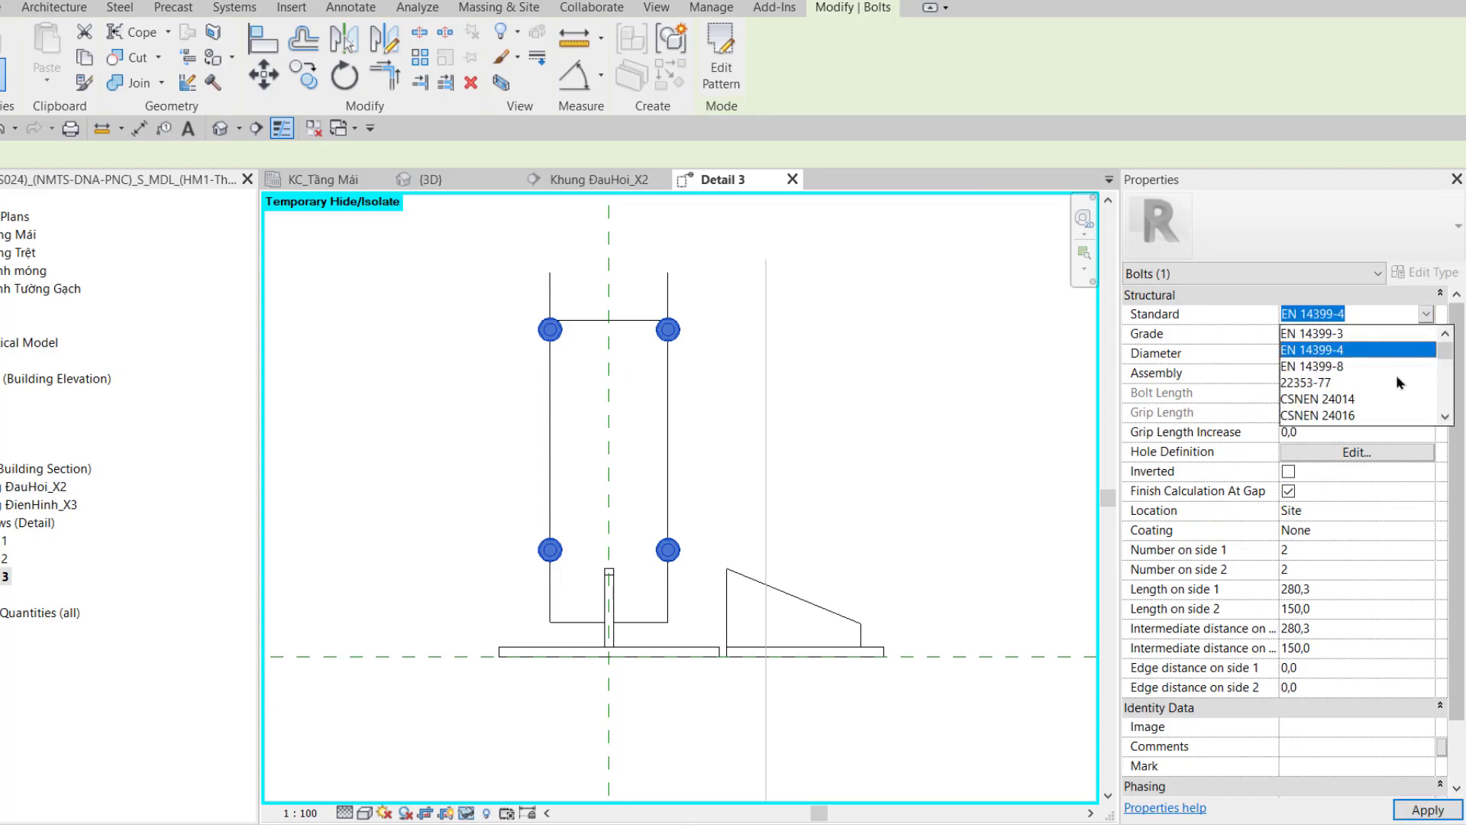
{"action": "scroll", "coordinate": [1401, 382], "scroll_direction": "down", "scroll_amount": 3}
{"action": "left_click", "coordinate": [1331, 418]}
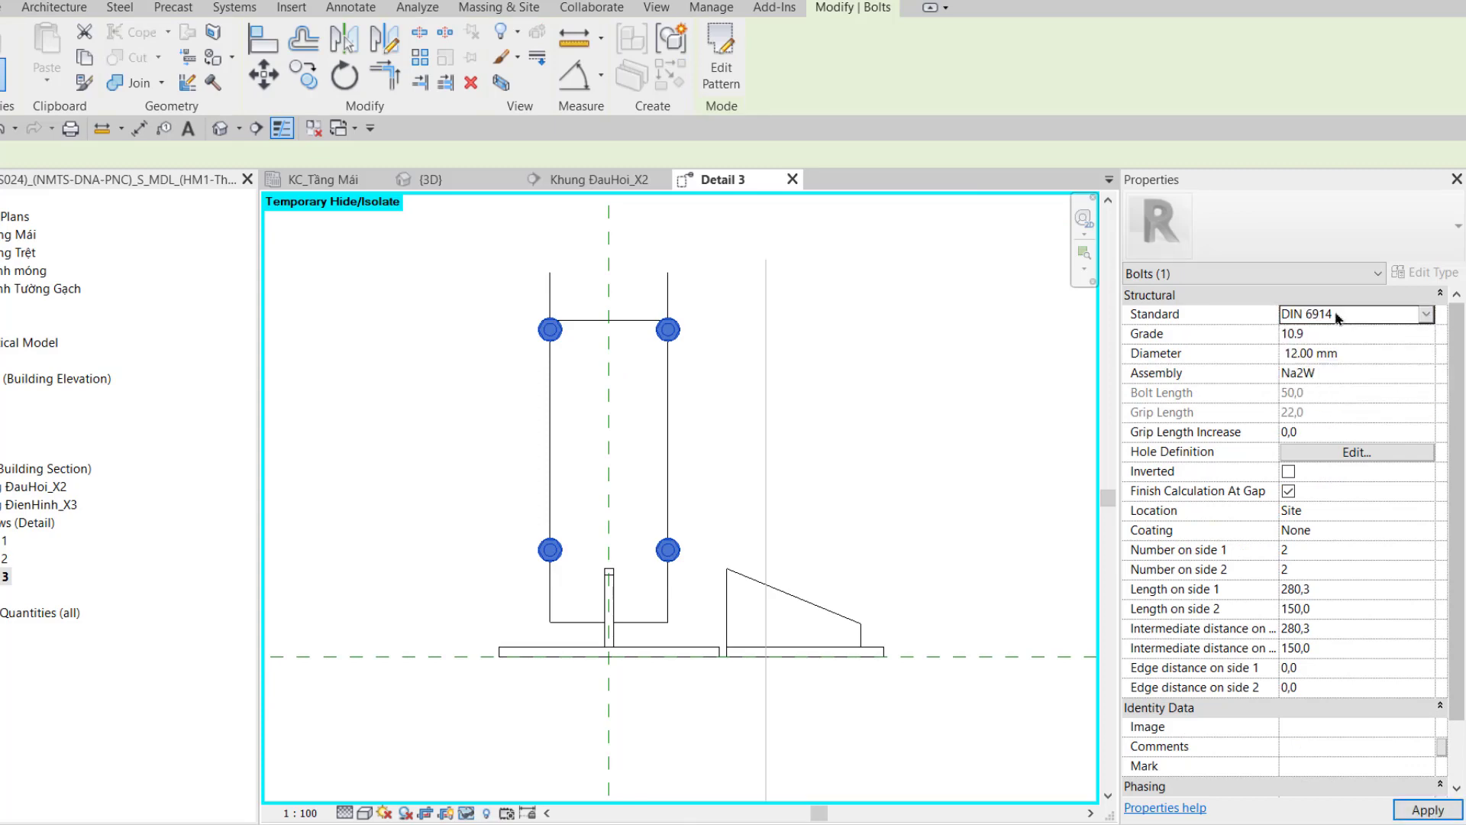
{"action": "left_click", "coordinate": [1377, 355]}
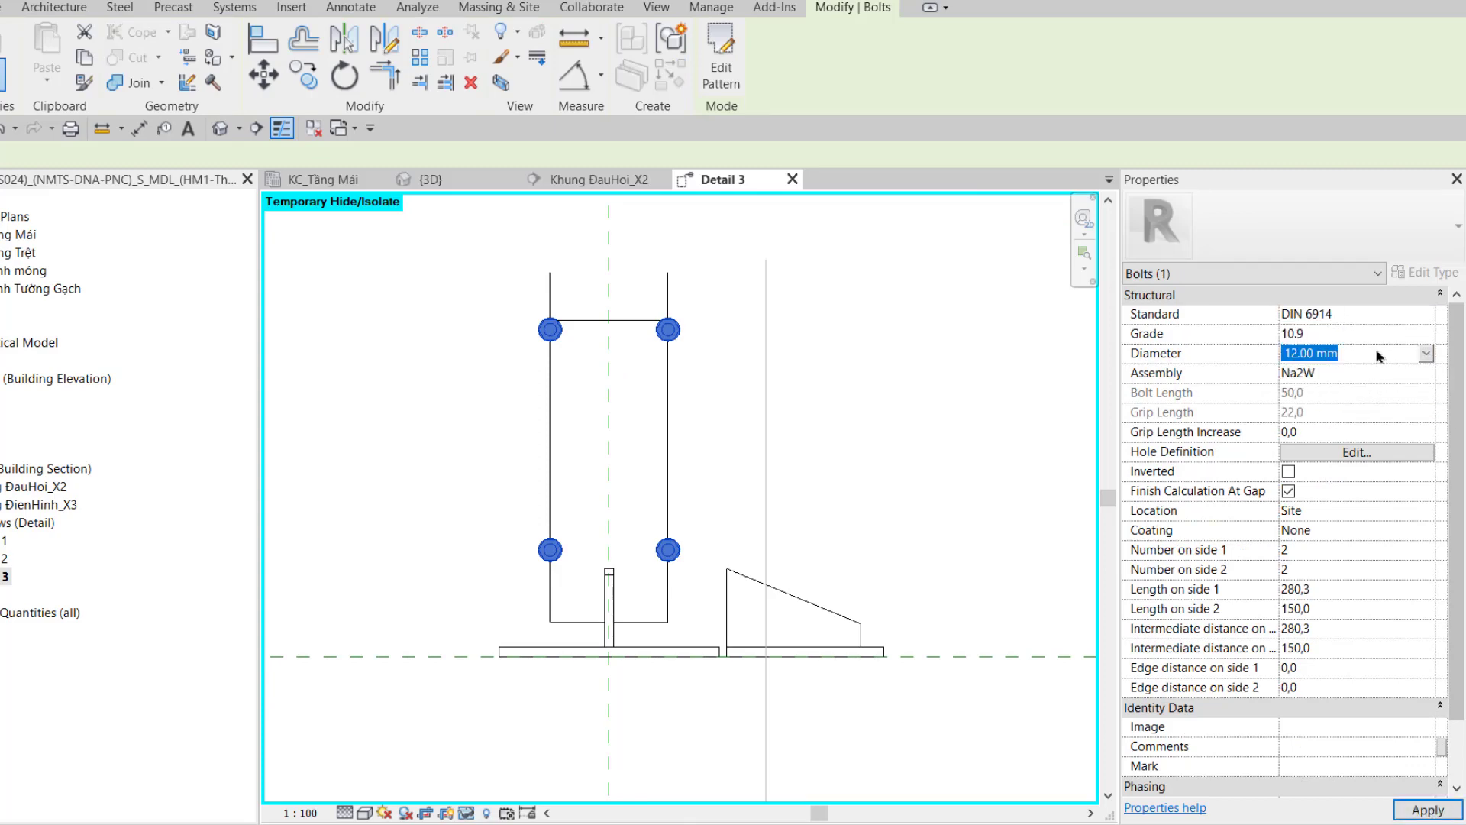
{"action": "left_click", "coordinate": [1426, 353]}
{"action": "left_click", "coordinate": [1327, 411]}
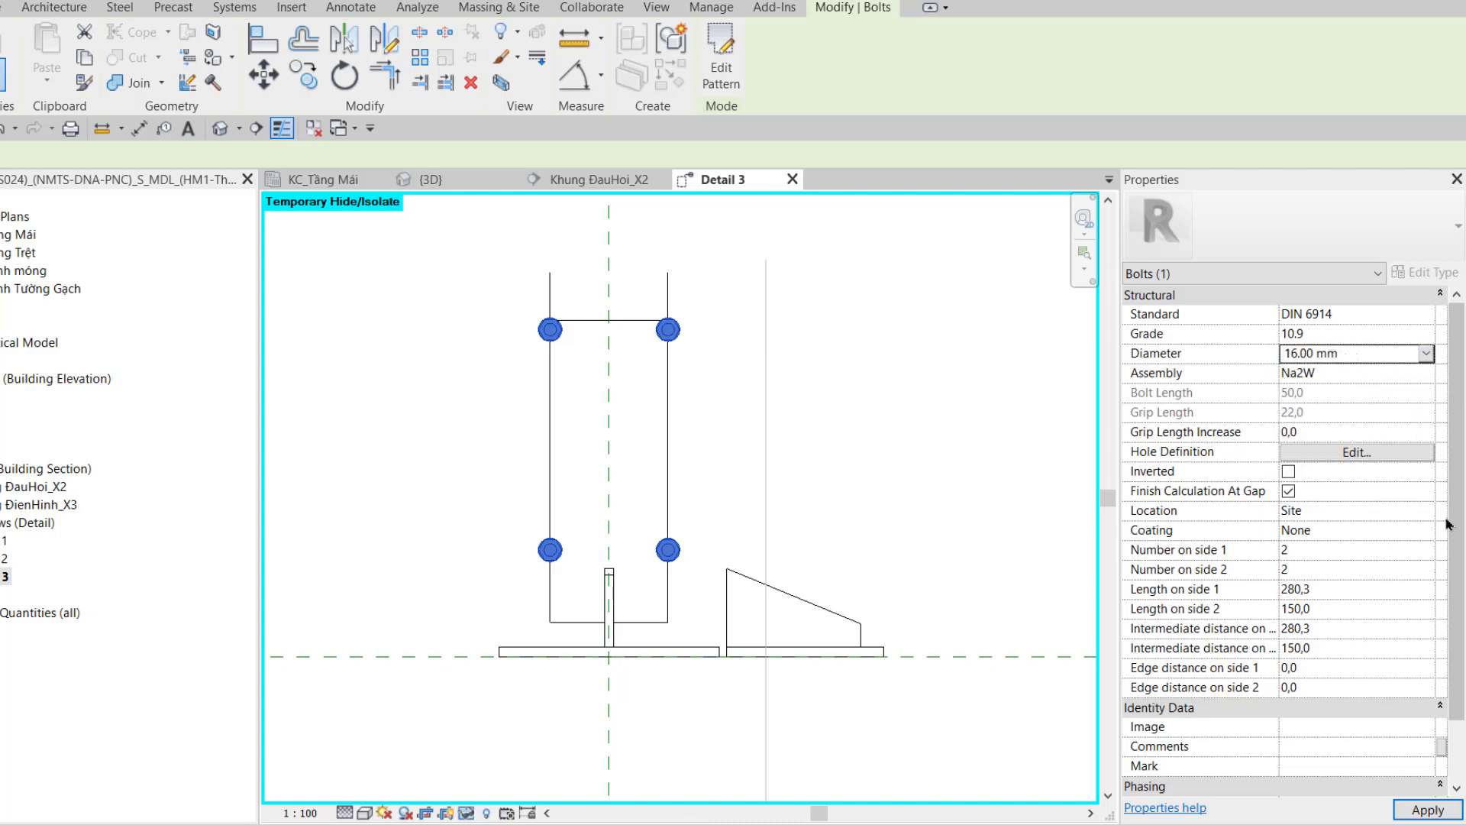
Set the bolt edge distances to 50 on side 1 and 28 on side 2
{"action": "left_click", "coordinate": [1316, 669]}
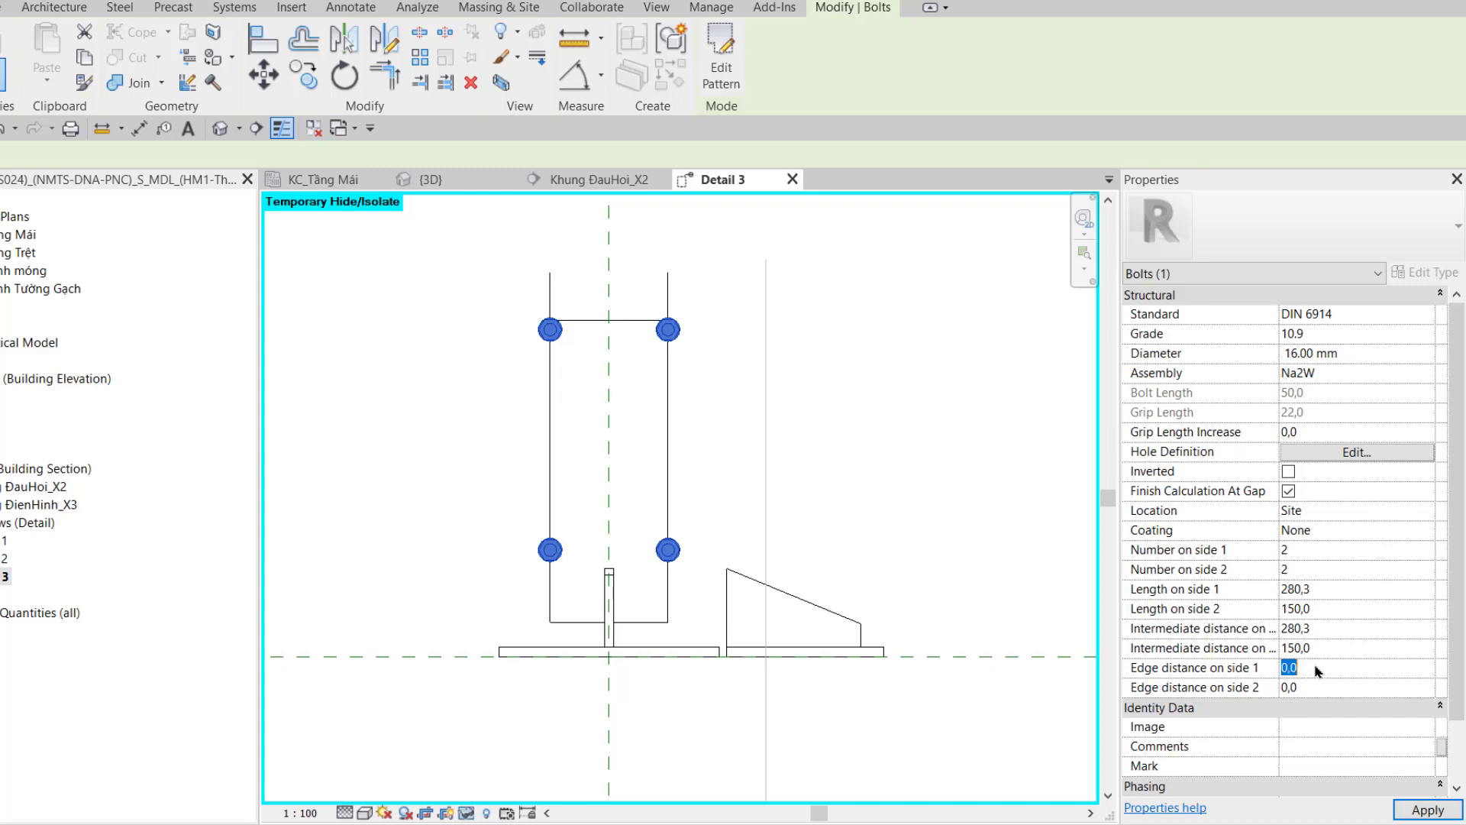
{"action": "type", "text": "50"}
{"action": "left_click", "coordinate": [1316, 689]}
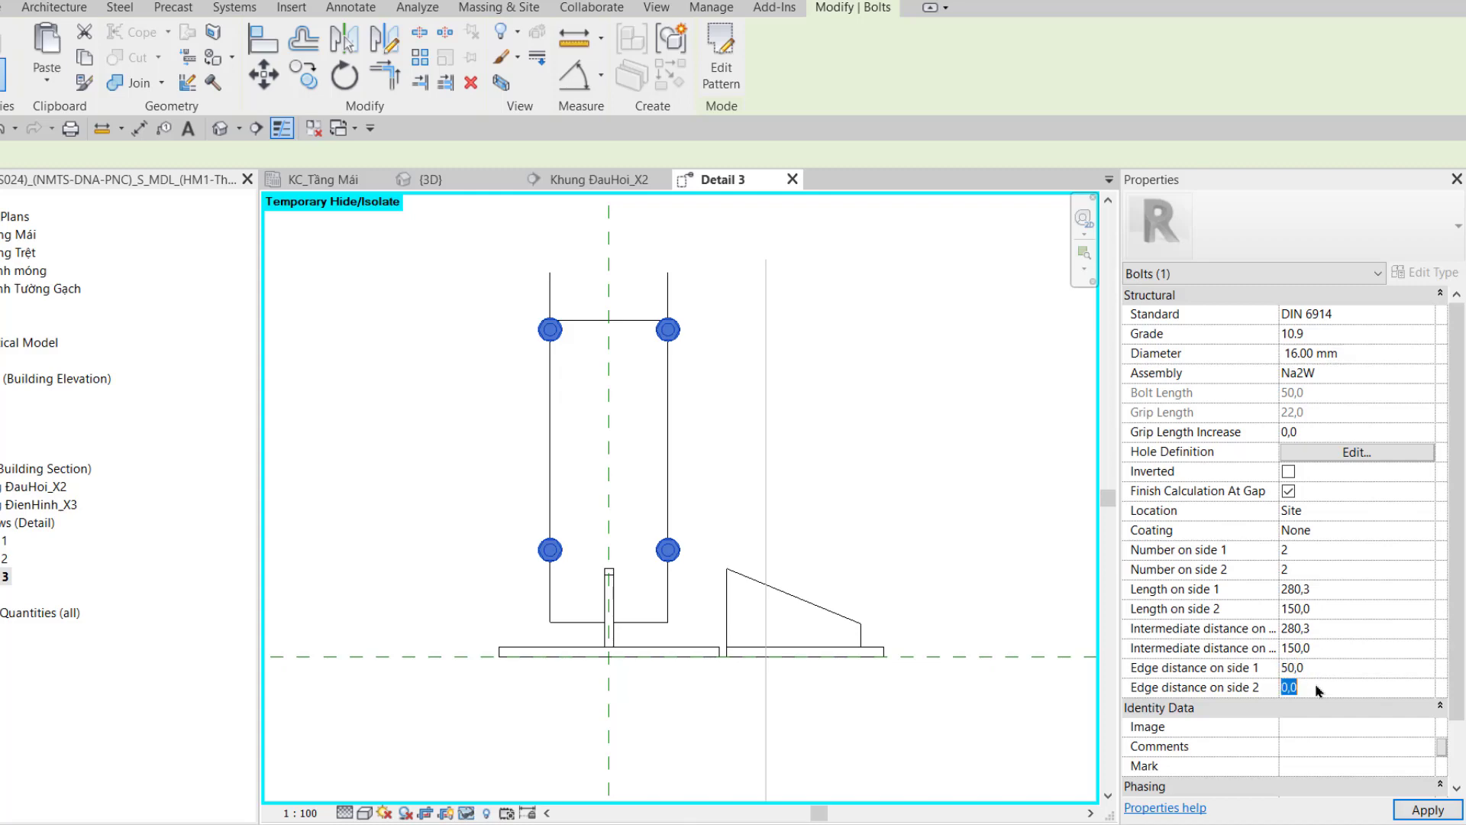
{"action": "type", "text": "28"}
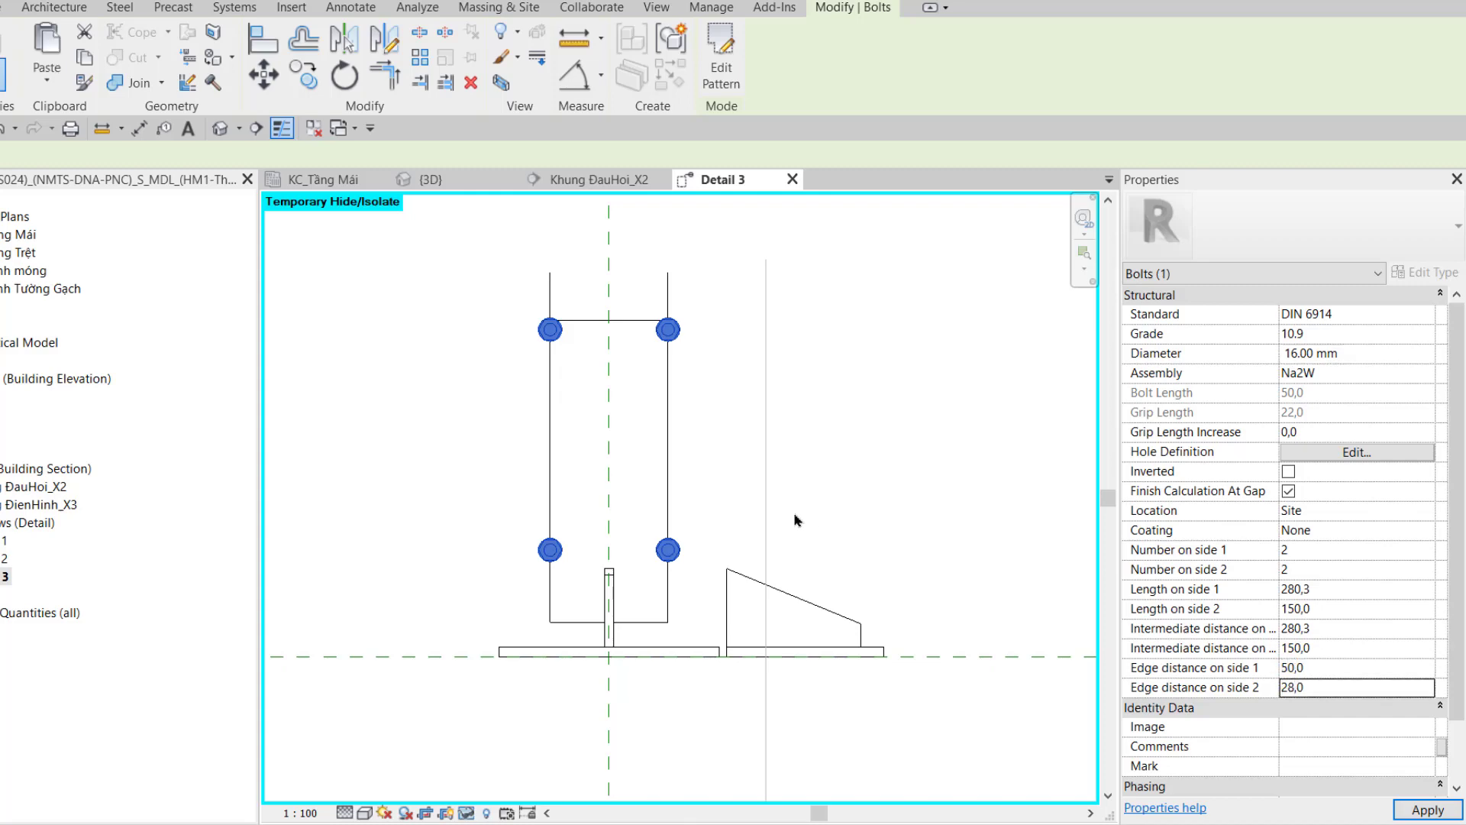
{"action": "key", "text": "Return"}
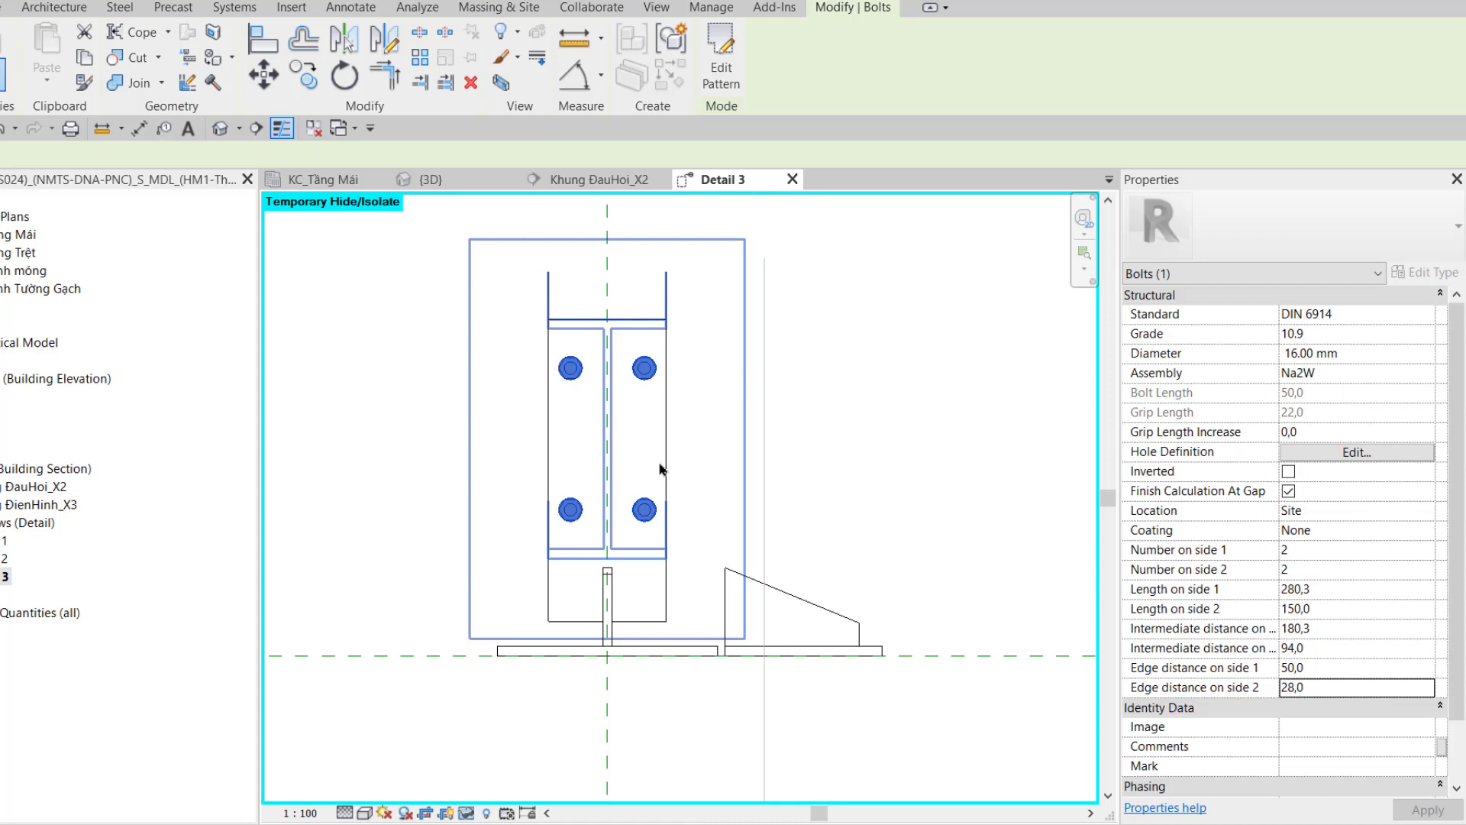
Switch the detail view to Wireframe visual style
{"action": "left_click", "coordinate": [367, 815]}
{"action": "left_click", "coordinate": [447, 704]}
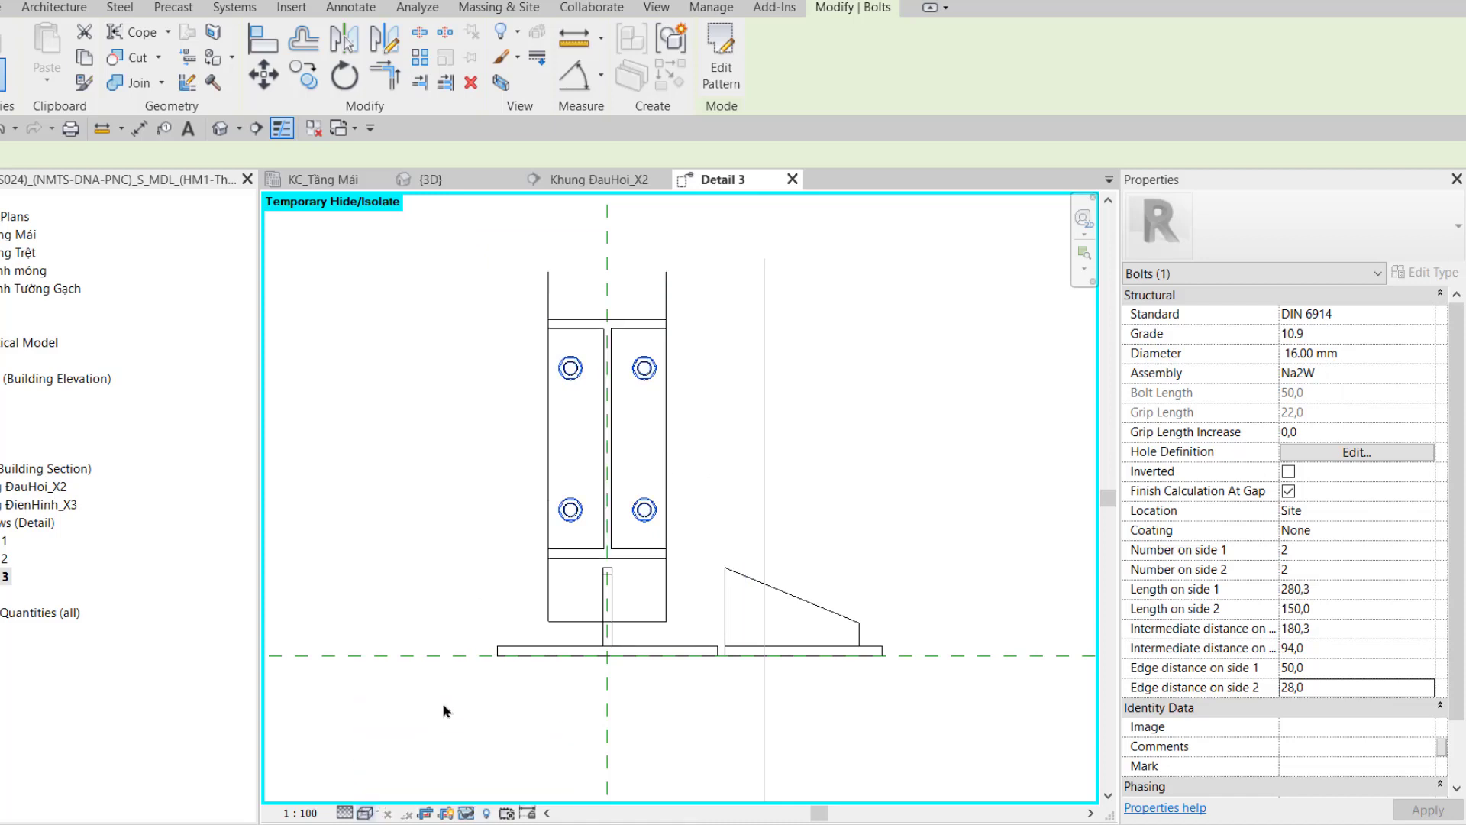
{"action": "scroll", "coordinate": [506, 662], "scroll_direction": "up", "scroll_amount": 1}
{"action": "middle_click_drag", "start_coordinate": [665, 501], "coordinate": [662, 526]}
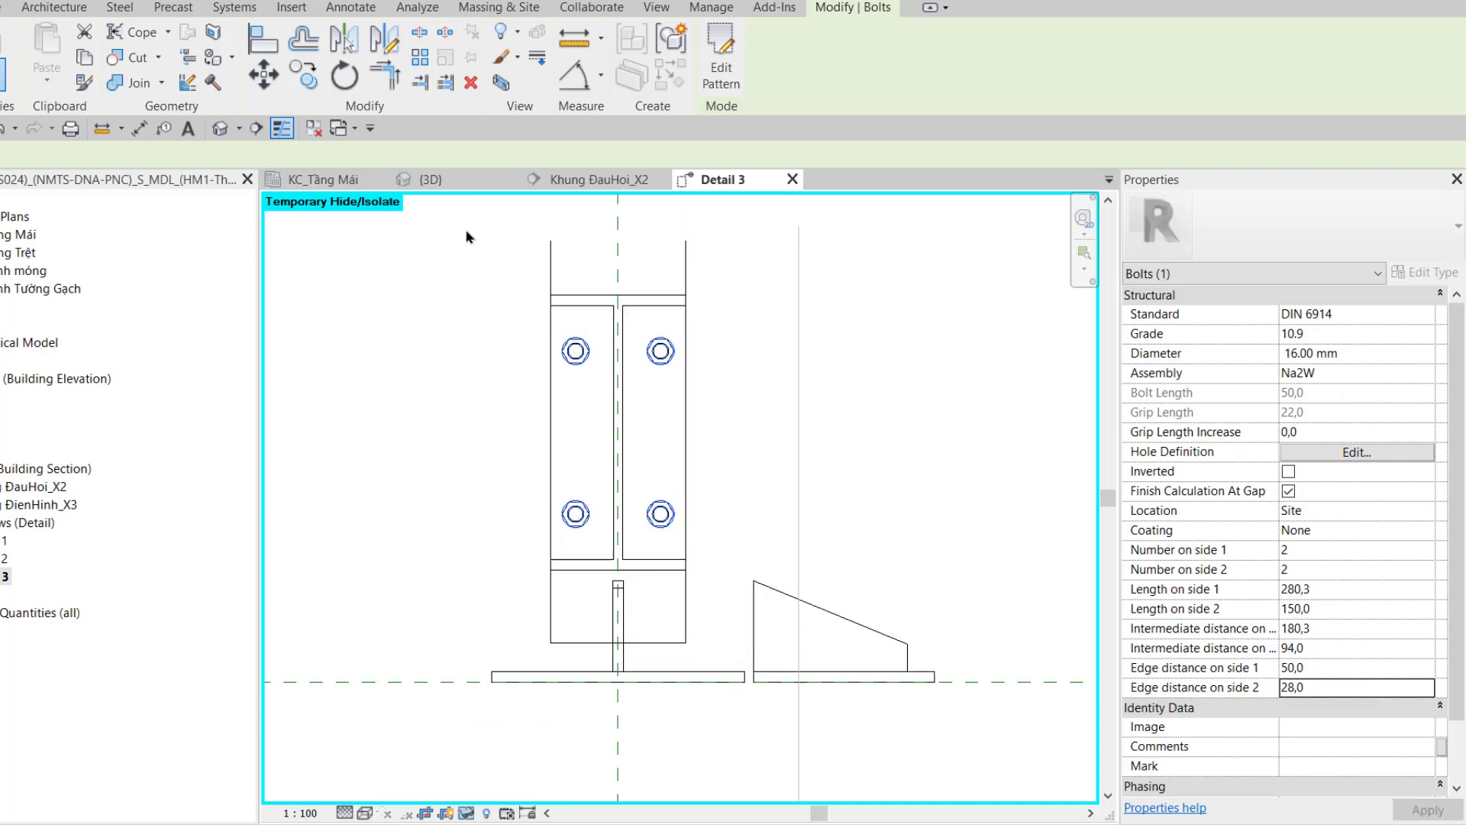
Copy the bolt group below the originals and align its boundary to the lower plate
{"action": "left_click", "coordinate": [320, 92]}
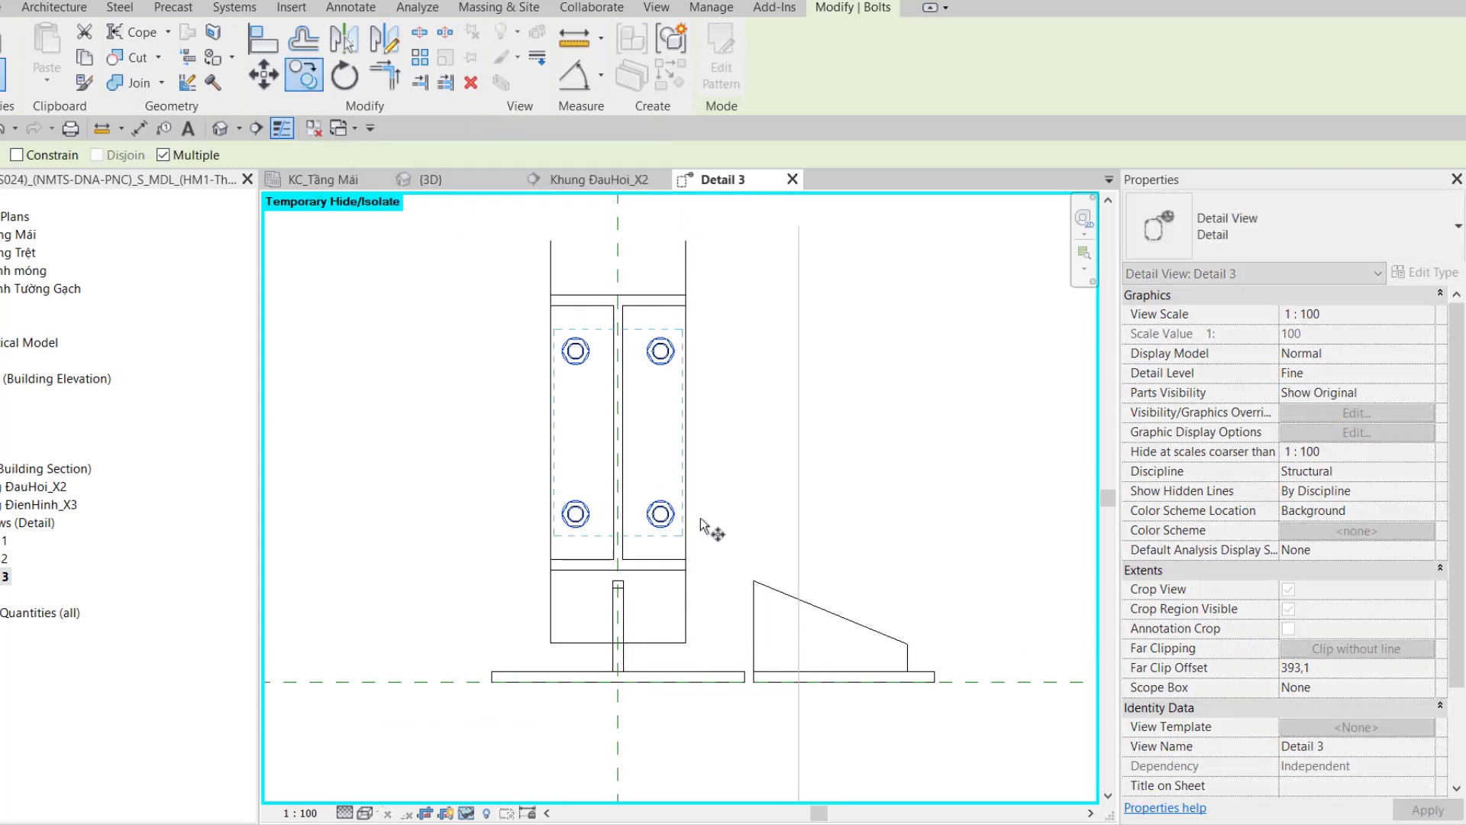
{"action": "left_click", "coordinate": [686, 559]}
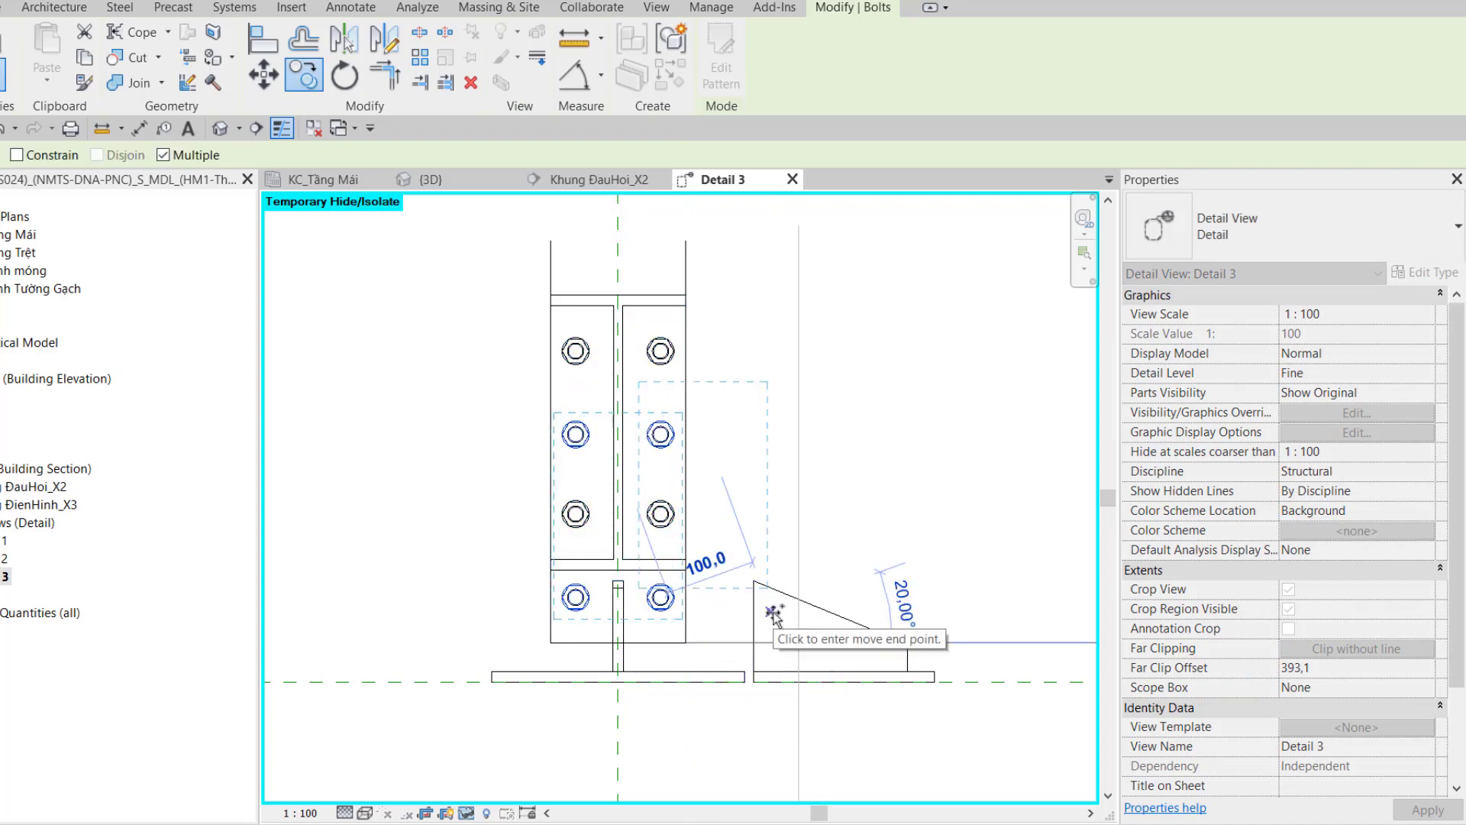
{"action": "left_click", "coordinate": [686, 643]}
{"action": "left_click", "coordinate": [722, 65]}
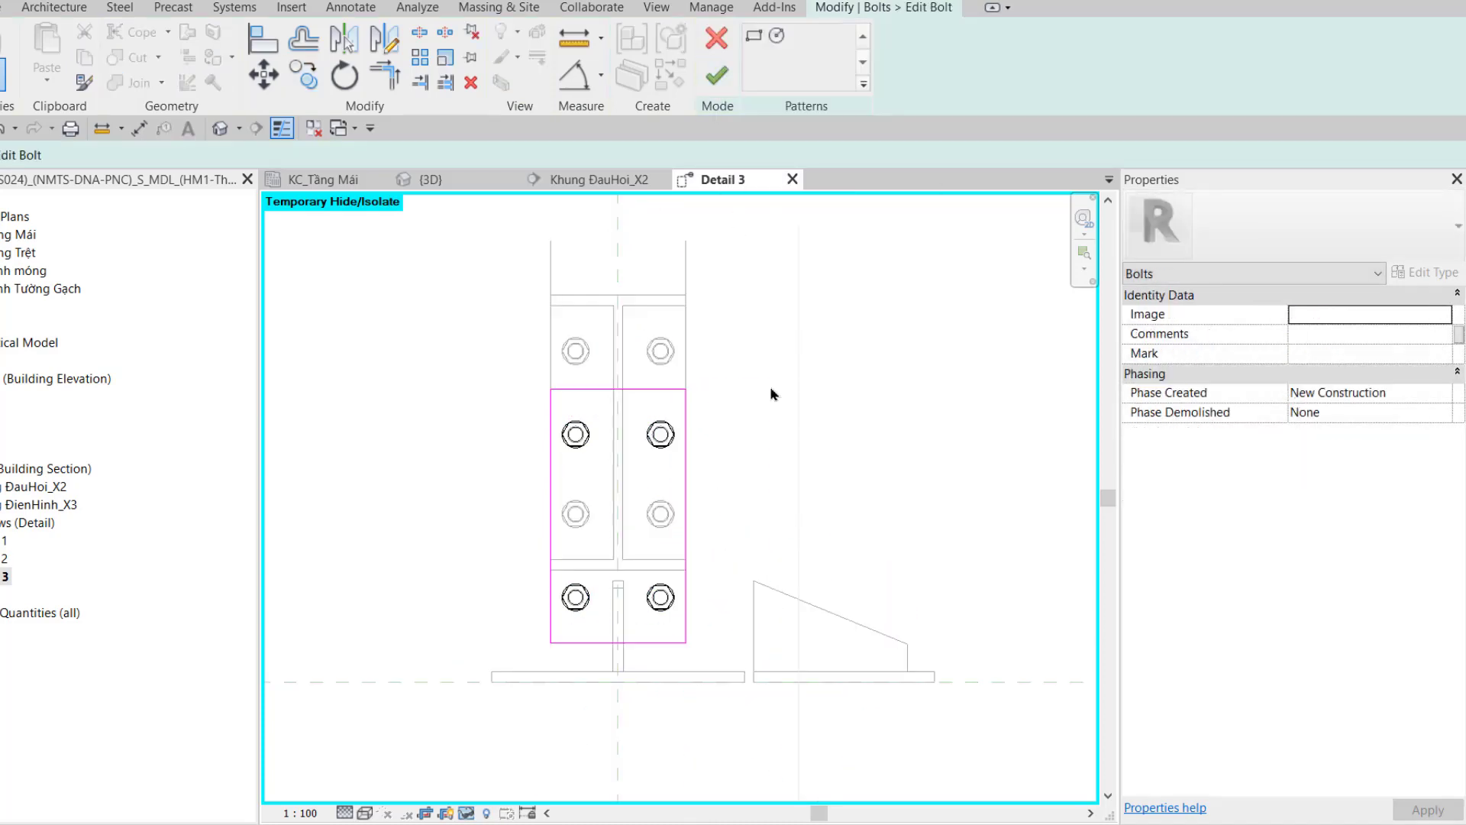
{"action": "left_click", "coordinate": [679, 569]}
{"action": "left_click", "coordinate": [641, 390]}
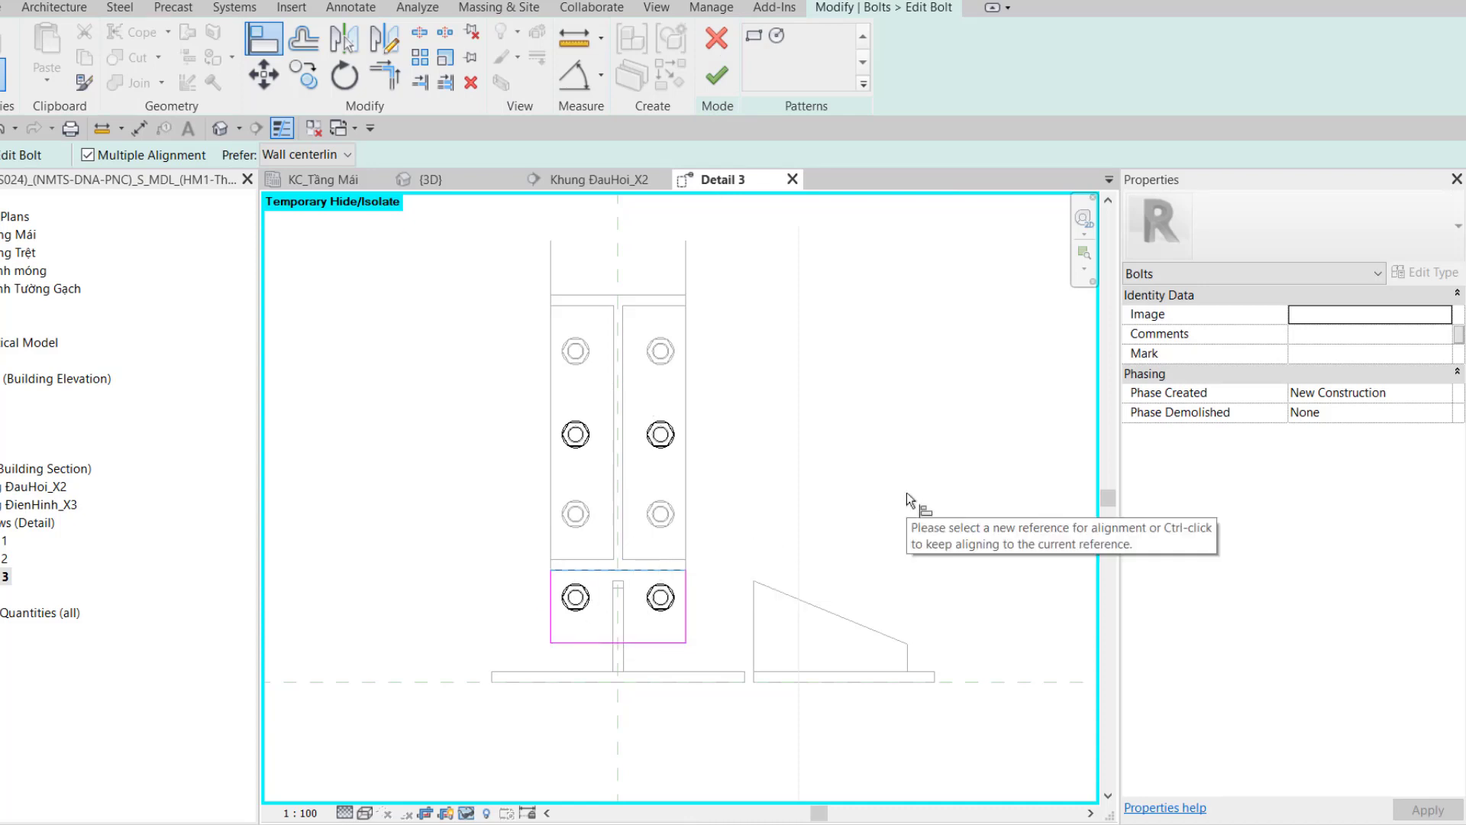
{"action": "left_click", "coordinate": [708, 90]}
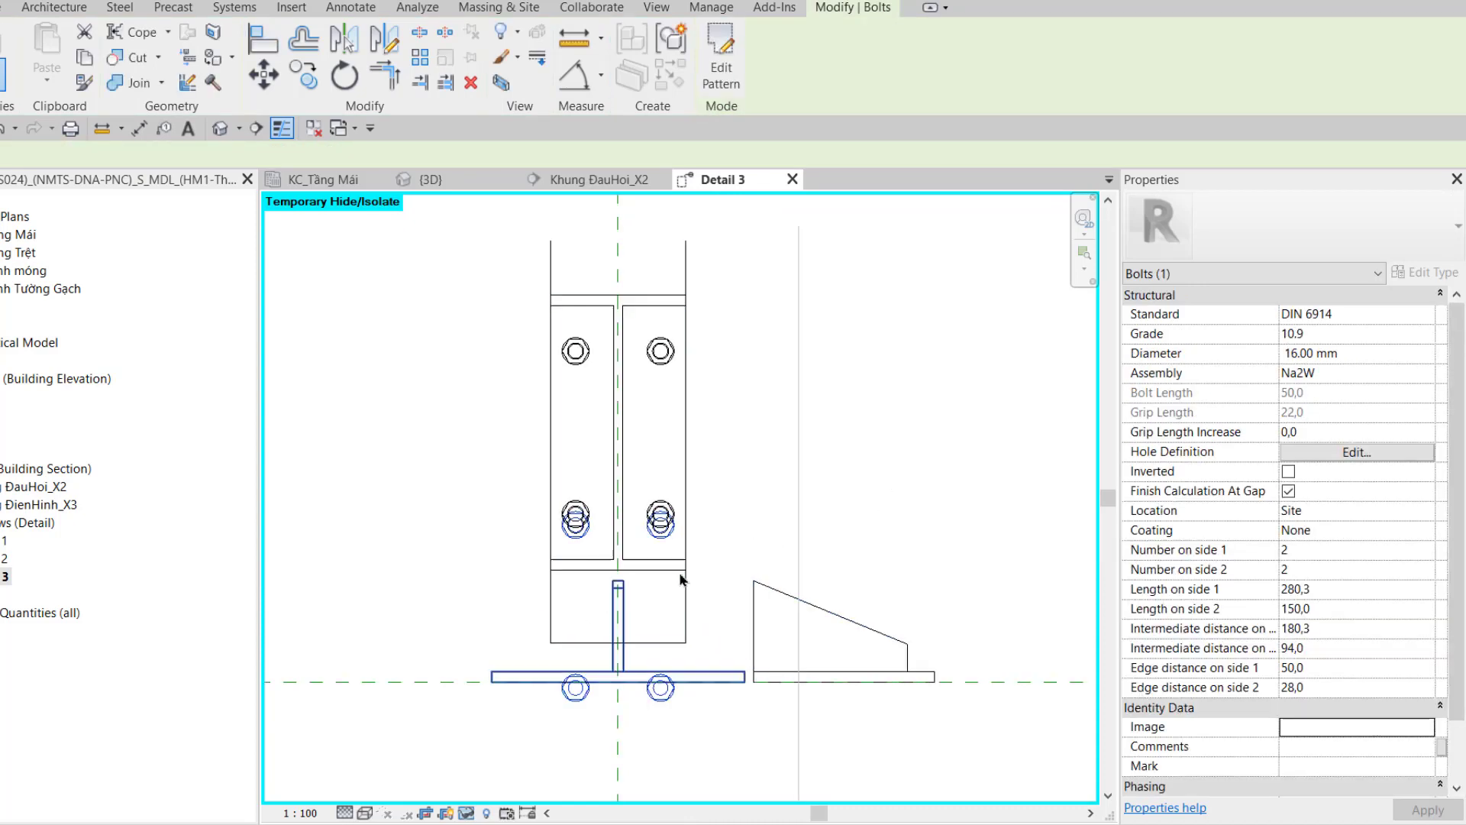
Reduce the copied group to one bolt on side 1, then return to the 3D view
{"action": "scroll", "coordinate": [662, 533], "scroll_direction": "up", "scroll_amount": 2}
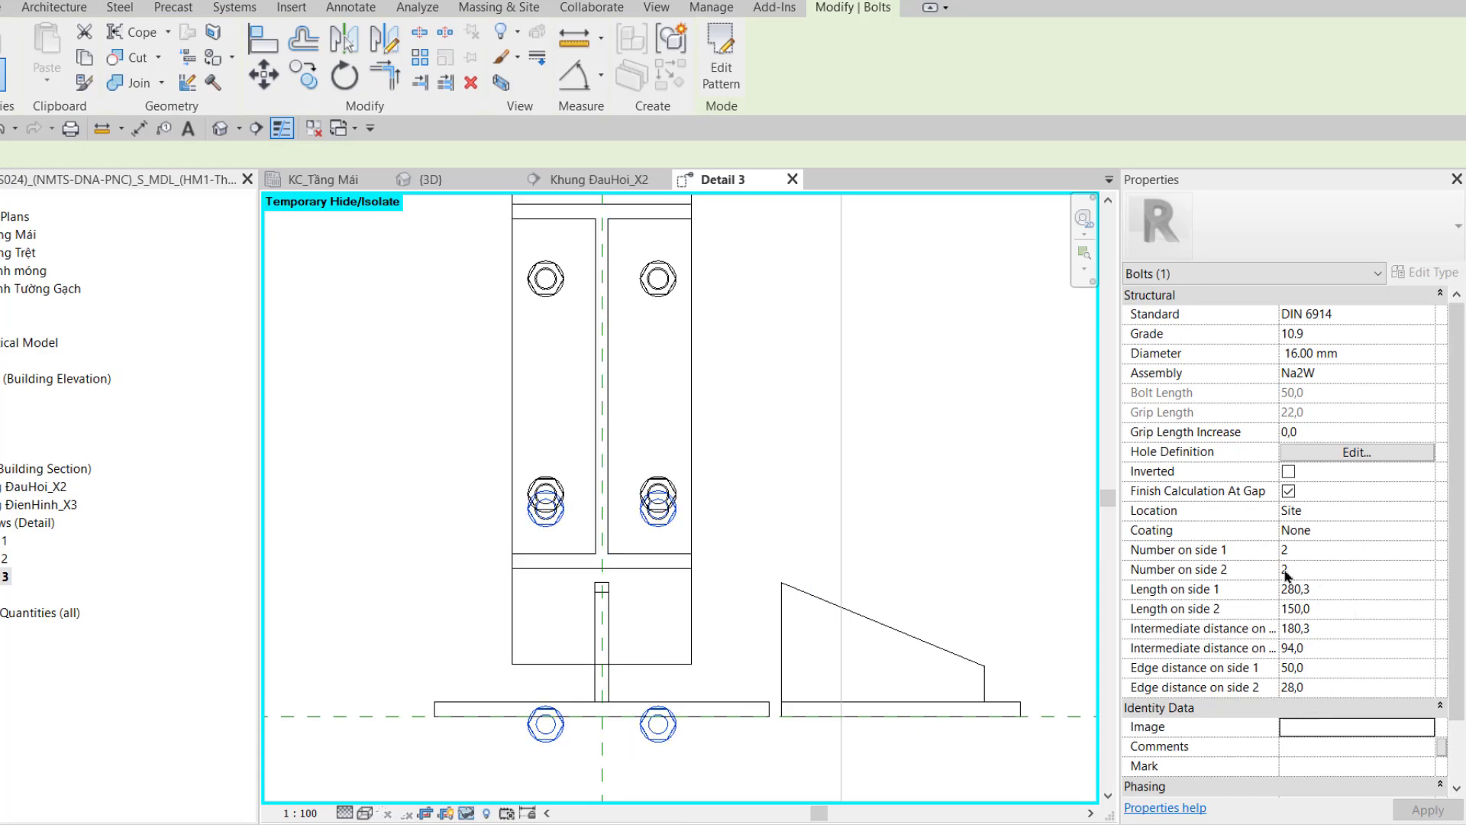
{"action": "left_click", "coordinate": [1327, 550]}
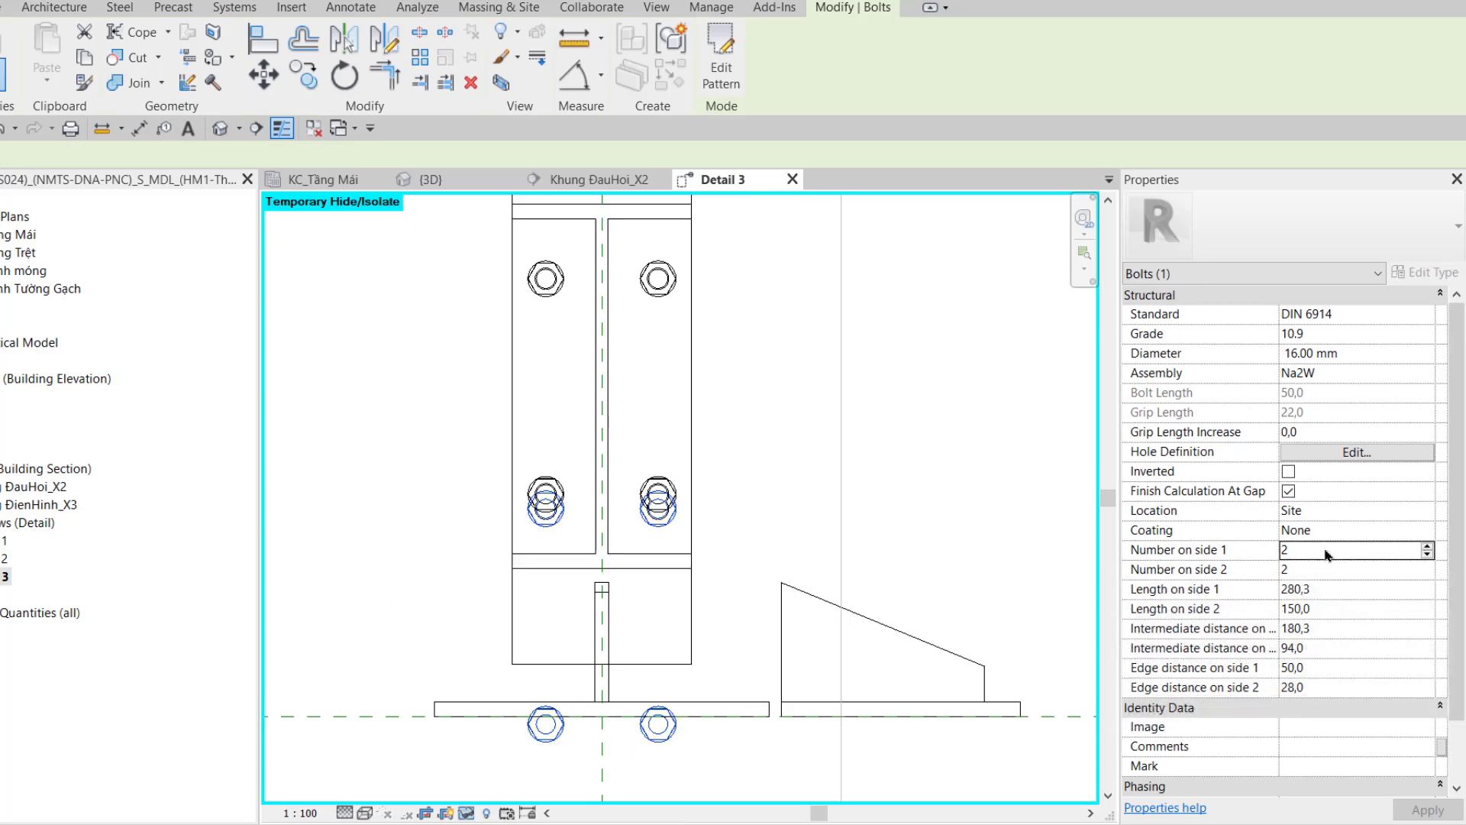
{"action": "left_click", "coordinate": [1426, 548]}
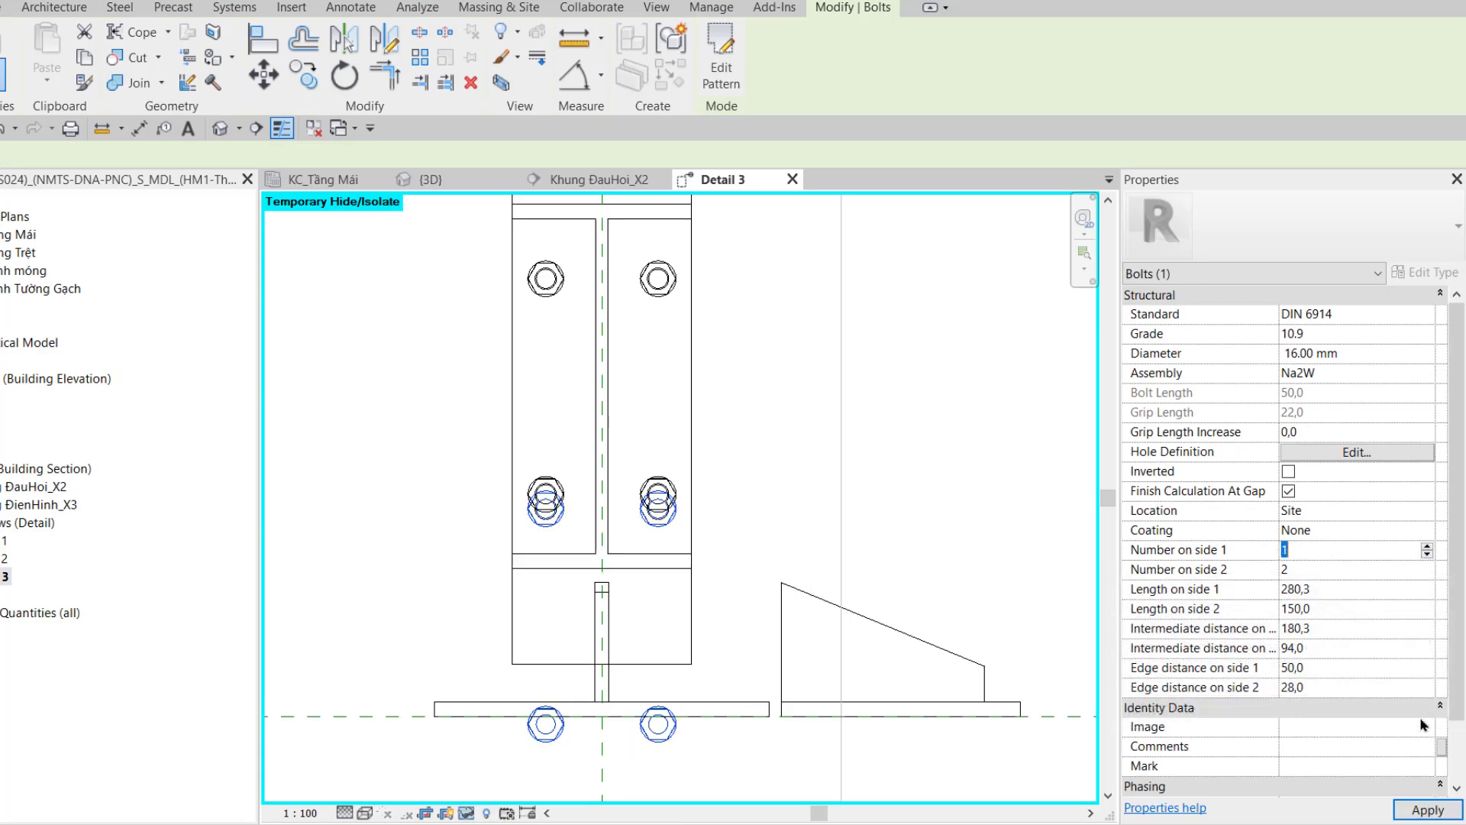
{"action": "left_click", "coordinate": [1427, 809]}
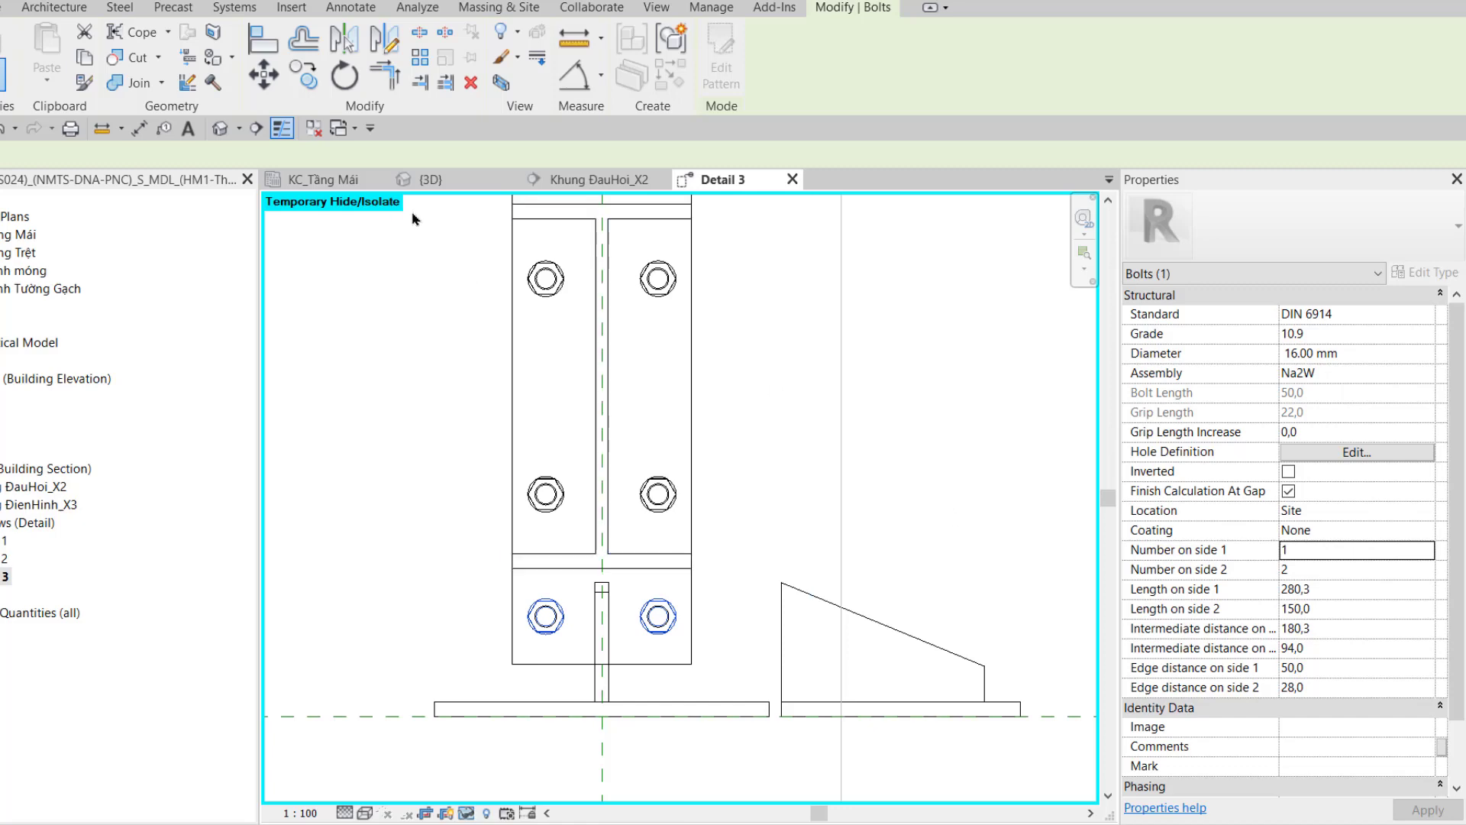
{"action": "left_click", "coordinate": [427, 179]}
Orbit to the end plate and restore the hidden column and plates with HR
{"action": "mouse_move", "coordinate": [640, 670]}
{"action": "middle_mouse_down", "text": "shift"}
{"action": "mouse_move", "coordinate": [746, 698]}
{"action": "mouse_move", "coordinate": [704, 616]}
{"action": "middle_mouse_up", "text": "shift"}
{"action": "middle_click_drag", "start_coordinate": [577, 665], "coordinate": [663, 673], "text": "shift"}
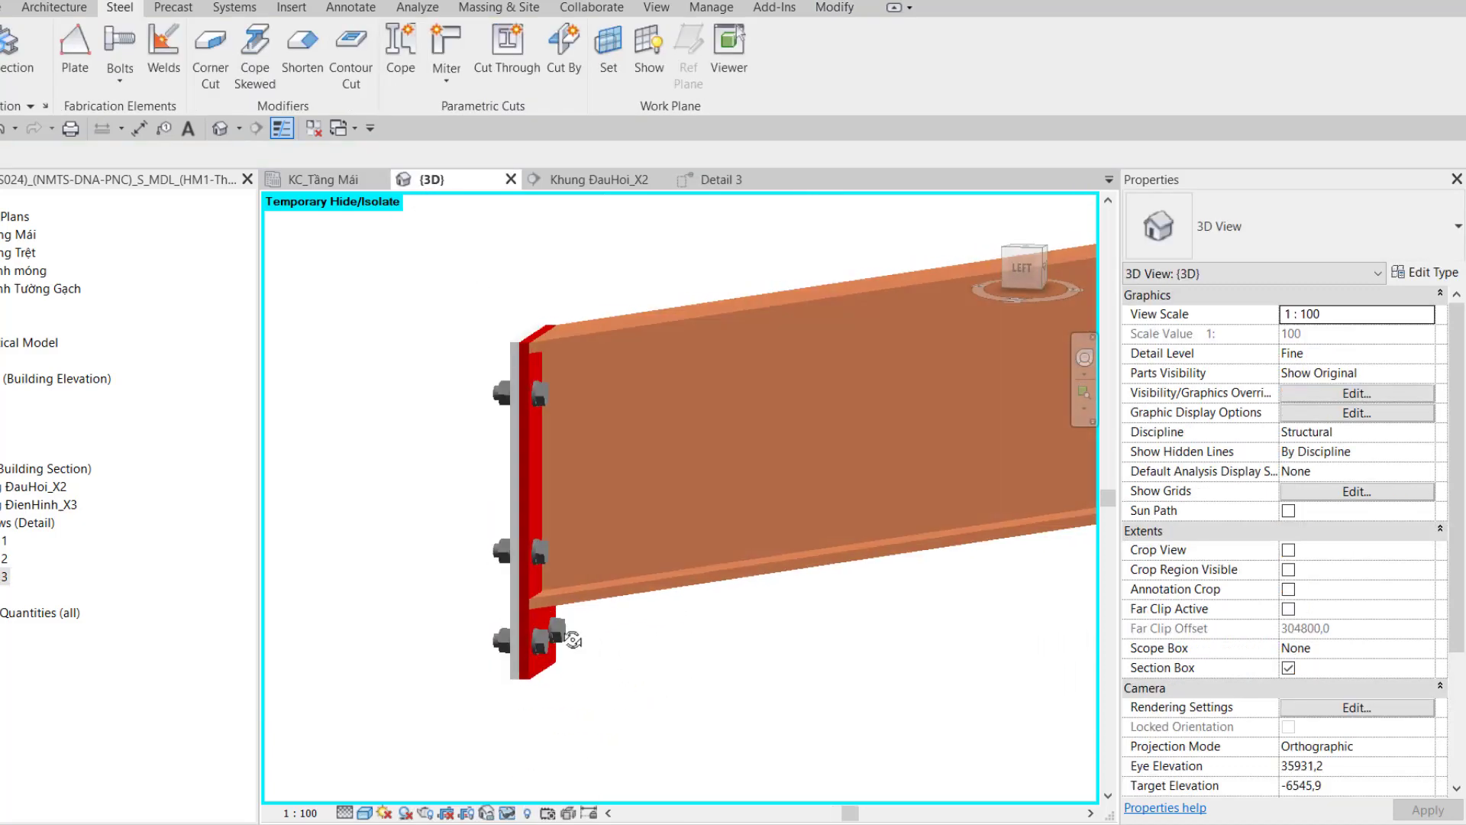
{"action": "key", "text": "h"}
{"action": "key", "text": "r"}
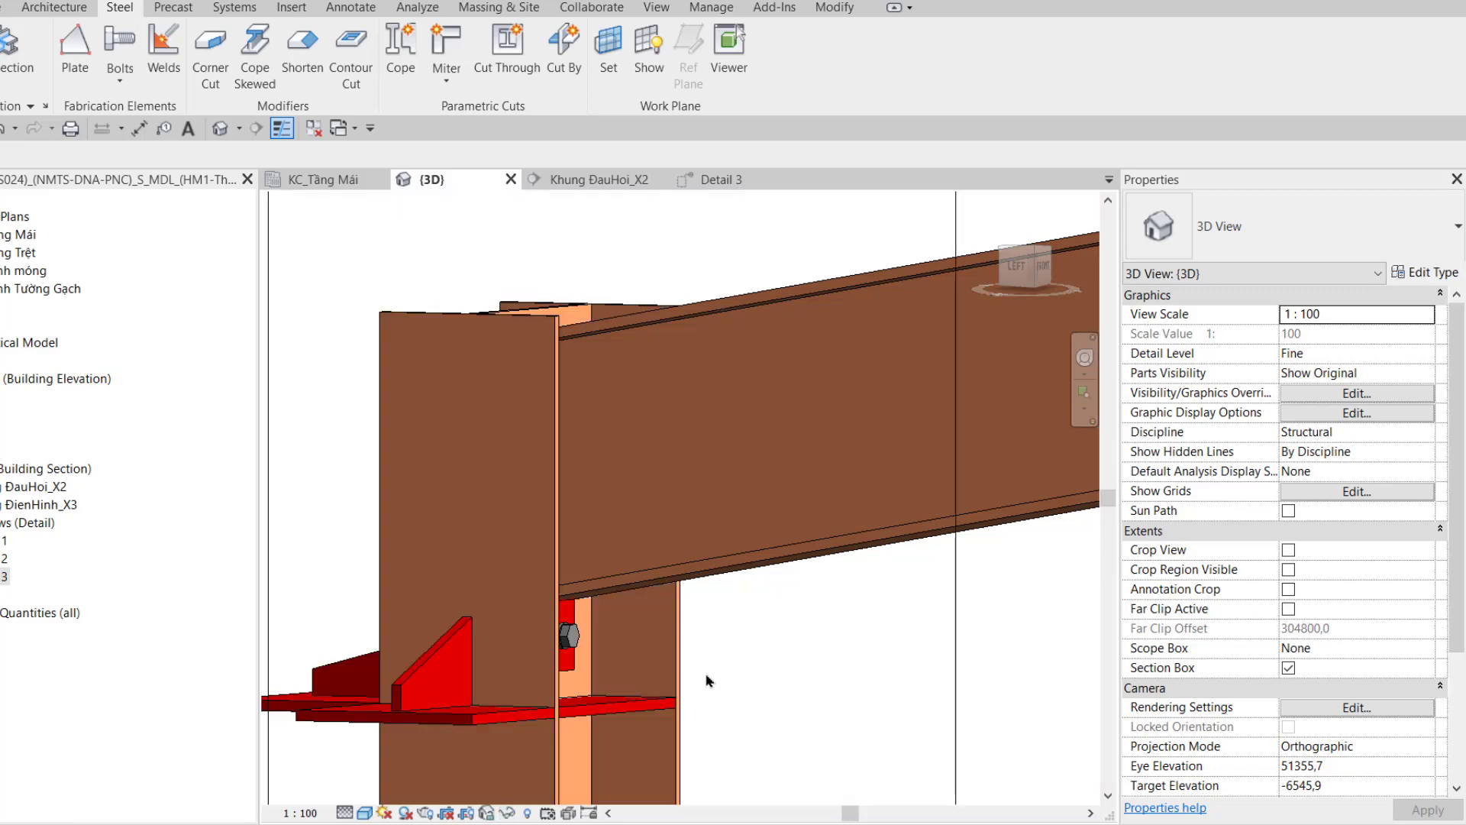
{"action": "mouse_move", "coordinate": [724, 653]}
{"action": "middle_mouse_down", "text": "shift"}
{"action": "mouse_move", "coordinate": [691, 714]}
{"action": "mouse_move", "coordinate": [595, 649]}
{"action": "mouse_move", "coordinate": [514, 679]}
{"action": "mouse_move", "coordinate": [489, 581]}
{"action": "mouse_move", "coordinate": [527, 493]}
{"action": "middle_mouse_up", "text": "shift"}
Inspect the bolt group on the column up close
{"action": "left_click", "coordinate": [595, 648]}
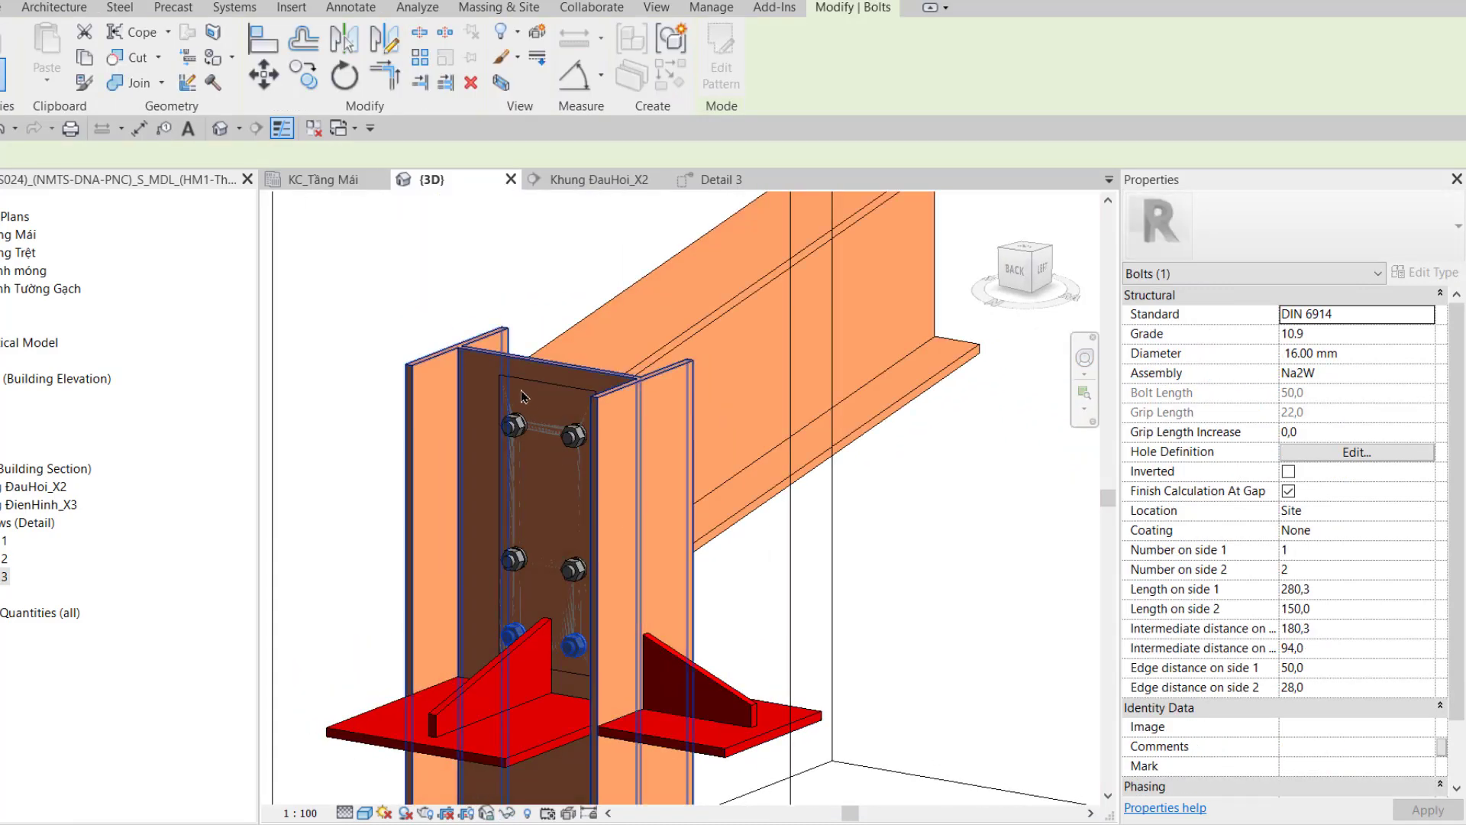
{"action": "scroll", "coordinate": [531, 490], "scroll_direction": "up", "scroll_amount": 5}
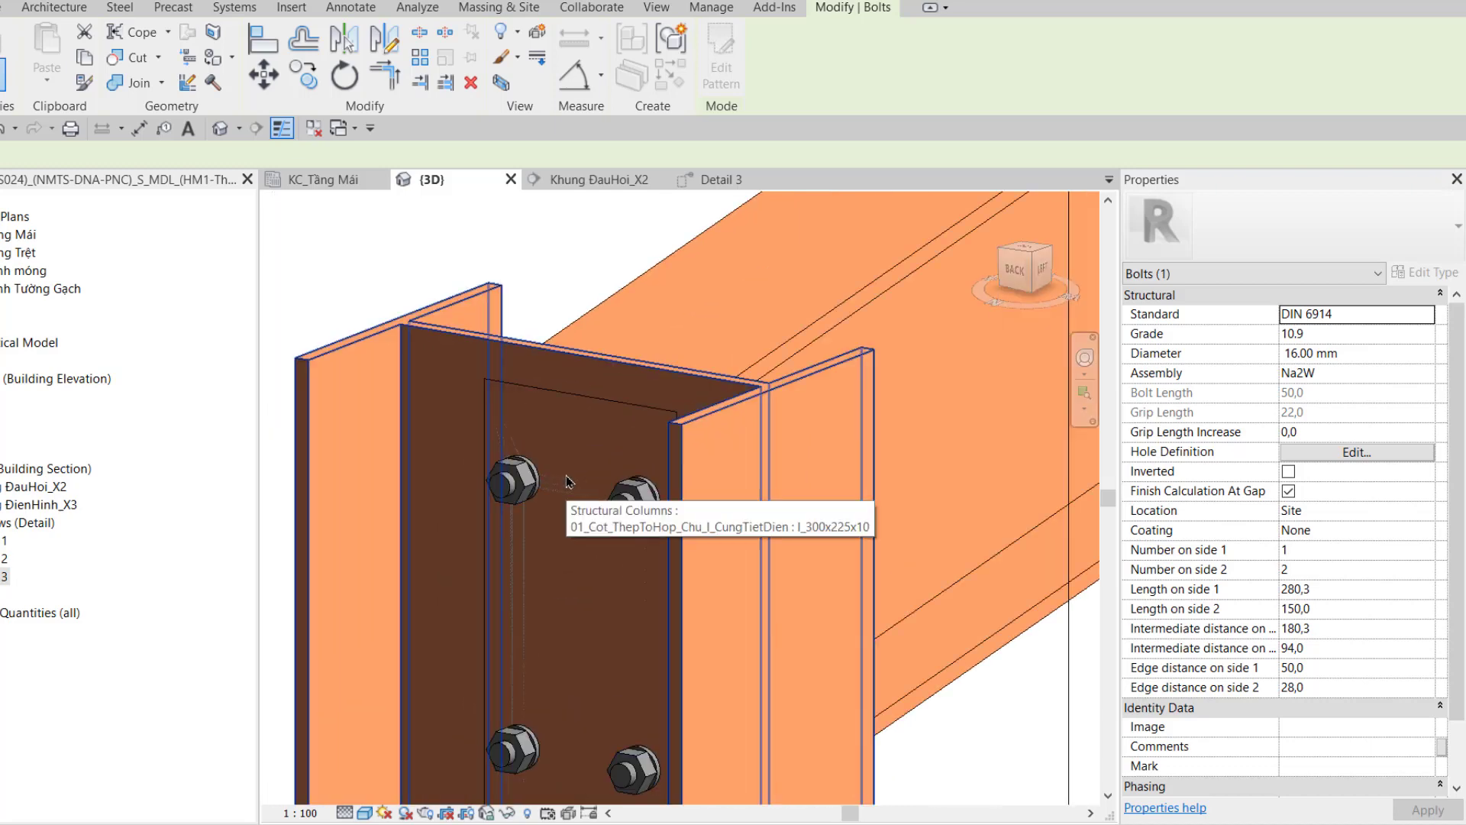
{"action": "scroll", "coordinate": [567, 481], "scroll_direction": "down", "scroll_amount": 5}
{"action": "left_click", "coordinate": [925, 623]}
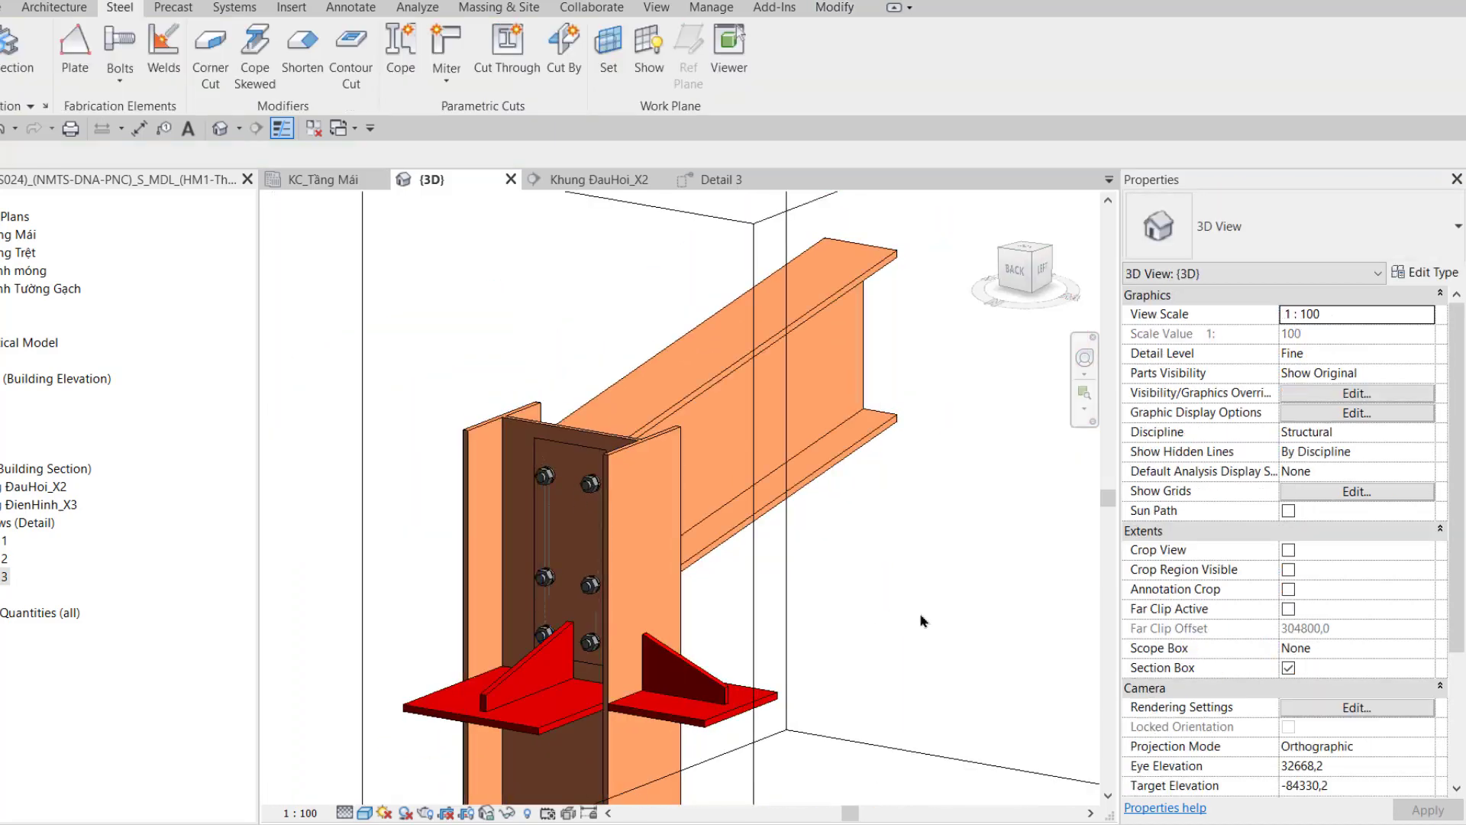
Temporarily hide the section box and orbit around the whole joint
{"action": "left_click", "coordinate": [804, 626]}
{"action": "key", "text": "h"}
{"action": "key", "text": "h"}
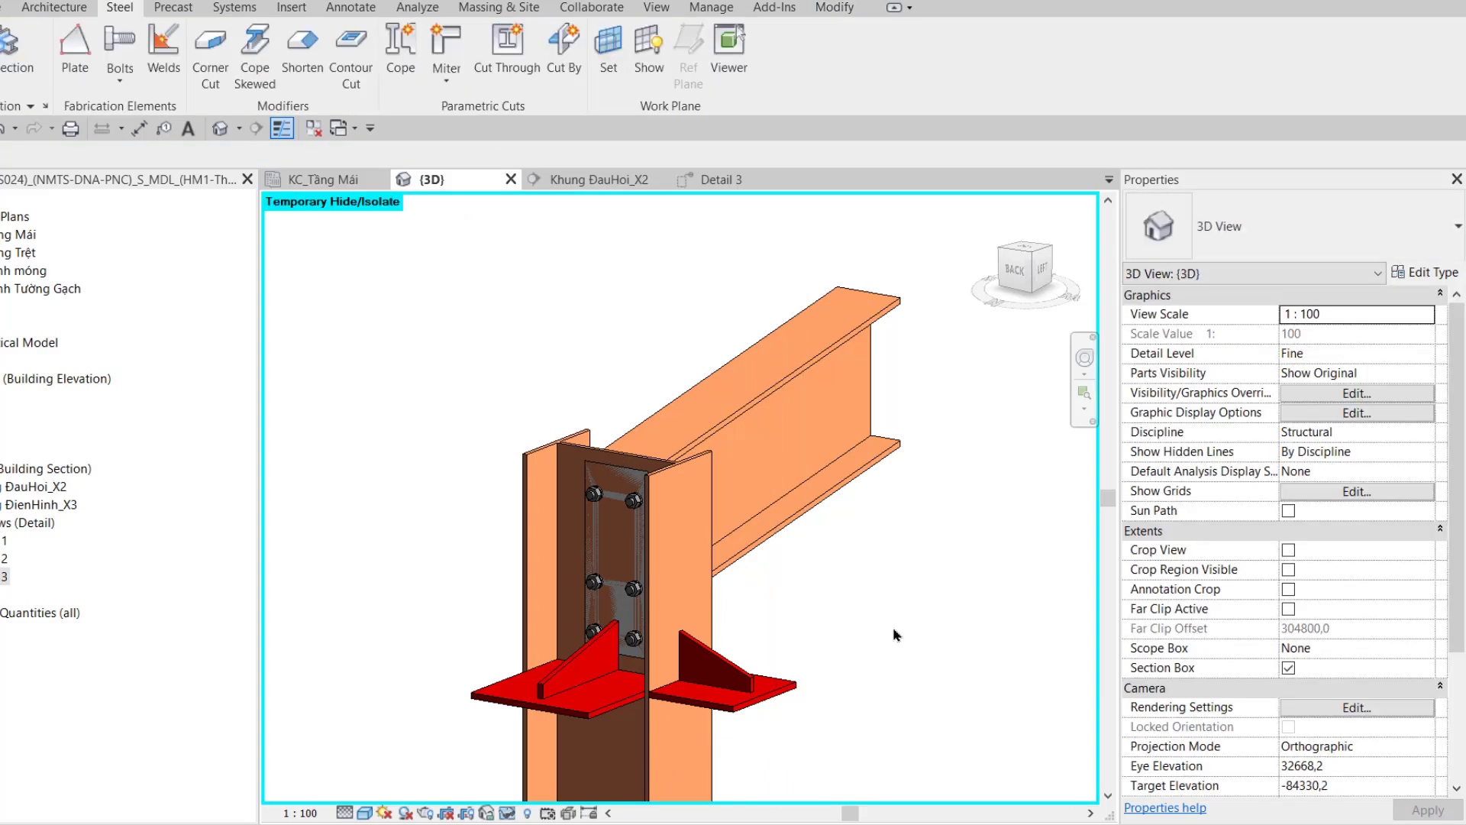
{"action": "middle_click_drag", "start_coordinate": [892, 626], "coordinate": [859, 636], "text": "shift"}
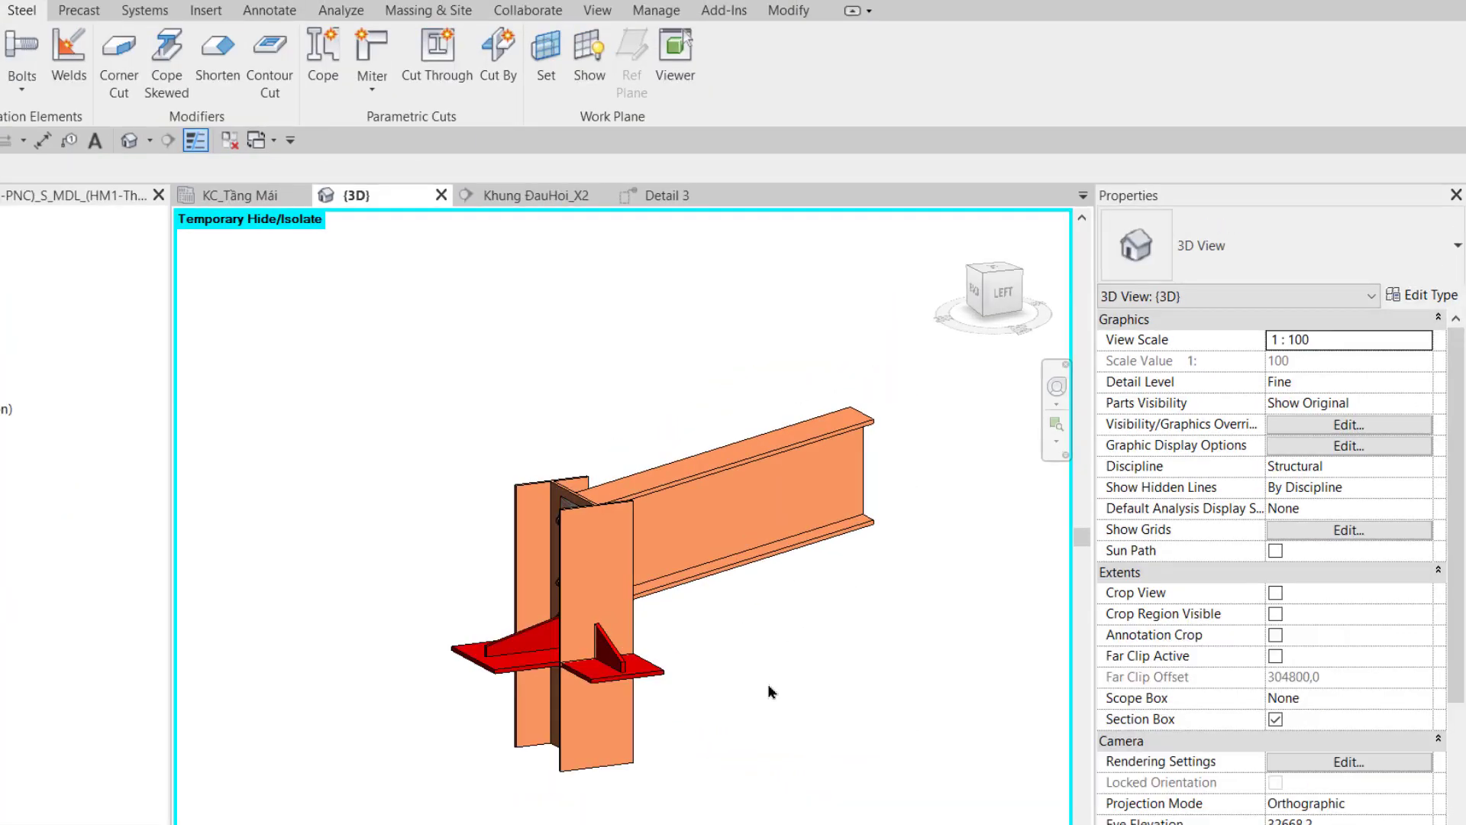
{"action": "scroll", "coordinate": [768, 685], "scroll_direction": "down", "scroll_amount": 2}
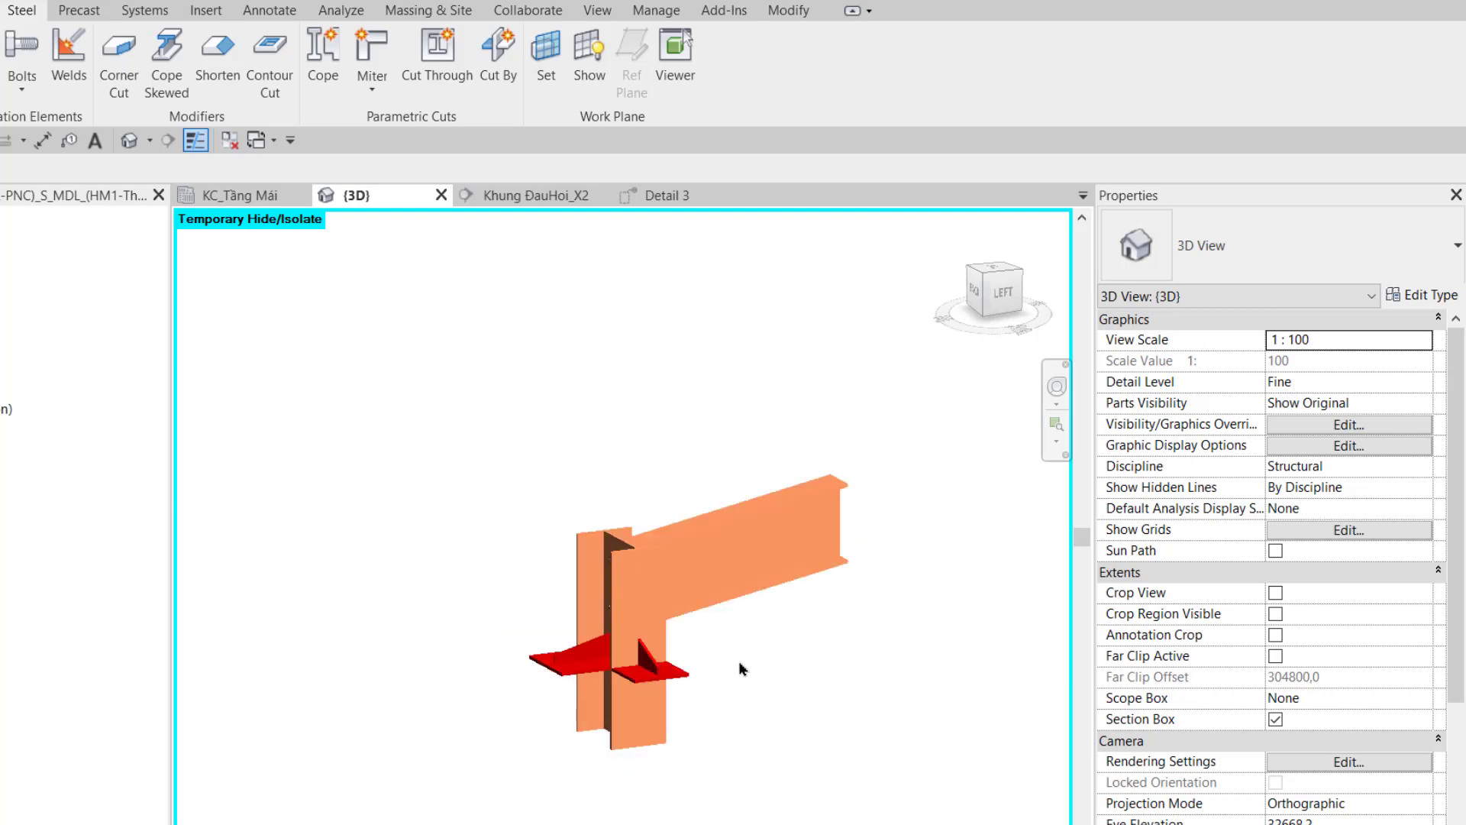
{"action": "scroll", "coordinate": [710, 657], "scroll_direction": "down", "scroll_amount": 2}
{"action": "middle_click_drag", "start_coordinate": [709, 604], "coordinate": [665, 628], "text": "shift"}
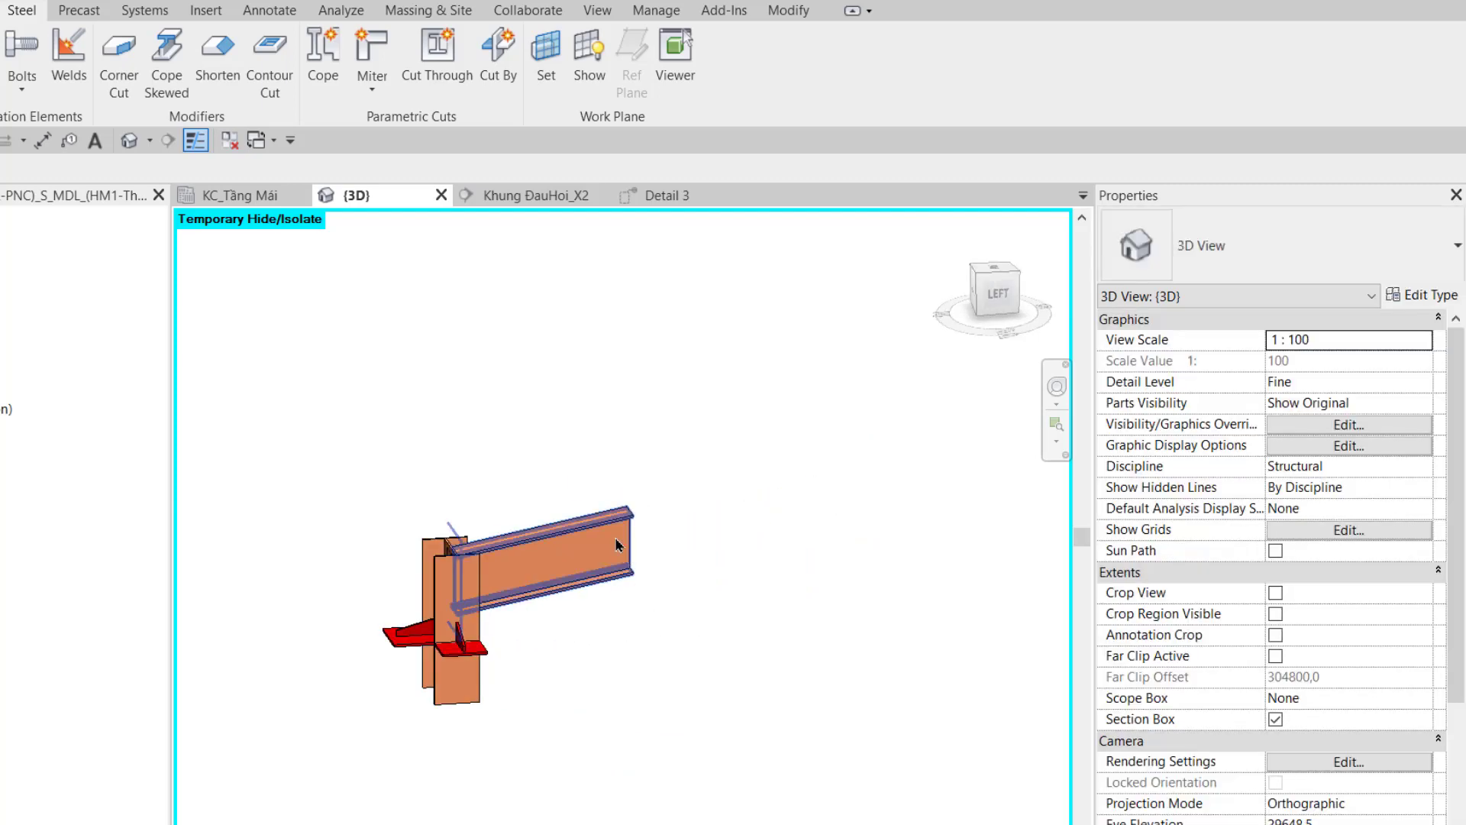
Restore the section box and trim its faces tightly around the beam-column joint
{"action": "key", "text": "h"}
{"action": "key", "text": "r"}
{"action": "left_click", "coordinate": [663, 637]}
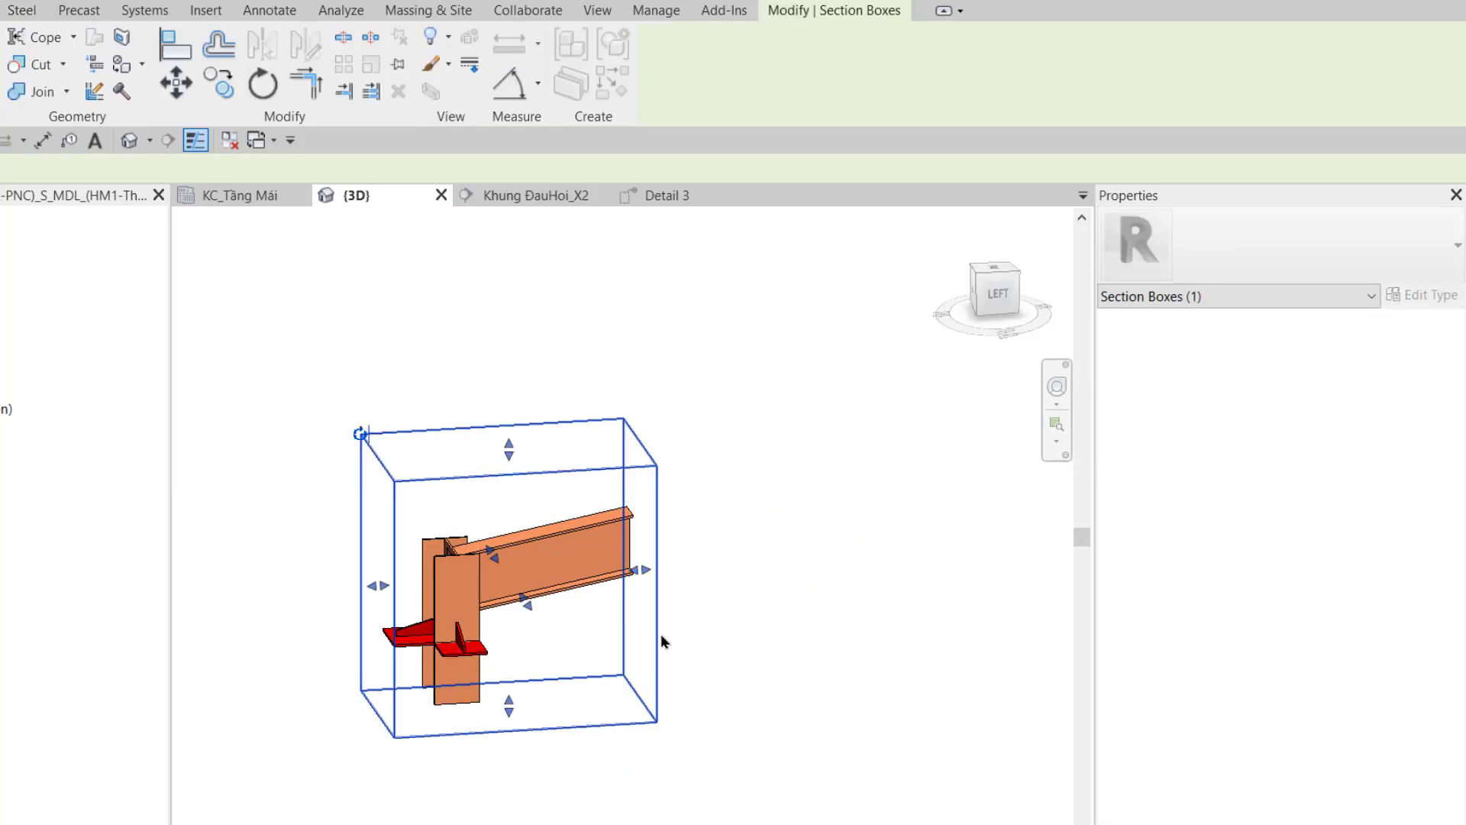
{"action": "scroll", "coordinate": [657, 634], "scroll_direction": "down", "scroll_amount": 2}
{"action": "left_click_drag", "start_coordinate": [565, 595], "coordinate": [1019, 524]}
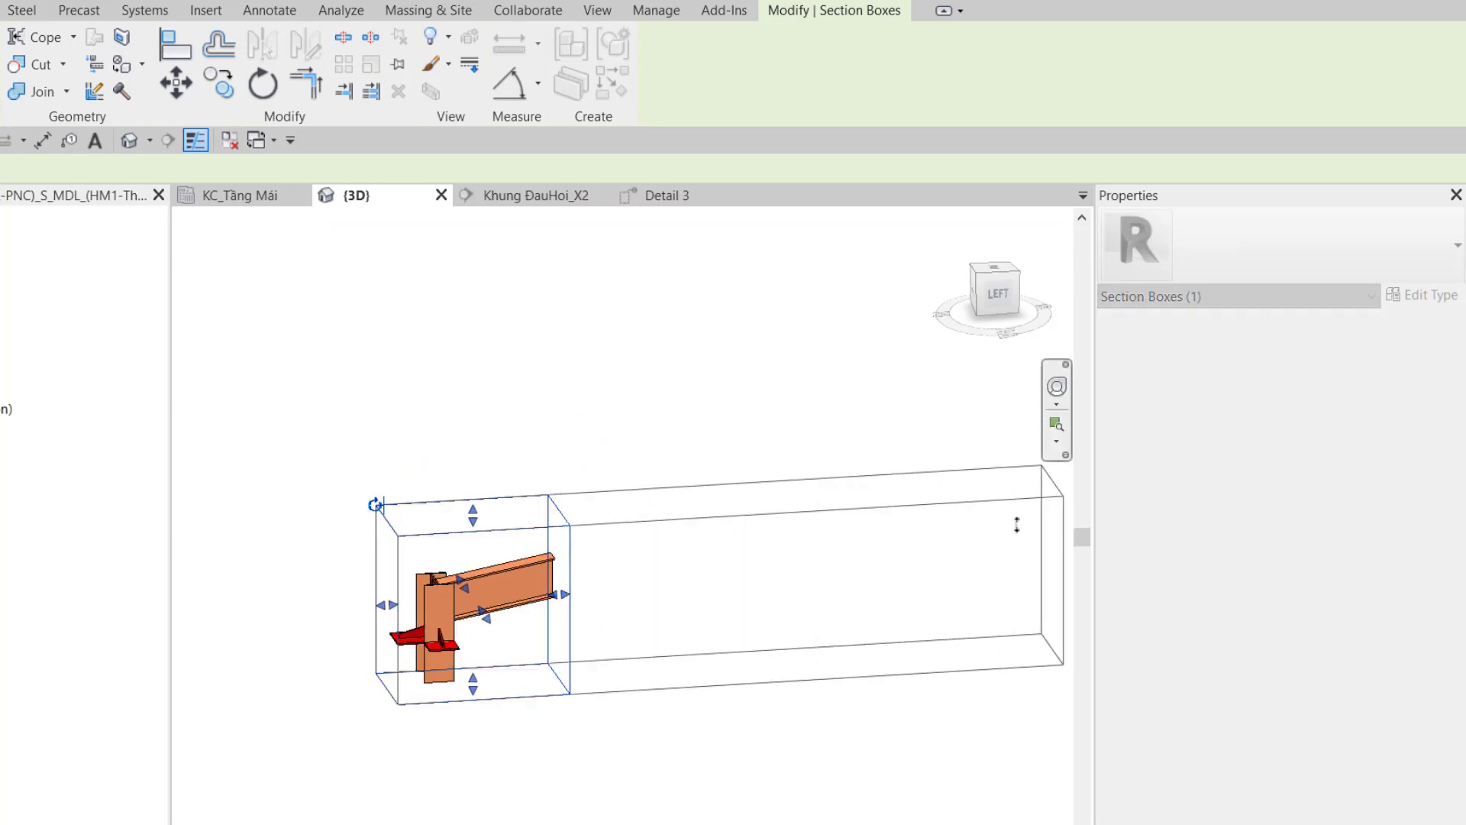
{"action": "middle_click_drag", "start_coordinate": [740, 577], "coordinate": [616, 455]}
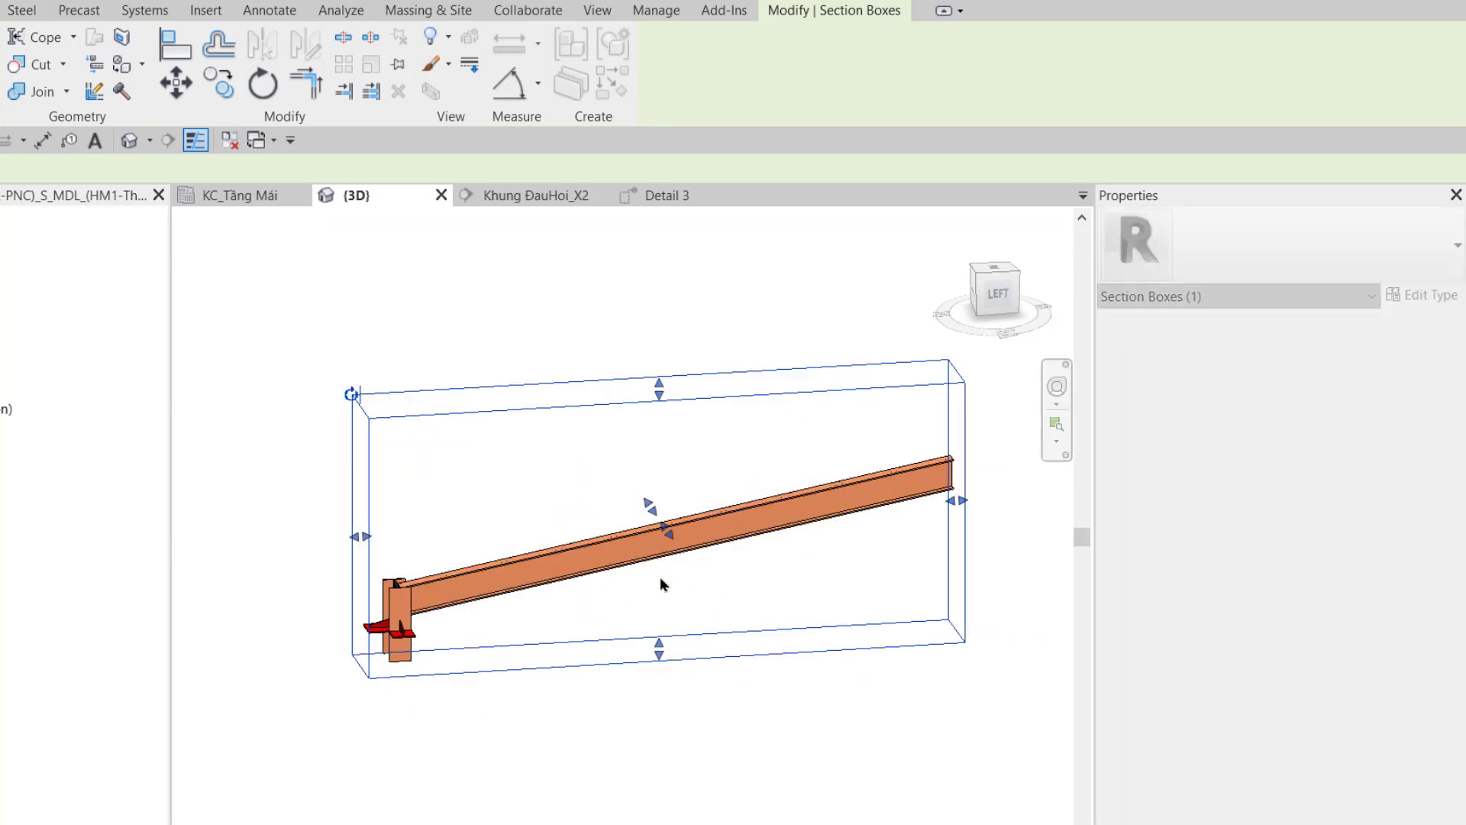
{"action": "left_click_drag", "start_coordinate": [354, 538], "coordinate": [517, 592]}
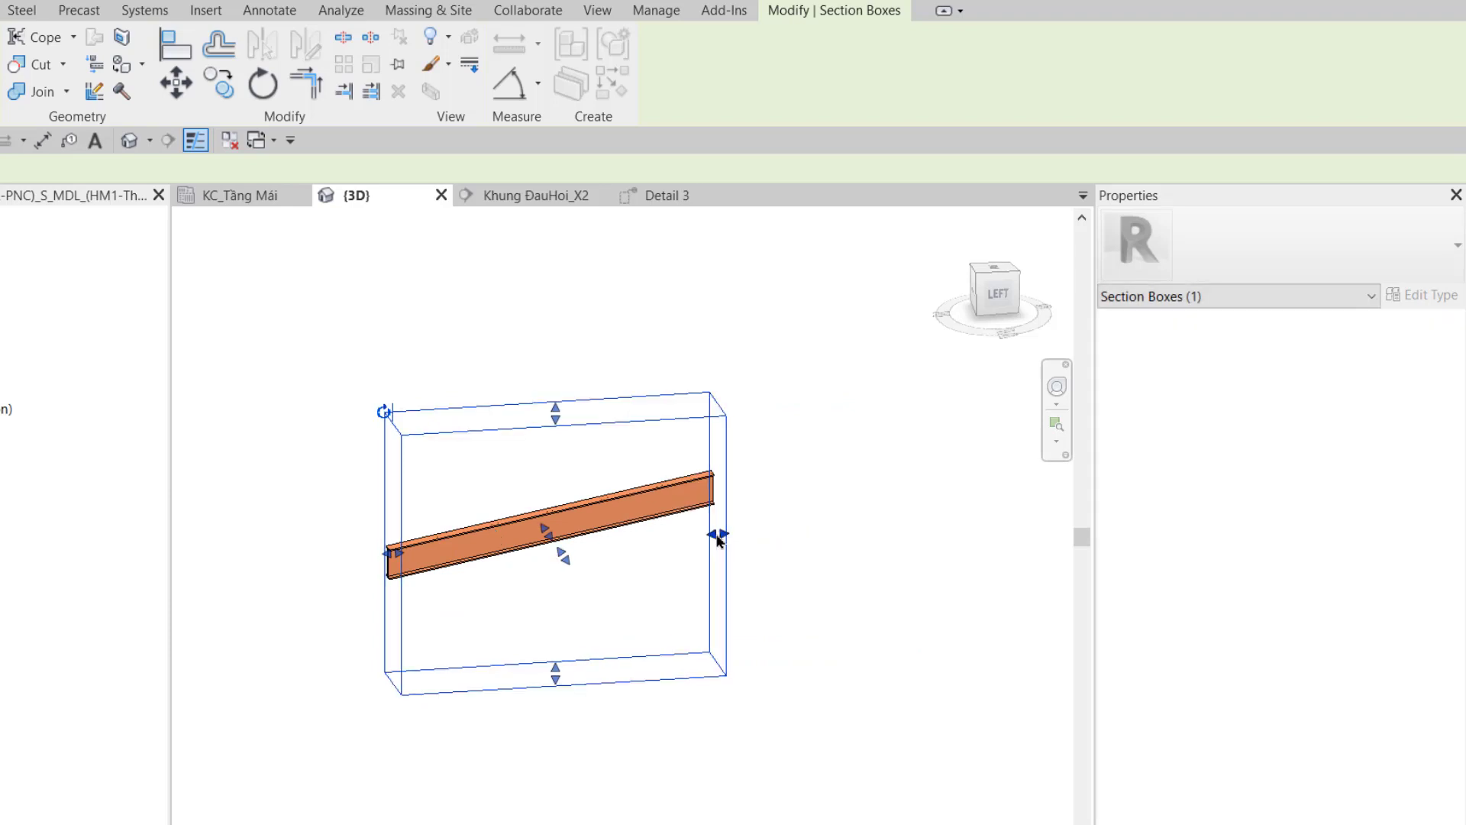
{"action": "left_click_drag", "start_coordinate": [718, 525], "coordinate": [905, 538]}
{"action": "mouse_move", "coordinate": [393, 502]}
{"action": "left_mouse_down"}
{"action": "mouse_move", "coordinate": [665, 489]}
{"action": "mouse_move", "coordinate": [756, 512]}
{"action": "left_mouse_up"}
{"action": "scroll", "coordinate": [840, 535], "scroll_direction": "up", "scroll_amount": 5}
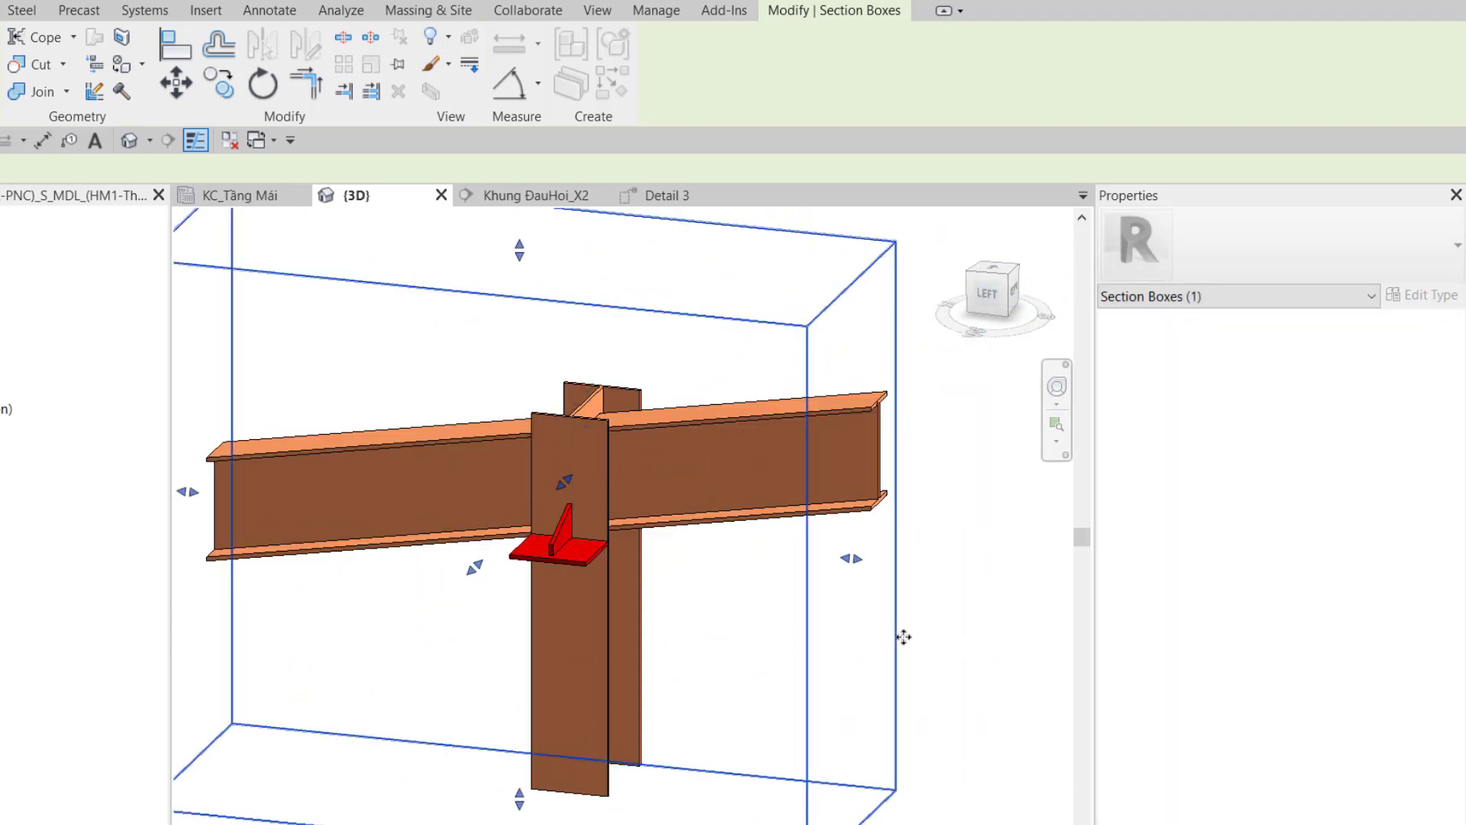
Hide the section box, column, stiffener plates and right beam, then orbit to the front
{"action": "key", "text": "h"}
{"action": "key", "text": "h"}
{"action": "left_click", "coordinate": [716, 641]}
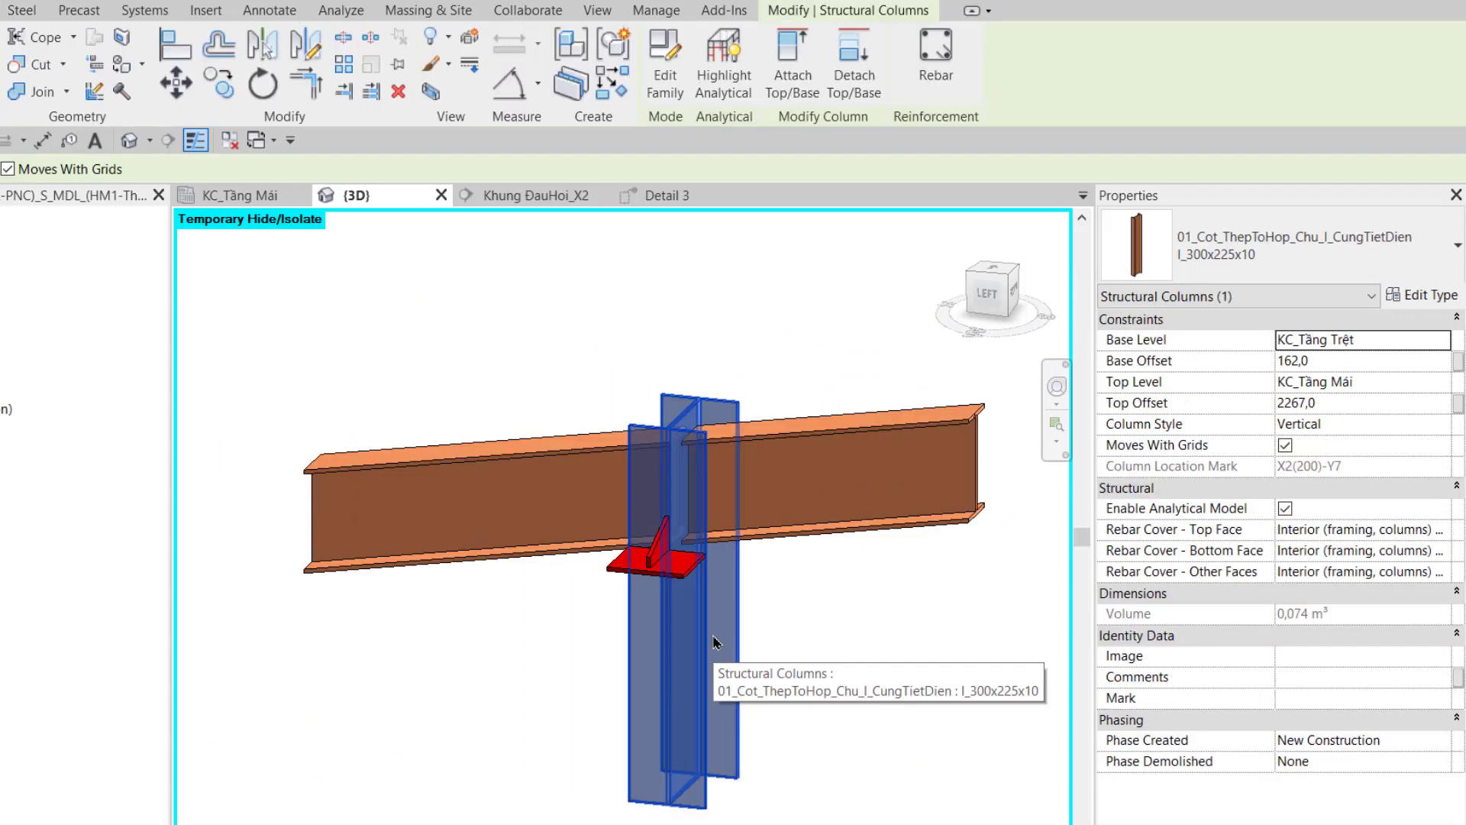
{"action": "key", "text": "h"}
{"action": "key", "text": "h"}
{"action": "left_click", "coordinate": [688, 569]}
{"action": "key", "text": "h"}
{"action": "key", "text": "h"}
{"action": "left_click", "coordinate": [771, 547]}
{"action": "key", "text": "h"}
{"action": "key", "text": "h"}
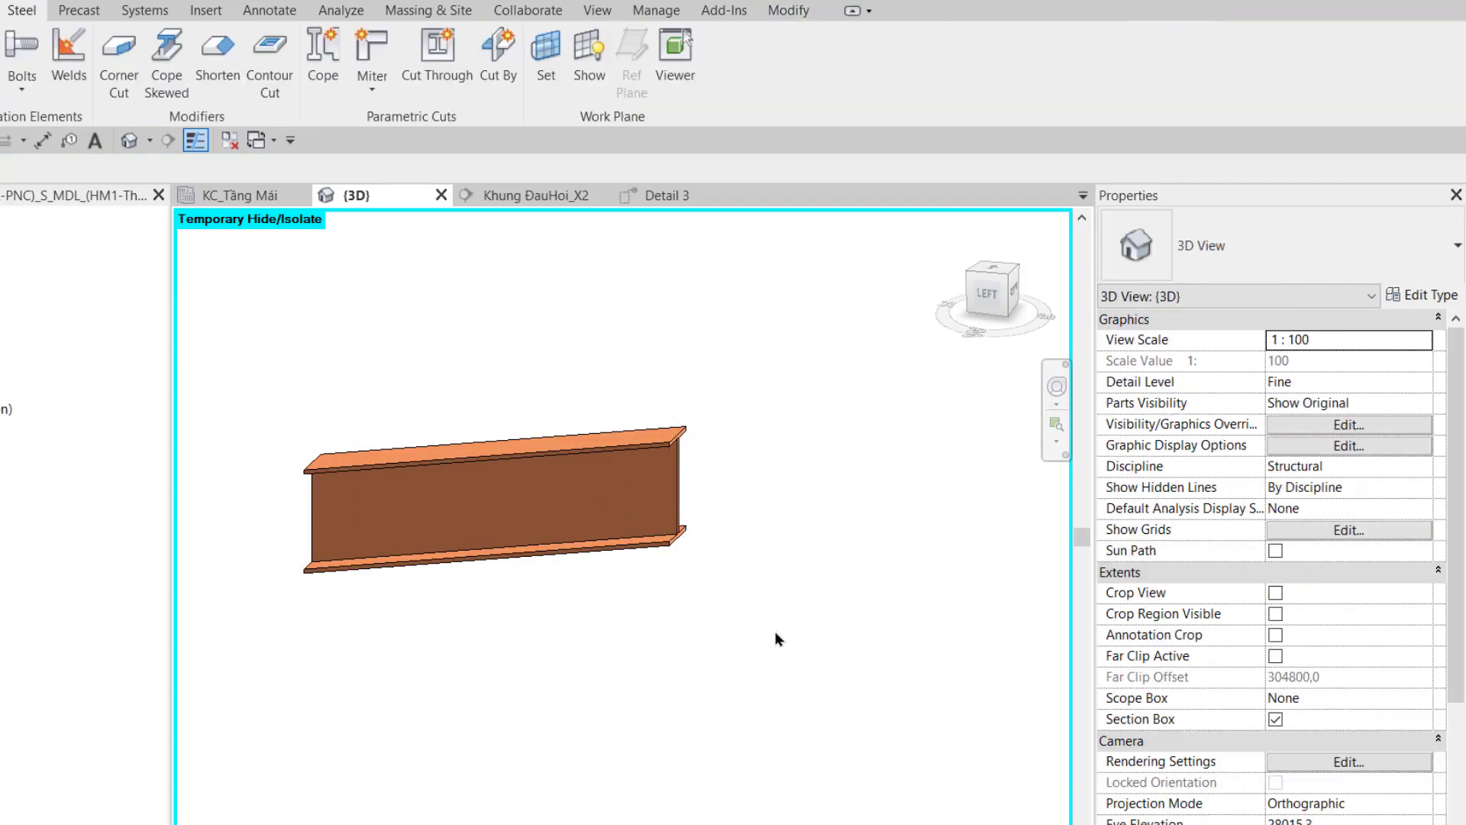
{"action": "mouse_move", "coordinate": [773, 631]}
{"action": "middle_mouse_down", "text": "shift"}
{"action": "mouse_move", "coordinate": [697, 642]}
{"action": "mouse_move", "coordinate": [738, 482]}
{"action": "middle_mouse_up", "text": "shift"}
{"action": "scroll", "coordinate": [738, 483], "scroll_direction": "up", "scroll_amount": 3}
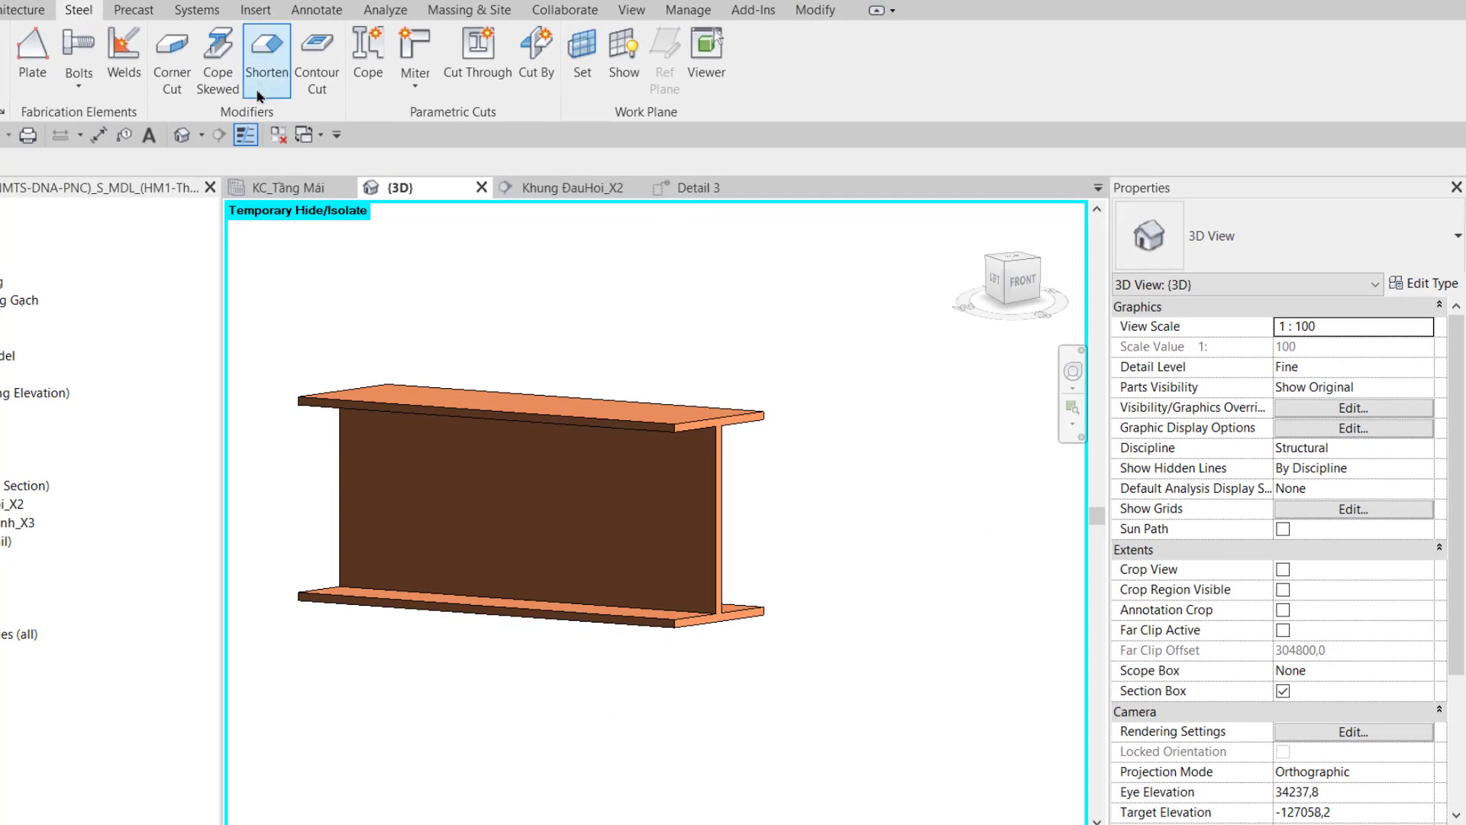
Start a steel plate using the beam end face as work plane
{"action": "left_click", "coordinate": [32, 61]}
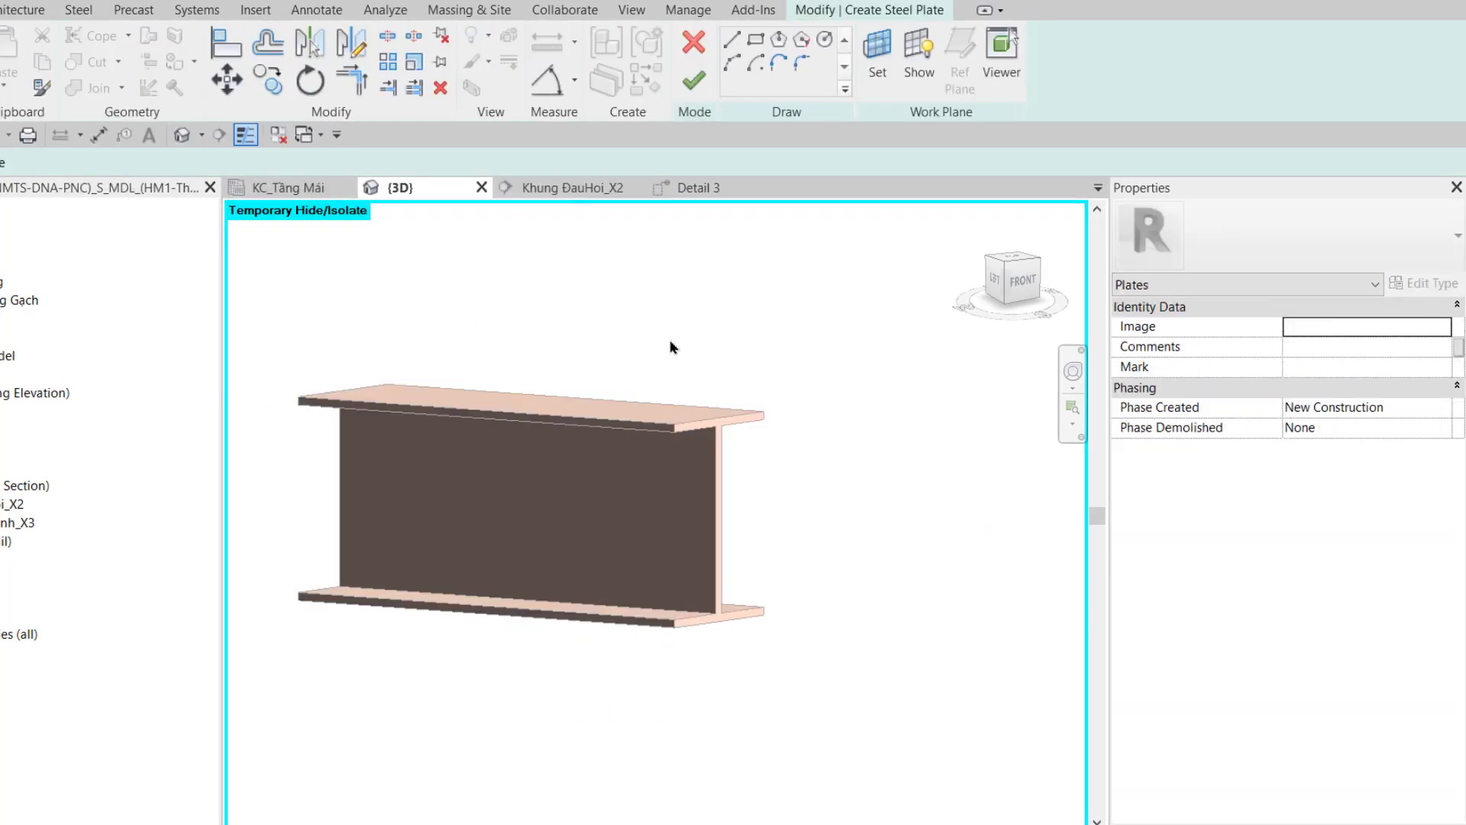
{"action": "left_click", "coordinate": [880, 84]}
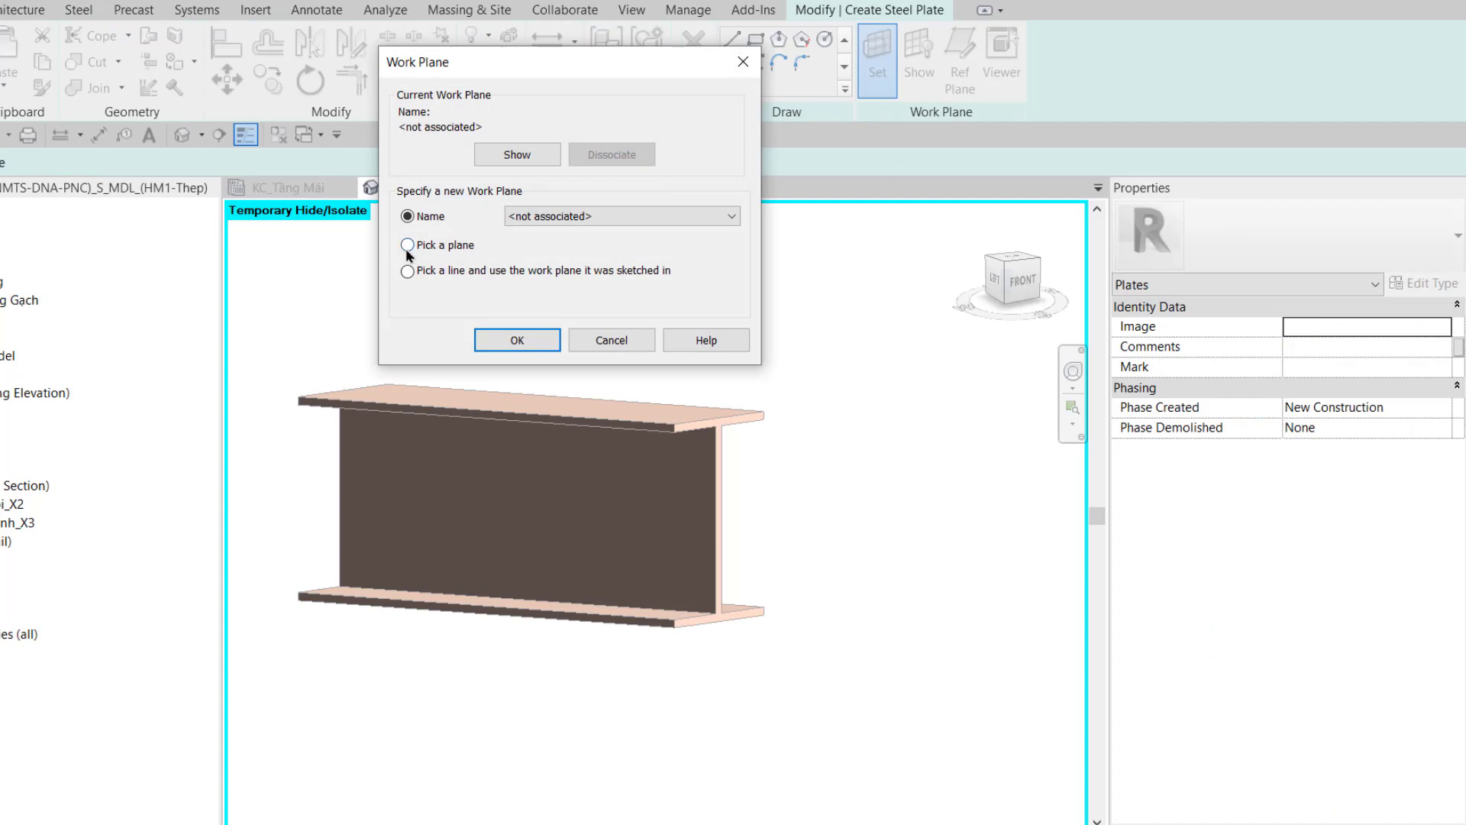
{"action": "left_click", "coordinate": [507, 338]}
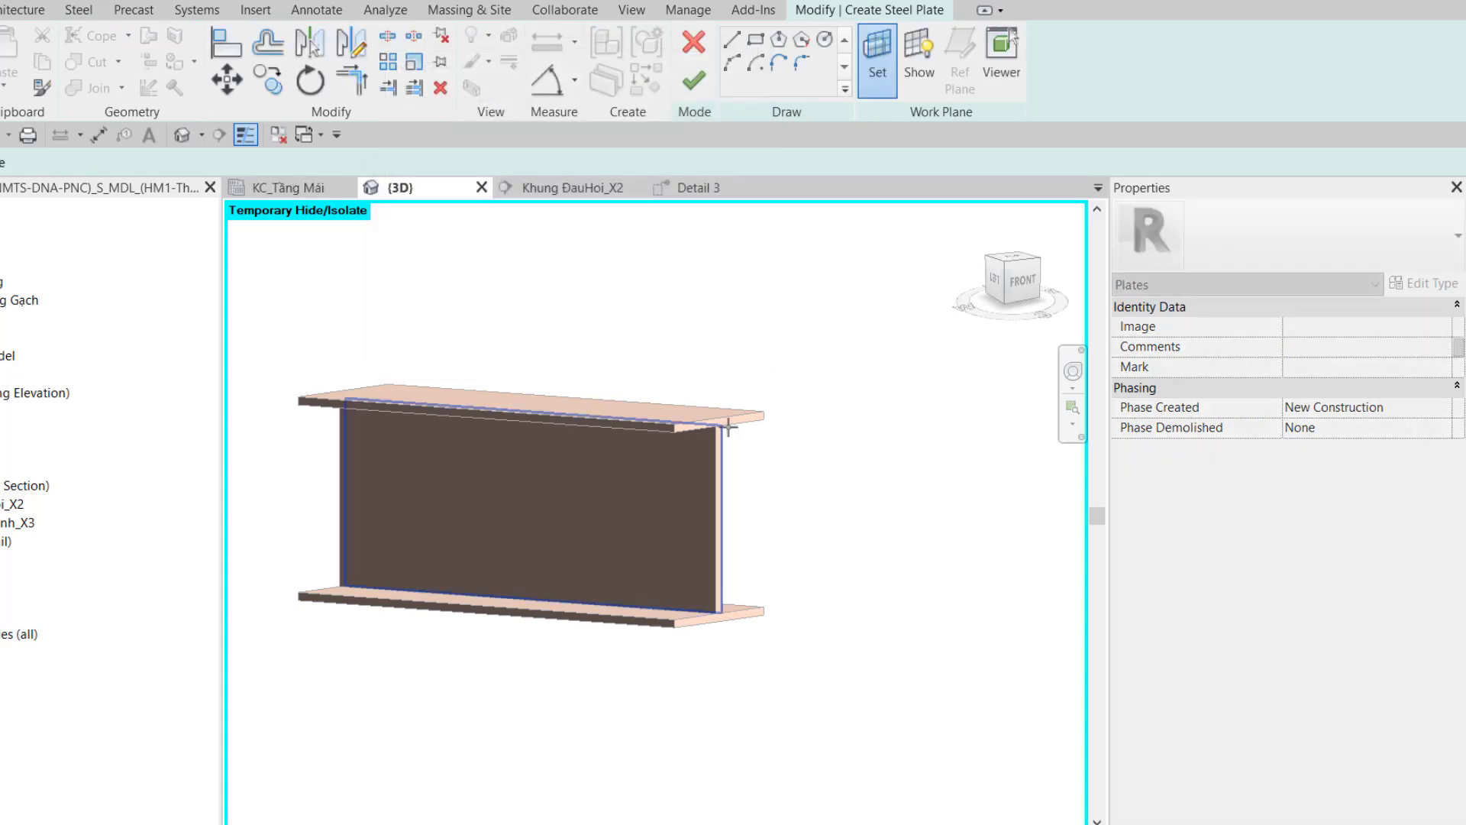
{"action": "key", "text": "Tab"}
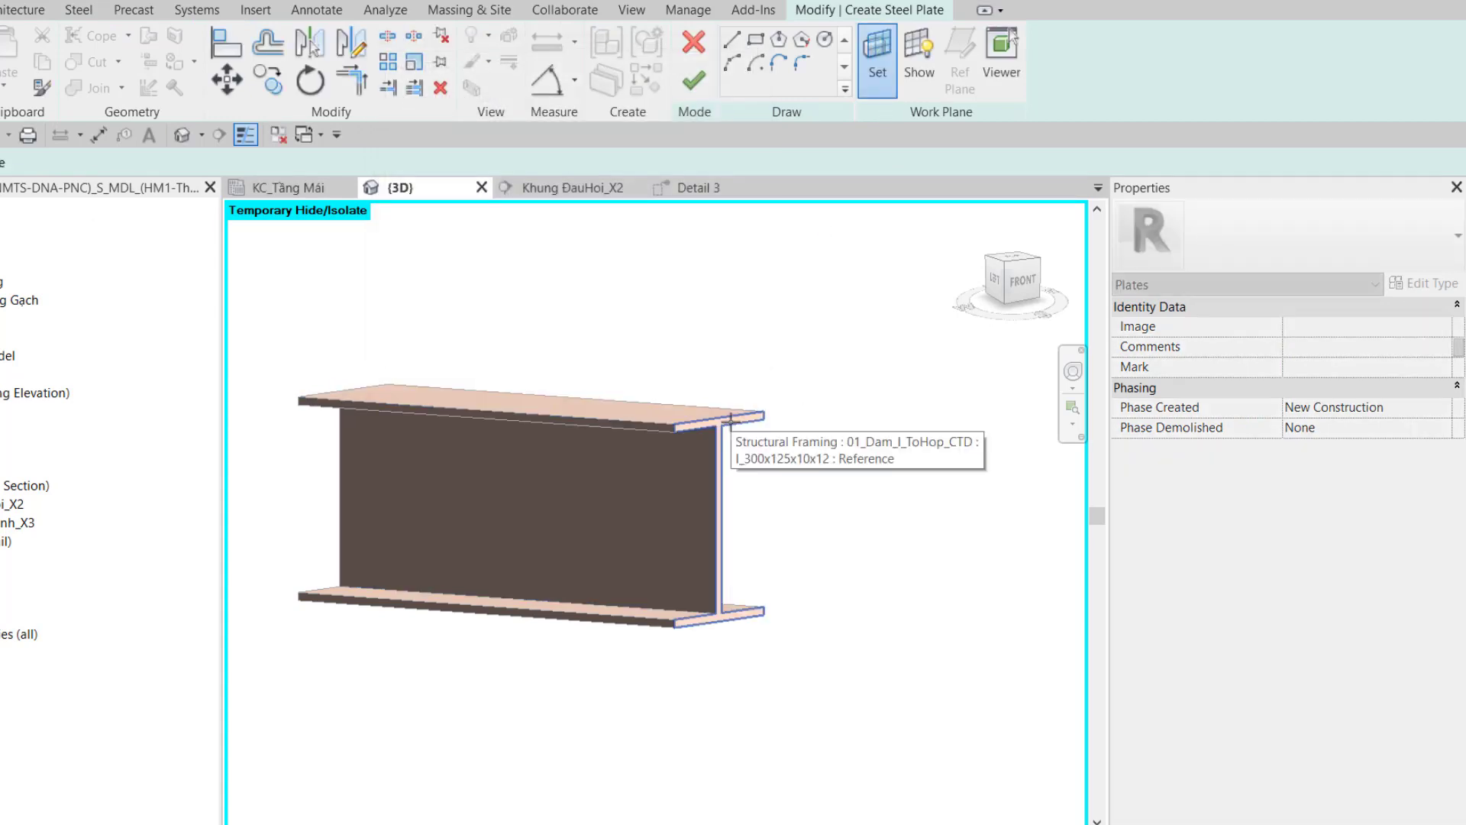
{"action": "left_click", "coordinate": [729, 418]}
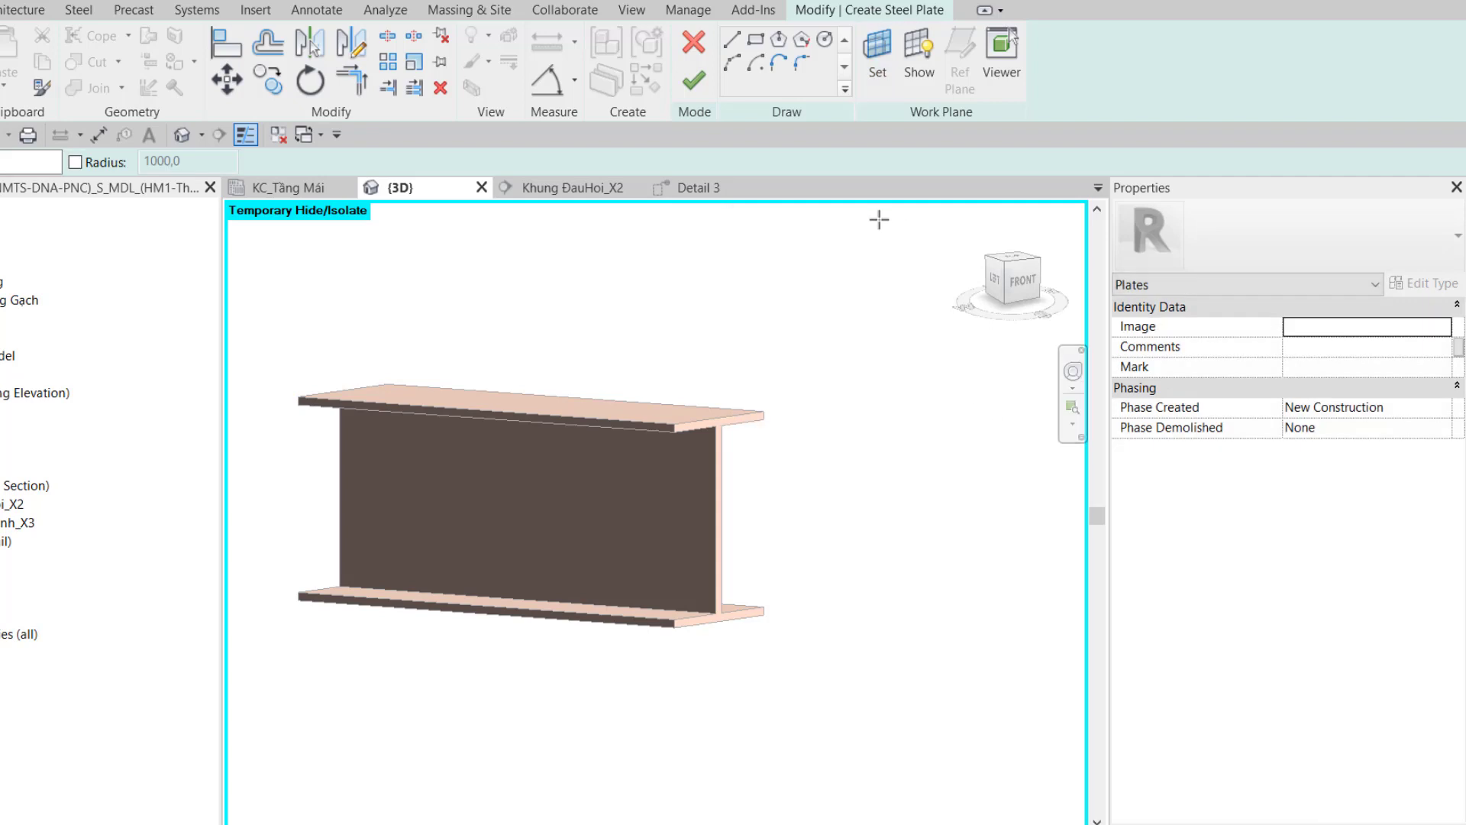
Sketch a rectangle between the beam flange ends and move it 60 mm down
{"action": "left_click", "coordinate": [763, 47]}
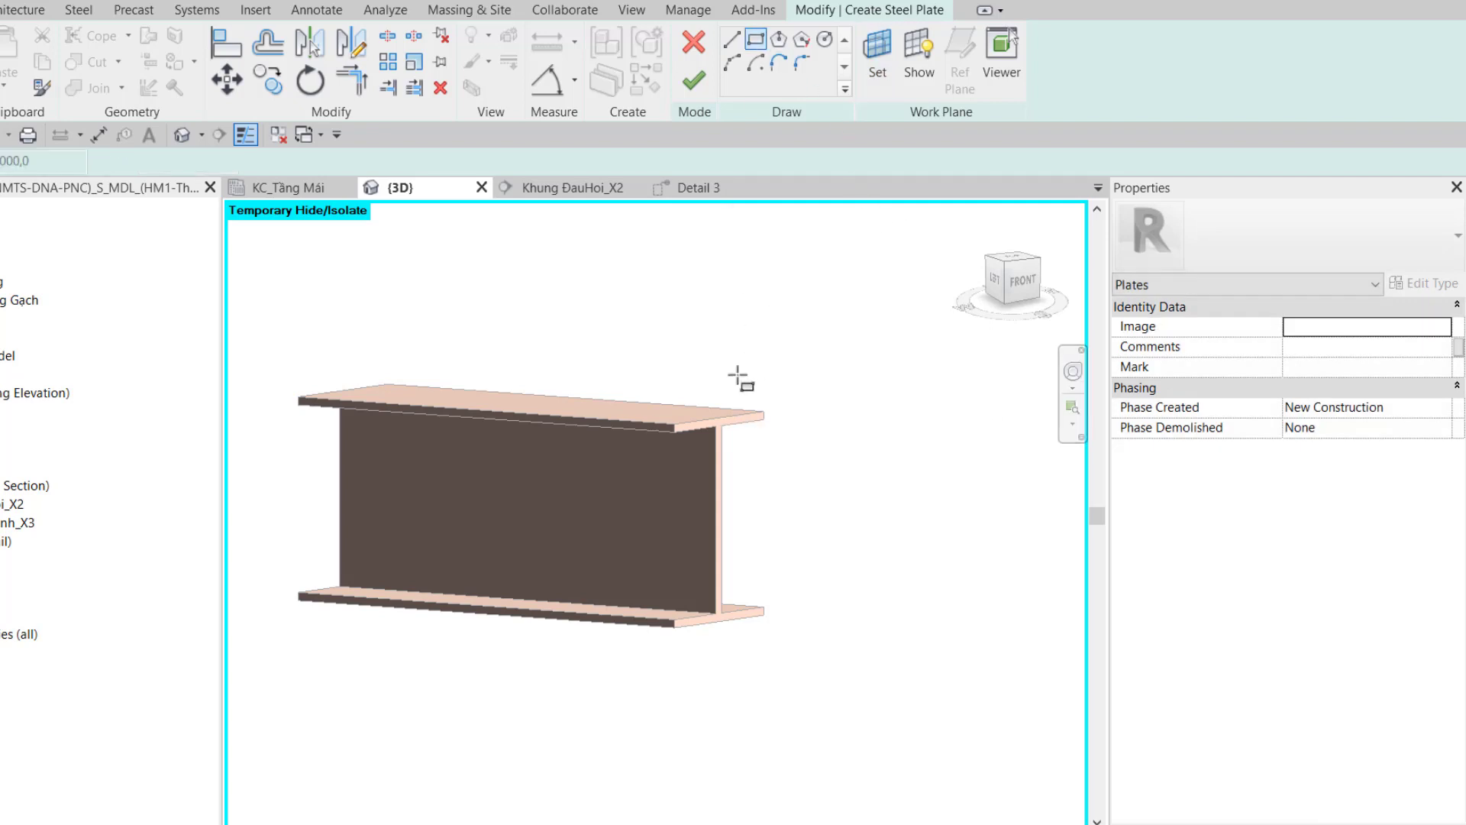
{"action": "left_click", "coordinate": [674, 426]}
{"action": "left_click", "coordinate": [764, 615]}
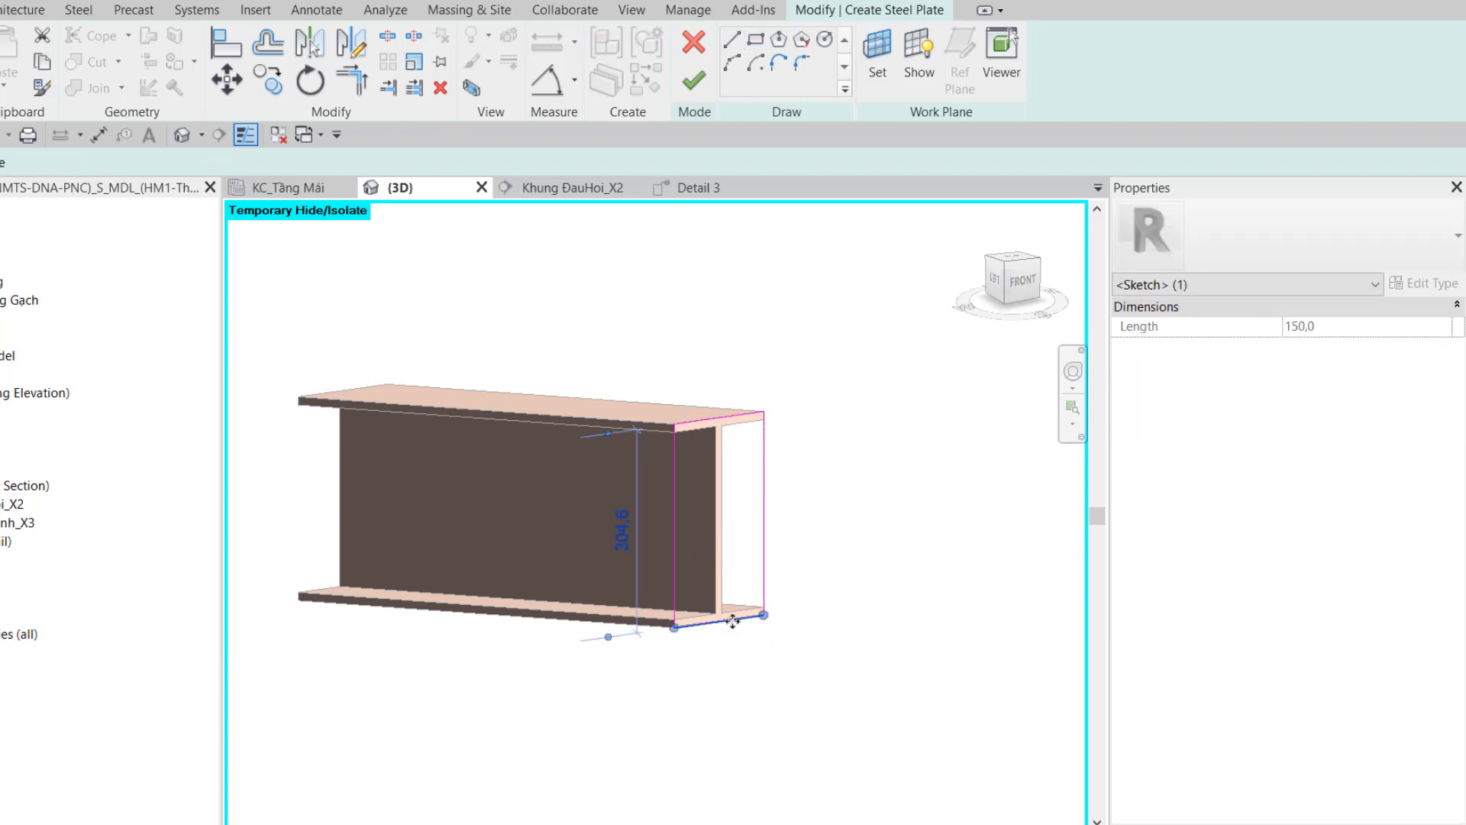
{"action": "key", "text": "m"}
{"action": "key", "text": "v"}
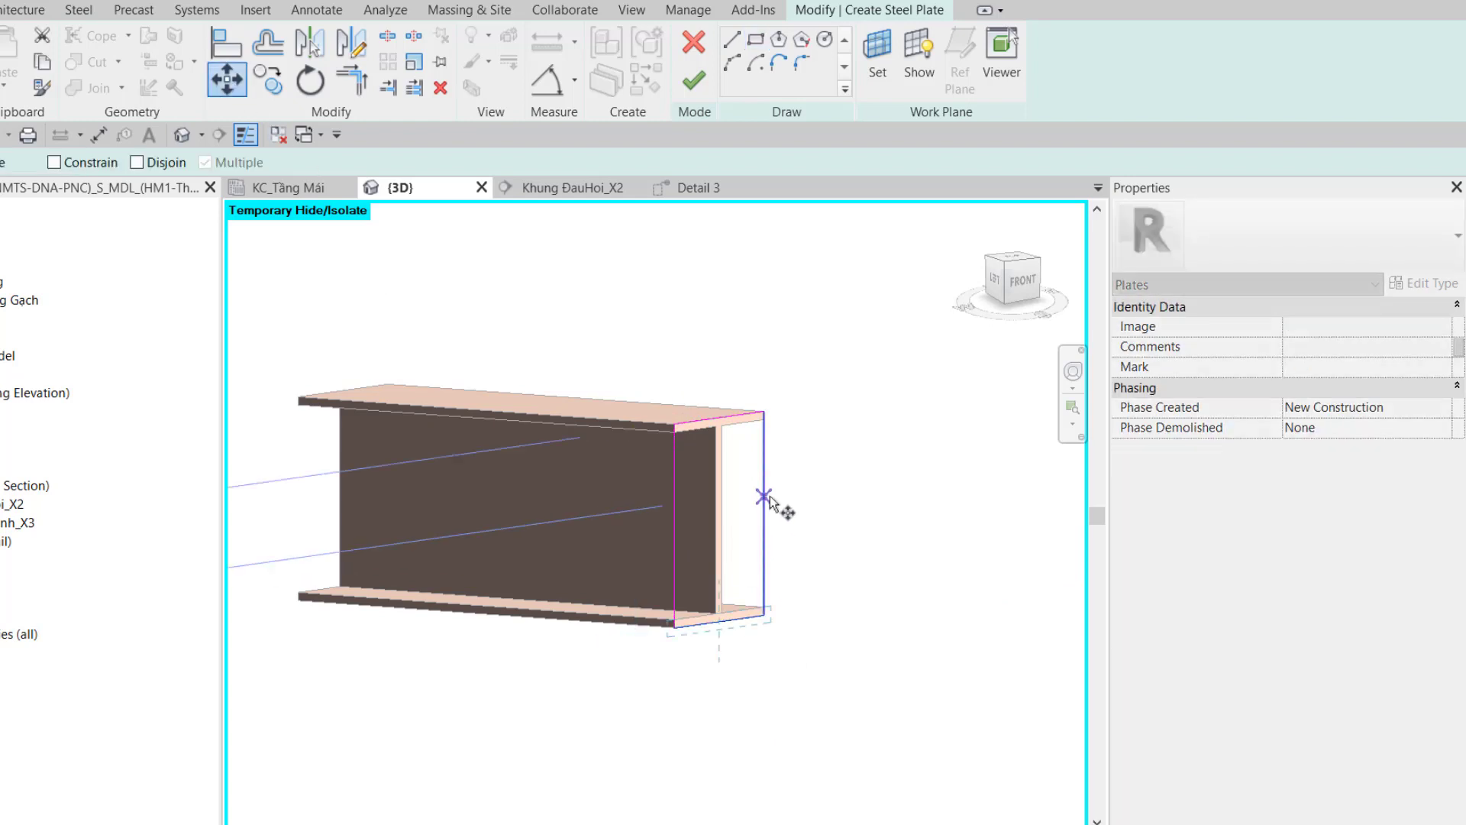
{"action": "left_click", "coordinate": [764, 497]}
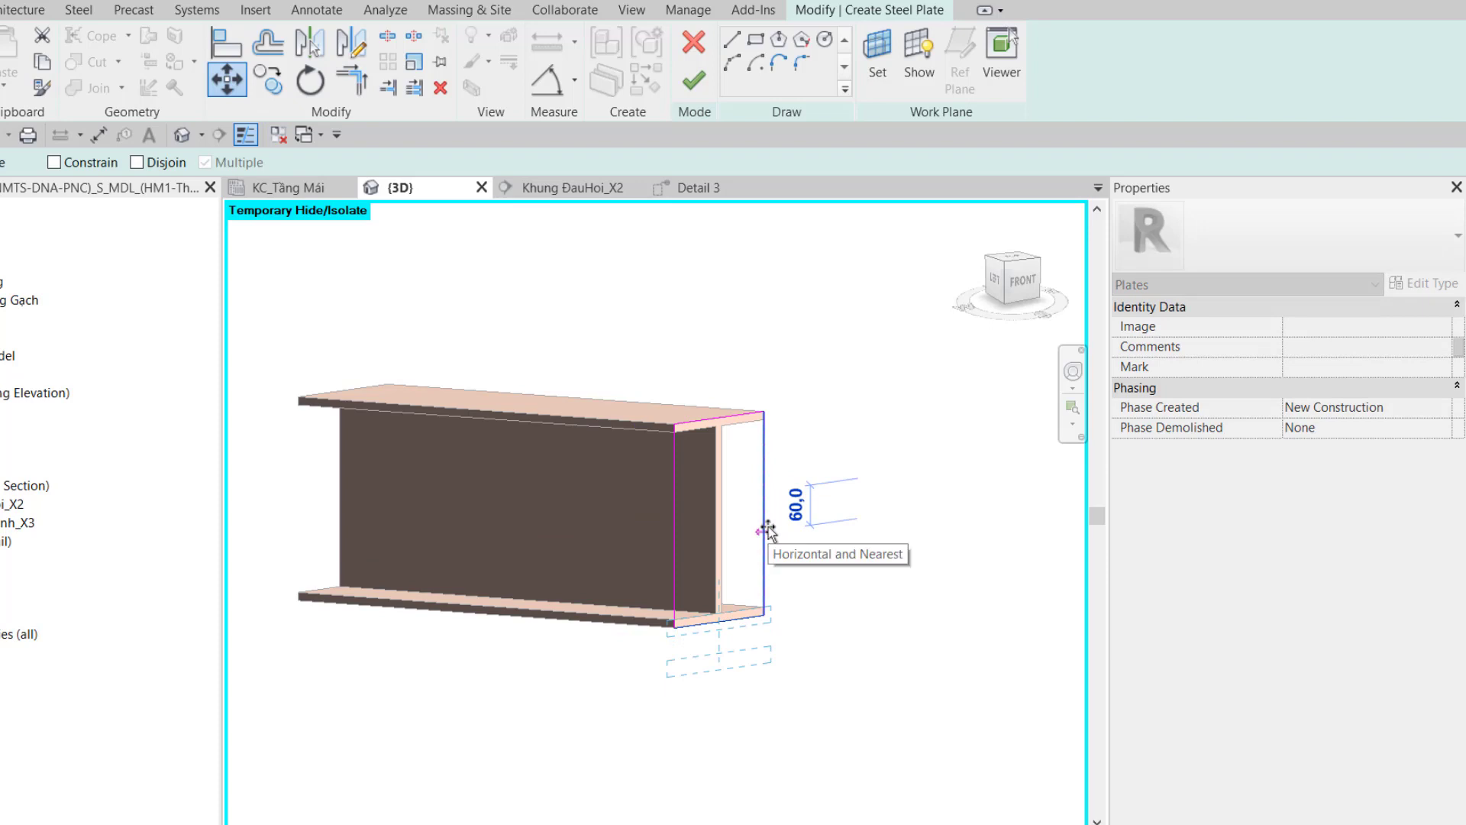
{"action": "type", "text": "60"}
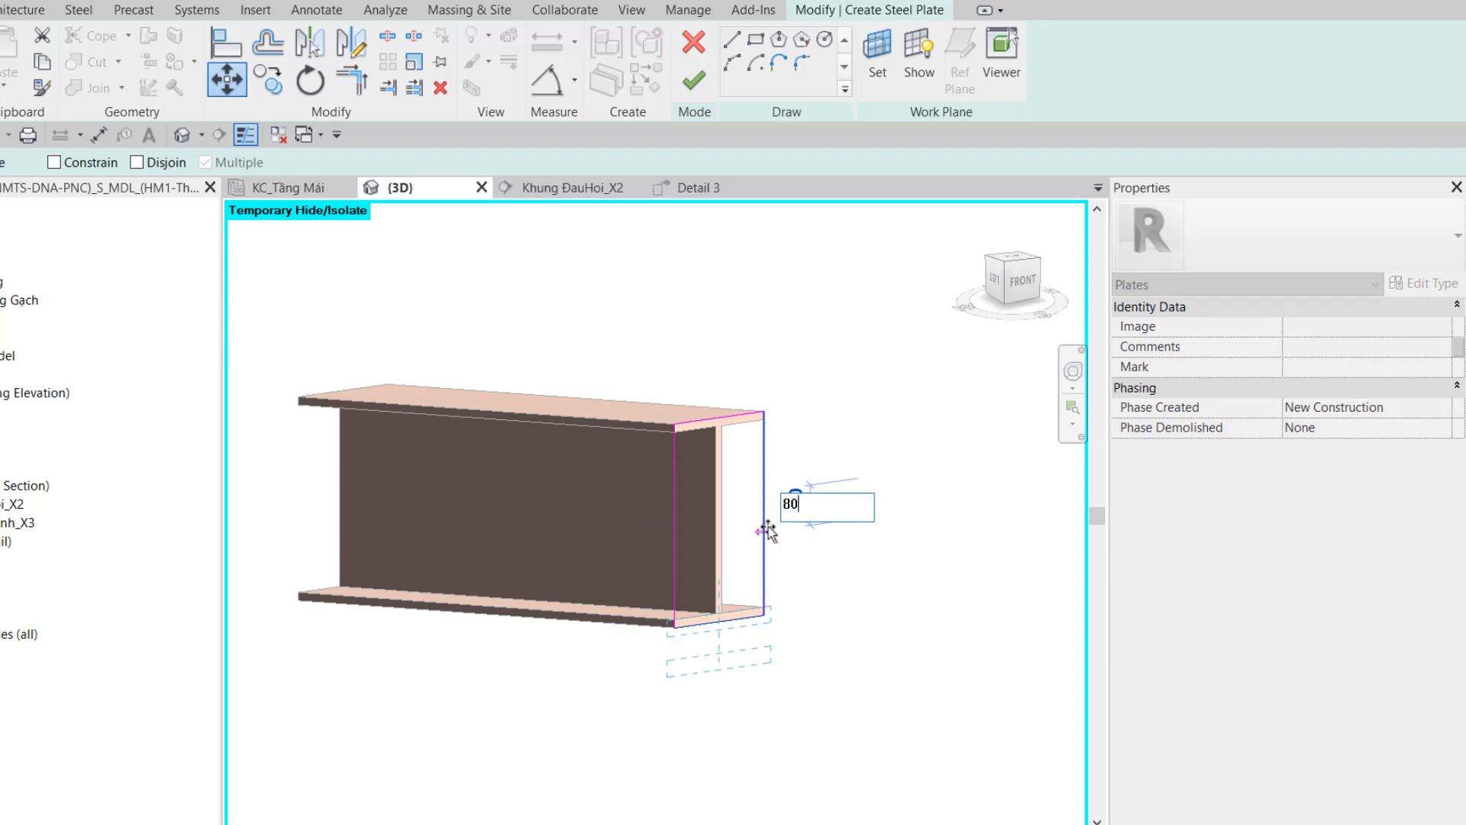
{"action": "key", "text": "Return"}
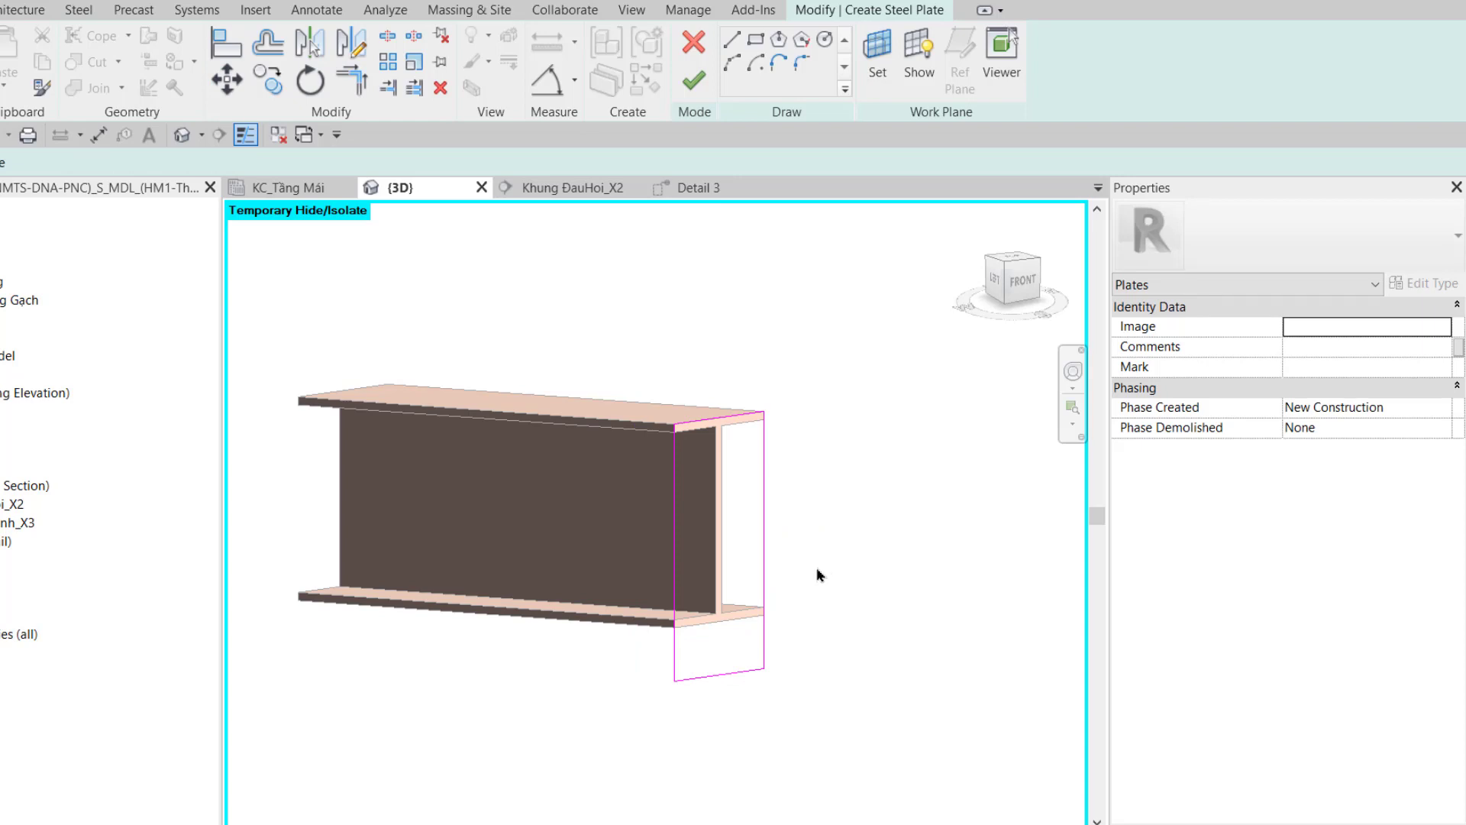
Finish the plate and set its thickness to 12
{"action": "left_click", "coordinate": [694, 80]}
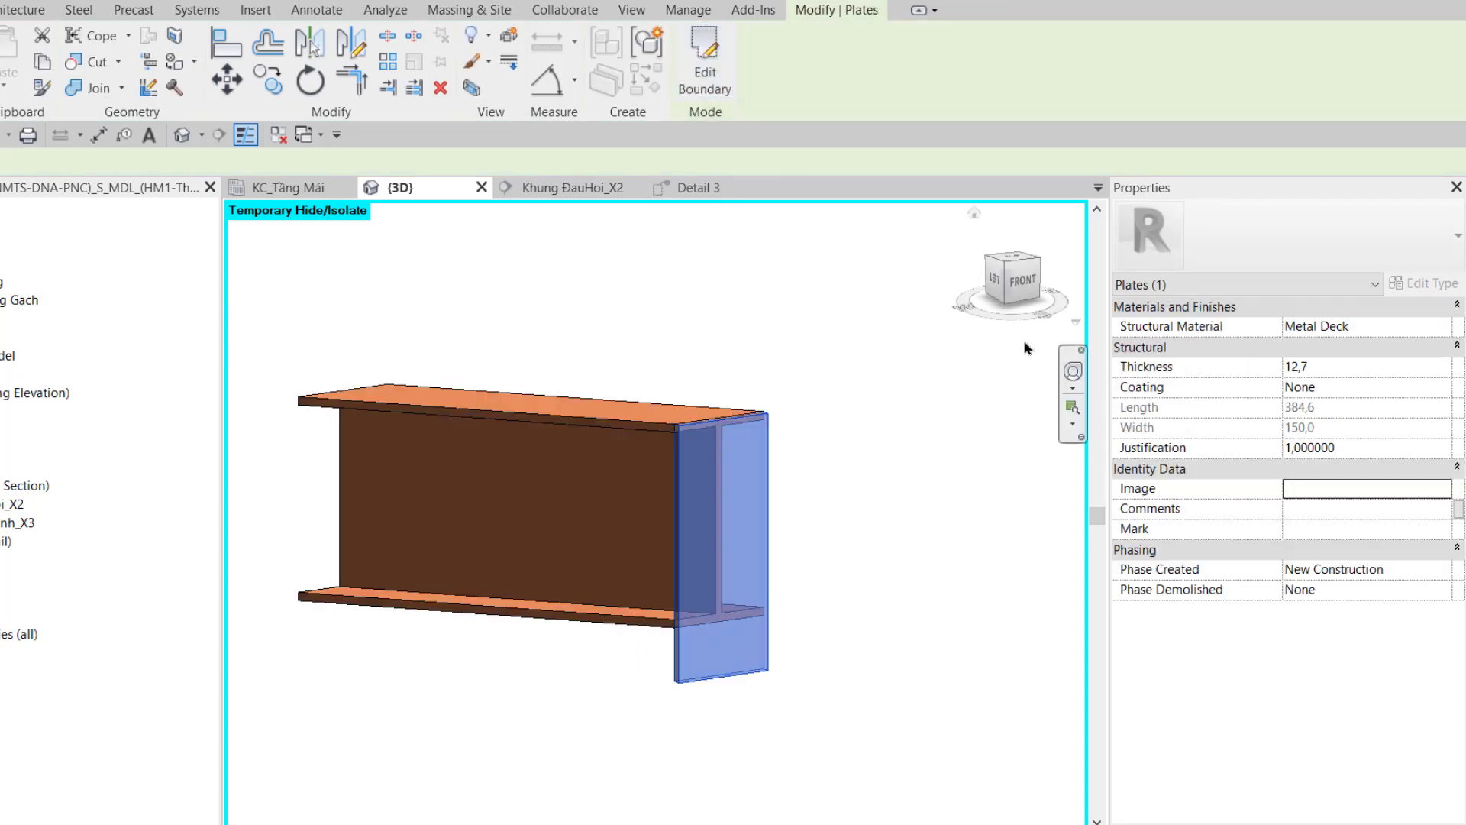
{"action": "left_click", "coordinate": [1344, 371]}
{"action": "type", "text": "12"}
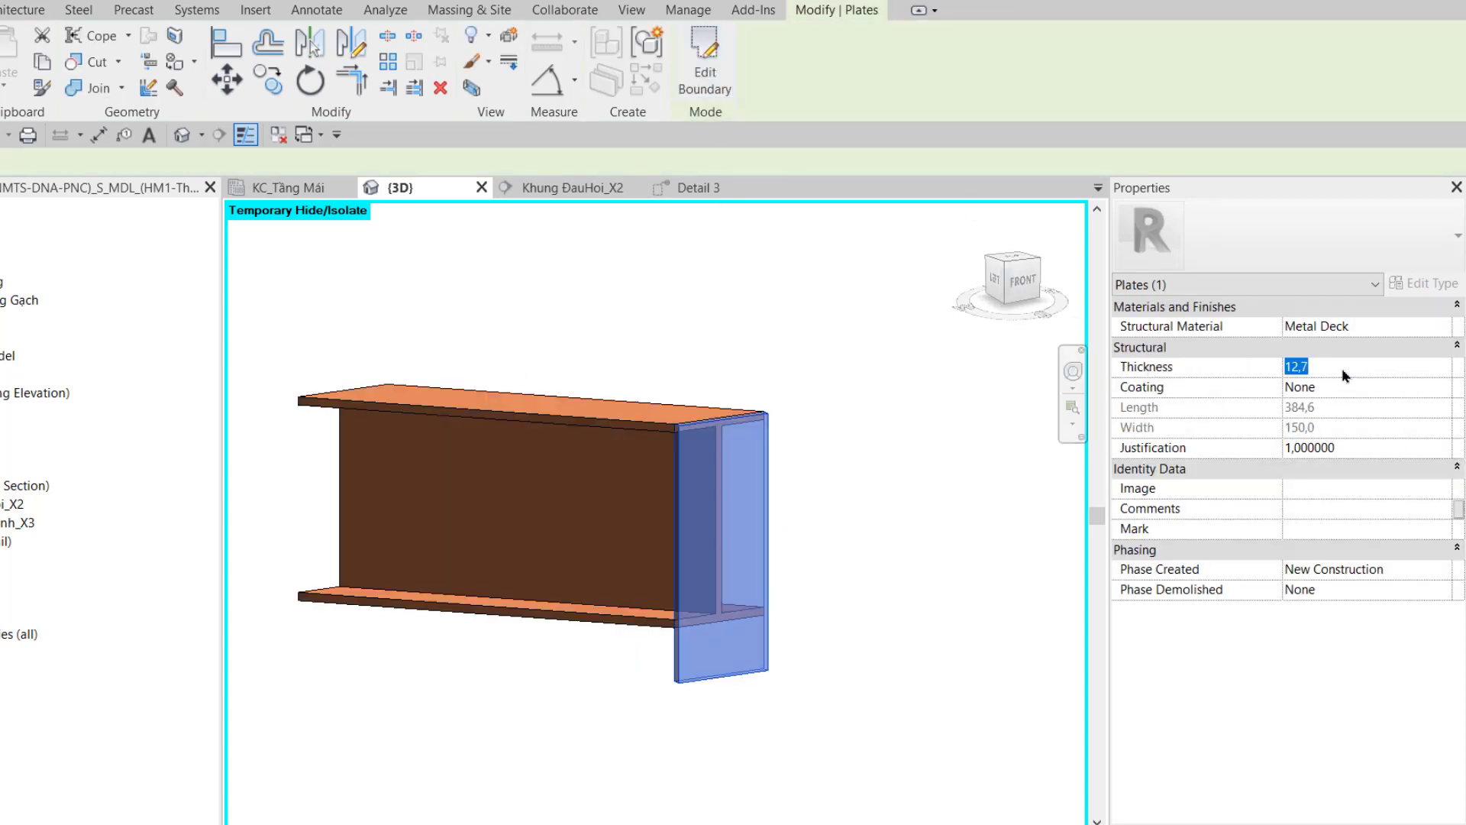
{"action": "left_click", "coordinate": [899, 459]}
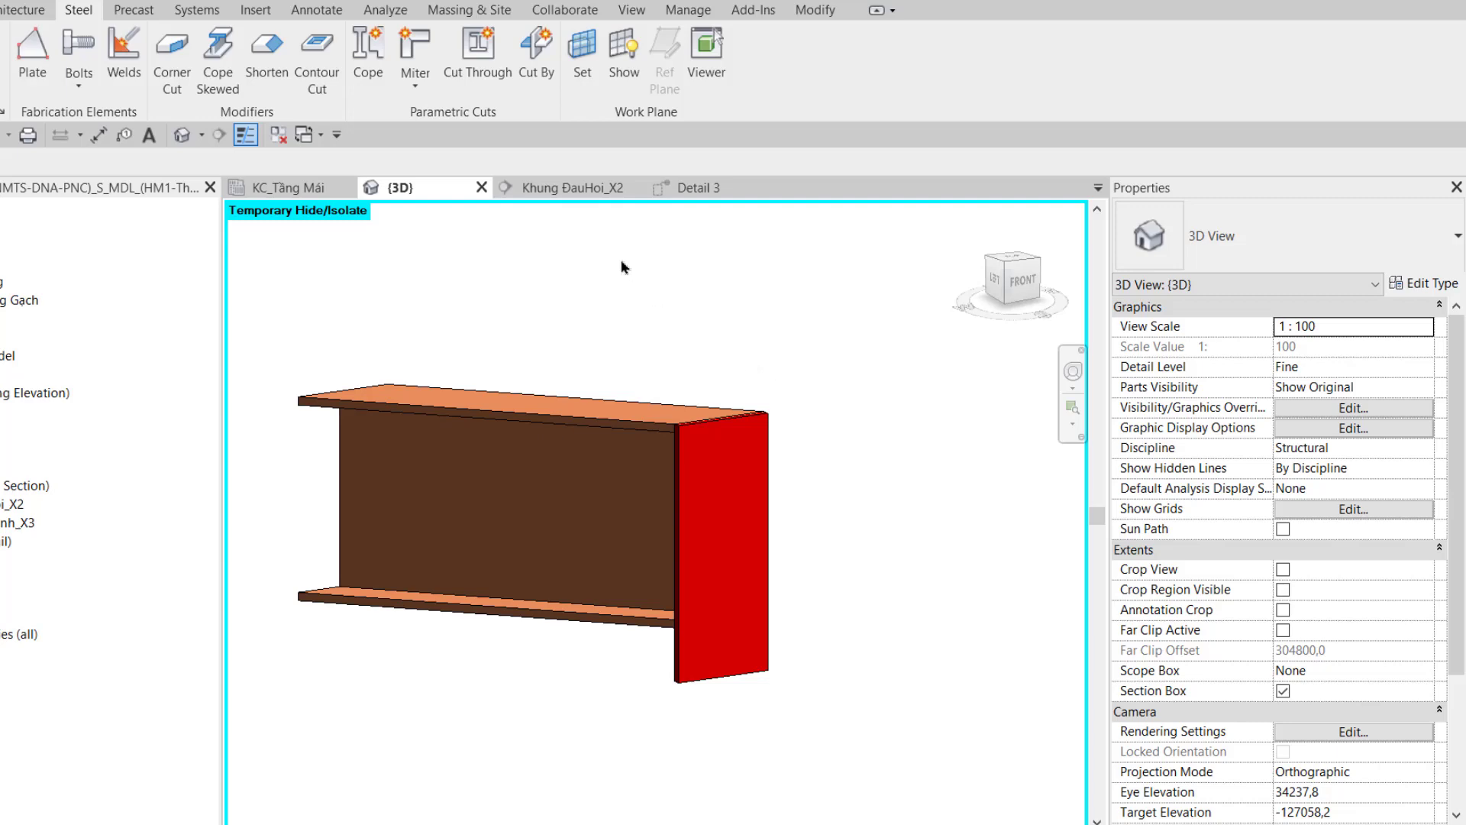
In section Khung ĐauHoi_X2, navigate to the beam-column joint at grid Y7
{"action": "left_click", "coordinate": [580, 187]}
{"action": "scroll", "coordinate": [859, 497], "scroll_direction": "down", "scroll_amount": 4}
{"action": "middle_click_drag", "start_coordinate": [1077, 443], "coordinate": [704, 443]}
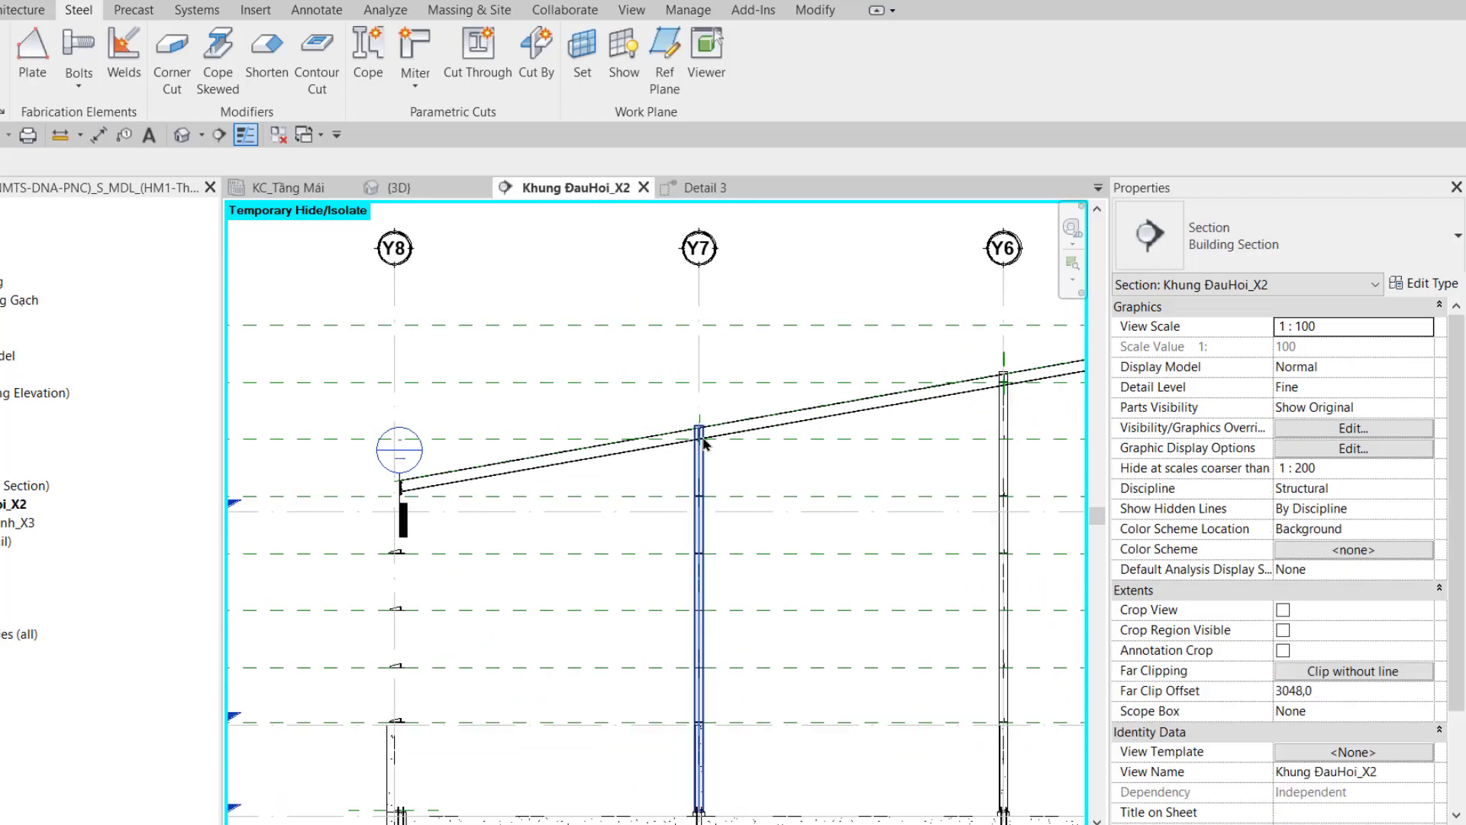
{"action": "scroll", "coordinate": [704, 442], "scroll_direction": "up", "scroll_amount": 2}
{"action": "scroll", "coordinate": [717, 426], "scroll_direction": "up", "scroll_amount": 2}
{"action": "scroll", "coordinate": [737, 491], "scroll_direction": "up", "scroll_amount": 2}
{"action": "scroll", "coordinate": [672, 392], "scroll_direction": "up", "scroll_amount": 1}
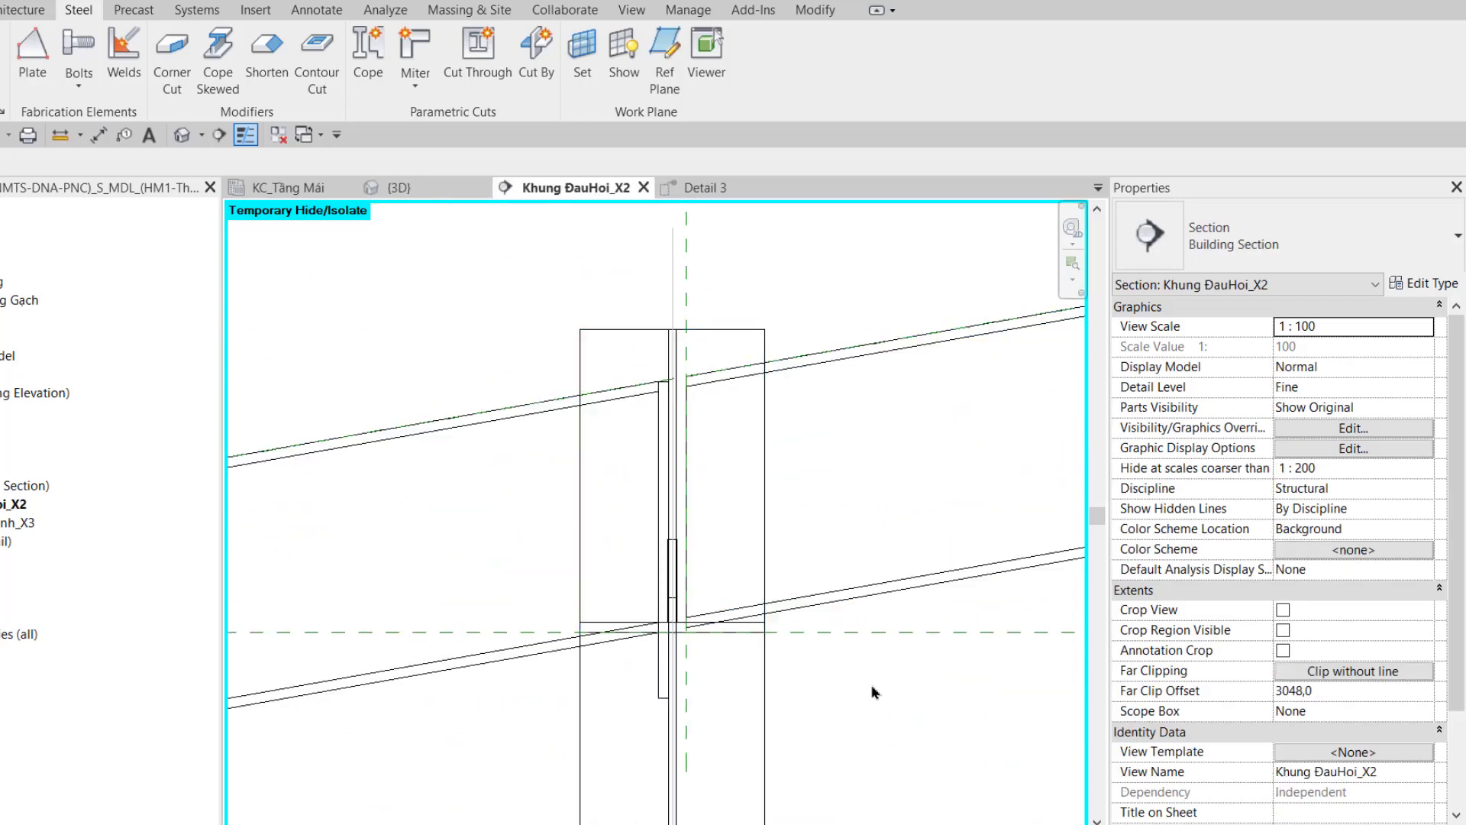
{"action": "left_click", "coordinate": [767, 716]}
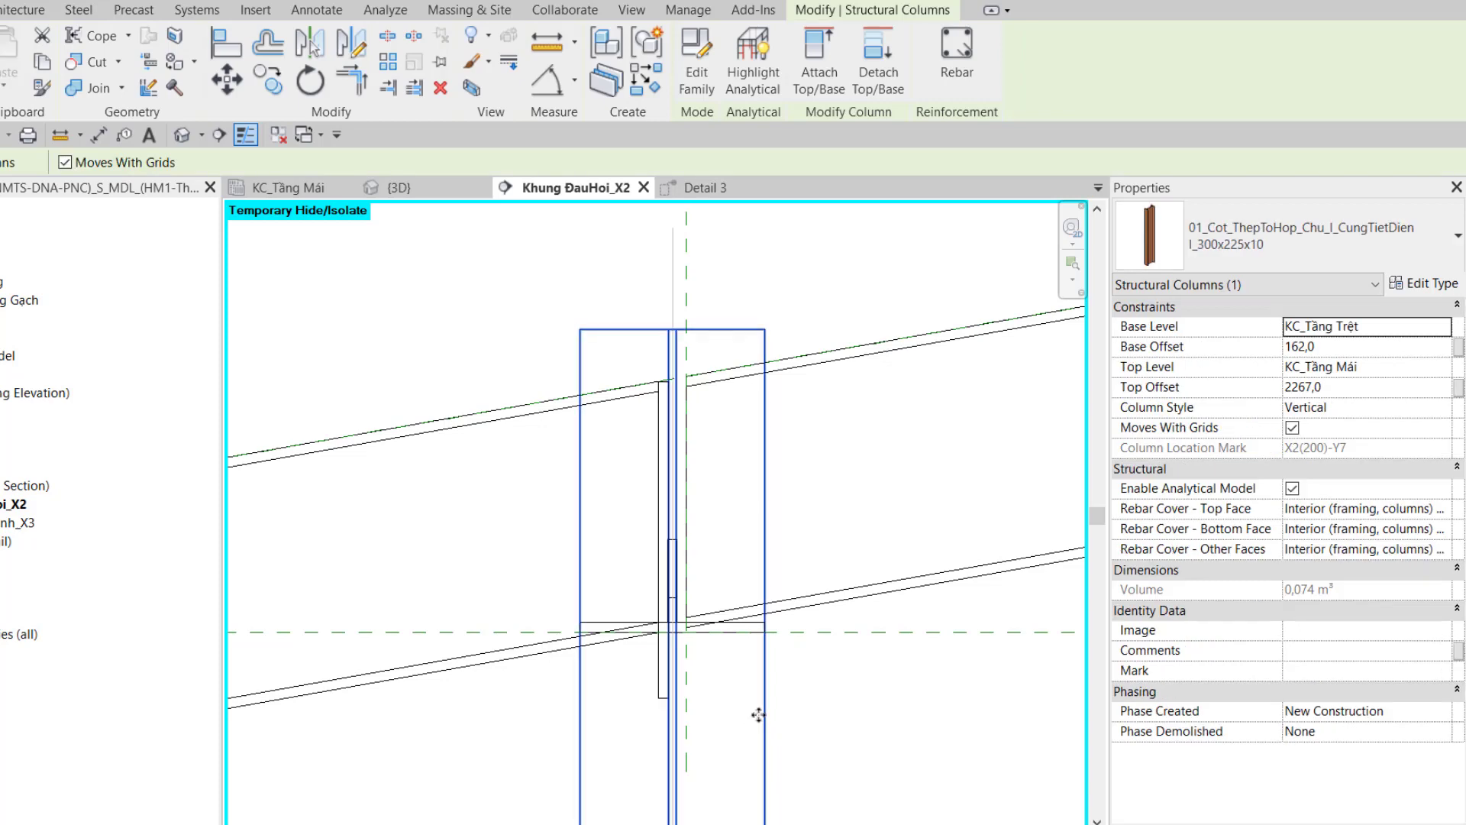
{"action": "scroll", "coordinate": [687, 687], "scroll_direction": "up", "scroll_amount": 1}
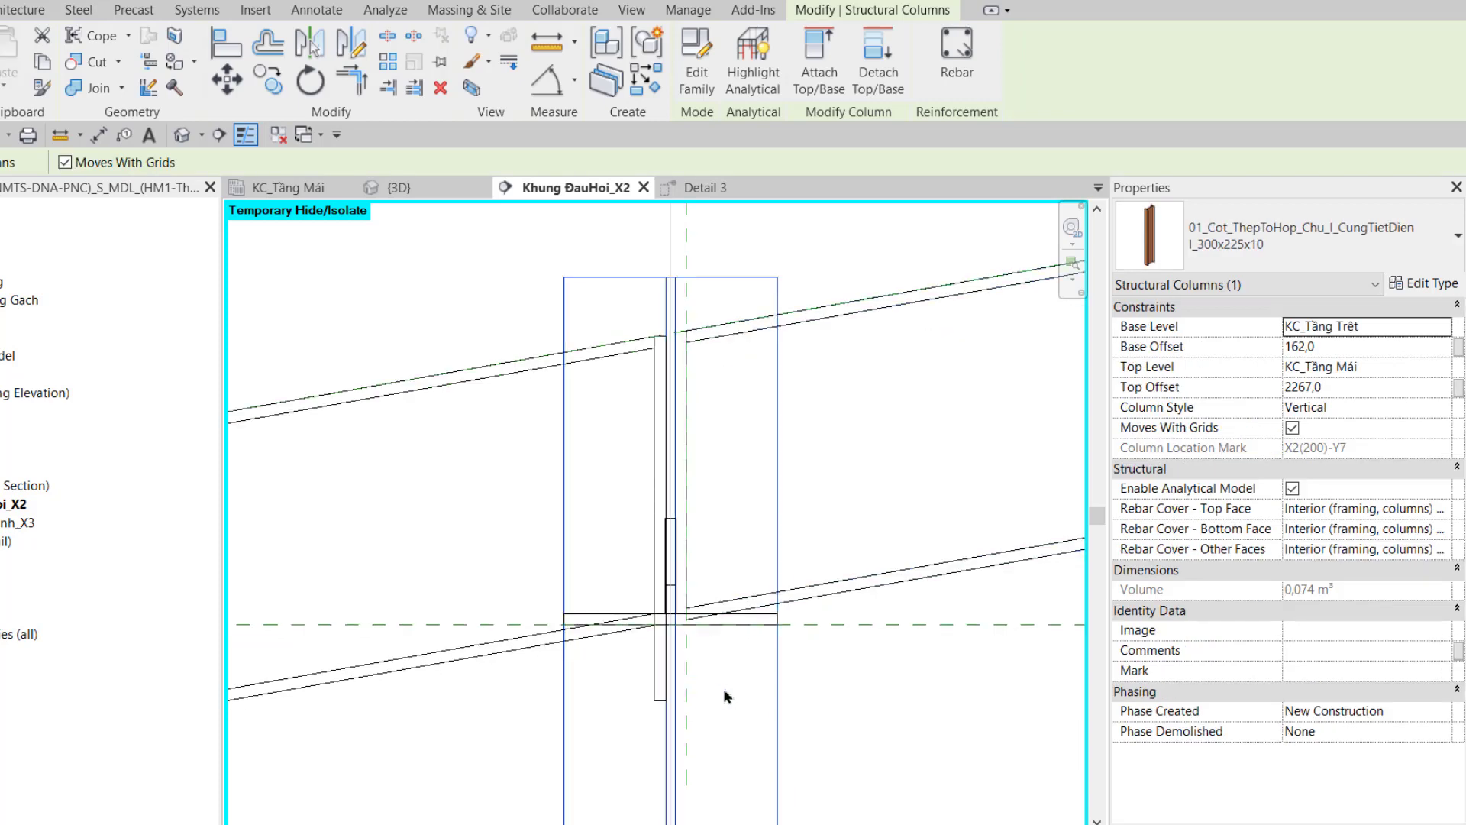
{"action": "left_click", "coordinate": [778, 718]}
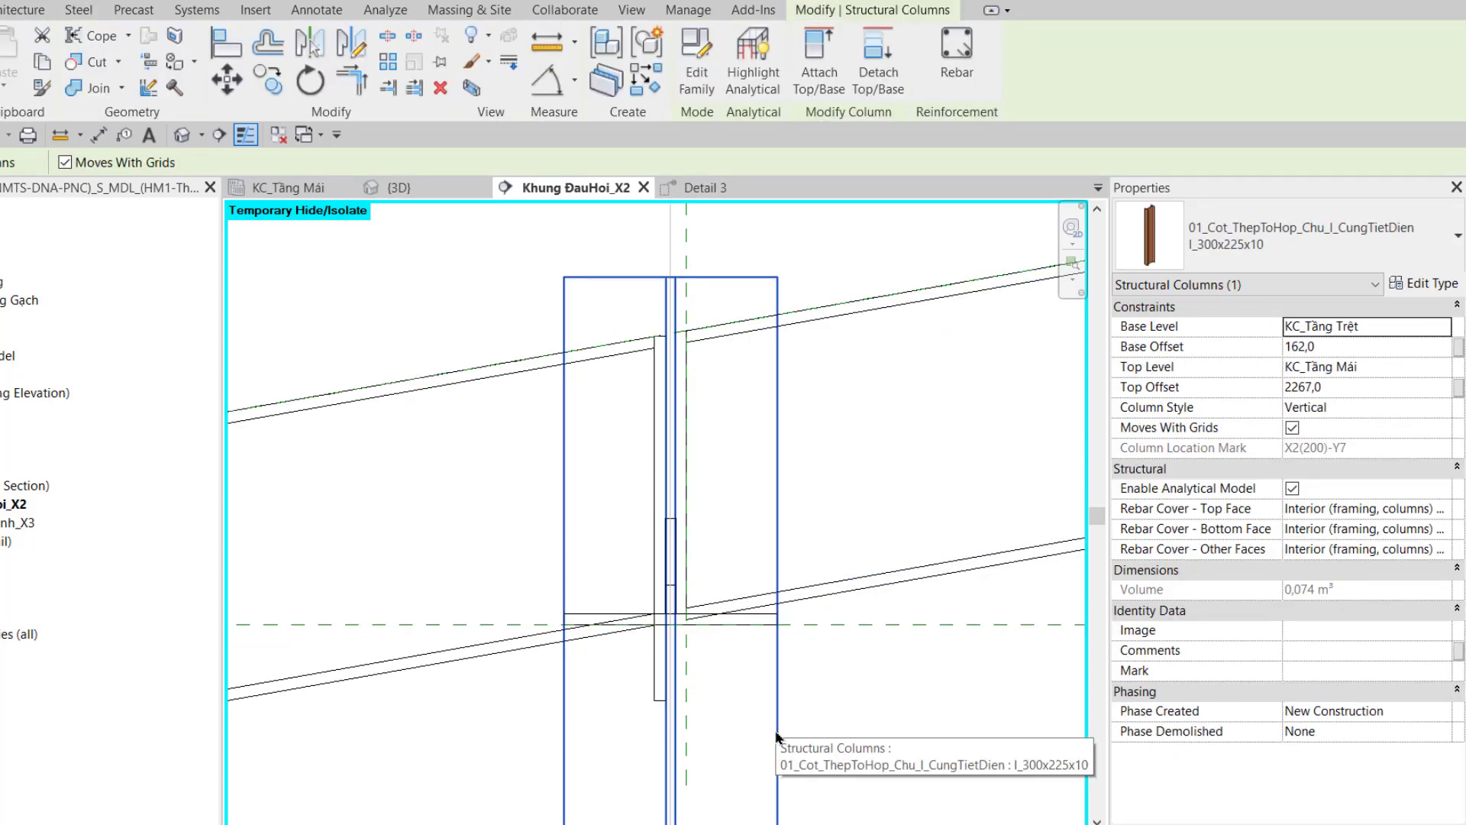
{"action": "left_click", "coordinate": [777, 735]}
{"action": "left_click", "coordinate": [768, 669]}
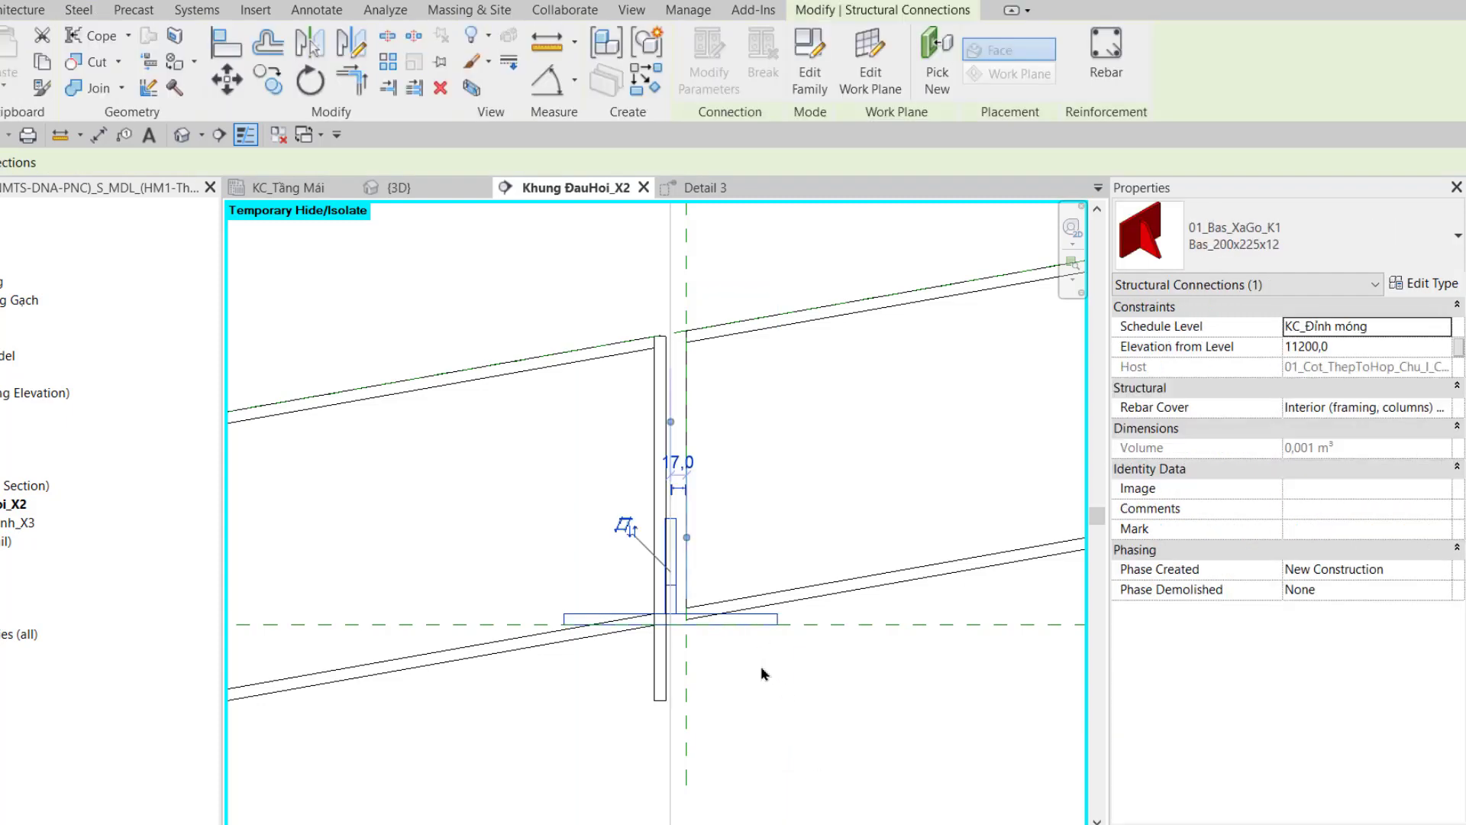
{"action": "left_click", "coordinate": [762, 674]}
{"action": "middle_click_drag", "start_coordinate": [761, 673], "coordinate": [720, 746]}
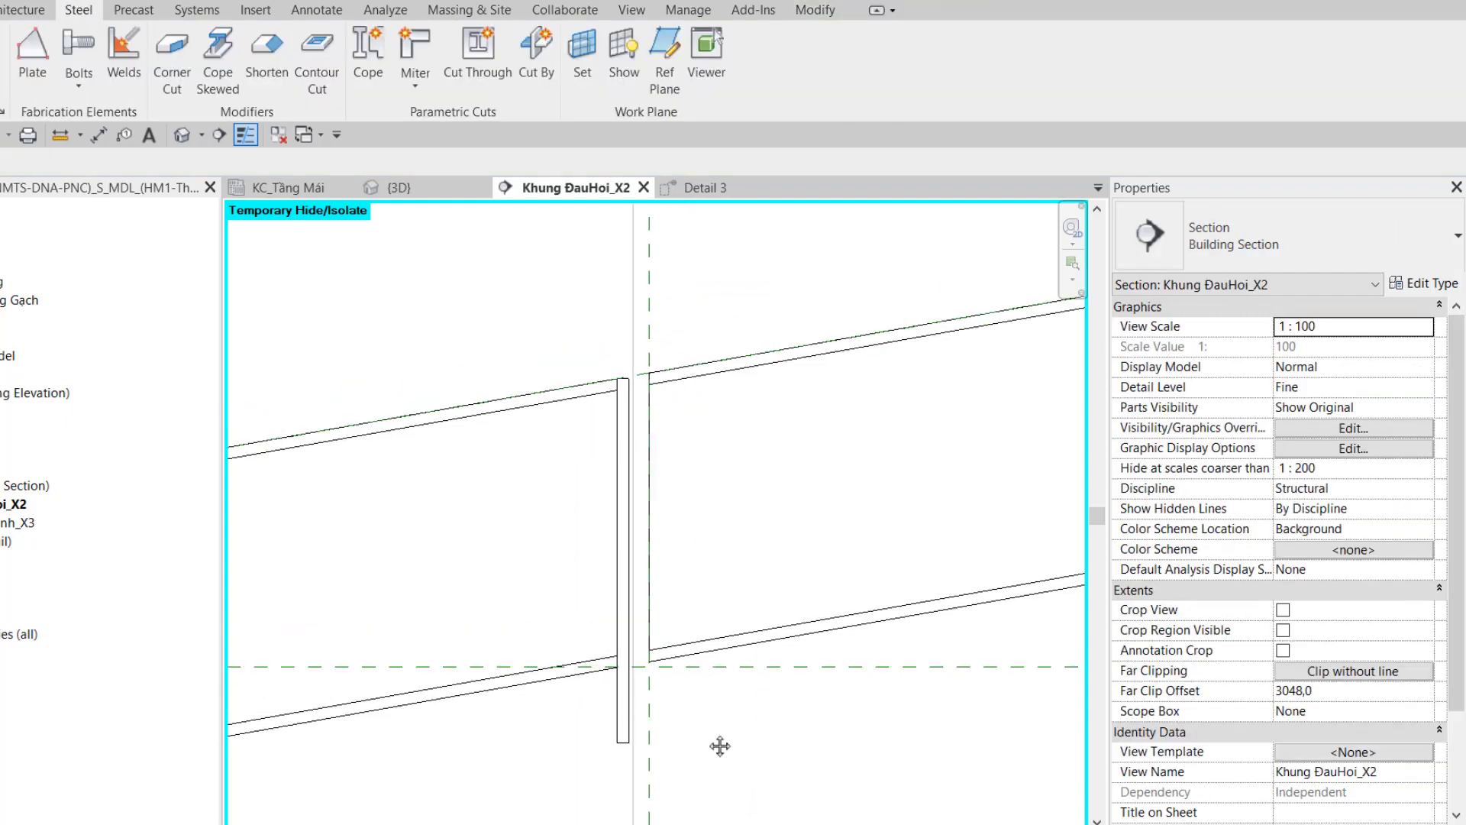
Copy the vertical end plate just to its right with CO
{"action": "left_click", "coordinate": [624, 498]}
{"action": "scroll", "coordinate": [619, 422], "scroll_direction": "up", "scroll_amount": 2}
{"action": "scroll", "coordinate": [618, 423], "scroll_direction": "up", "scroll_amount": 3}
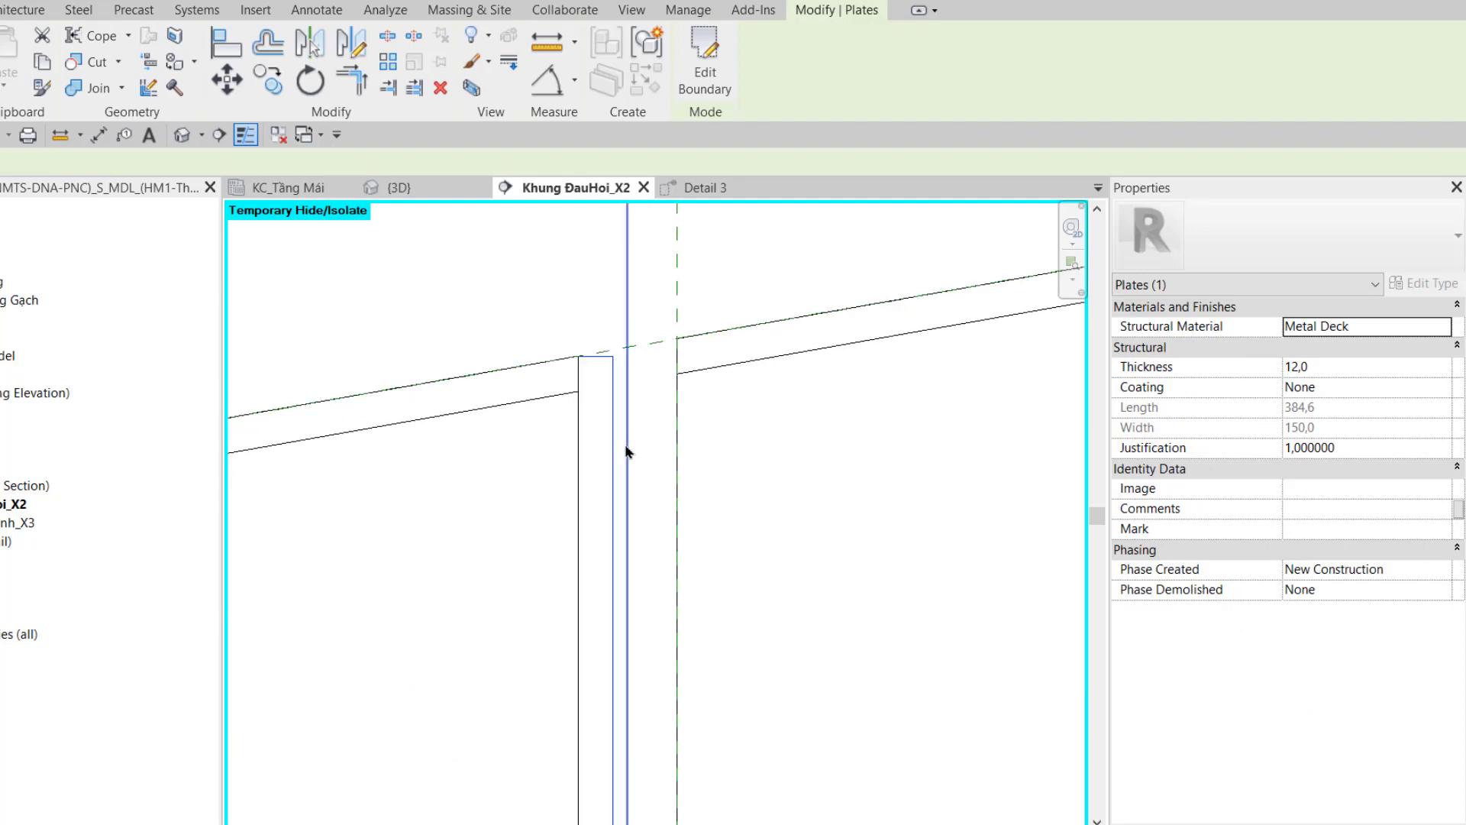
{"action": "key", "text": "c"}
{"action": "key", "text": "o"}
{"action": "left_click", "coordinate": [612, 356]}
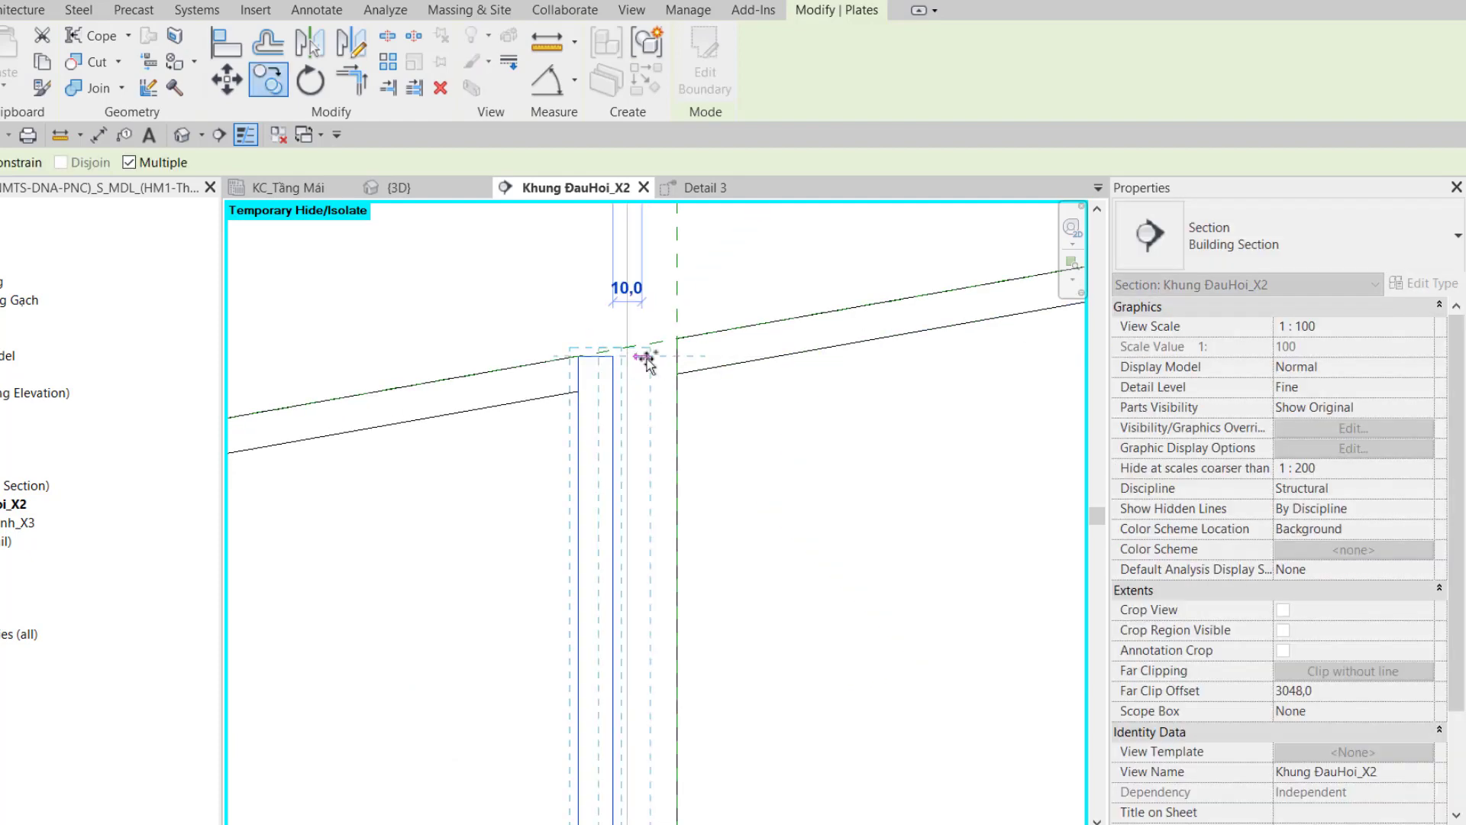
{"action": "left_click", "coordinate": [675, 357]}
{"action": "key", "text": "Escape"}
{"action": "key", "text": "Escape"}
{"action": "scroll", "coordinate": [709, 475], "scroll_direction": "down", "scroll_amount": 3}
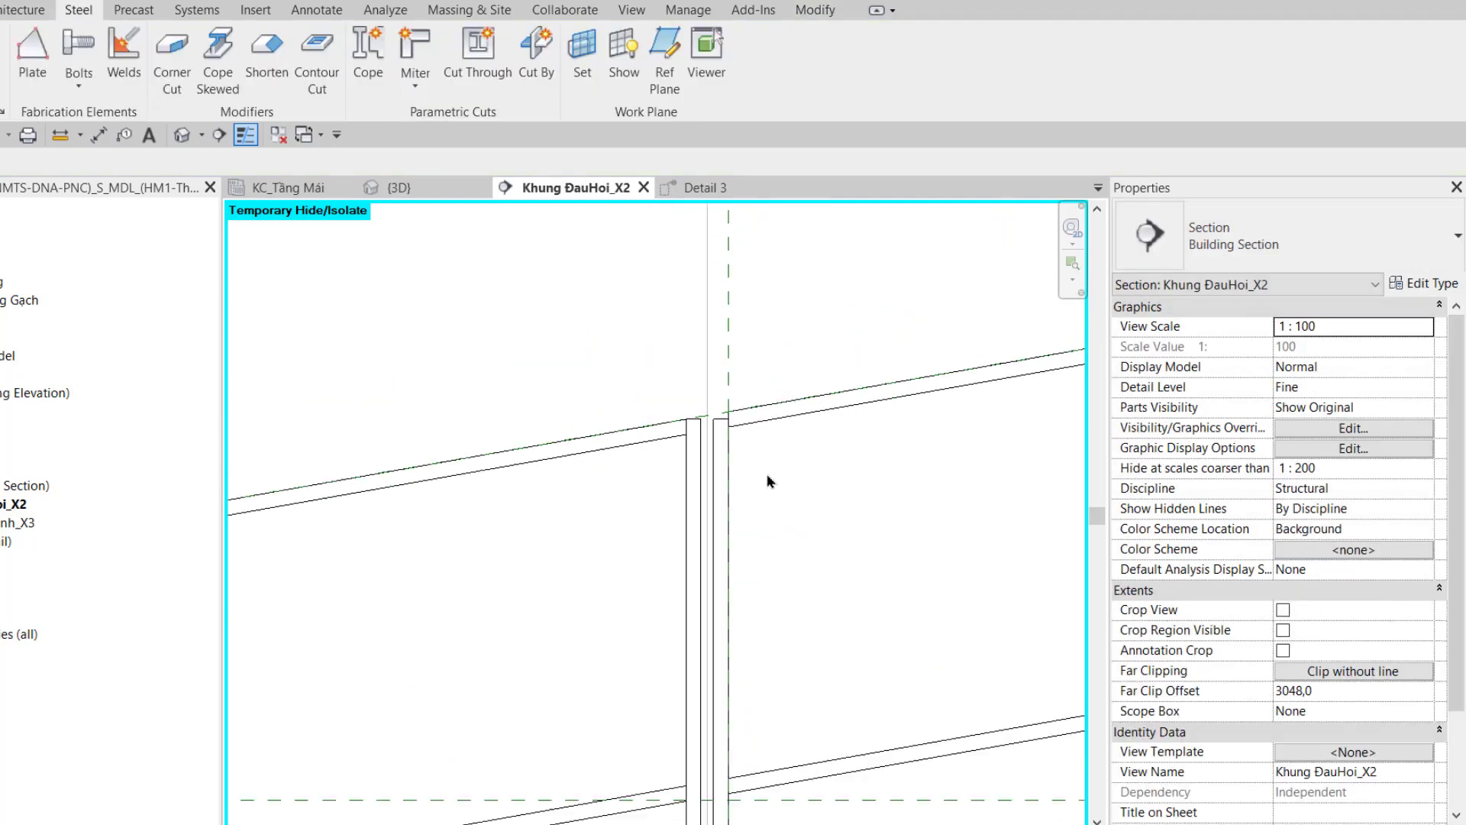
{"action": "scroll", "coordinate": [709, 475], "scroll_direction": "down", "scroll_amount": 2}
Check the copied plate and select the Detail 3 callout
{"action": "left_click", "coordinate": [678, 644]}
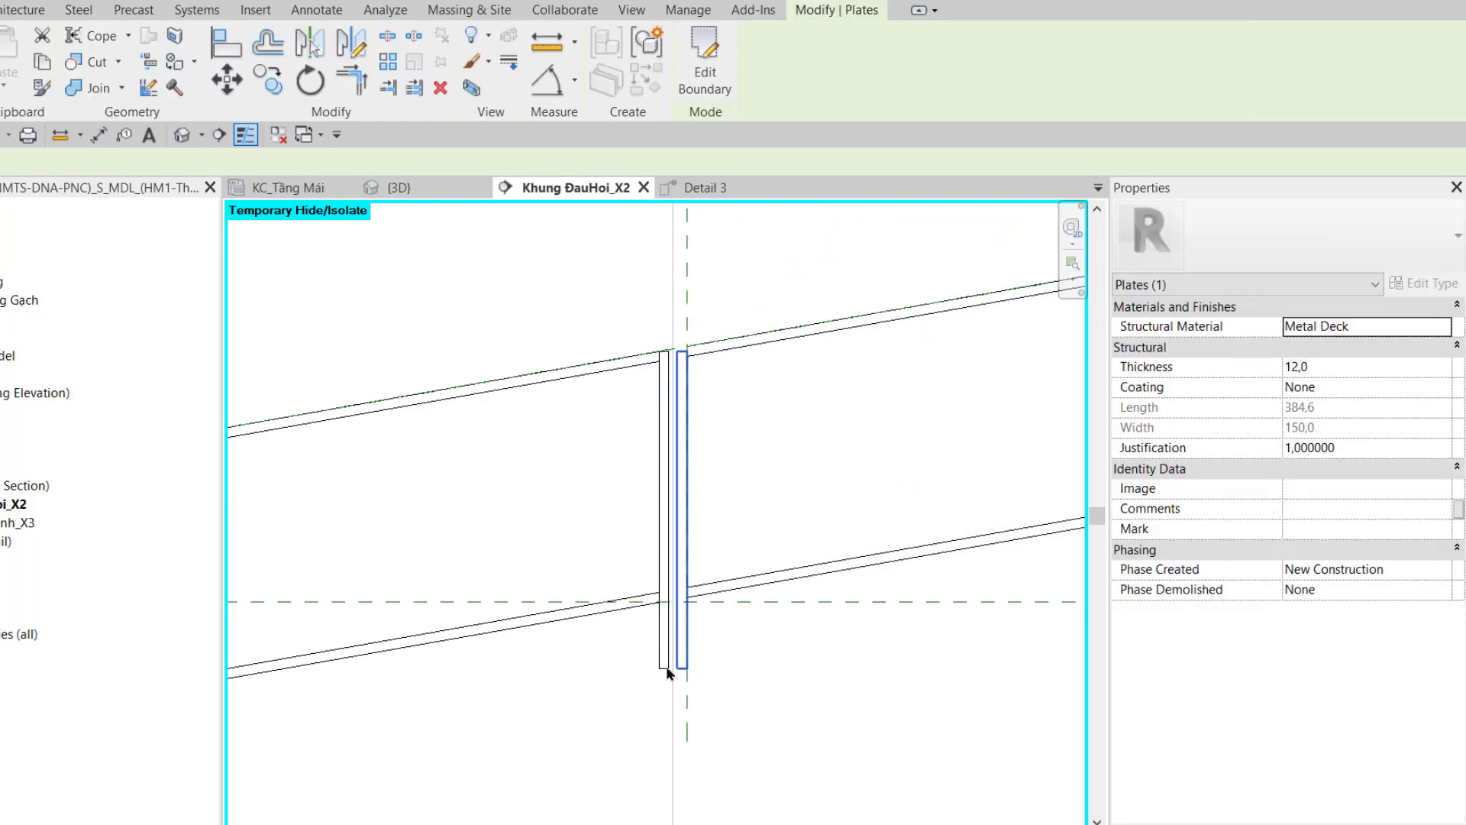
{"action": "scroll", "coordinate": [695, 353], "scroll_direction": "up", "scroll_amount": 3}
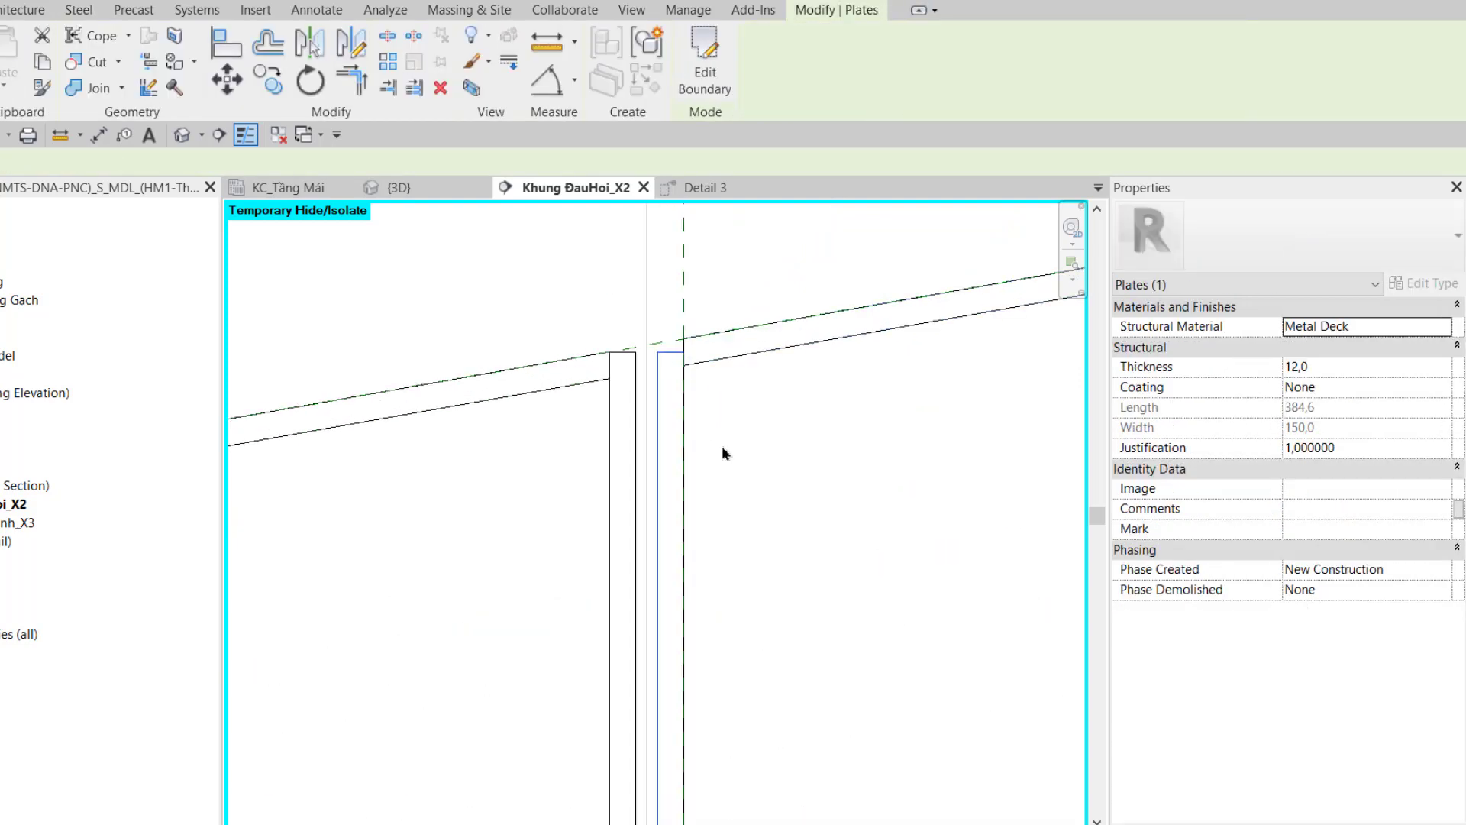
{"action": "scroll", "coordinate": [725, 457], "scroll_direction": "down", "scroll_amount": 3}
{"action": "scroll", "coordinate": [725, 458], "scroll_direction": "down", "scroll_amount": 2}
{"action": "left_click", "coordinate": [451, 563]}
{"action": "middle_click_drag", "start_coordinate": [451, 563], "coordinate": [503, 538]}
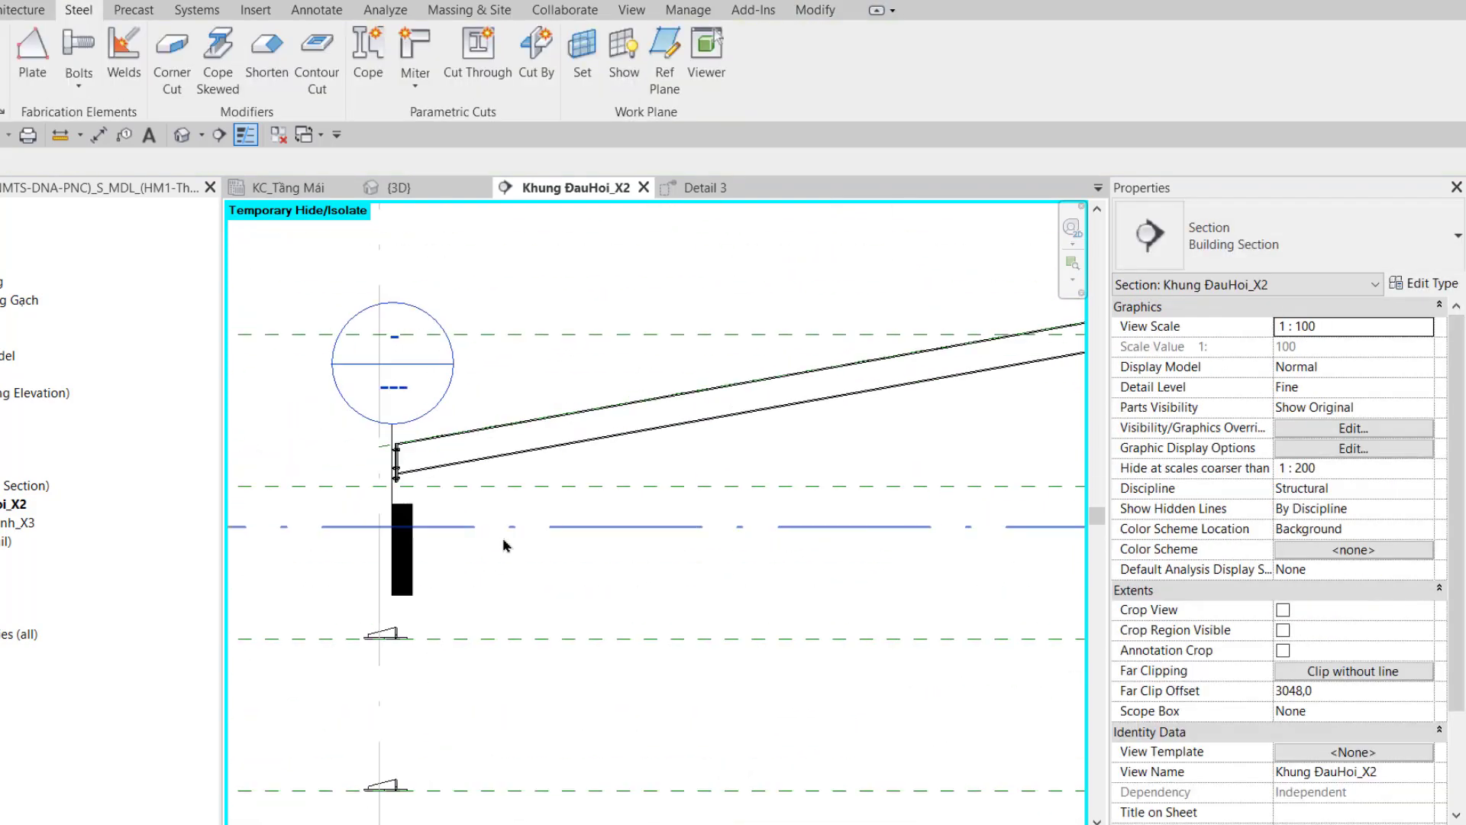
{"action": "left_click", "coordinate": [417, 540]}
{"action": "scroll", "coordinate": [417, 540], "scroll_direction": "down", "scroll_amount": 2}
{"action": "scroll", "coordinate": [305, 531], "scroll_direction": "up", "scroll_amount": 3}
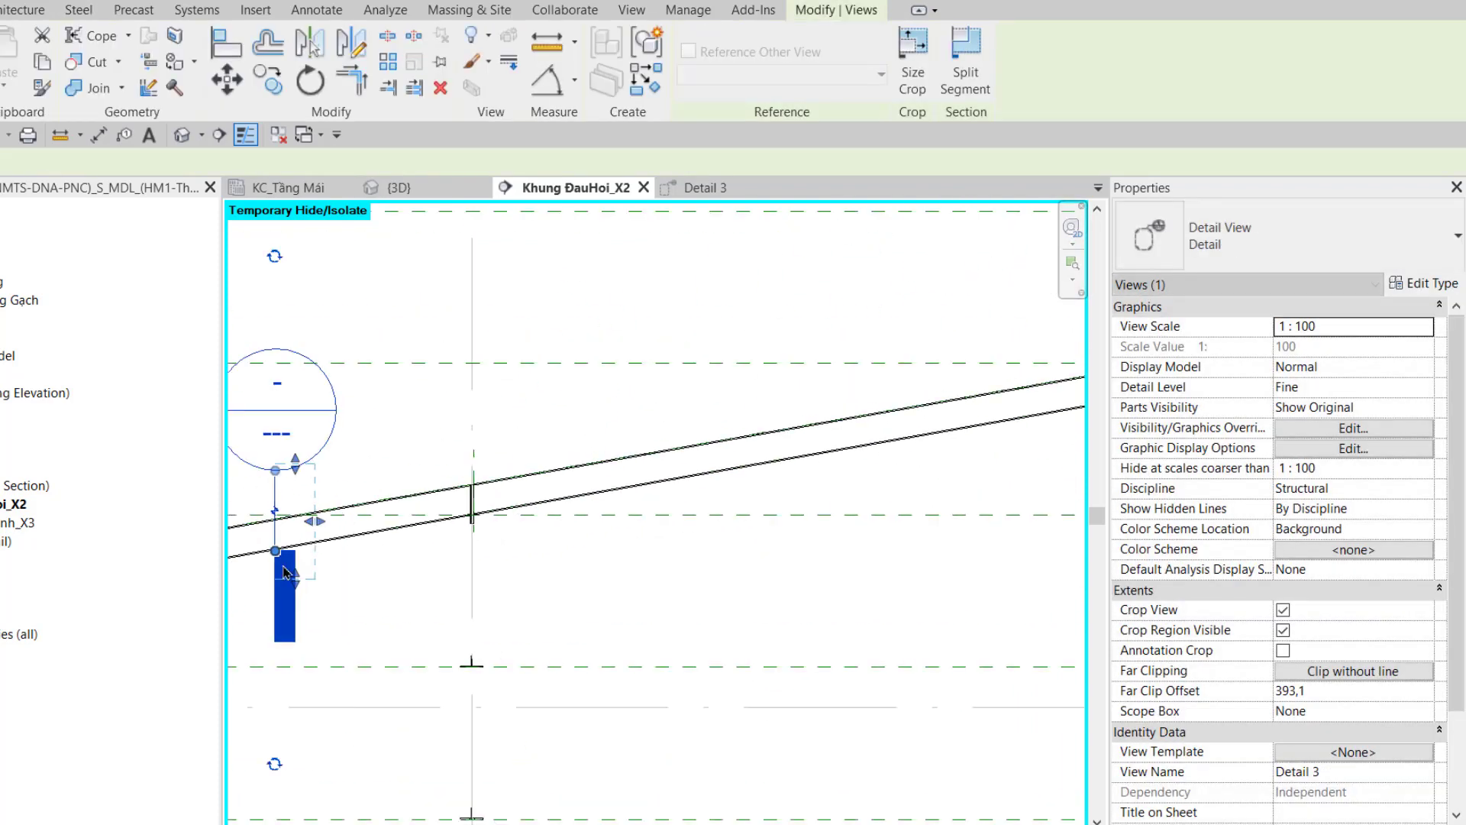
{"action": "scroll", "coordinate": [293, 528], "scroll_direction": "up", "scroll_amount": 2}
Move the Detail 3 callout over both end plates and open Detail 3
{"action": "middle_click_drag", "start_coordinate": [293, 529], "coordinate": [520, 450]}
{"action": "scroll", "coordinate": [520, 450], "scroll_direction": "up", "scroll_amount": 2}
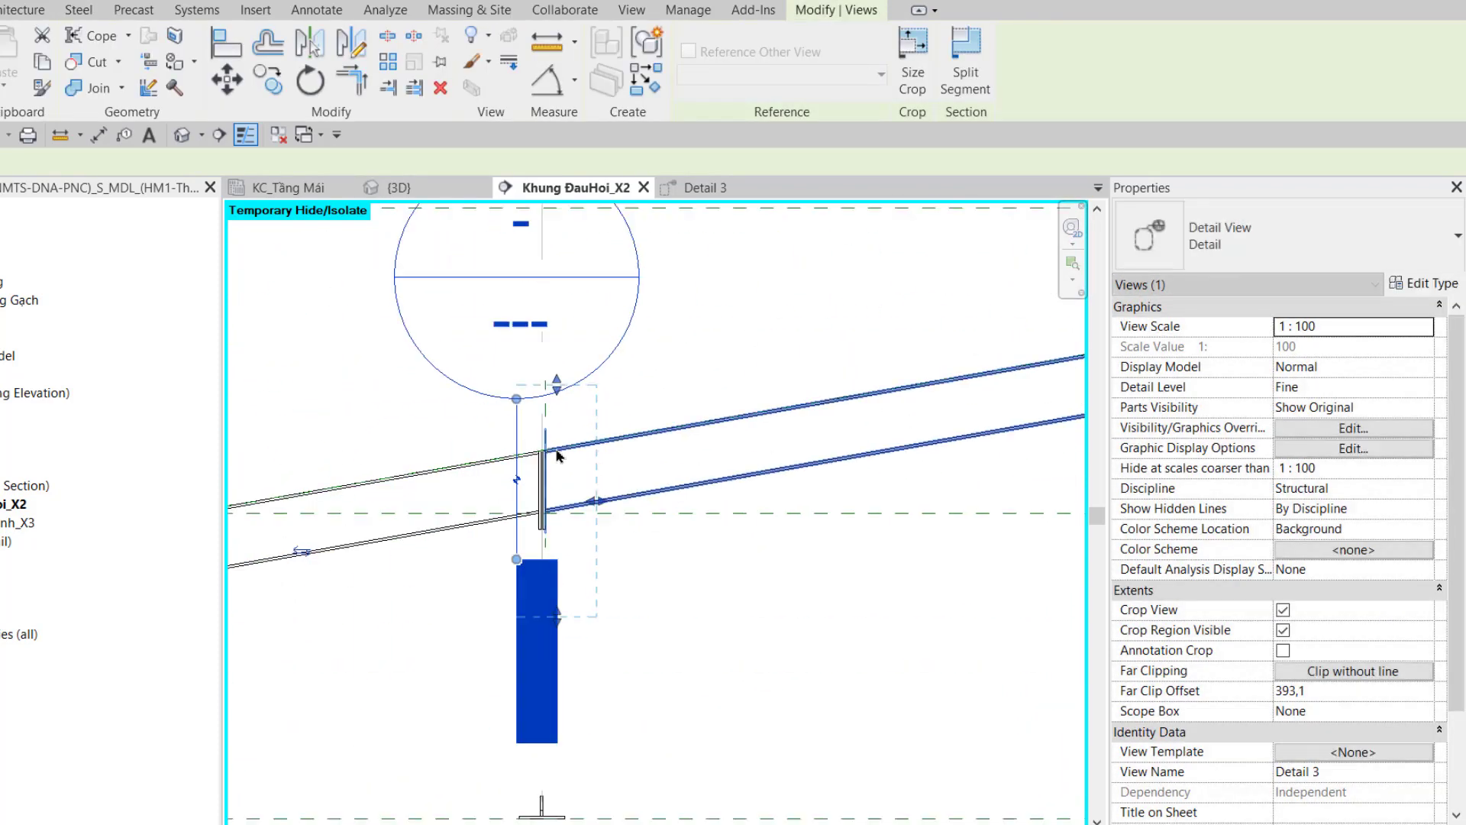
{"action": "scroll", "coordinate": [511, 457], "scroll_direction": "up", "scroll_amount": 2}
{"action": "left_click_drag", "start_coordinate": [456, 410], "coordinate": [524, 393]}
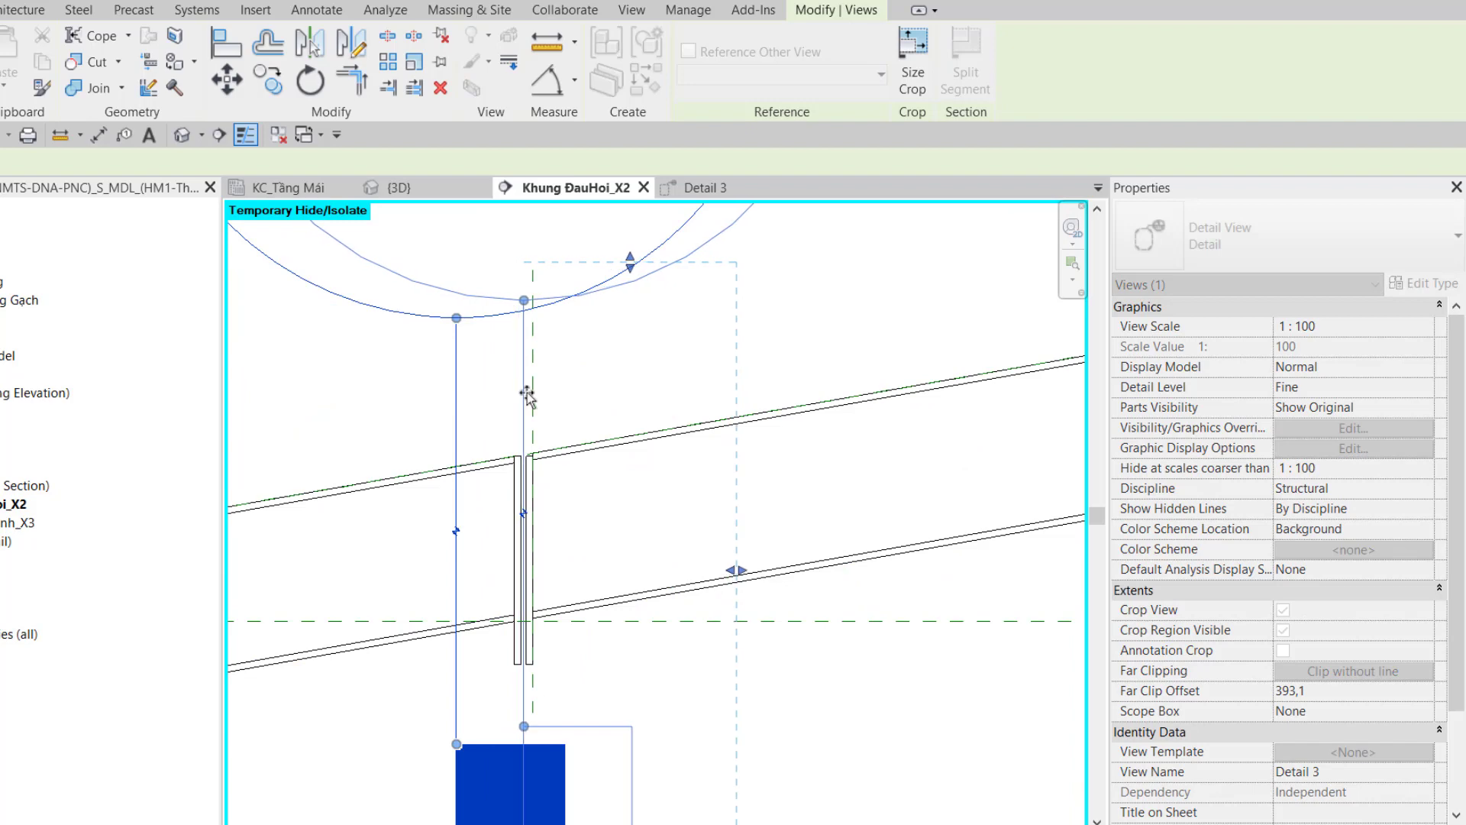
{"action": "left_click", "coordinate": [645, 426]}
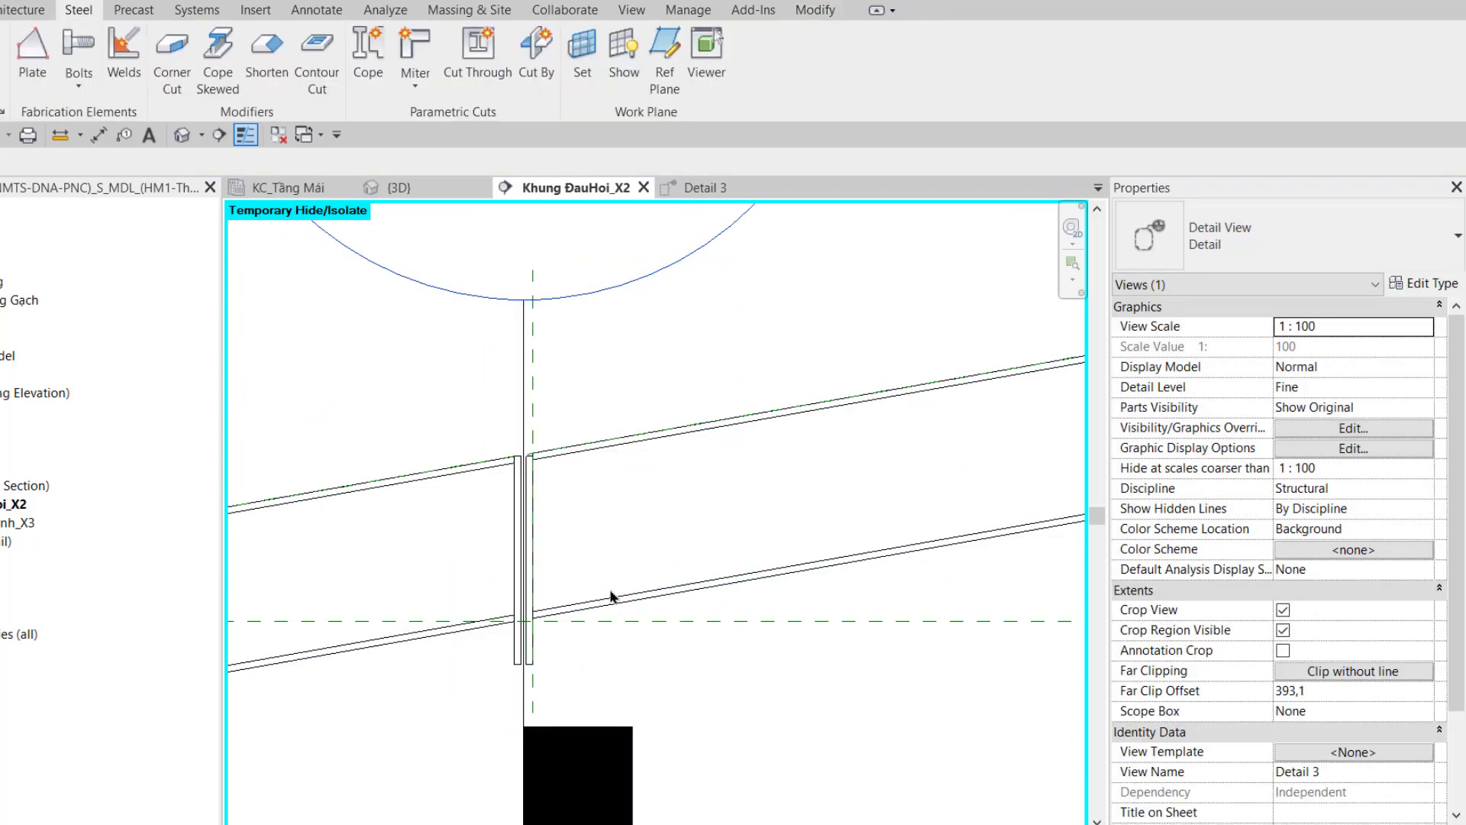
{"action": "double_click", "coordinate": [642, 414]}
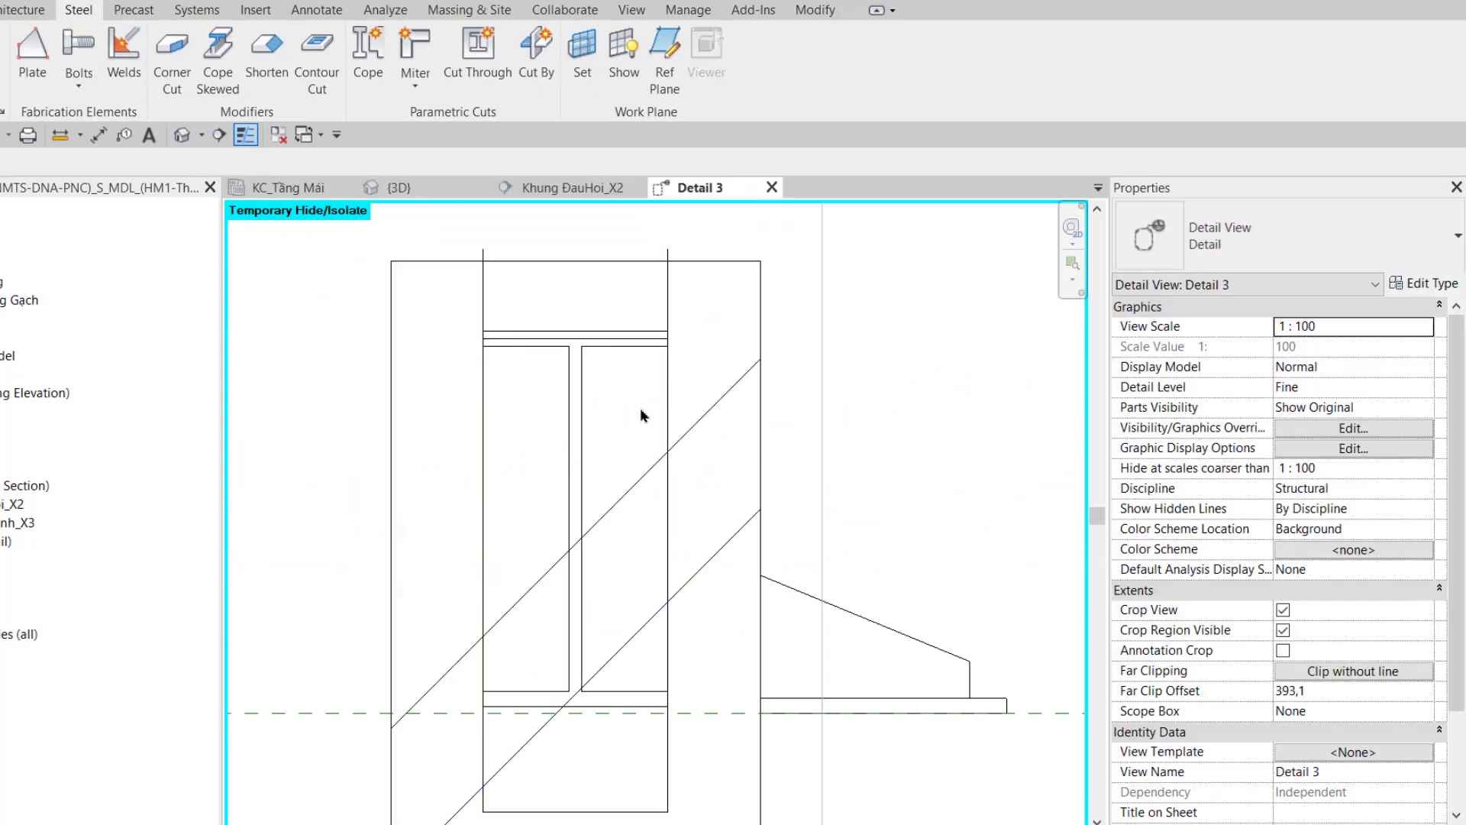
Align the second end plate's boundary edge and finish its outline edit
{"action": "left_click", "coordinate": [667, 504]}
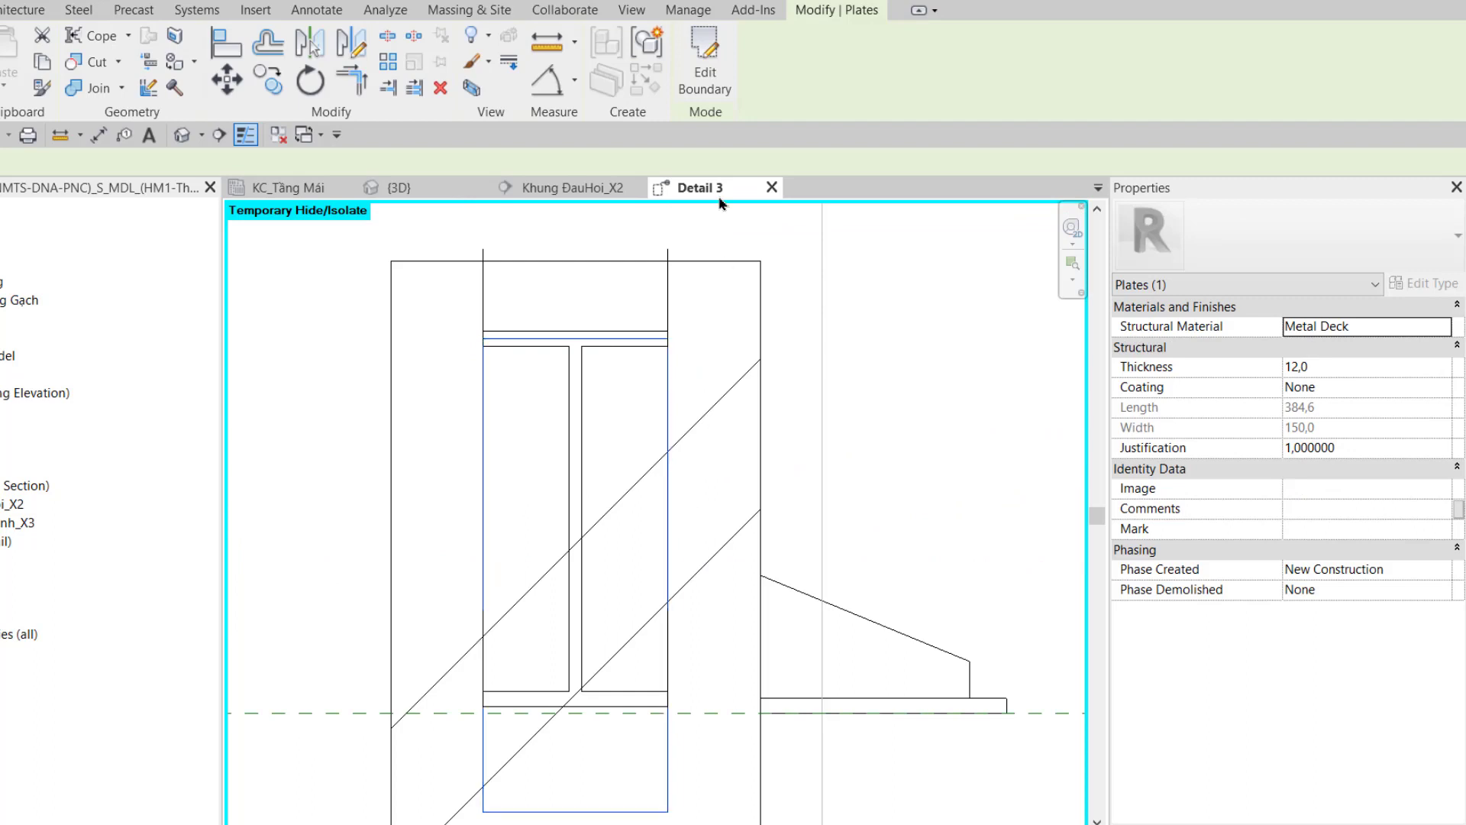
{"action": "left_click", "coordinate": [705, 73]}
{"action": "scroll", "coordinate": [553, 329], "scroll_direction": "up", "scroll_amount": 2}
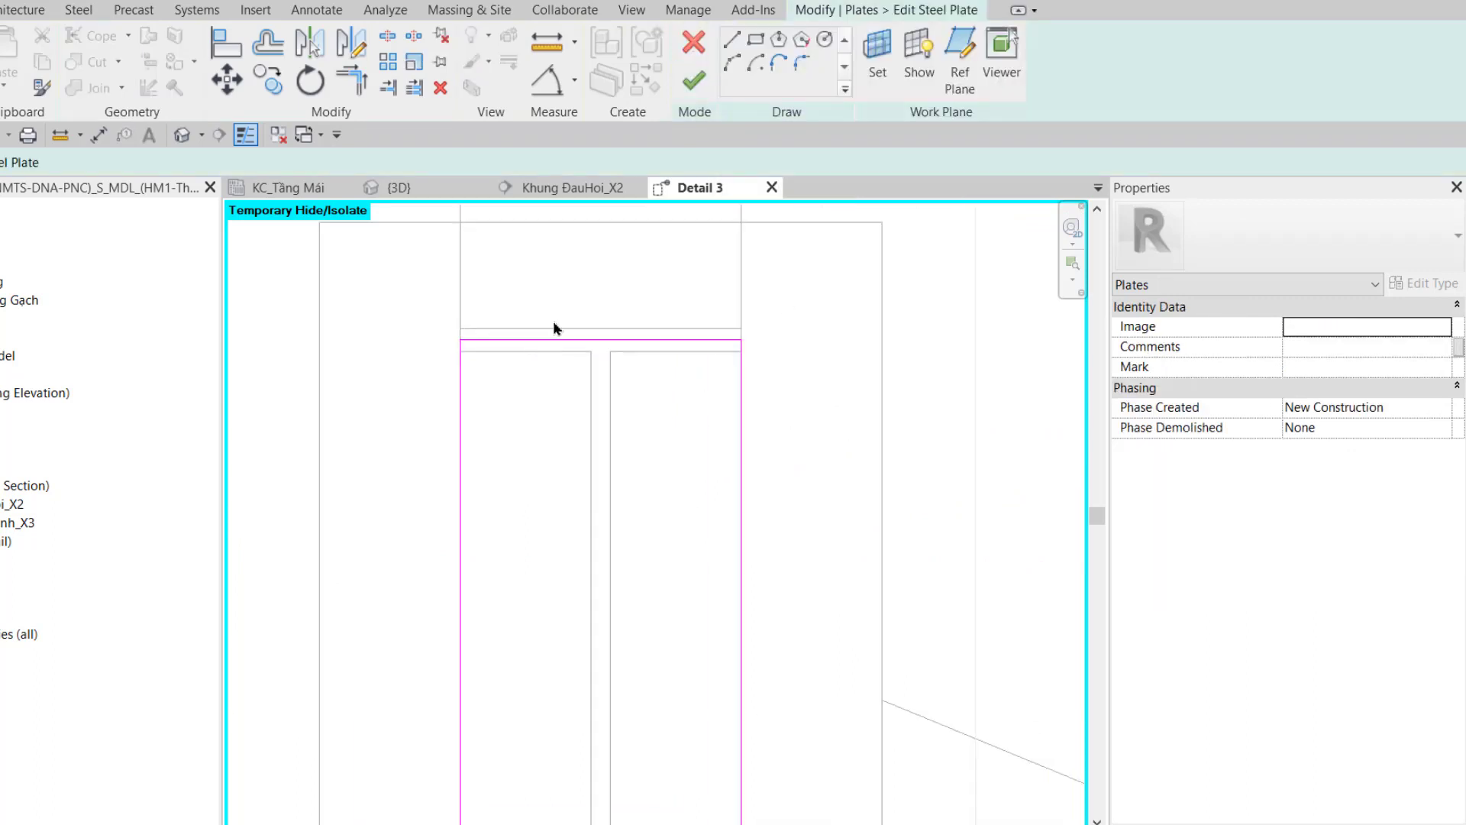
{"action": "key", "text": "a"}
{"action": "key", "text": "l"}
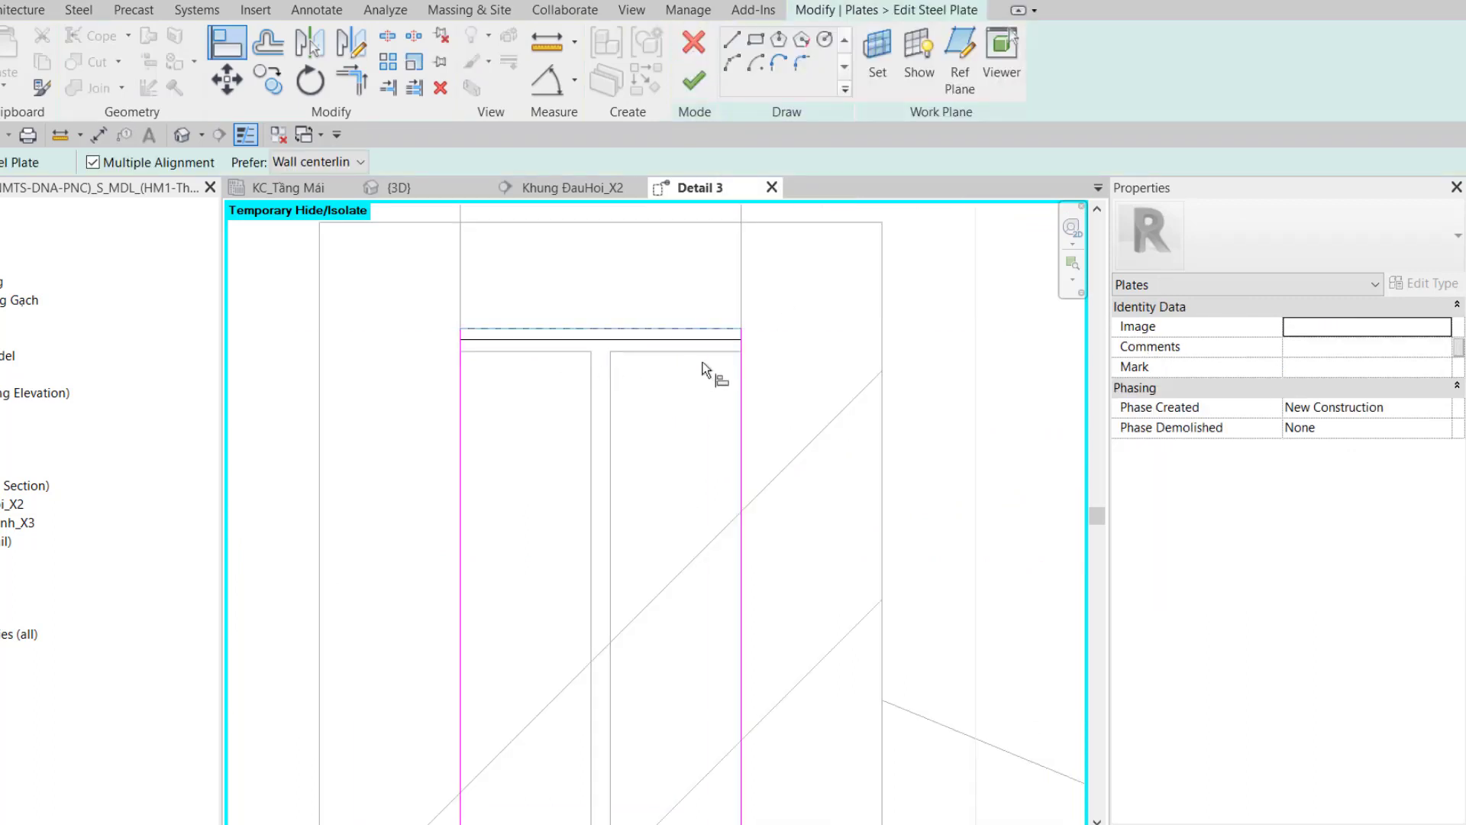
{"action": "scroll", "coordinate": [704, 365], "scroll_direction": "down", "scroll_amount": 2}
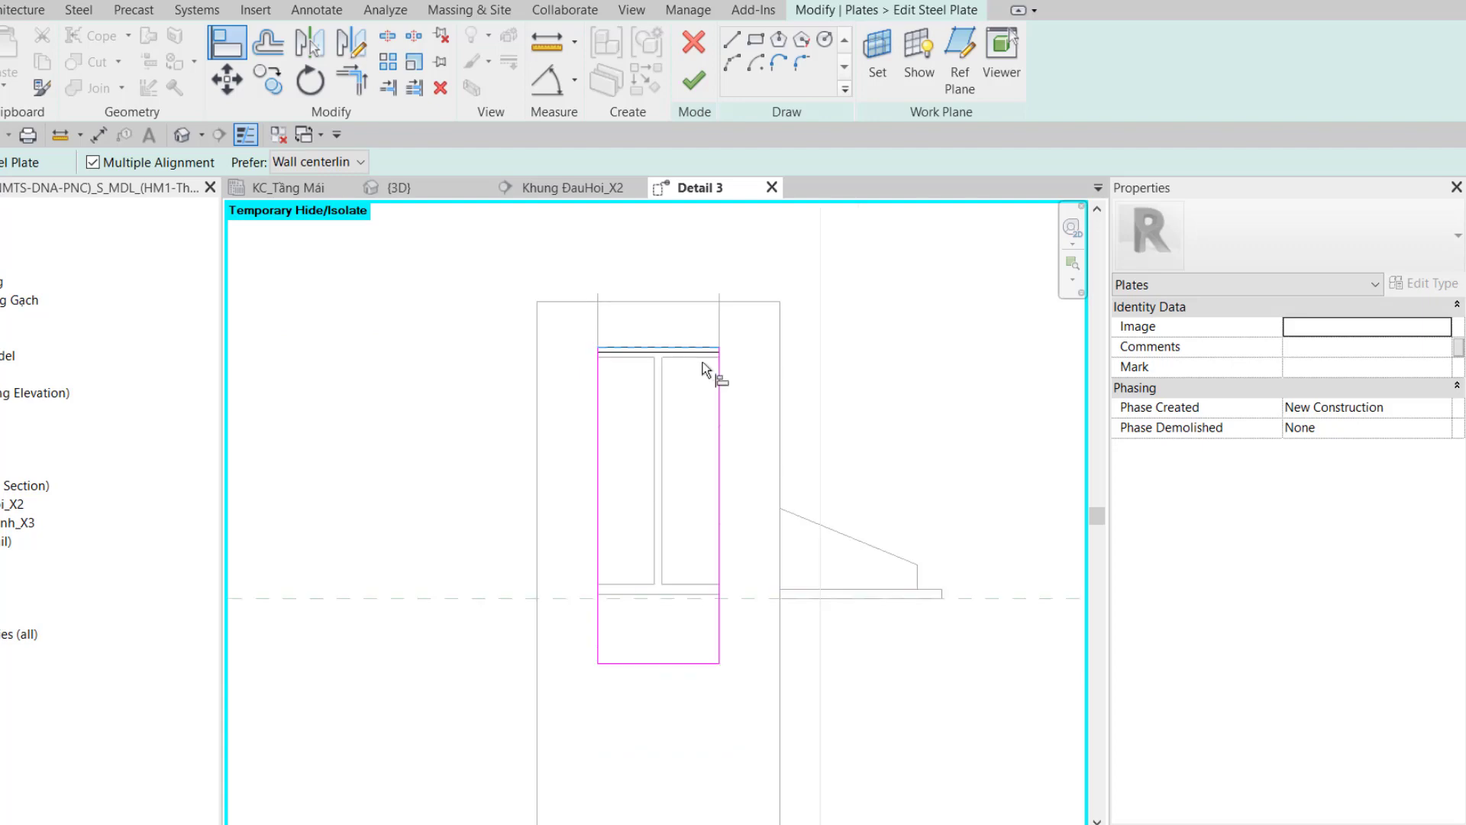
{"action": "left_click", "coordinate": [694, 80]}
{"action": "left_click", "coordinate": [909, 371]}
Orbit the {3D} view to inspect both end plates at the beam end
{"action": "left_click", "coordinate": [400, 190]}
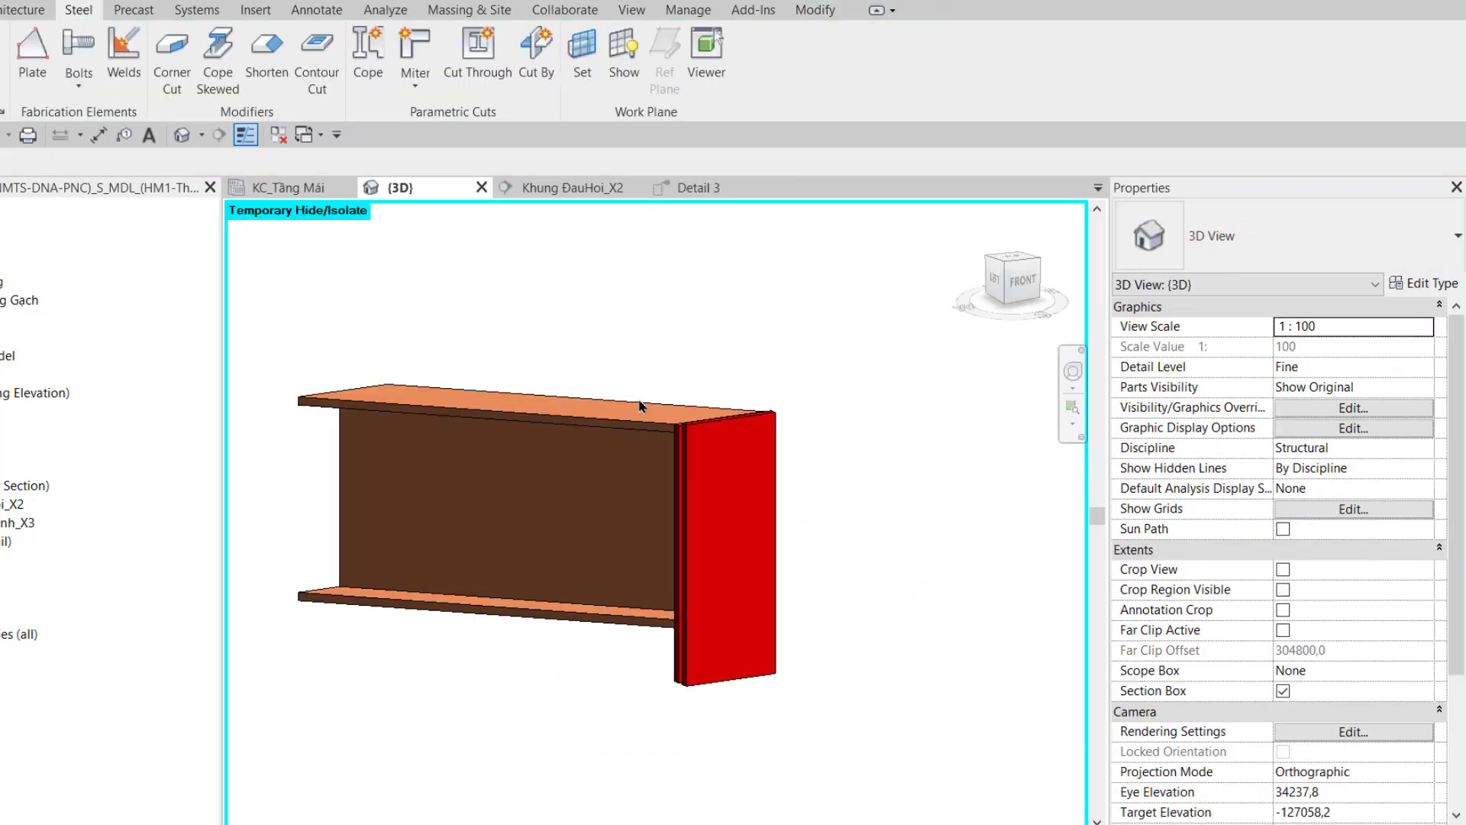
{"action": "scroll", "coordinate": [730, 658], "scroll_direction": "up", "scroll_amount": 2}
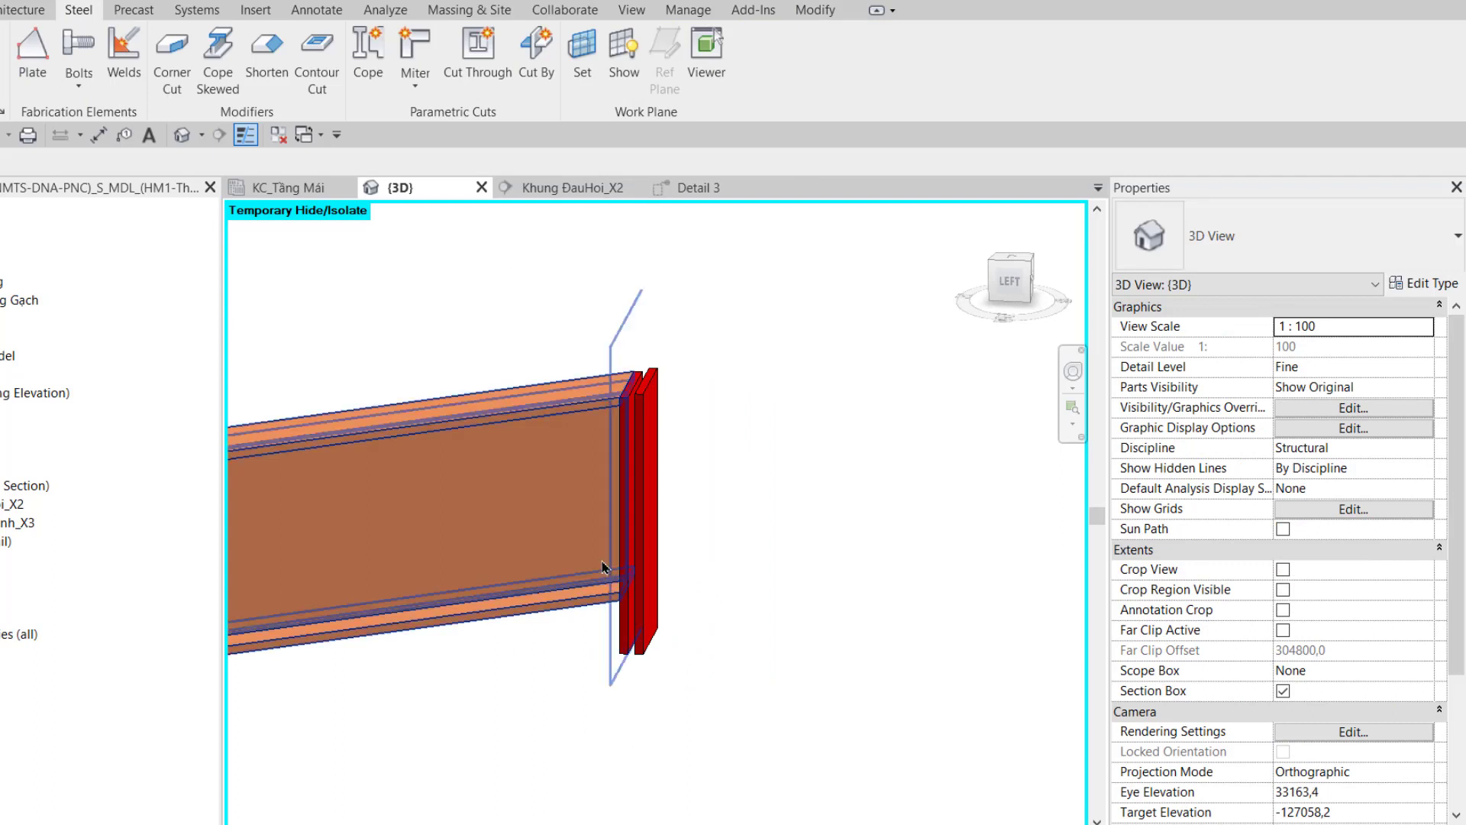
{"action": "mouse_move", "coordinate": [604, 558]}
{"action": "middle_mouse_down", "text": "shift"}
{"action": "mouse_move", "coordinate": [616, 671]}
{"action": "mouse_move", "coordinate": [557, 616]}
{"action": "middle_mouse_up", "text": "shift"}
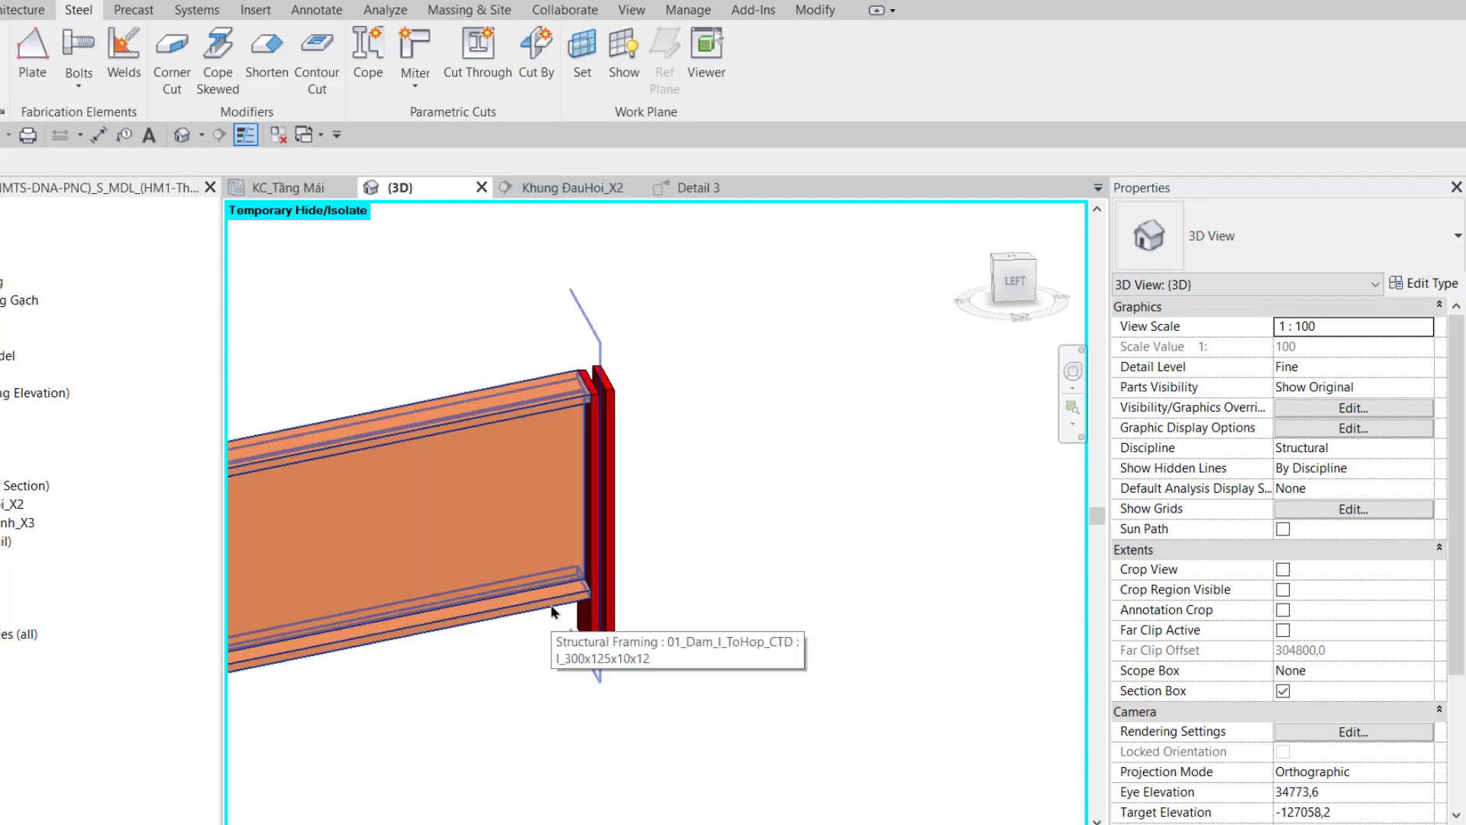
{"action": "mouse_move", "coordinate": [828, 533]}
{"action": "middle_mouse_down", "text": "shift"}
{"action": "mouse_move", "coordinate": [703, 557]}
{"action": "mouse_move", "coordinate": [672, 410]}
{"action": "middle_mouse_up", "text": "shift"}
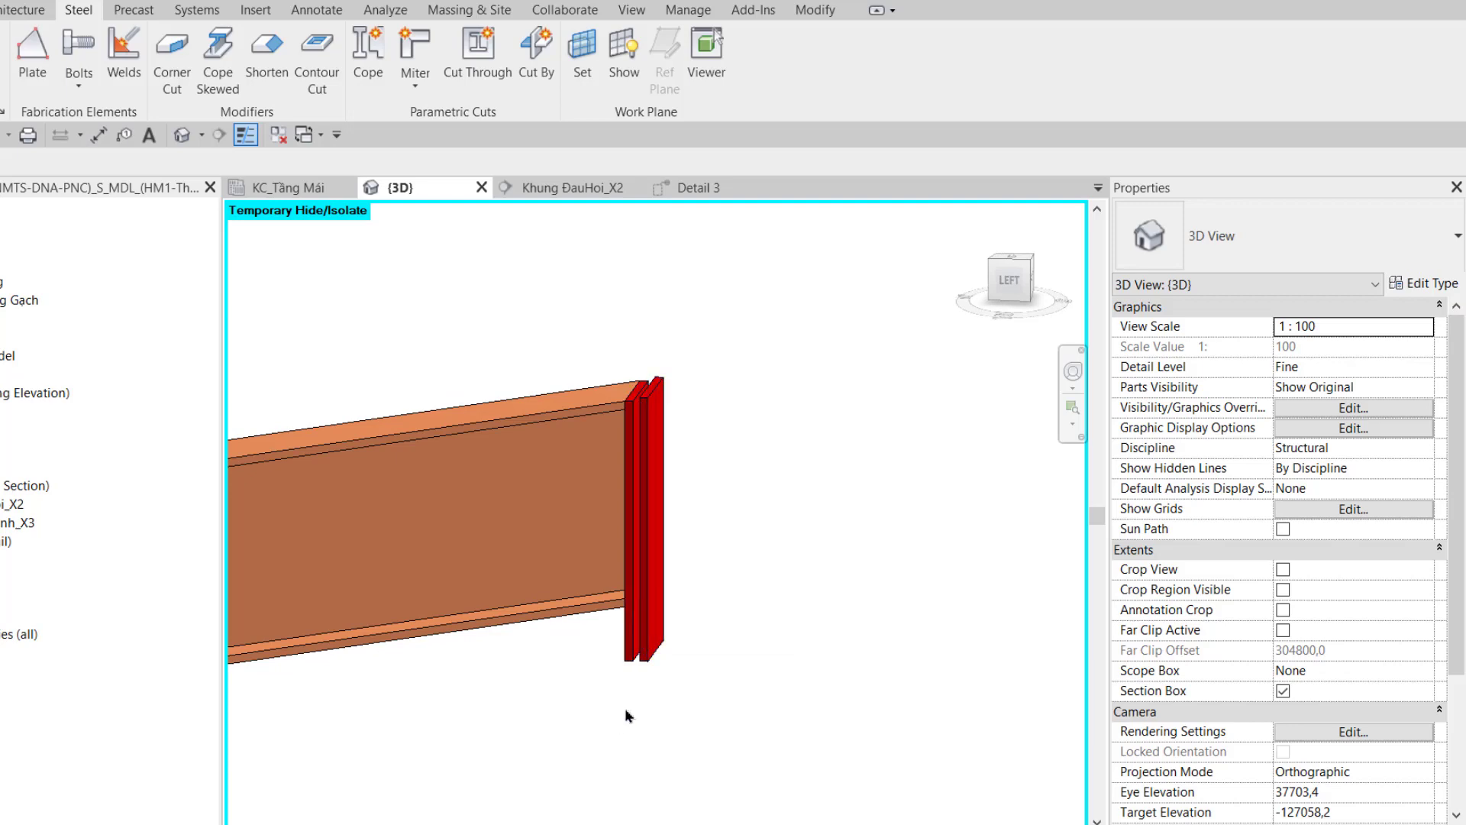
{"action": "middle_click_drag", "start_coordinate": [625, 708], "coordinate": [577, 486], "text": "shift"}
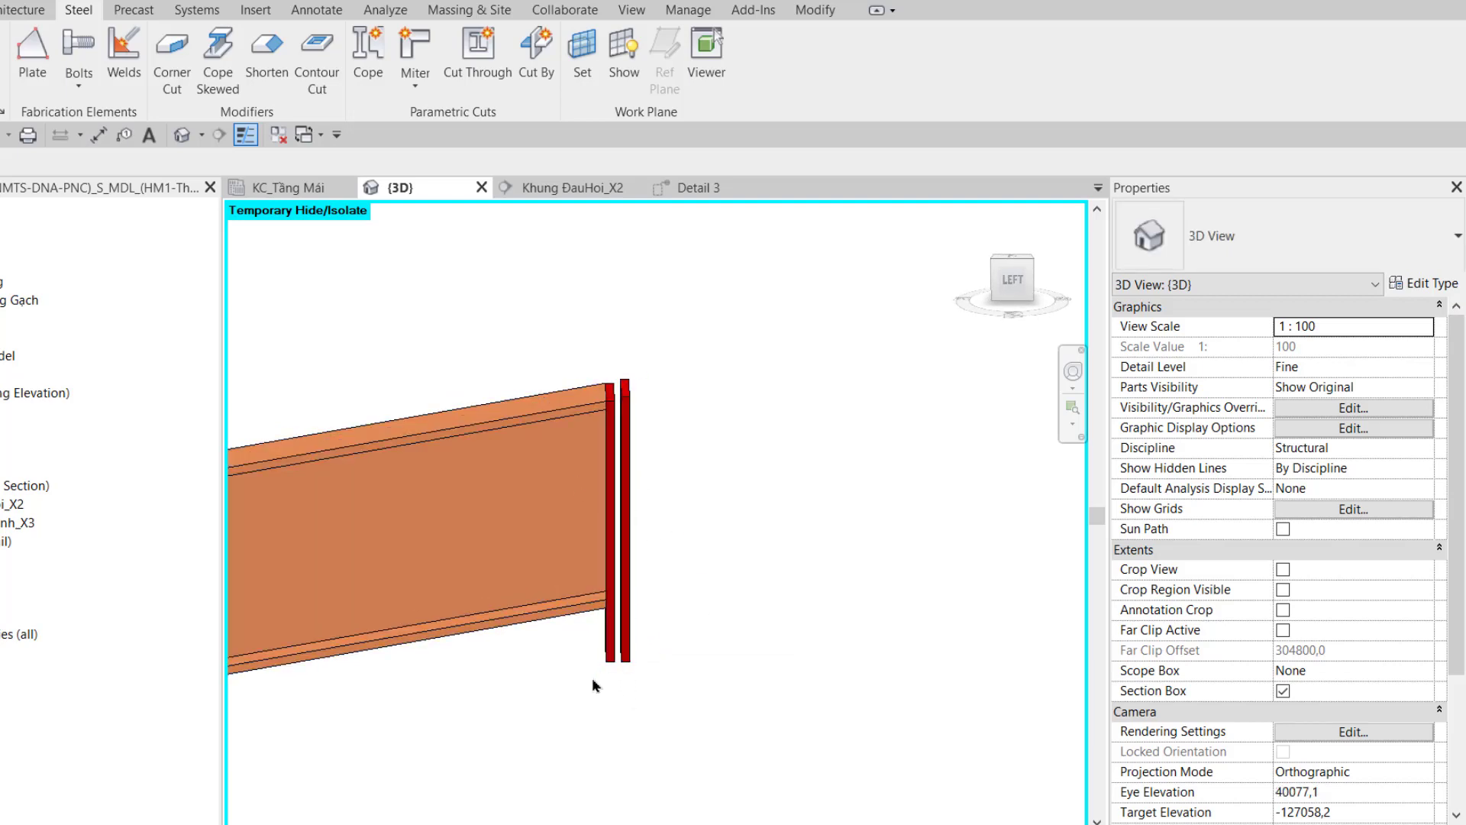
{"action": "mouse_move", "coordinate": [595, 685]}
{"action": "middle_mouse_down", "text": "shift"}
{"action": "mouse_move", "coordinate": [650, 662]}
{"action": "mouse_move", "coordinate": [475, 311]}
{"action": "middle_mouse_up", "text": "shift"}
Add bolts through both end plates, sketching a rectangle from the web corner to the opposite plate corner
{"action": "left_click", "coordinate": [79, 80]}
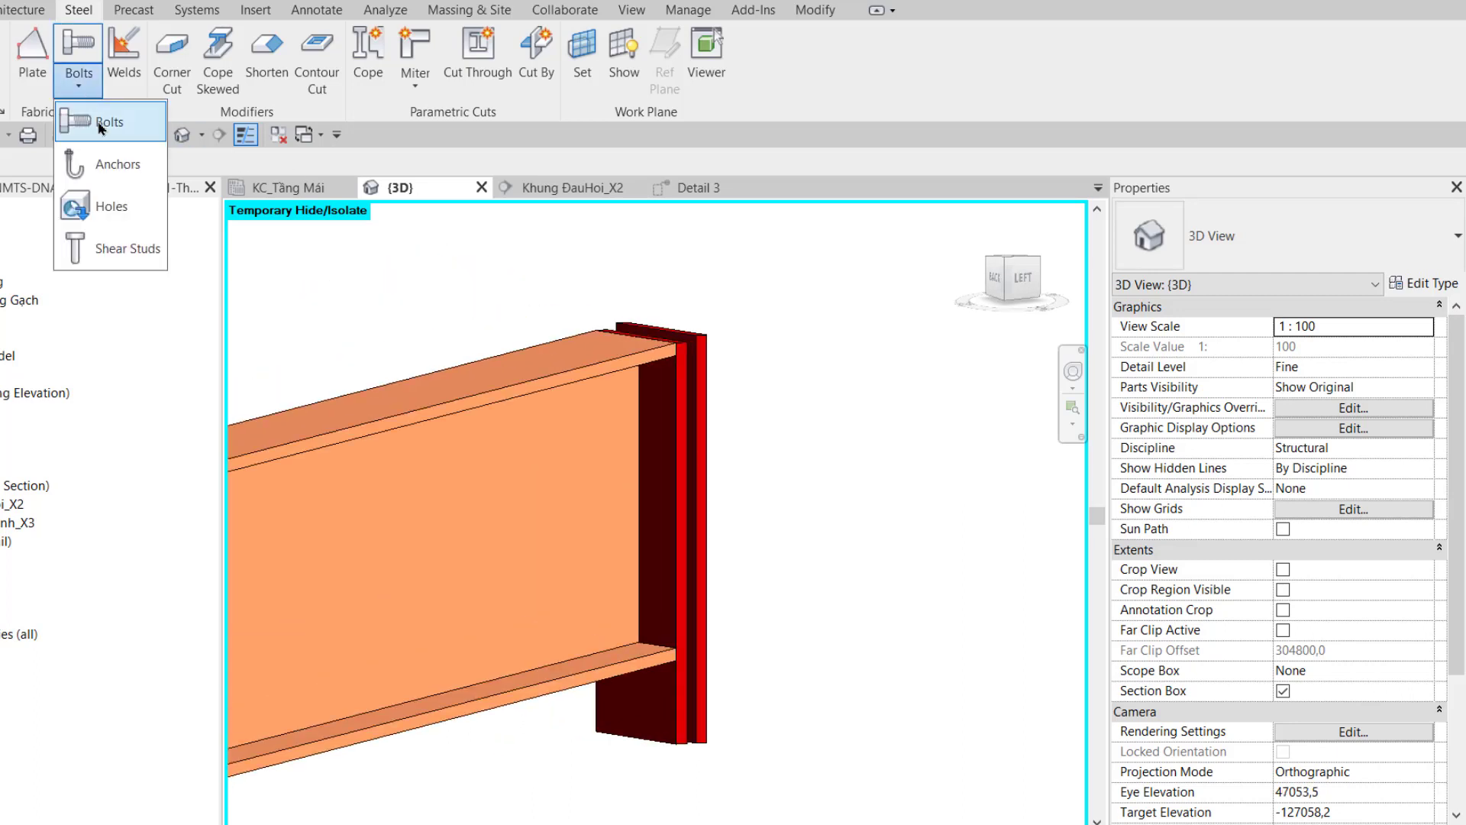
{"action": "left_click", "coordinate": [101, 128]}
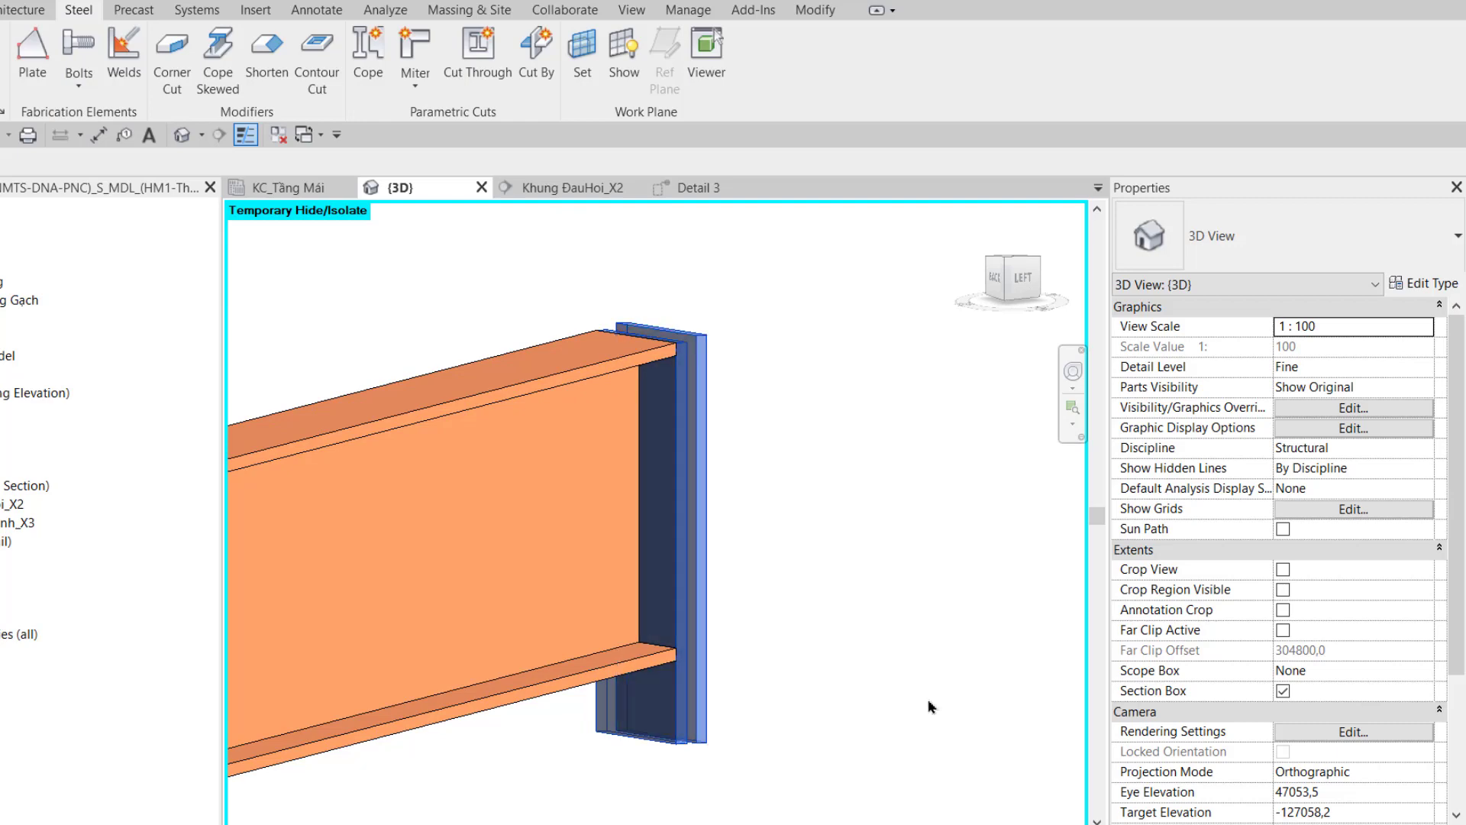
{"action": "mouse_move", "coordinate": [931, 707]}
{"action": "middle_mouse_down", "text": "shift"}
{"action": "mouse_move", "coordinate": [856, 693]}
{"action": "mouse_move", "coordinate": [853, 706]}
{"action": "mouse_move", "coordinate": [830, 686]}
{"action": "middle_mouse_up", "text": "shift"}
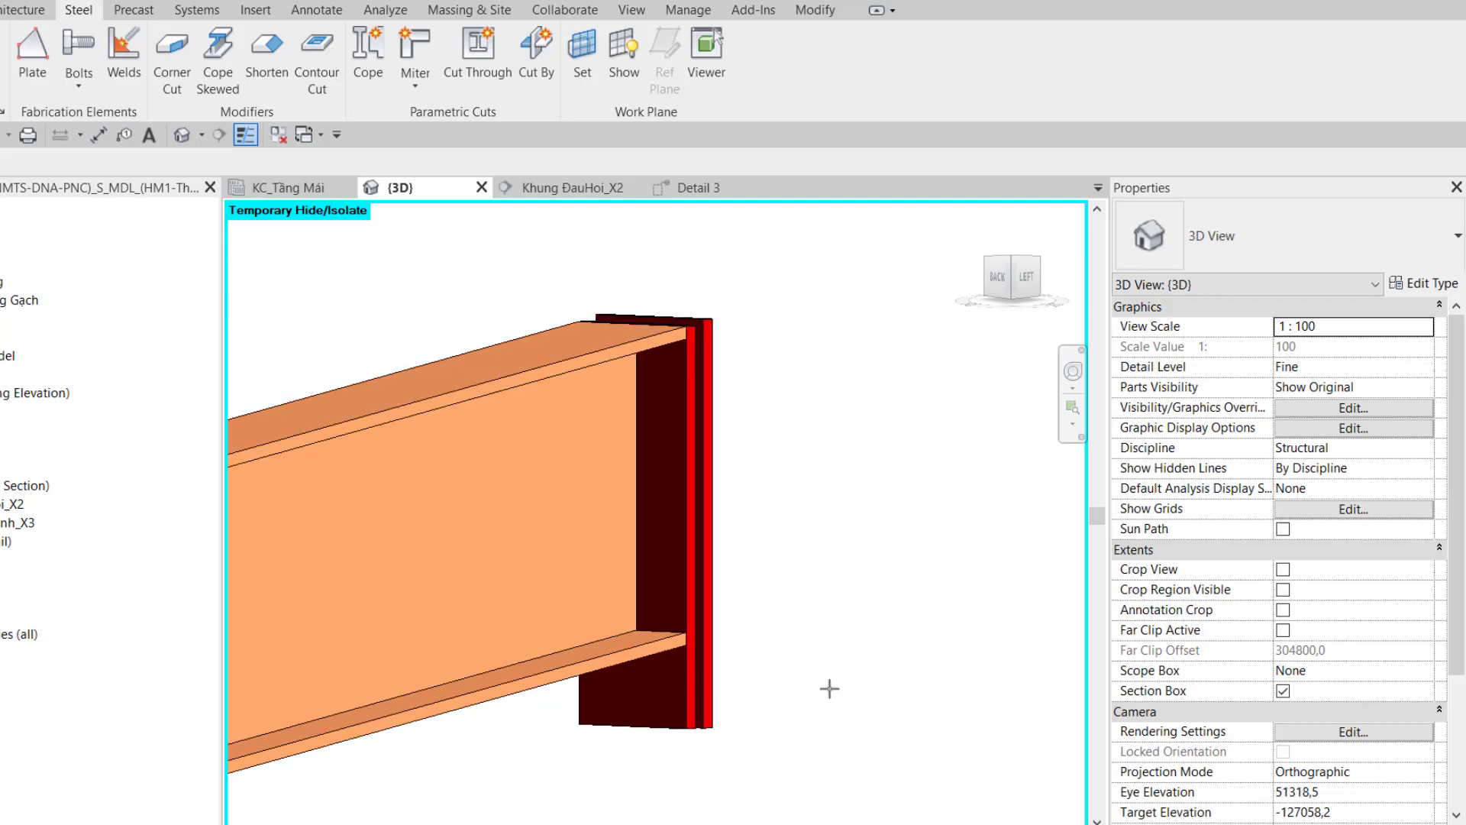
{"action": "left_click", "coordinate": [672, 584]}
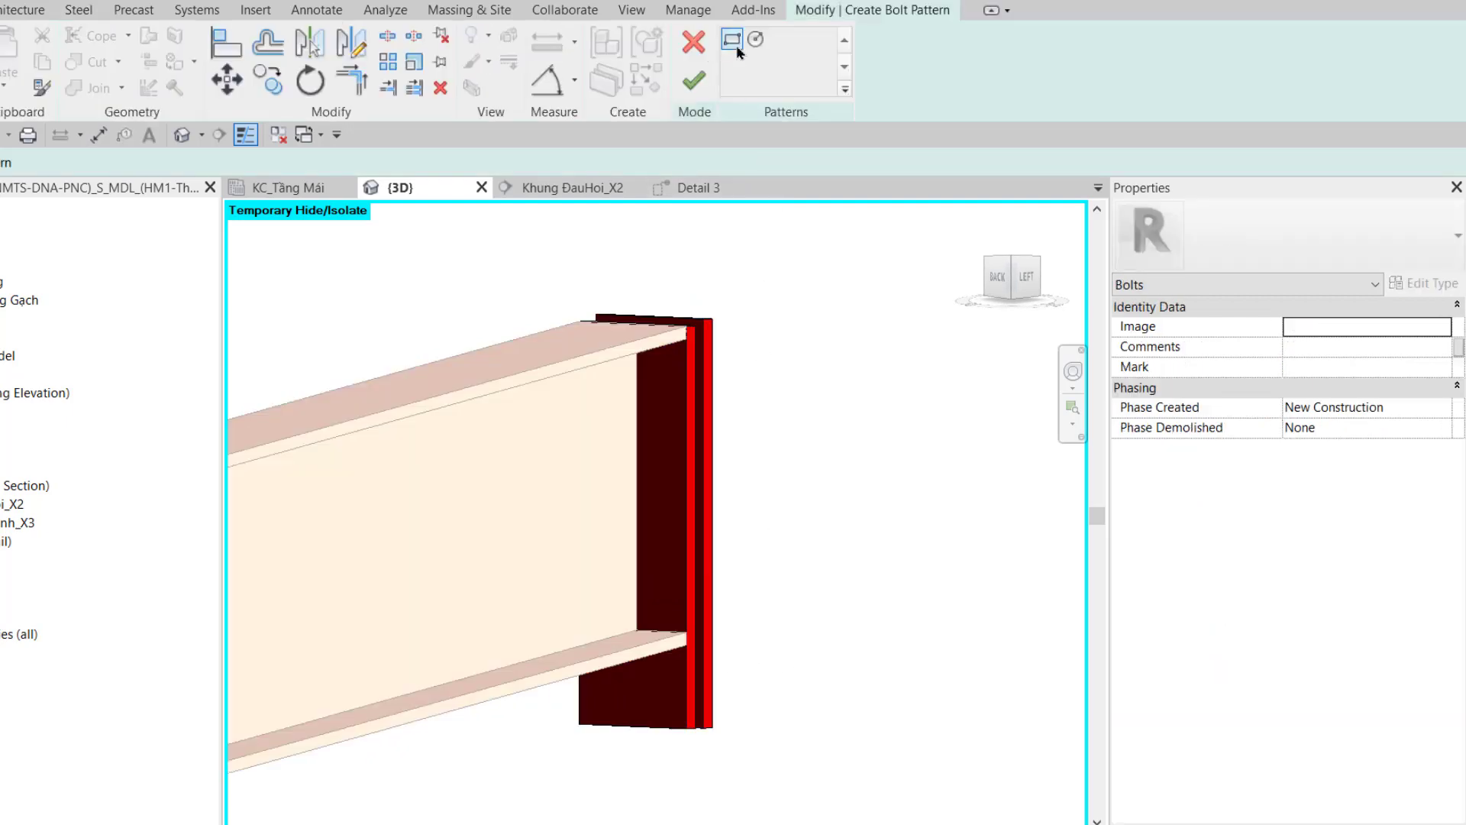
{"action": "left_click", "coordinate": [687, 631]}
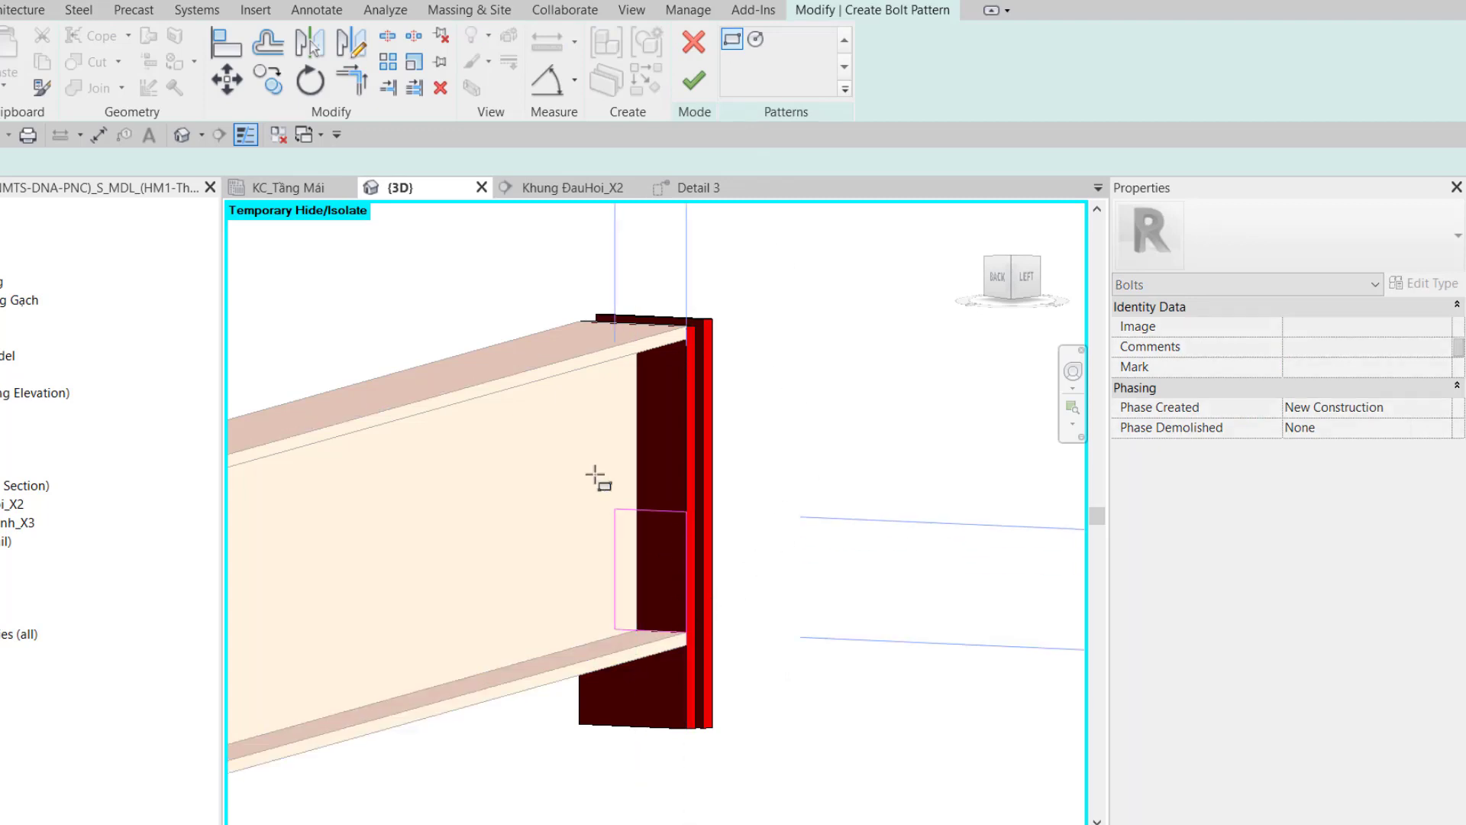
{"action": "middle_click_drag", "start_coordinate": [521, 527], "coordinate": [386, 362], "text": "shift"}
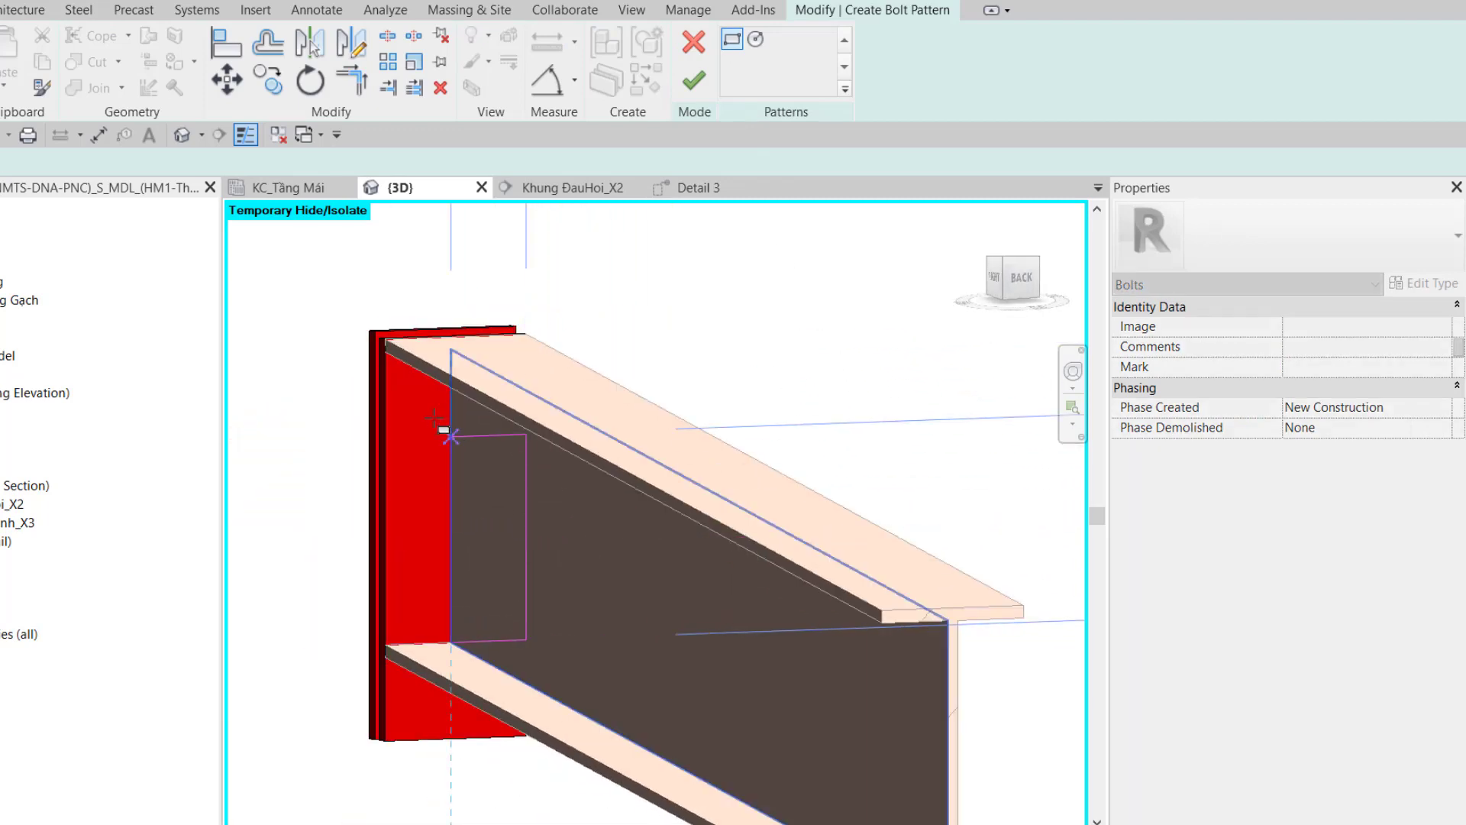
{"action": "left_click", "coordinate": [385, 362]}
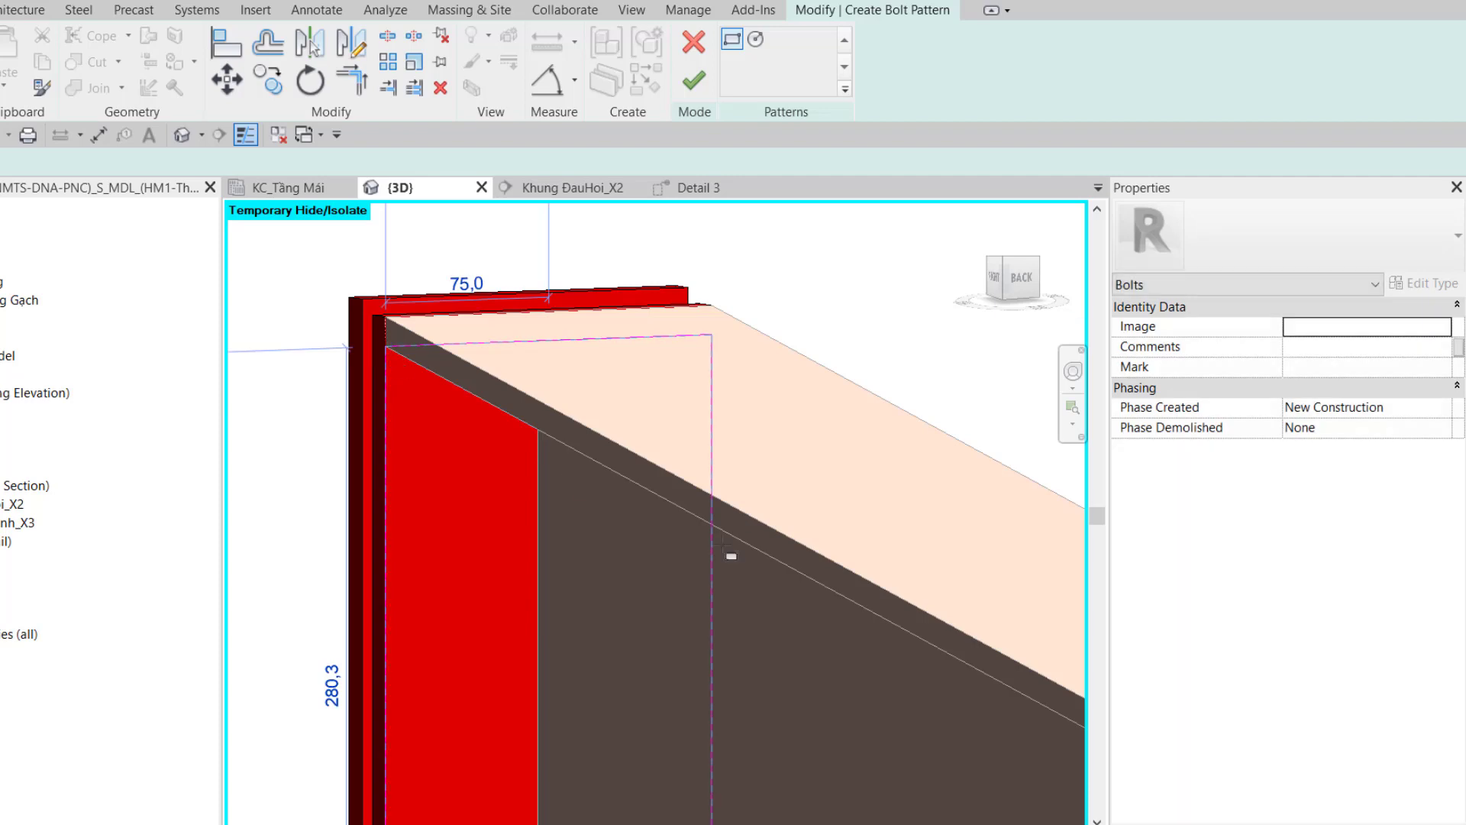
{"action": "scroll", "coordinate": [726, 580], "scroll_direction": "down", "scroll_amount": 3}
{"action": "mouse_move", "coordinate": [727, 574]}
{"action": "middle_mouse_down", "text": "shift"}
{"action": "mouse_move", "coordinate": [763, 615]}
{"action": "mouse_move", "coordinate": [576, 608]}
{"action": "mouse_move", "coordinate": [812, 579]}
{"action": "mouse_move", "coordinate": [926, 606]}
{"action": "mouse_move", "coordinate": [848, 600]}
{"action": "middle_mouse_up", "text": "shift"}
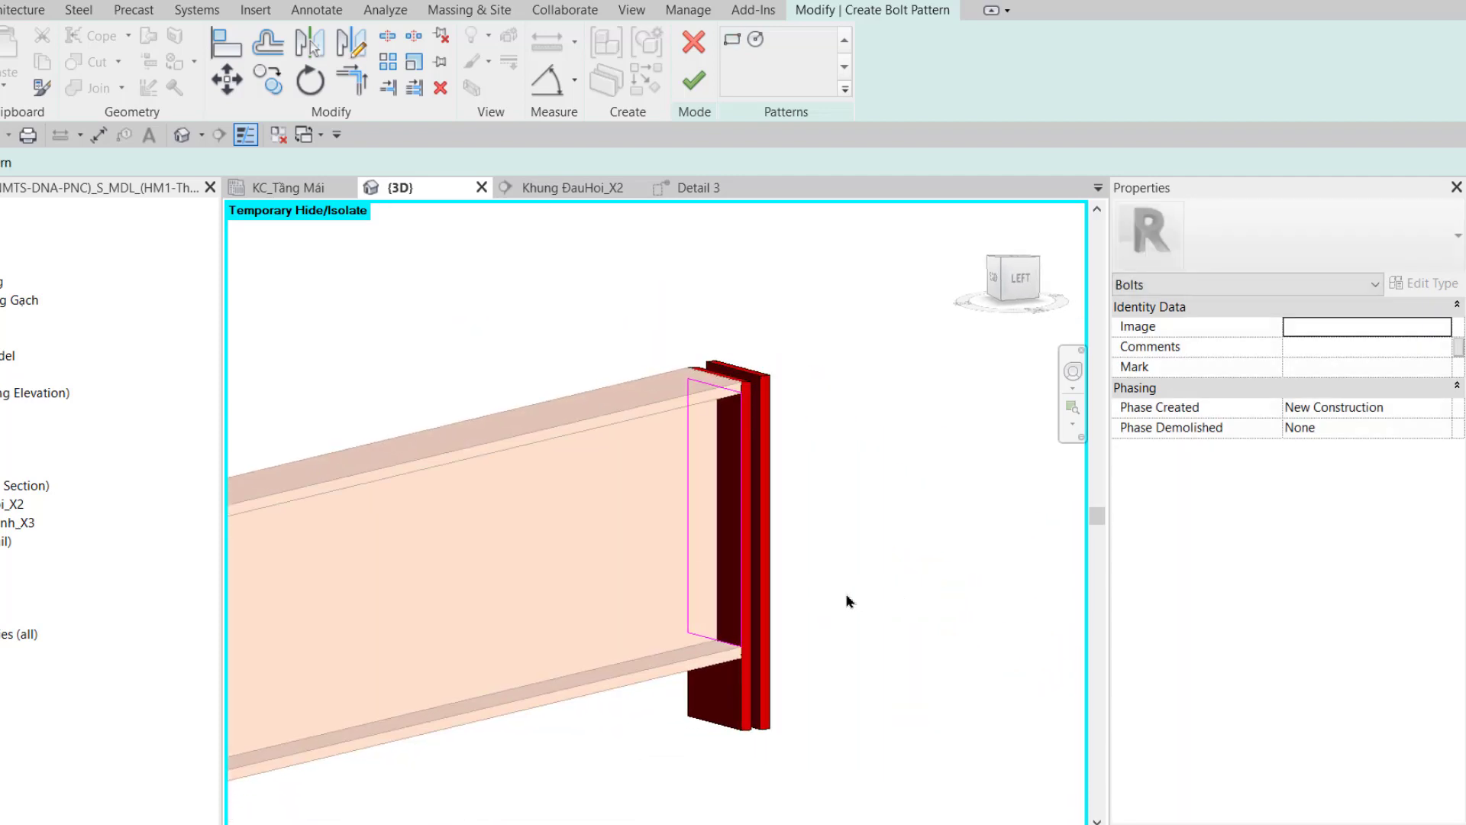
Align the bolt rectangle to the beam section in Detail 3 and finish the pattern
{"action": "left_click", "coordinate": [699, 187]}
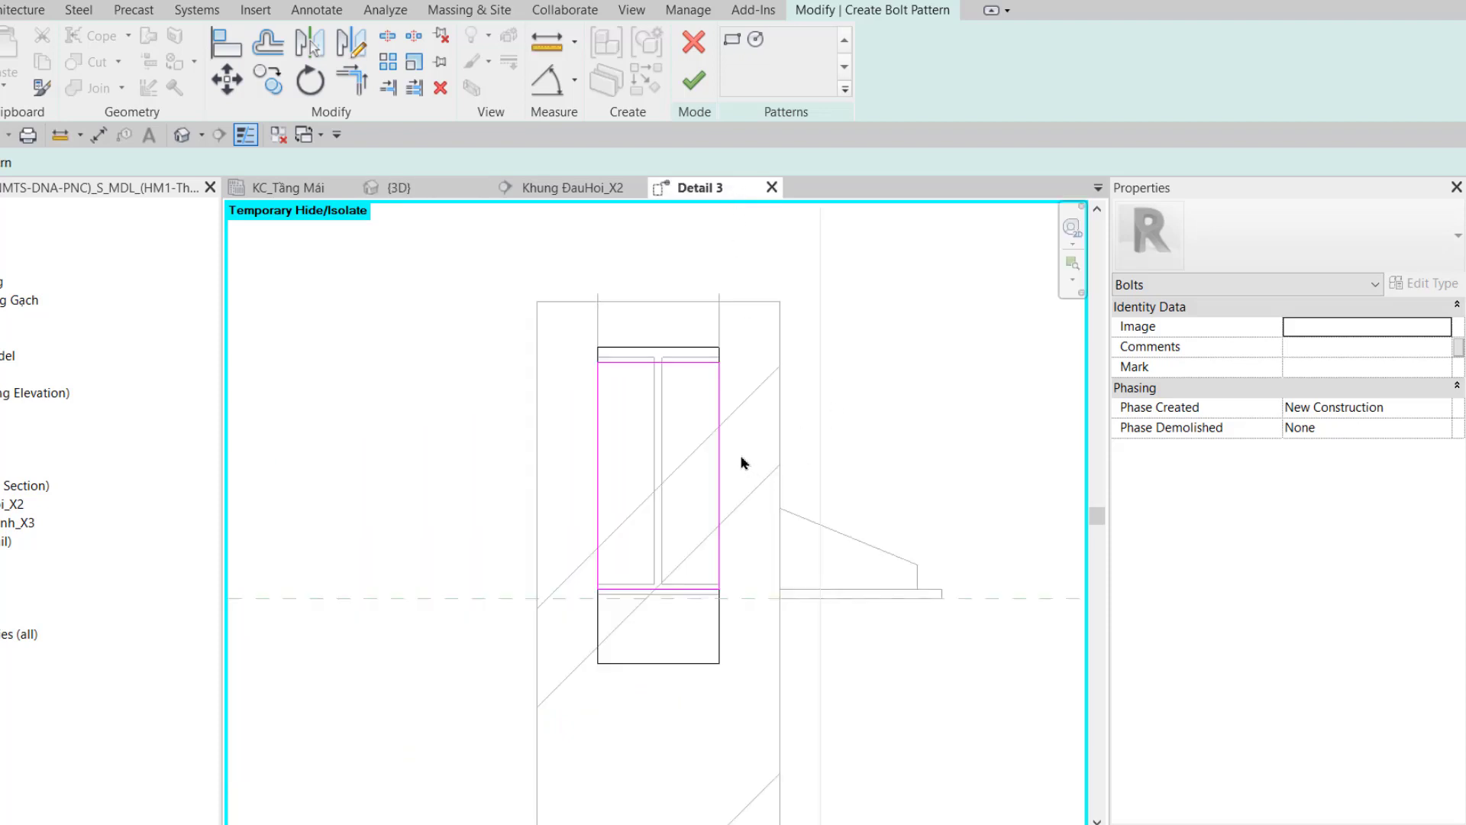
{"action": "scroll", "coordinate": [740, 461], "scroll_direction": "up", "scroll_amount": 2}
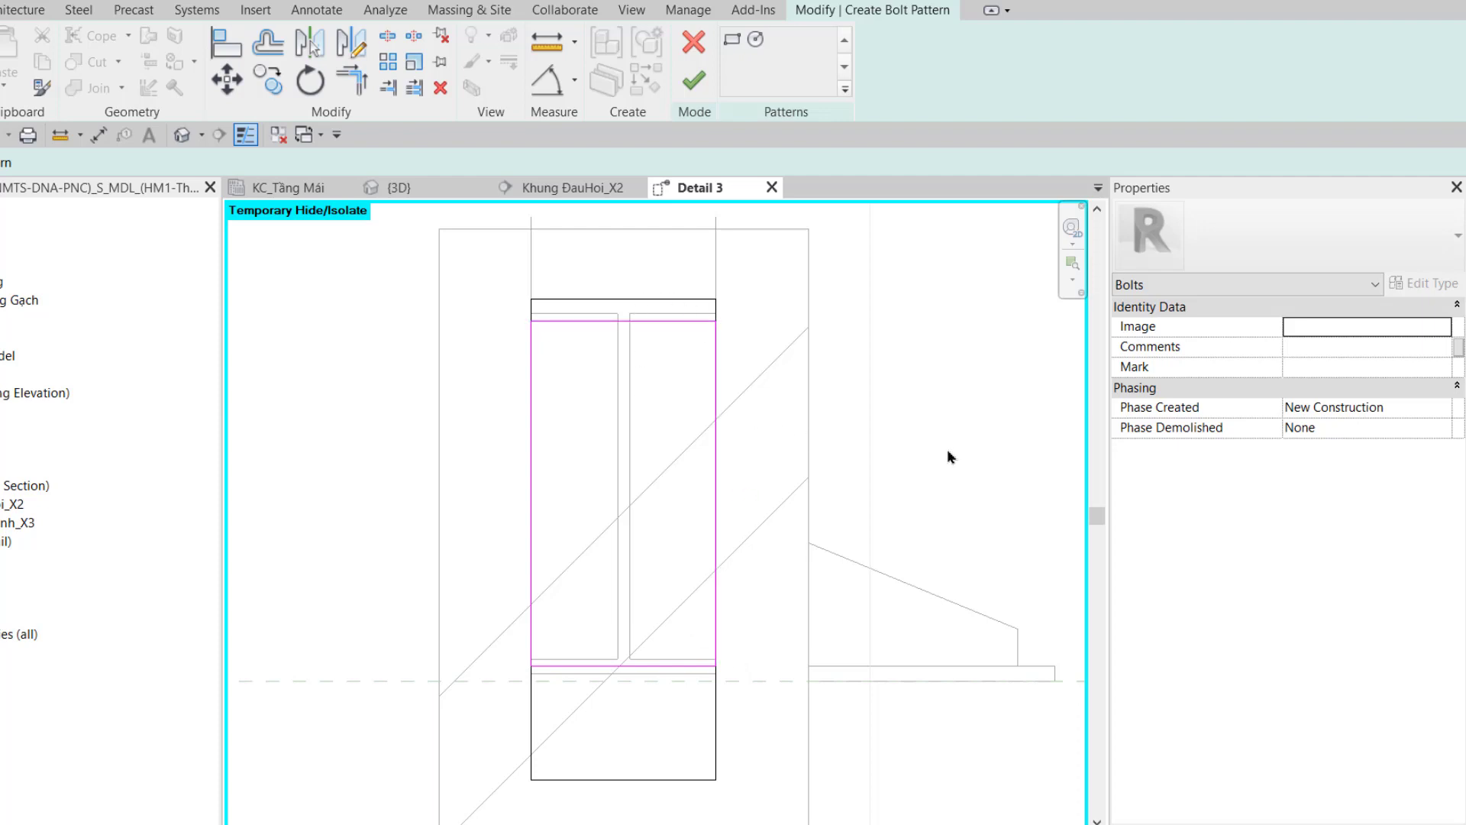
{"action": "key", "text": "a"}
{"action": "key", "text": "l"}
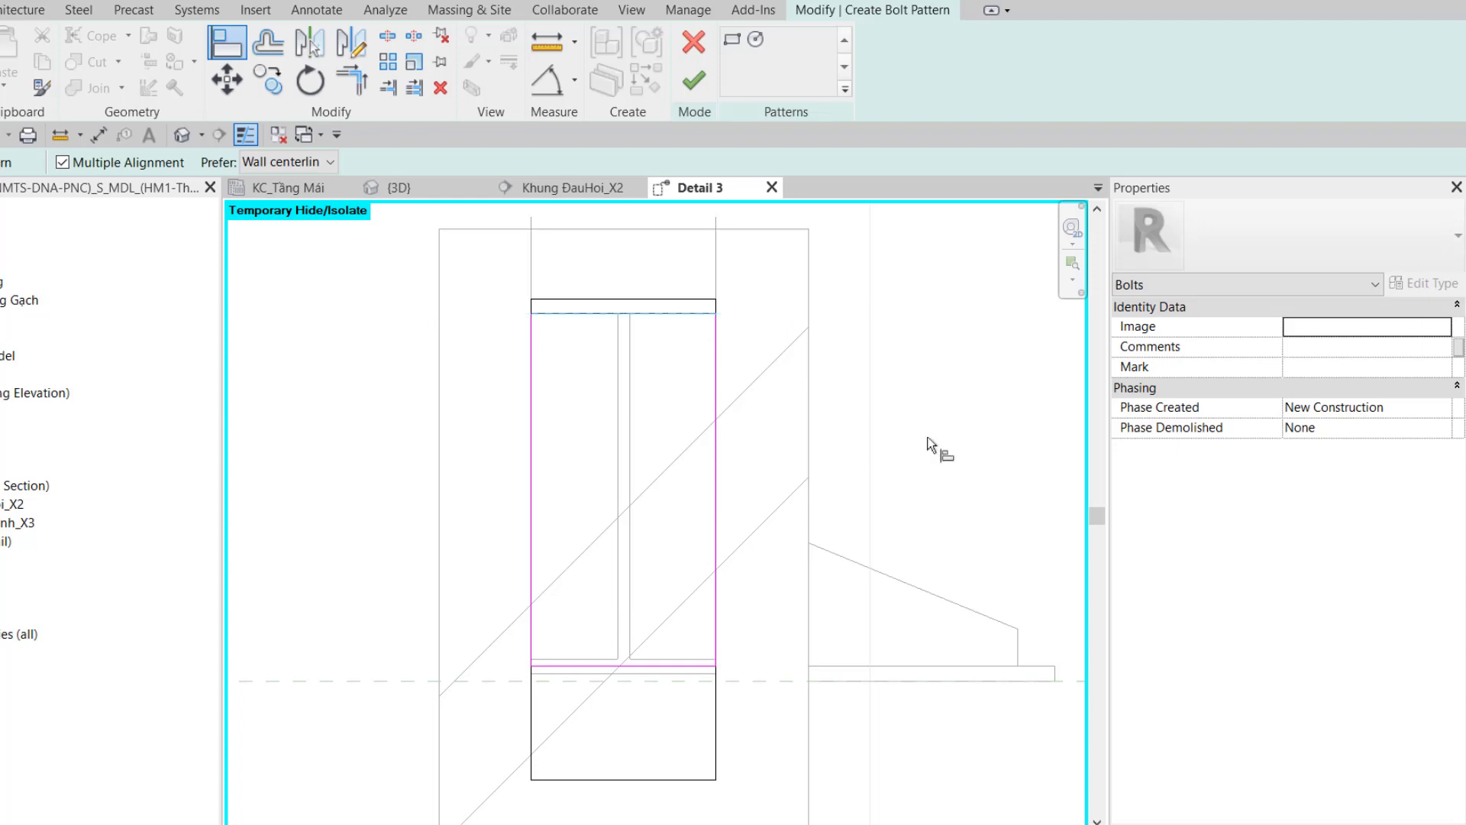
{"action": "scroll", "coordinate": [654, 694], "scroll_direction": "up", "scroll_amount": 3}
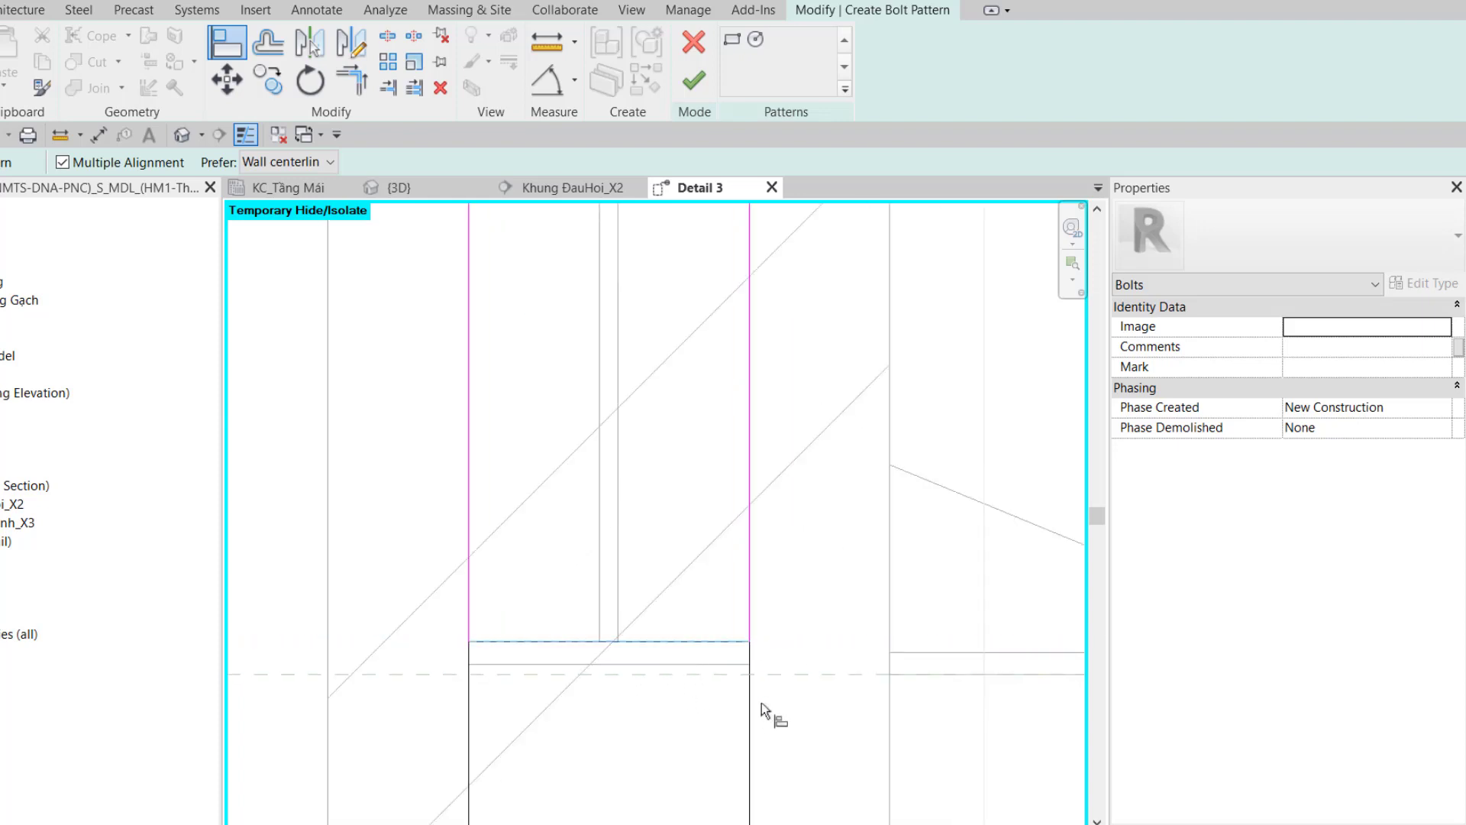
{"action": "scroll", "coordinate": [762, 703], "scroll_direction": "down", "scroll_amount": 3}
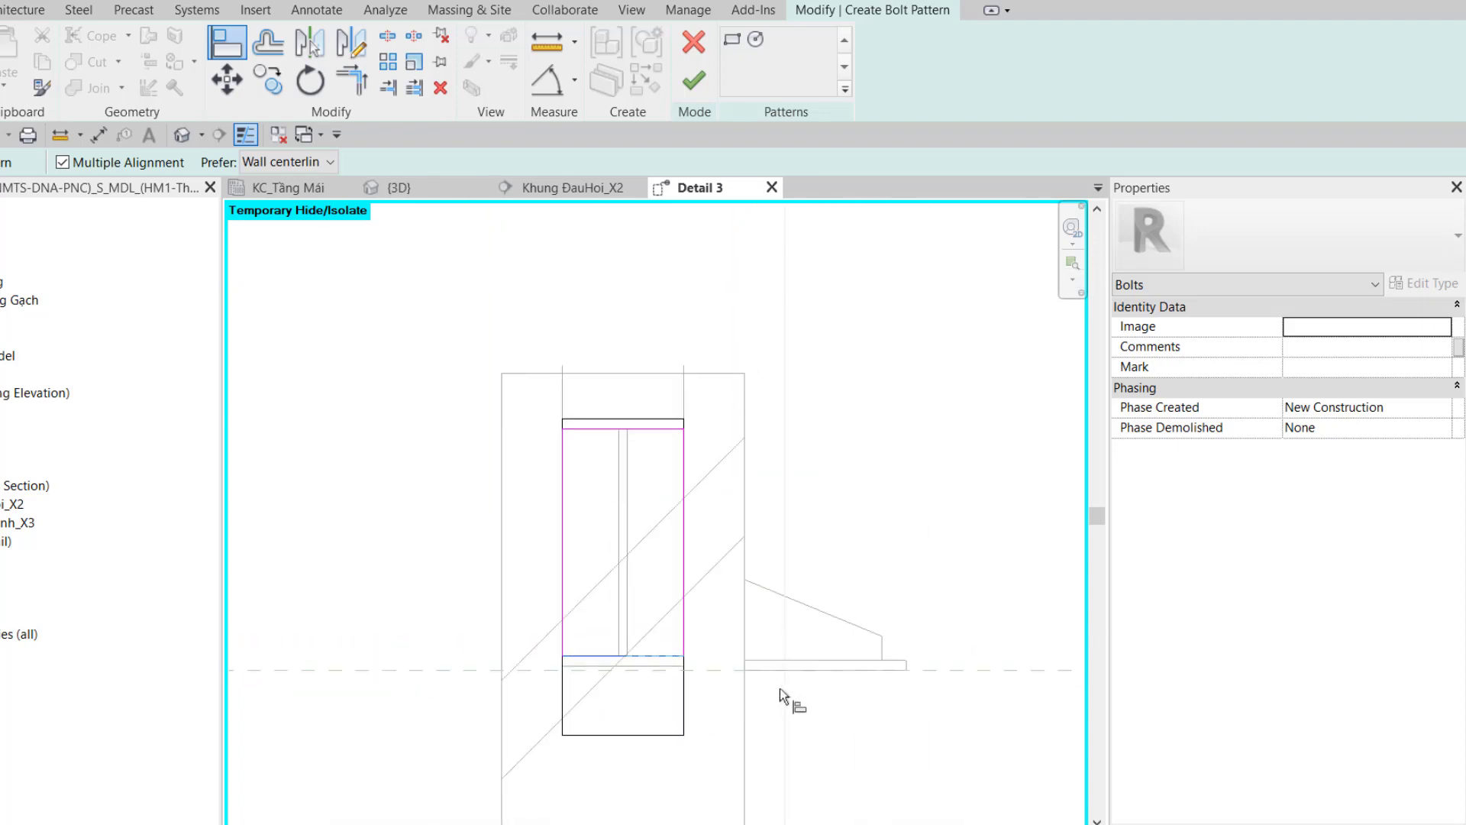
{"action": "key", "text": "Escape"}
{"action": "key", "text": "Escape"}
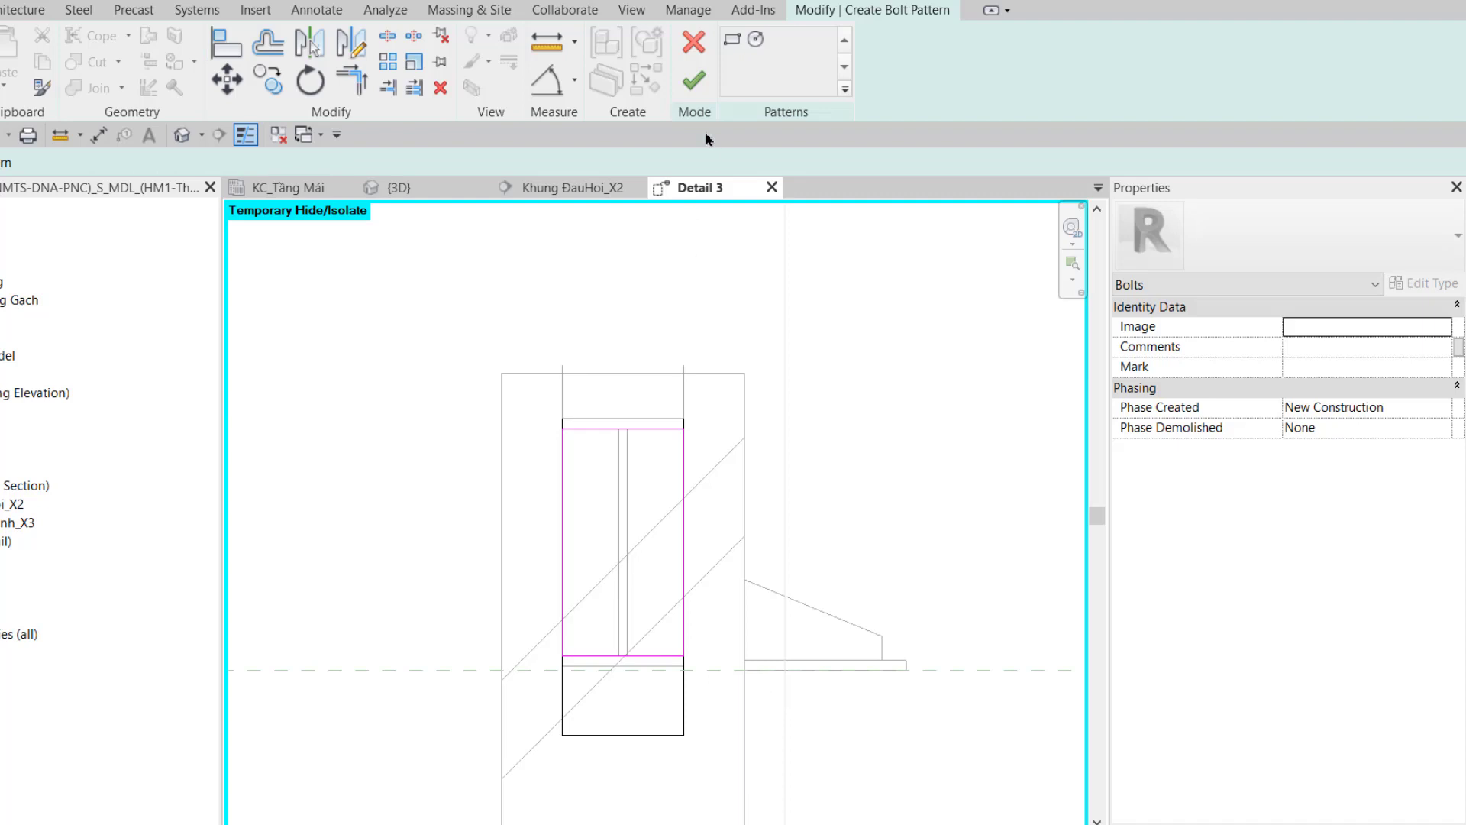
{"action": "left_click", "coordinate": [694, 80]}
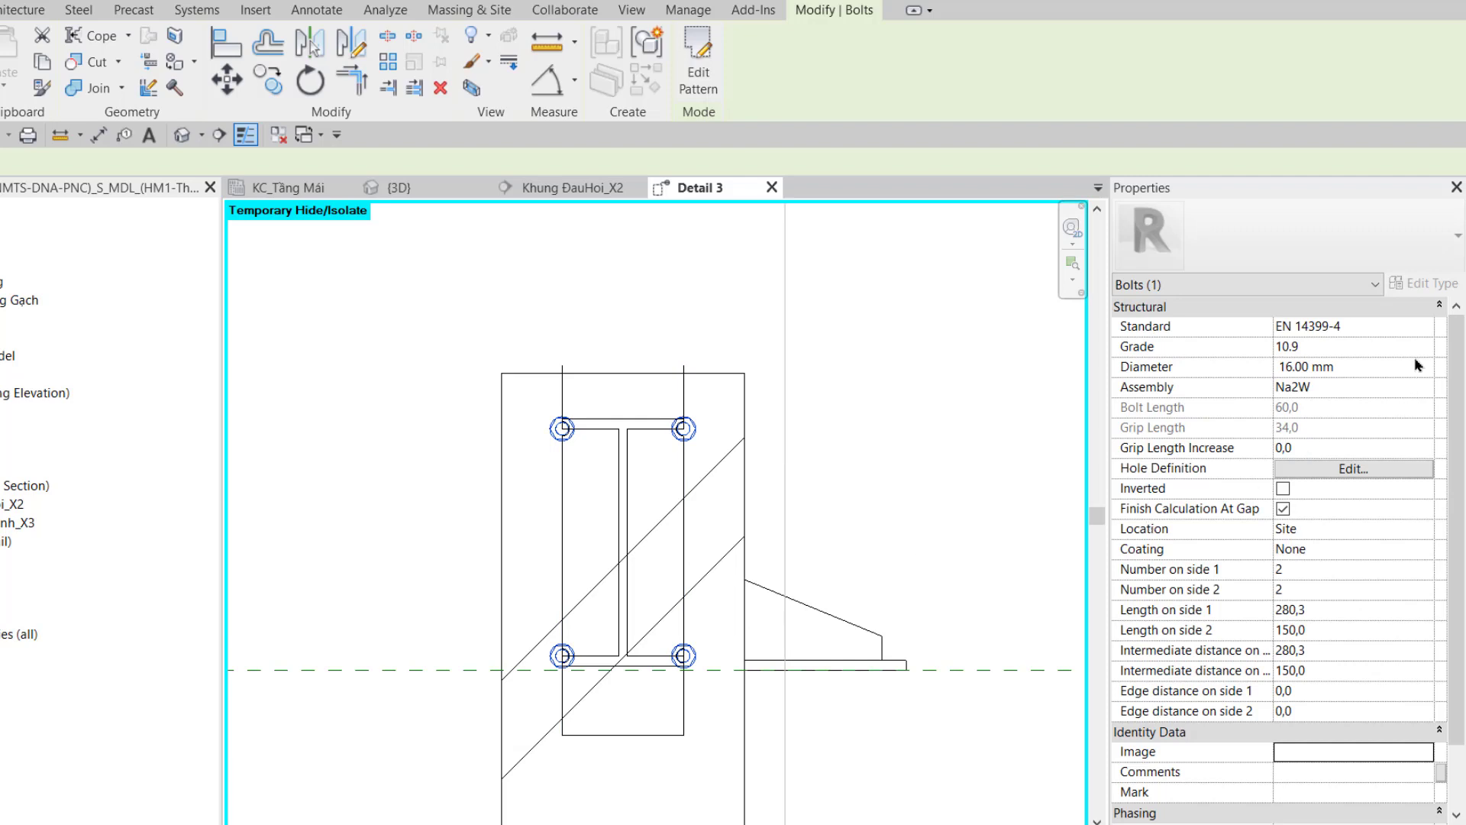
Set the bolt standard to DIN 6914 with a 16.00 mm diameter
{"action": "left_click", "coordinate": [1433, 329]}
{"action": "scroll", "coordinate": [1364, 420], "scroll_direction": "down", "scroll_amount": 2}
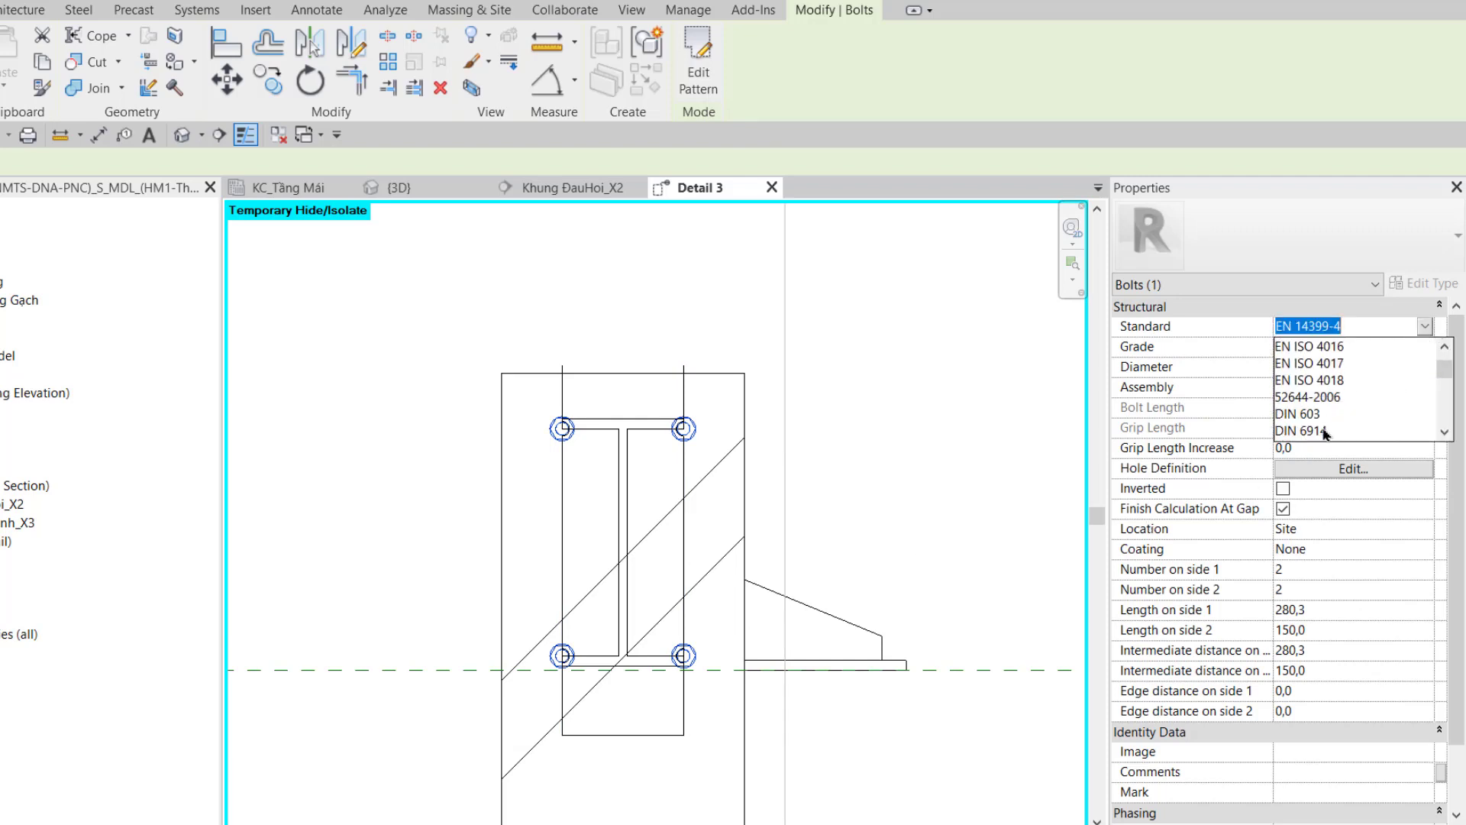
{"action": "left_click", "coordinate": [1325, 433]}
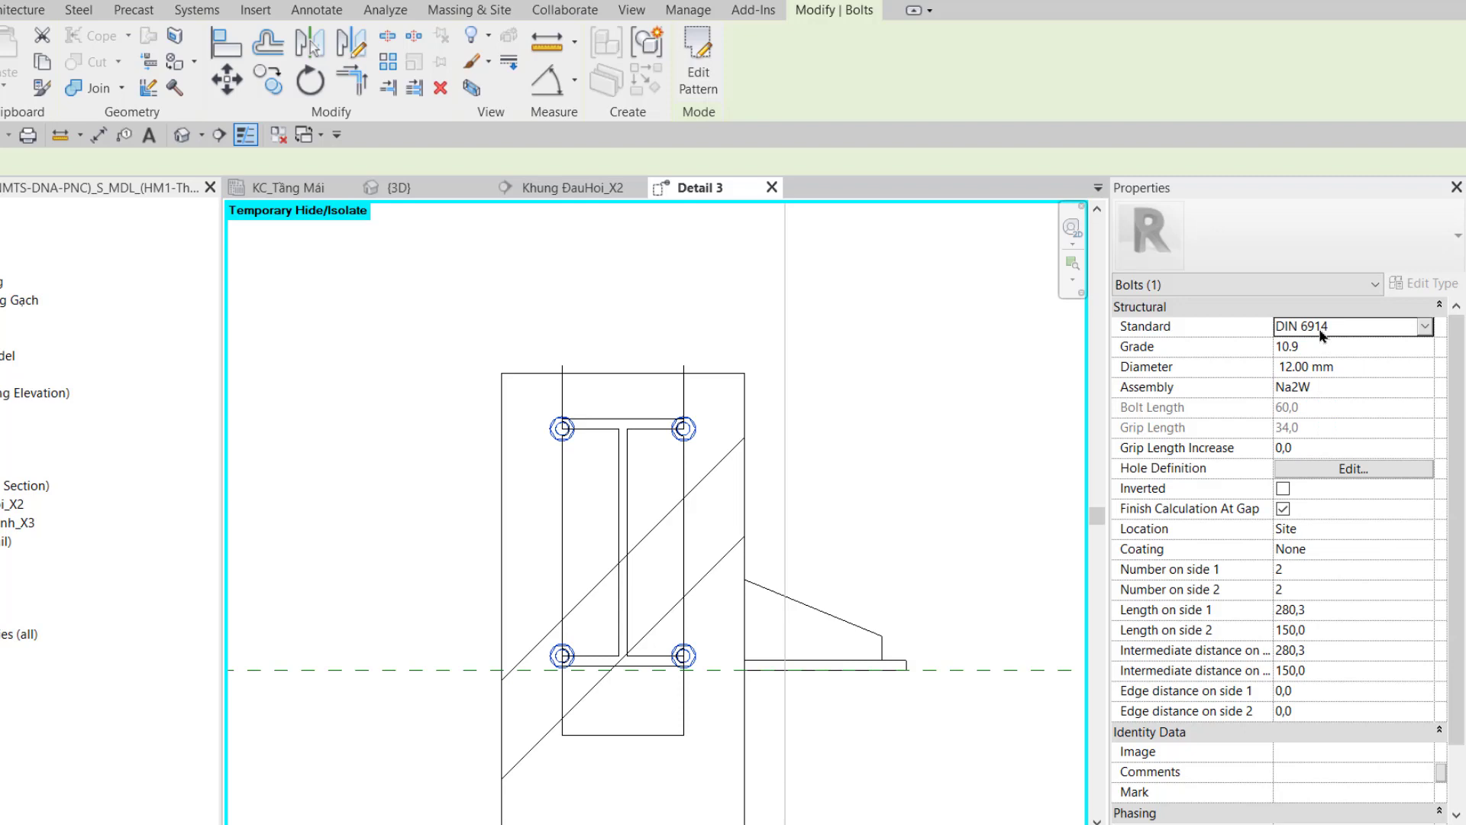
{"action": "left_click", "coordinate": [1367, 367]}
{"action": "left_click", "coordinate": [1424, 367]}
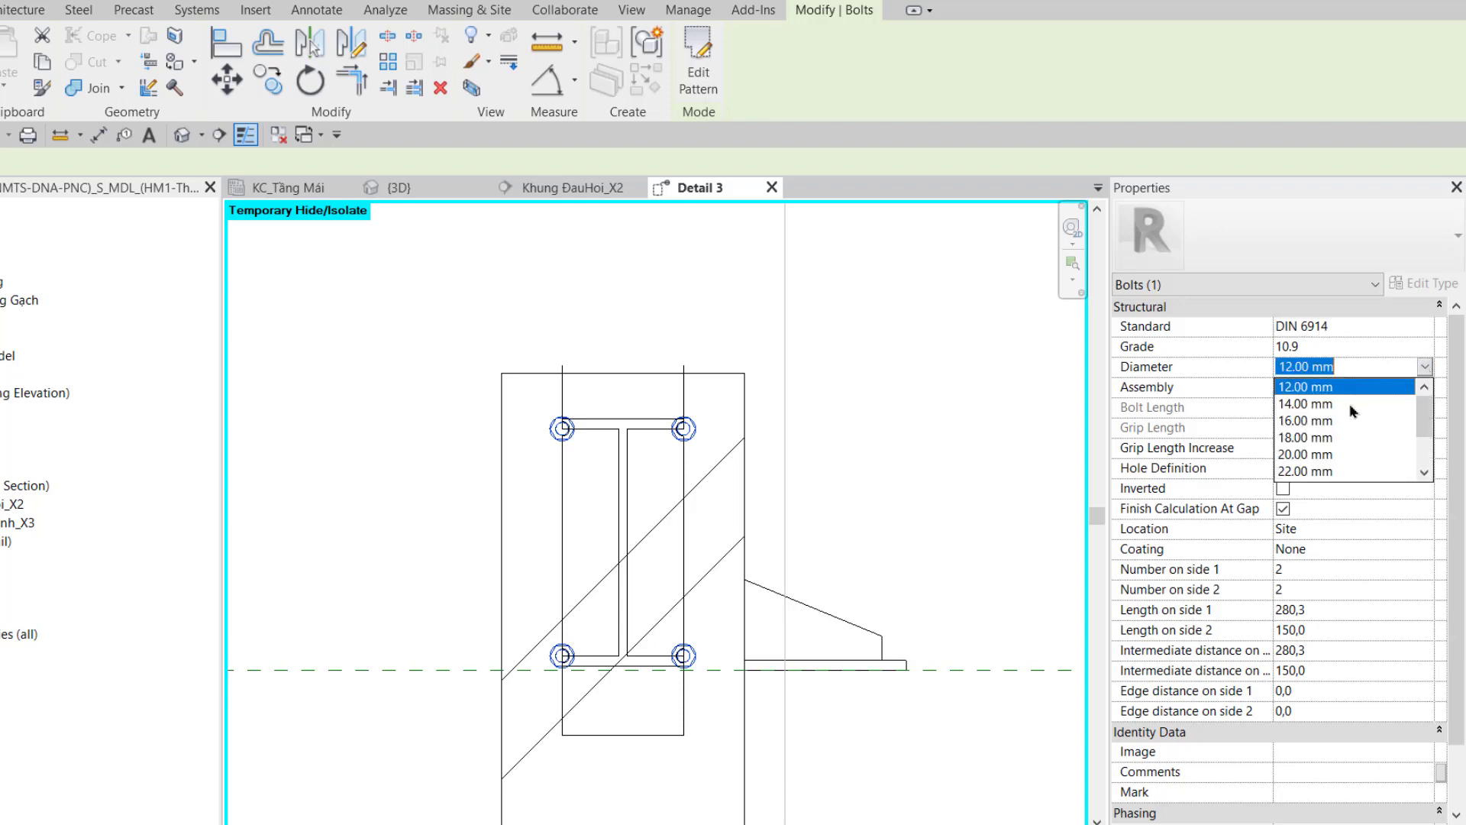
{"action": "left_click", "coordinate": [1319, 422]}
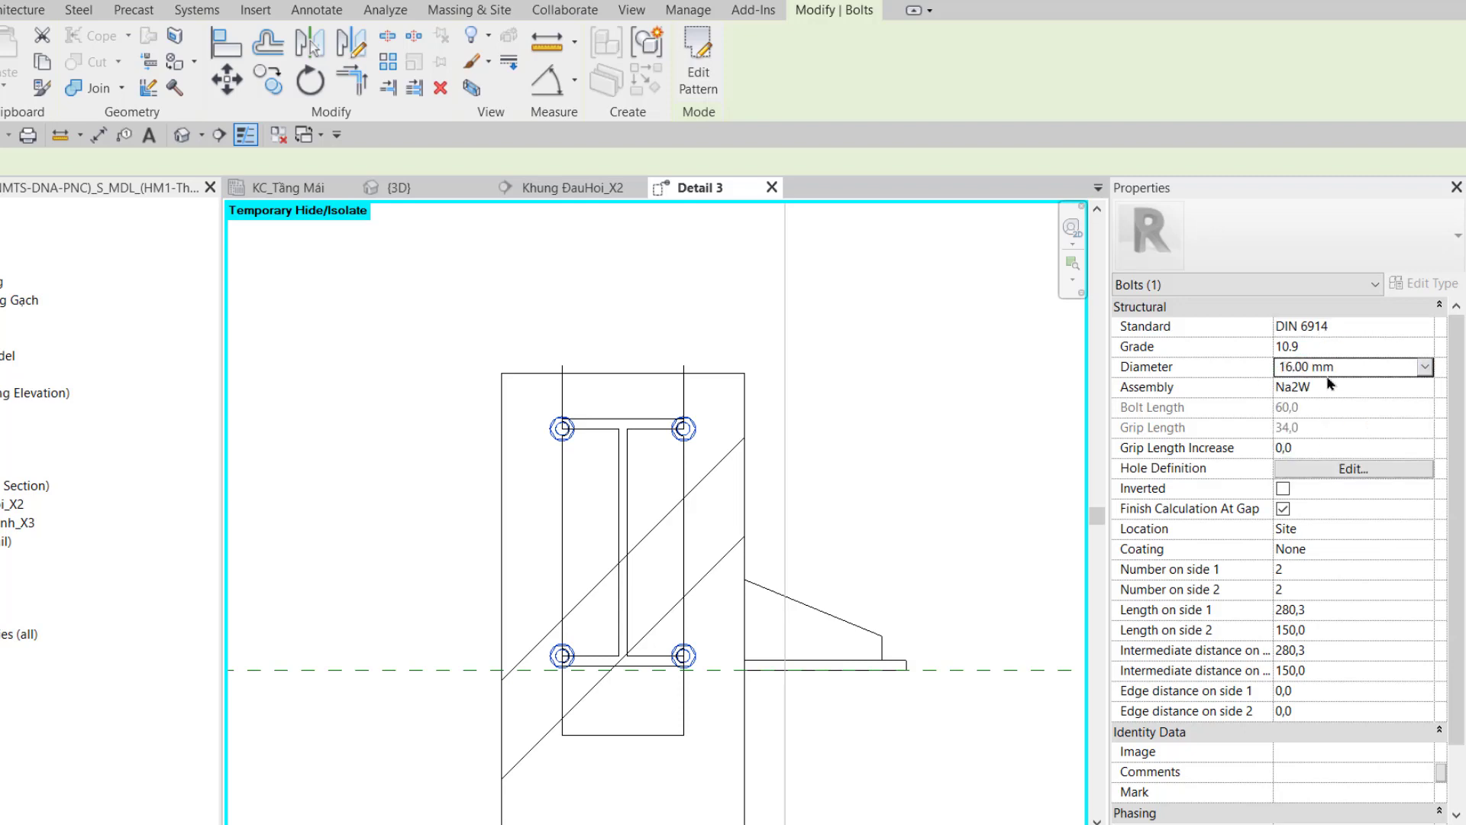
Set the bolt edge distances to 50,0 and 28,0 and apply them
{"action": "left_click", "coordinate": [1319, 671]}
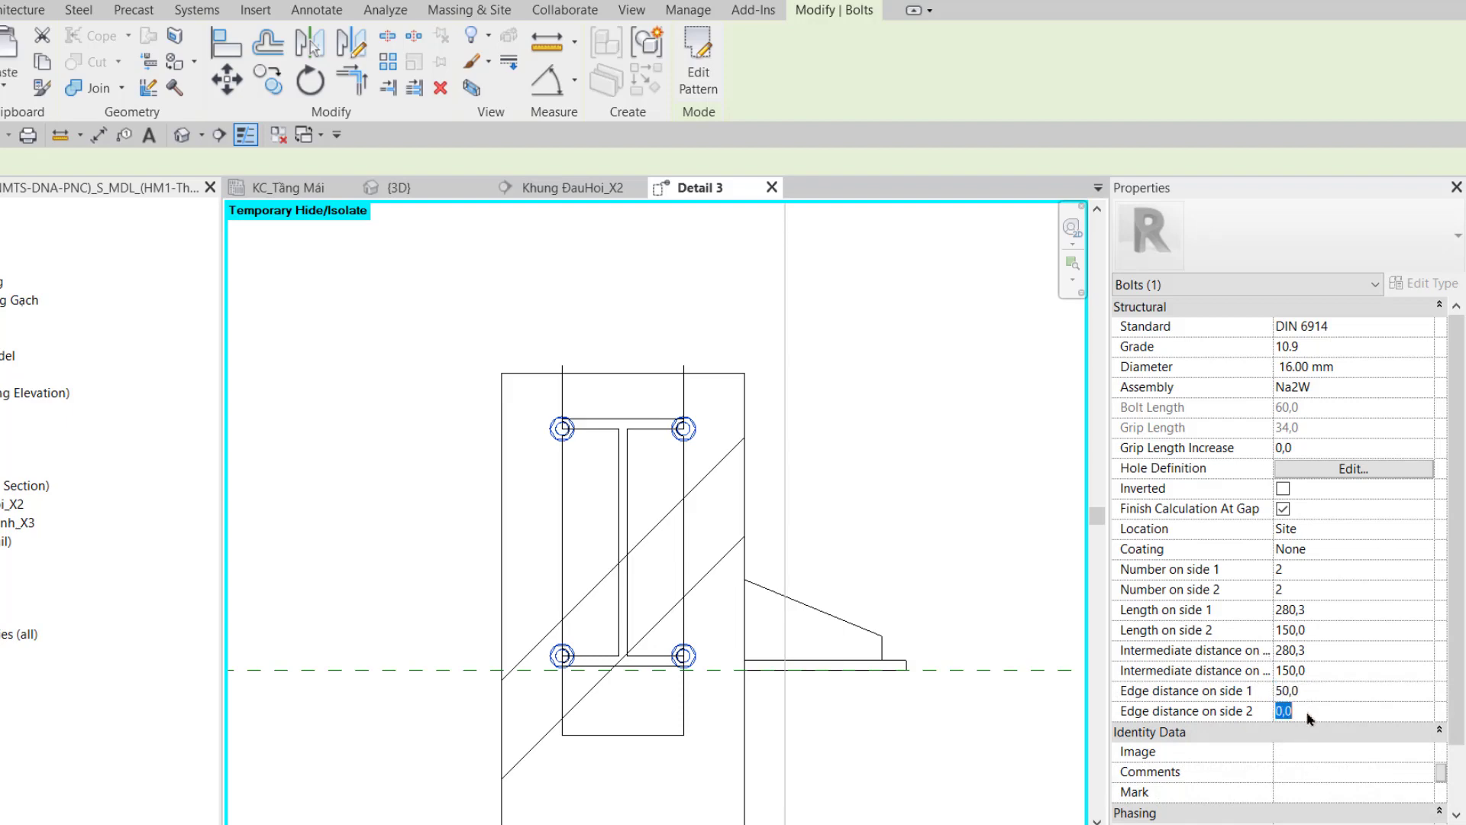
{"action": "type", "text": "28,0"}
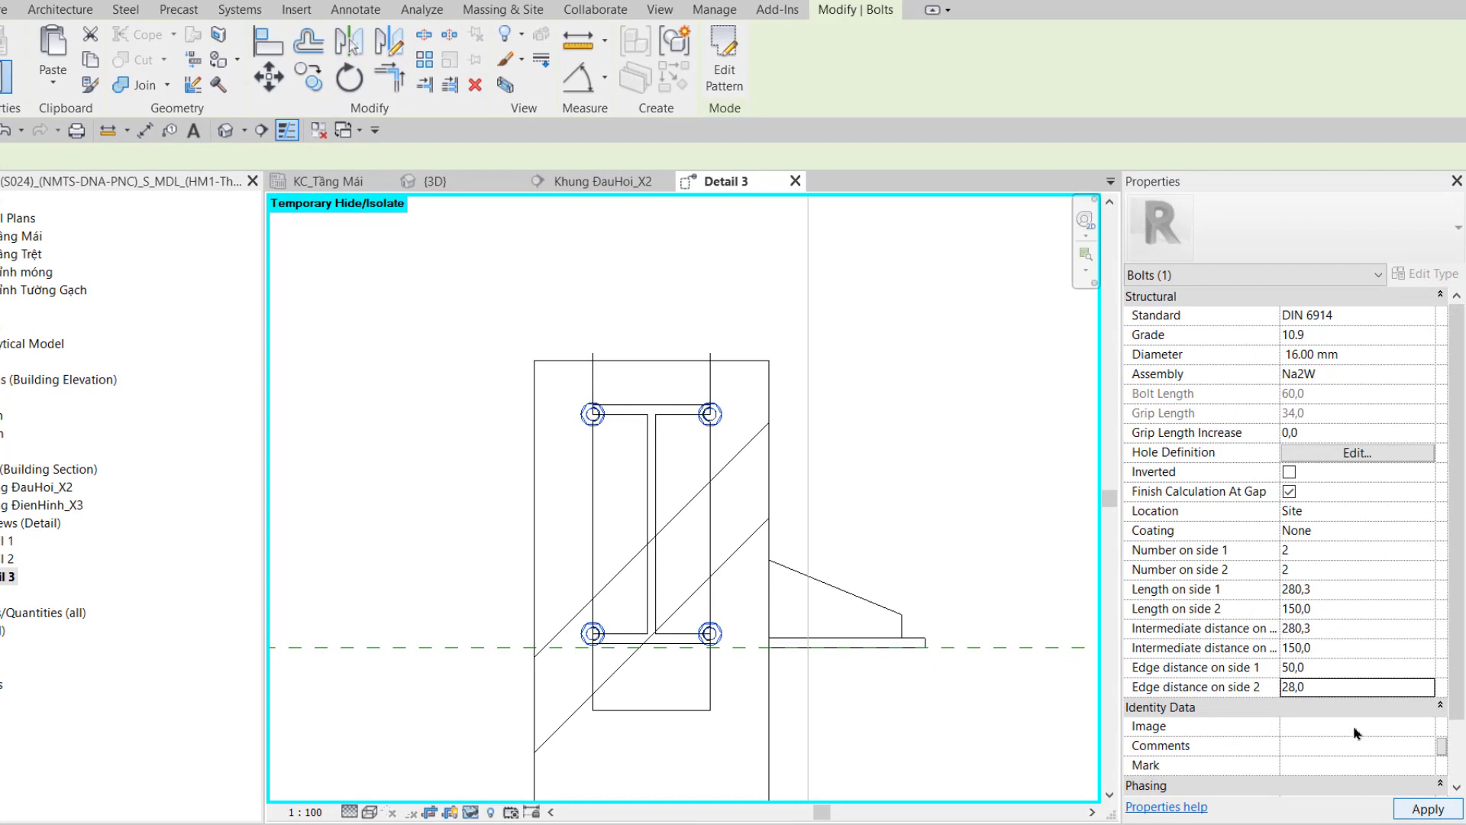
{"action": "key", "text": "Return"}
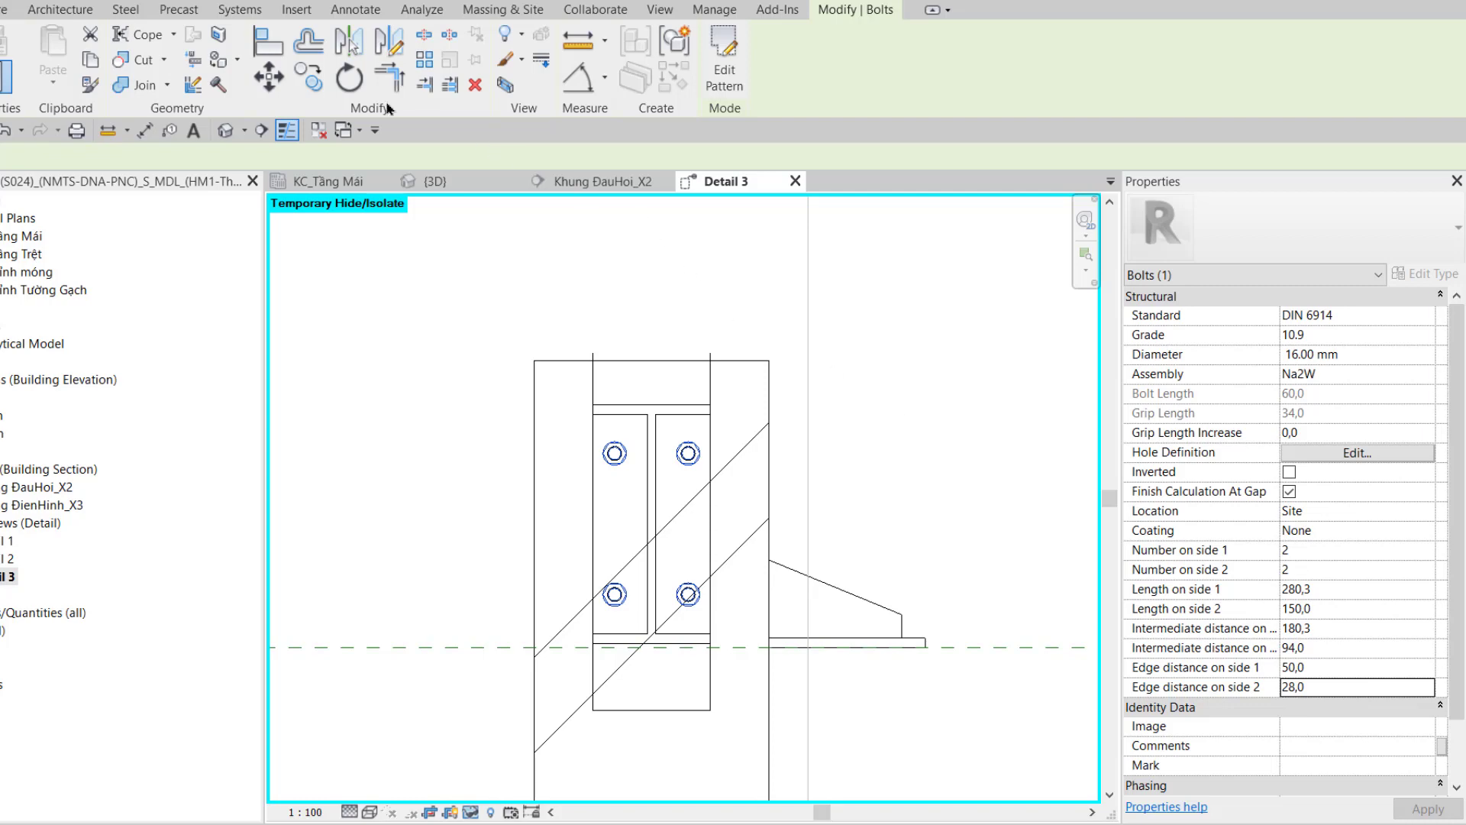
{"action": "key", "text": "c"}
{"action": "key", "text": "o"}
{"action": "scroll", "coordinate": [753, 496], "scroll_direction": "up", "scroll_amount": 3}
Copy the bolt group down to a lower position on the end plates
{"action": "left_click", "coordinate": [732, 569]}
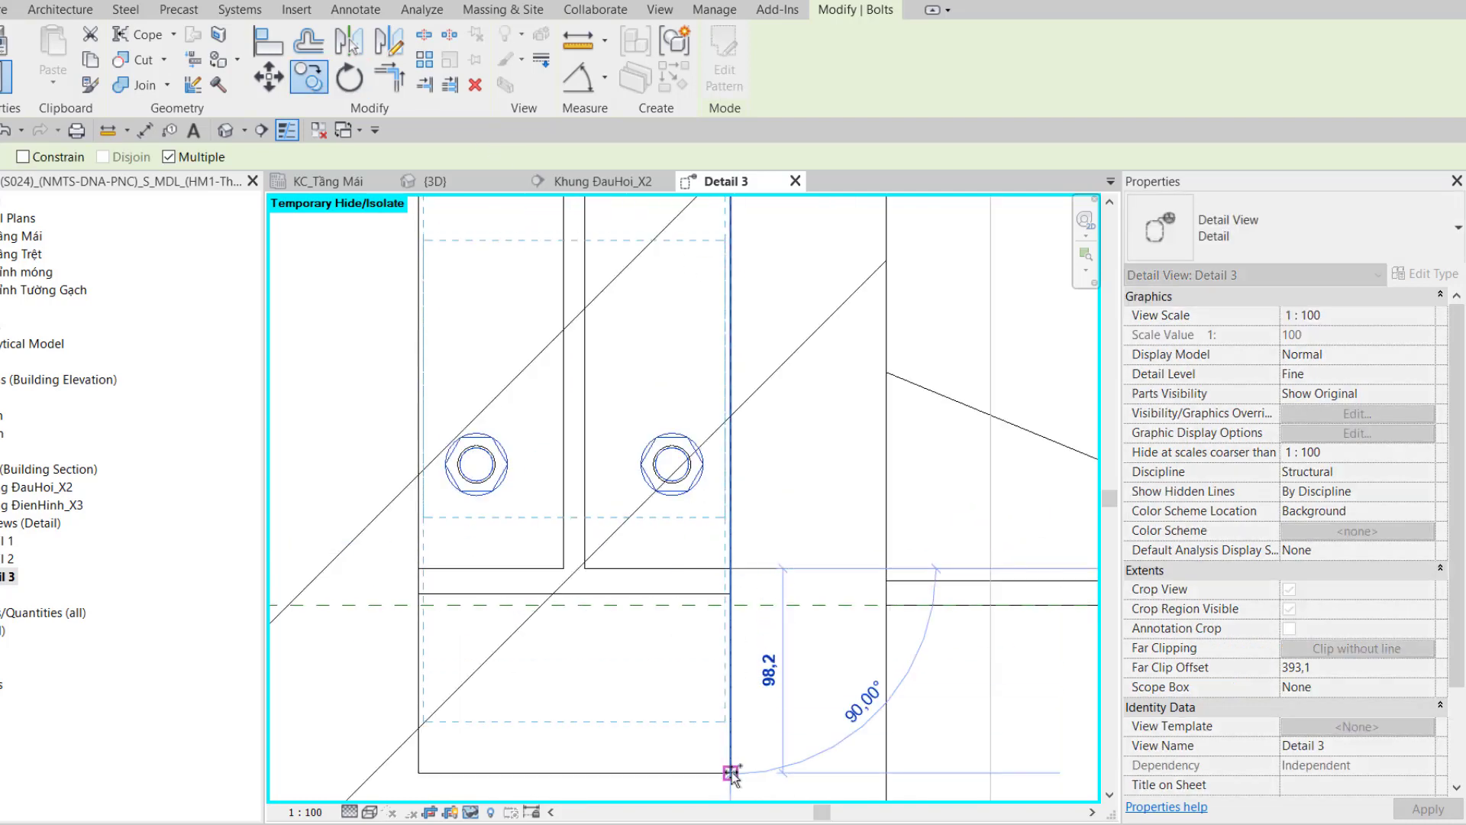
{"action": "scroll", "coordinate": [731, 771], "scroll_direction": "down", "scroll_amount": 2}
{"action": "left_click", "coordinate": [732, 772]}
{"action": "scroll", "coordinate": [731, 772], "scroll_direction": "down", "scroll_amount": 2}
Reduce the copied bolt pattern to a single row, Number on side 1 = 1
{"action": "left_click", "coordinate": [738, 88]}
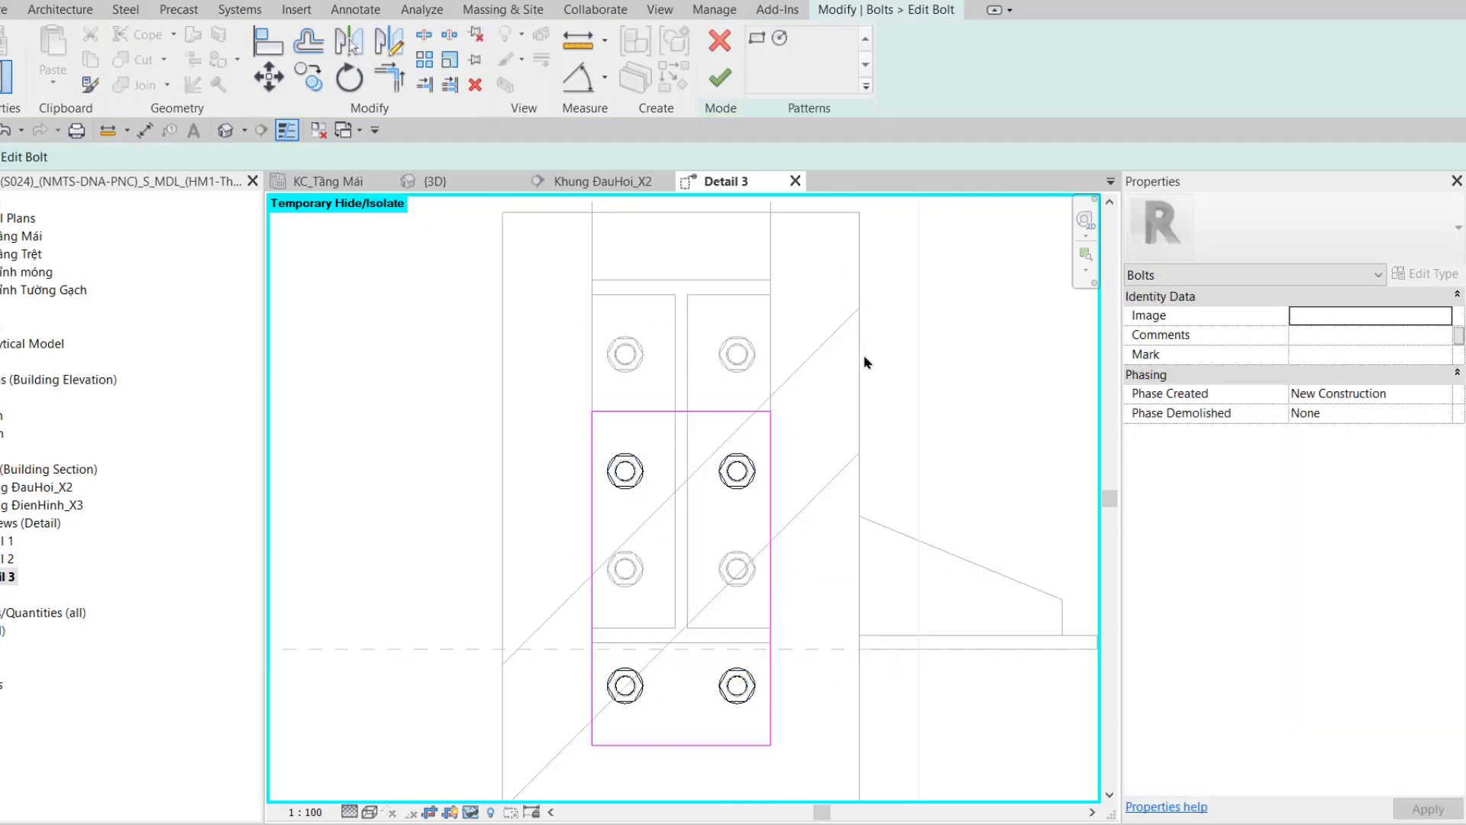
{"action": "scroll", "coordinate": [867, 363], "scroll_direction": "down", "scroll_amount": 1}
{"action": "key", "text": "a"}
{"action": "key", "text": "l"}
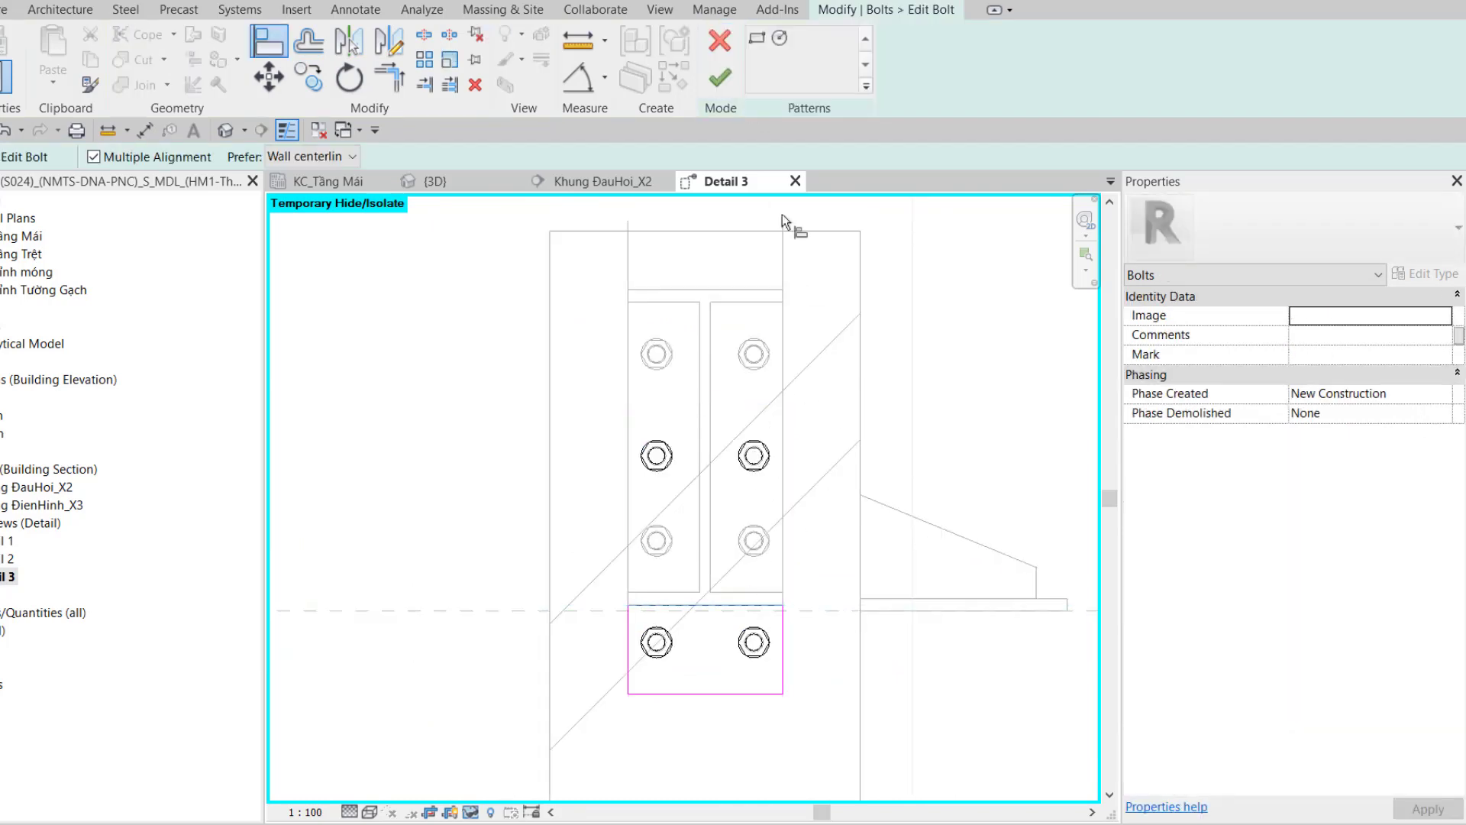
{"action": "left_click", "coordinate": [715, 92]}
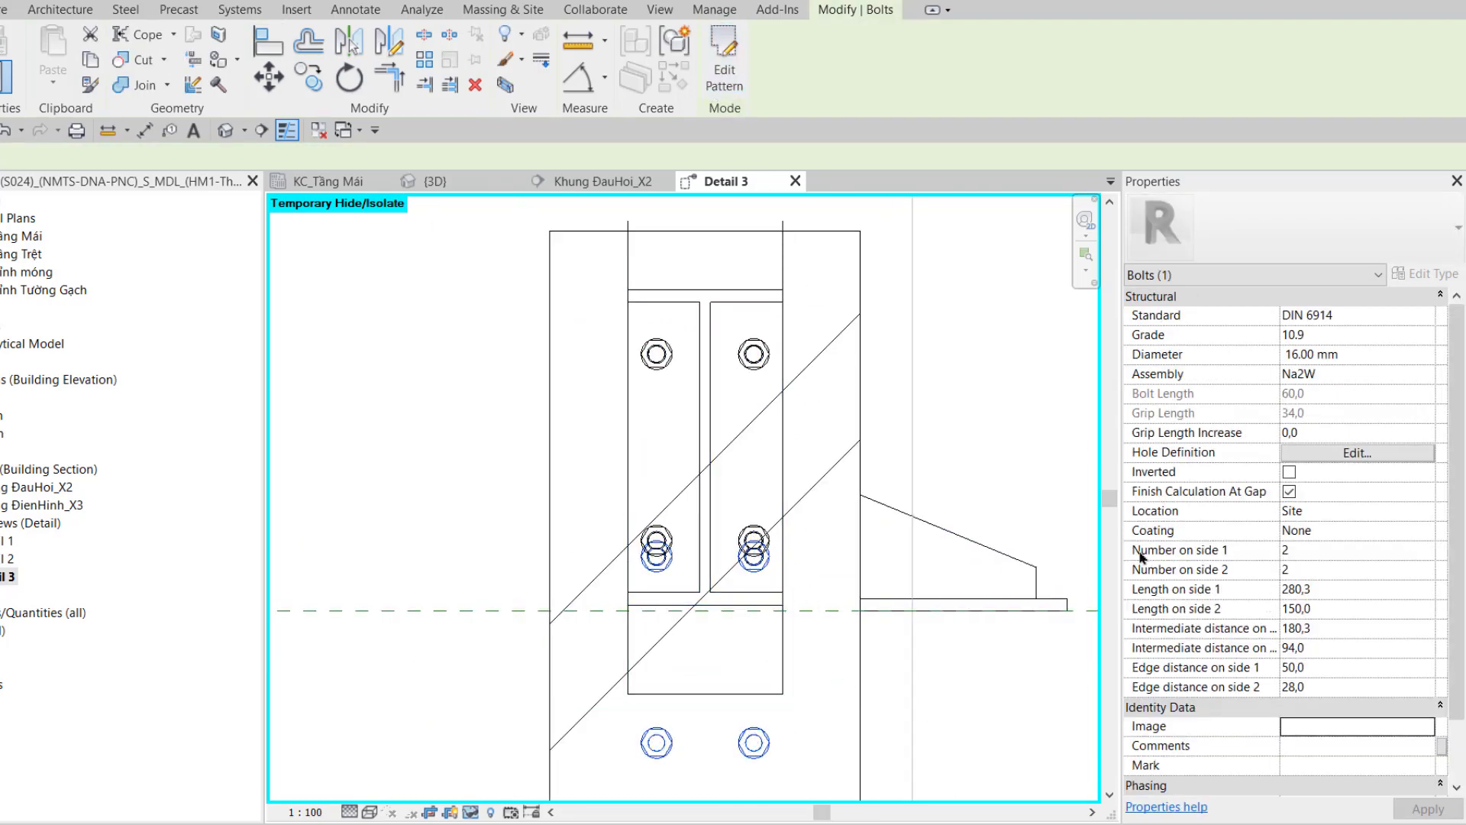
{"action": "type", "text": "1"}
{"action": "key", "text": "Return"}
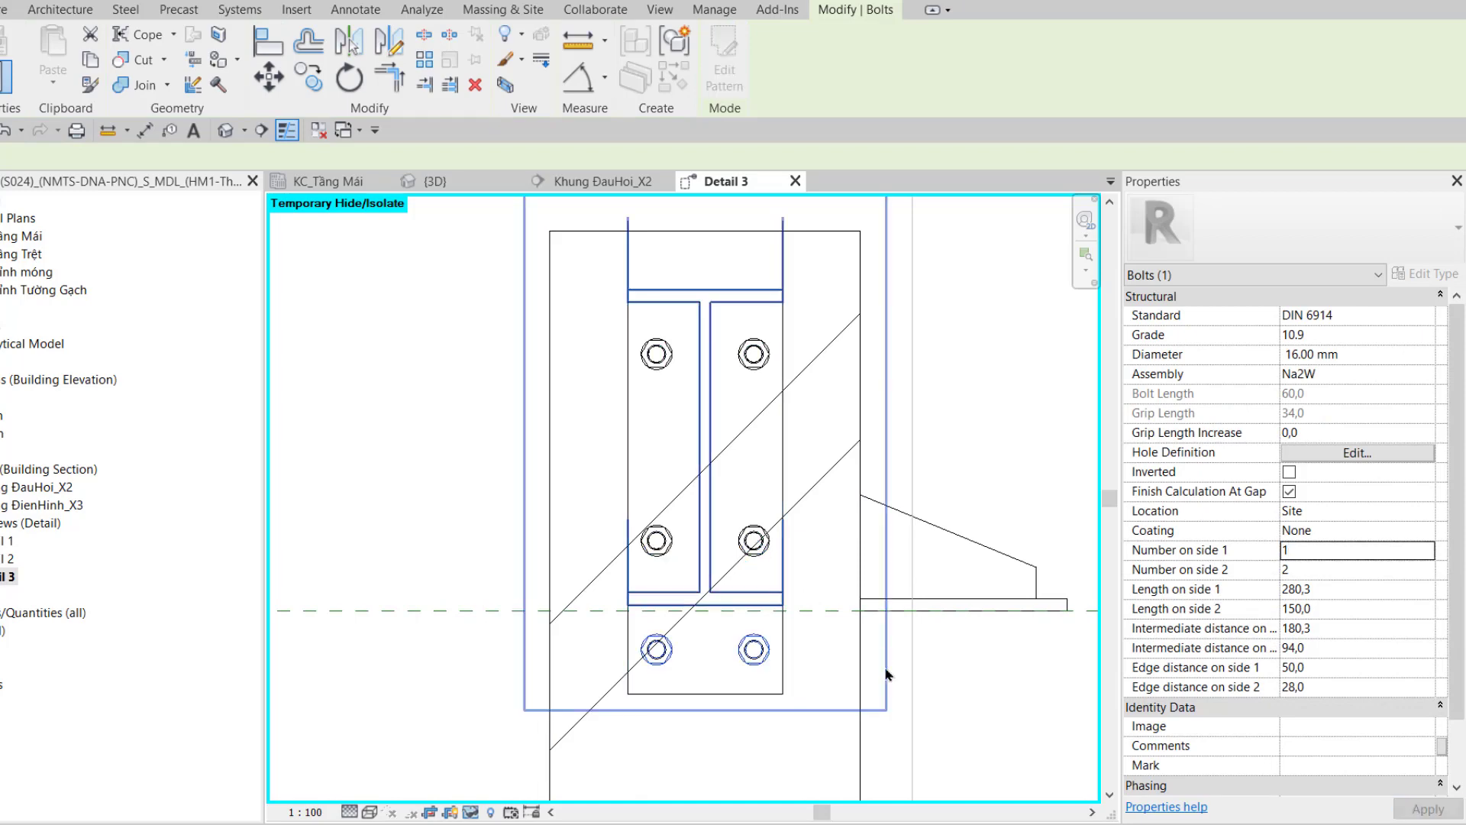
{"action": "middle_click_drag", "start_coordinate": [699, 684], "coordinate": [697, 655]}
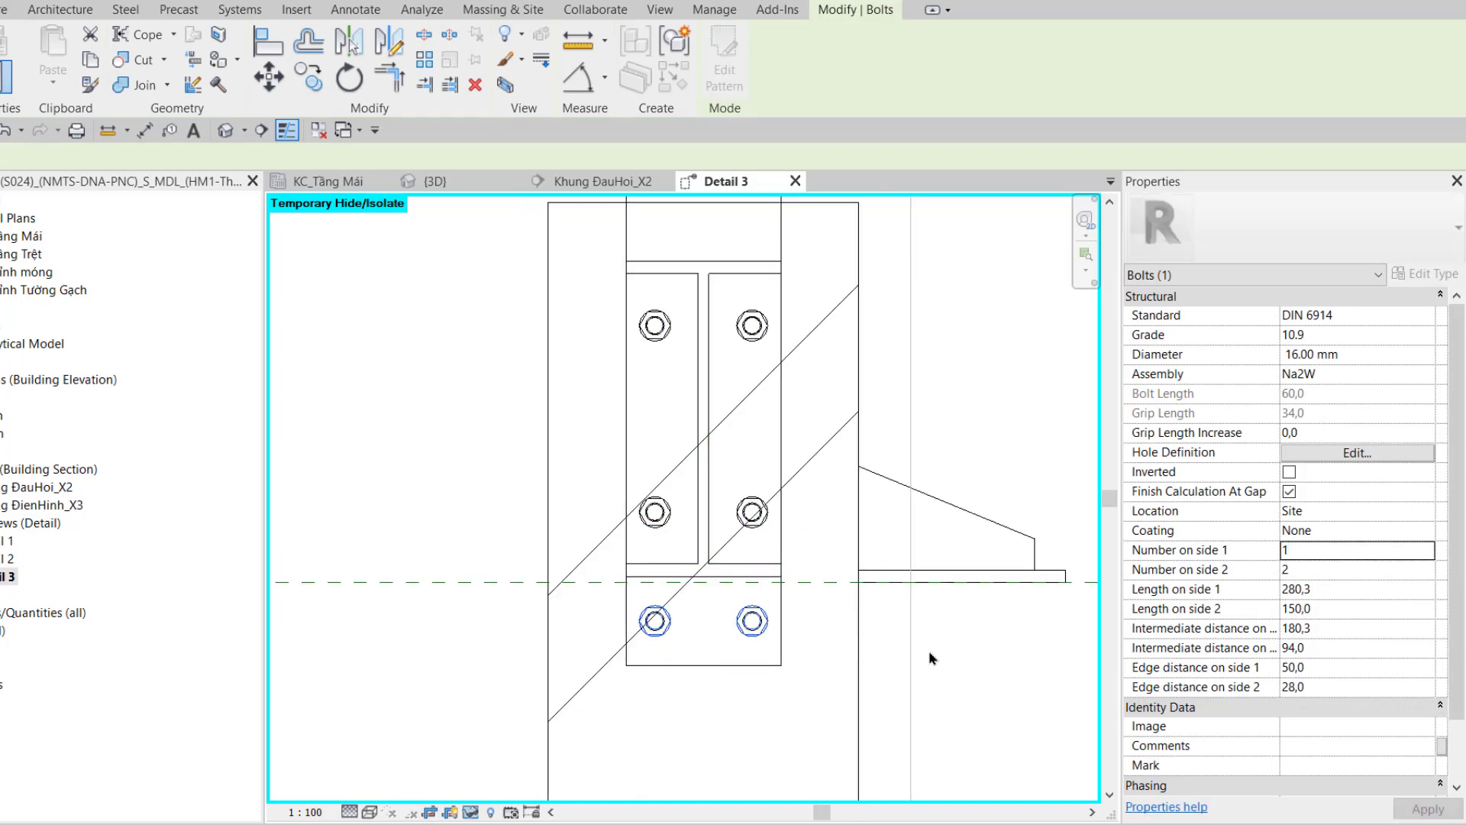
Inspect the joint in {3D} and flip the direction of the lower bolt group
{"action": "left_click", "coordinate": [427, 181]}
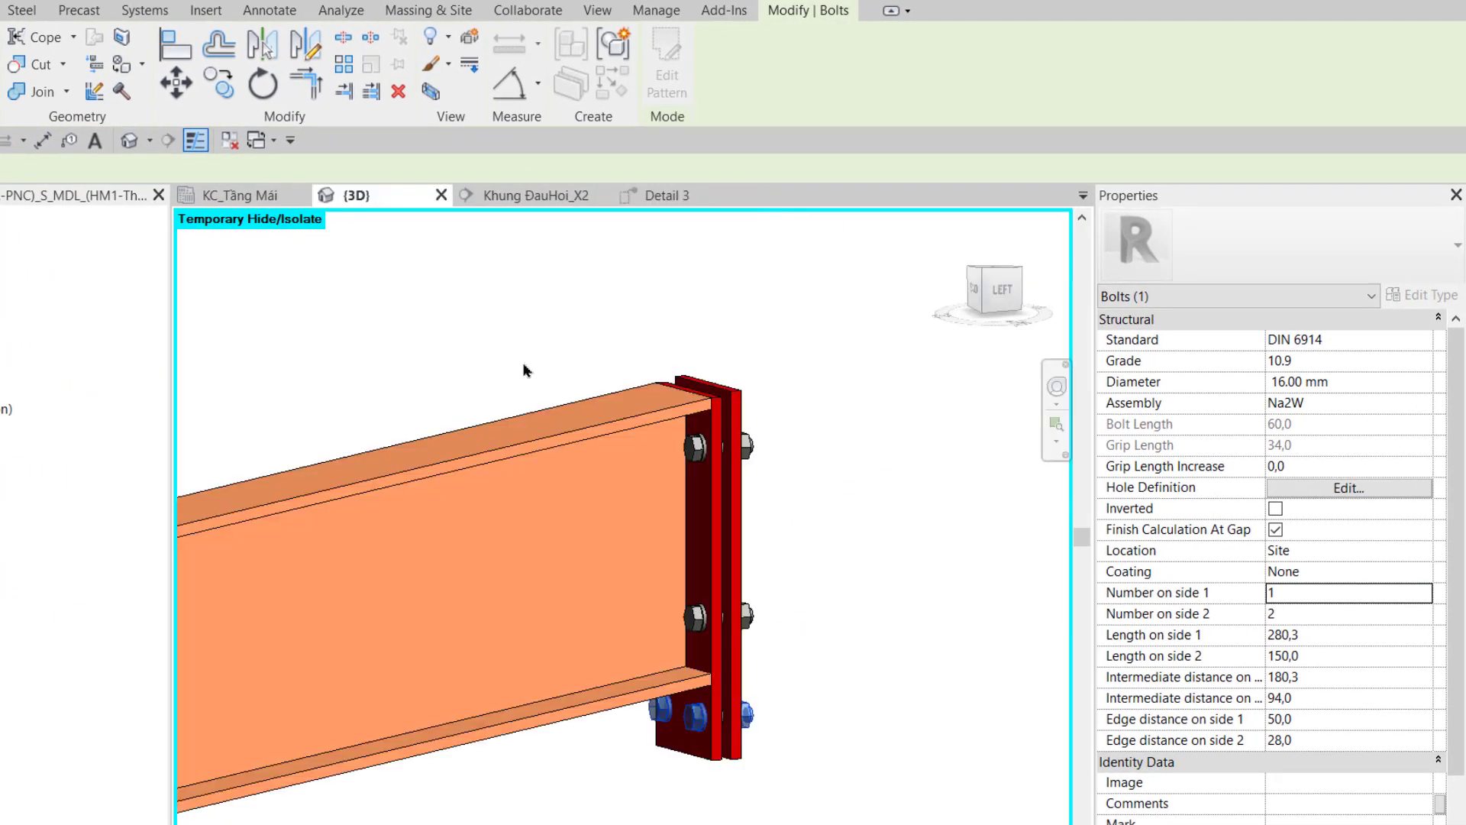
{"action": "key", "text": "Escape"}
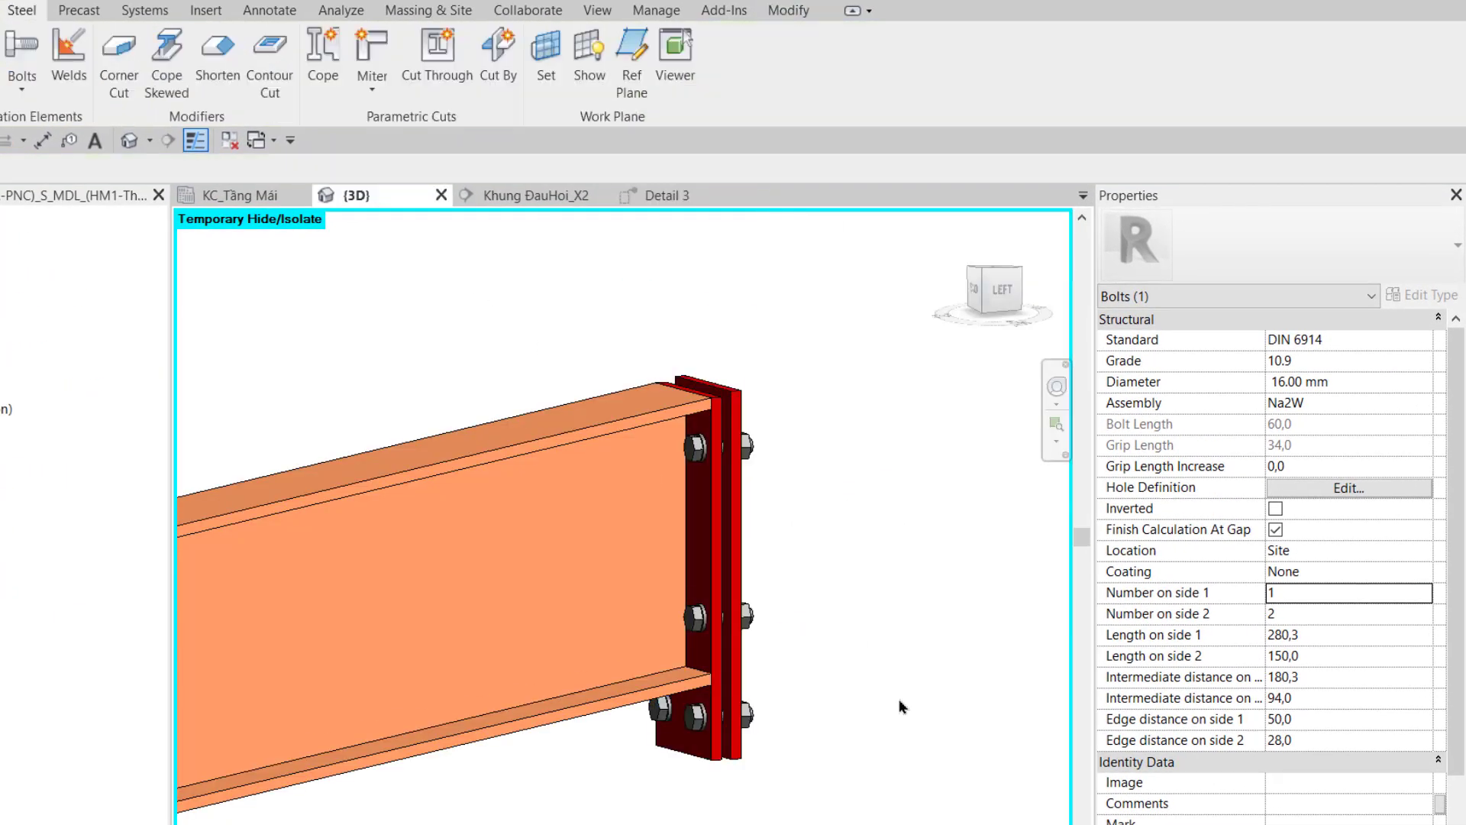
{"action": "middle_click_drag", "start_coordinate": [907, 732], "coordinate": [670, 729], "text": "shift"}
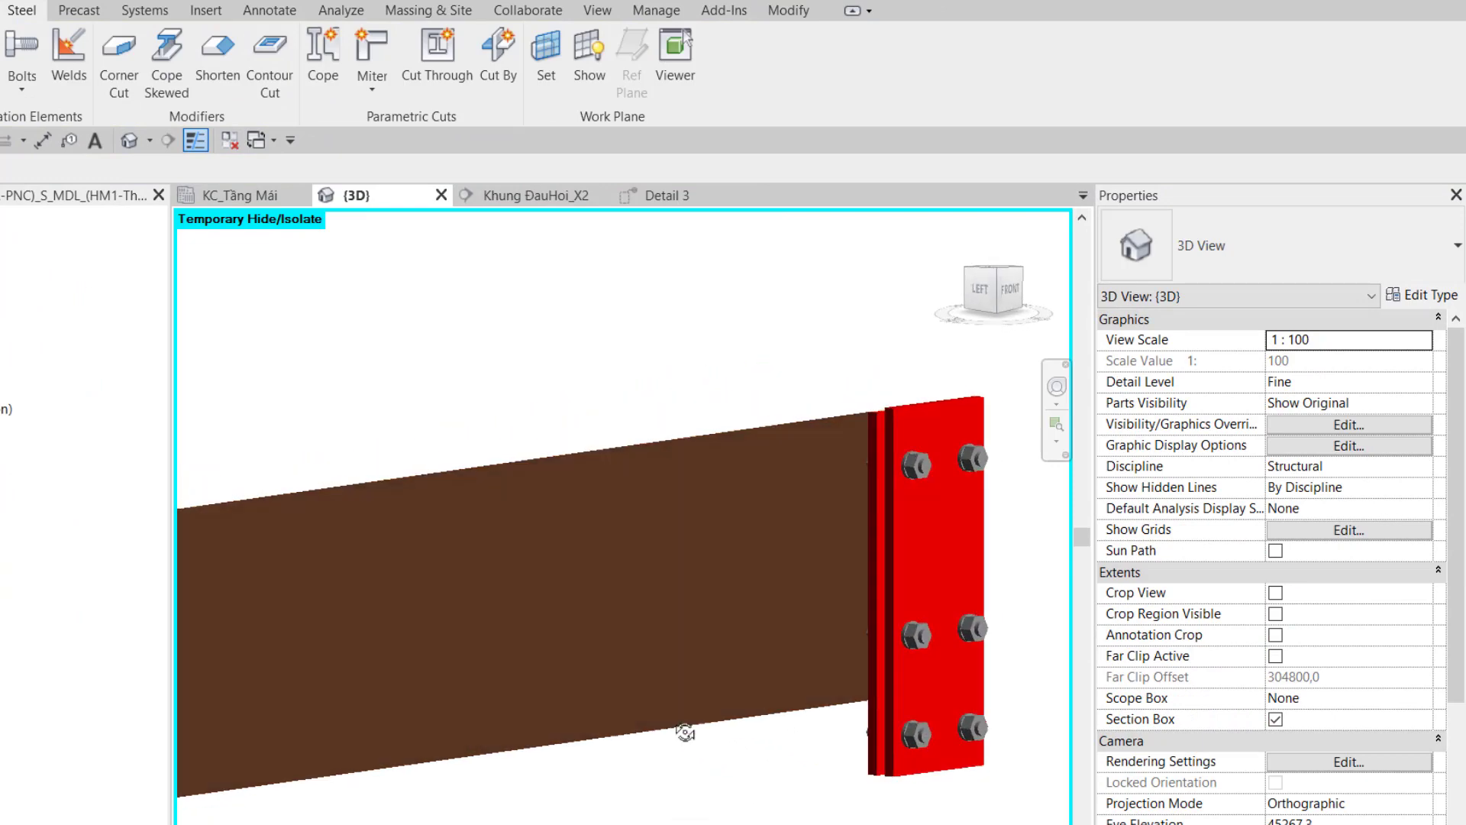
{"action": "scroll", "coordinate": [644, 692], "scroll_direction": "up", "scroll_amount": 2}
{"action": "scroll", "coordinate": [644, 691], "scroll_direction": "up", "scroll_amount": 2}
{"action": "scroll", "coordinate": [644, 691], "scroll_direction": "up", "scroll_amount": 1}
{"action": "left_click", "coordinate": [644, 691]}
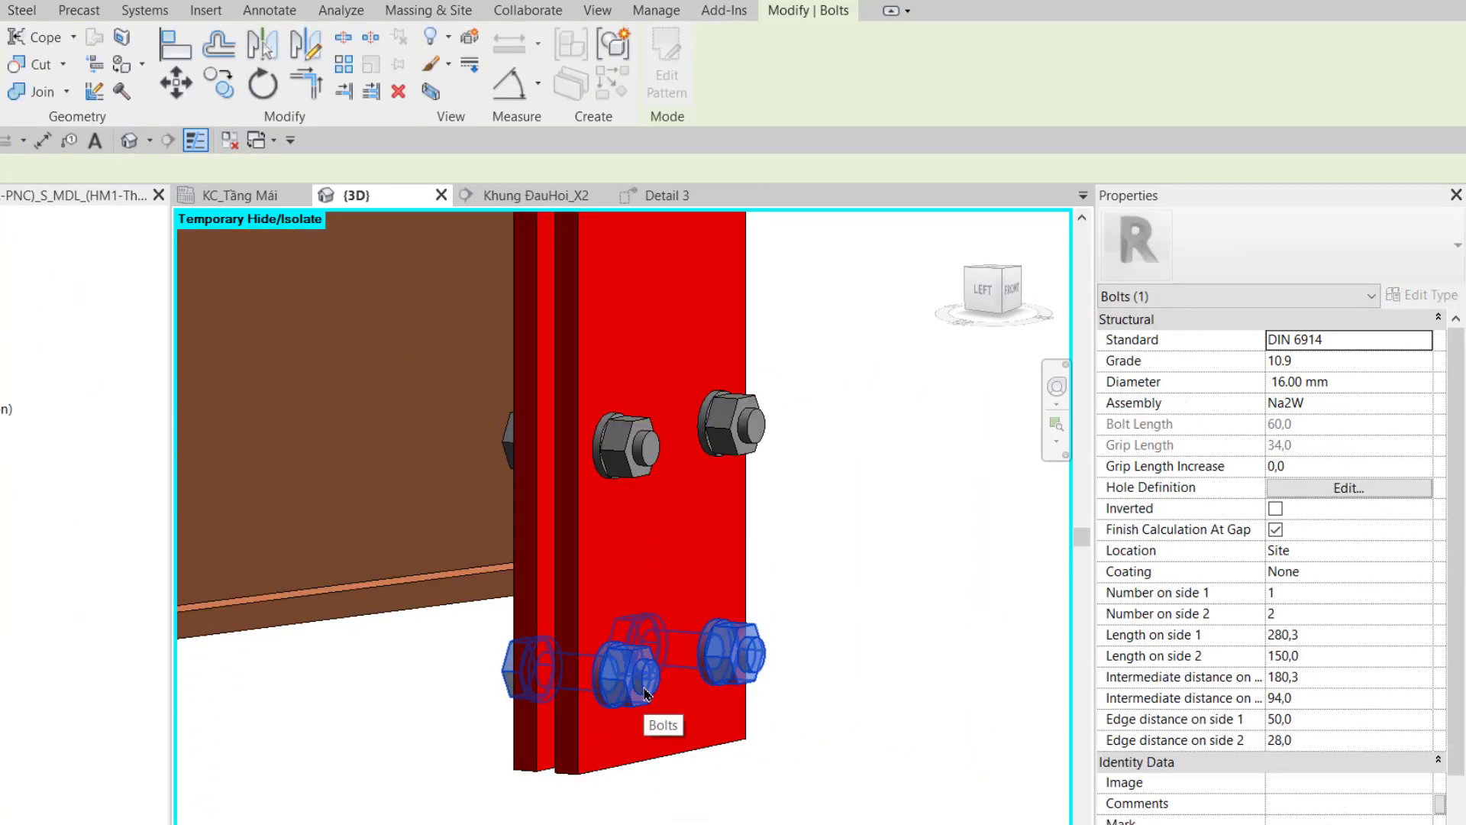
{"action": "scroll", "coordinate": [644, 692], "scroll_direction": "down", "scroll_amount": 2}
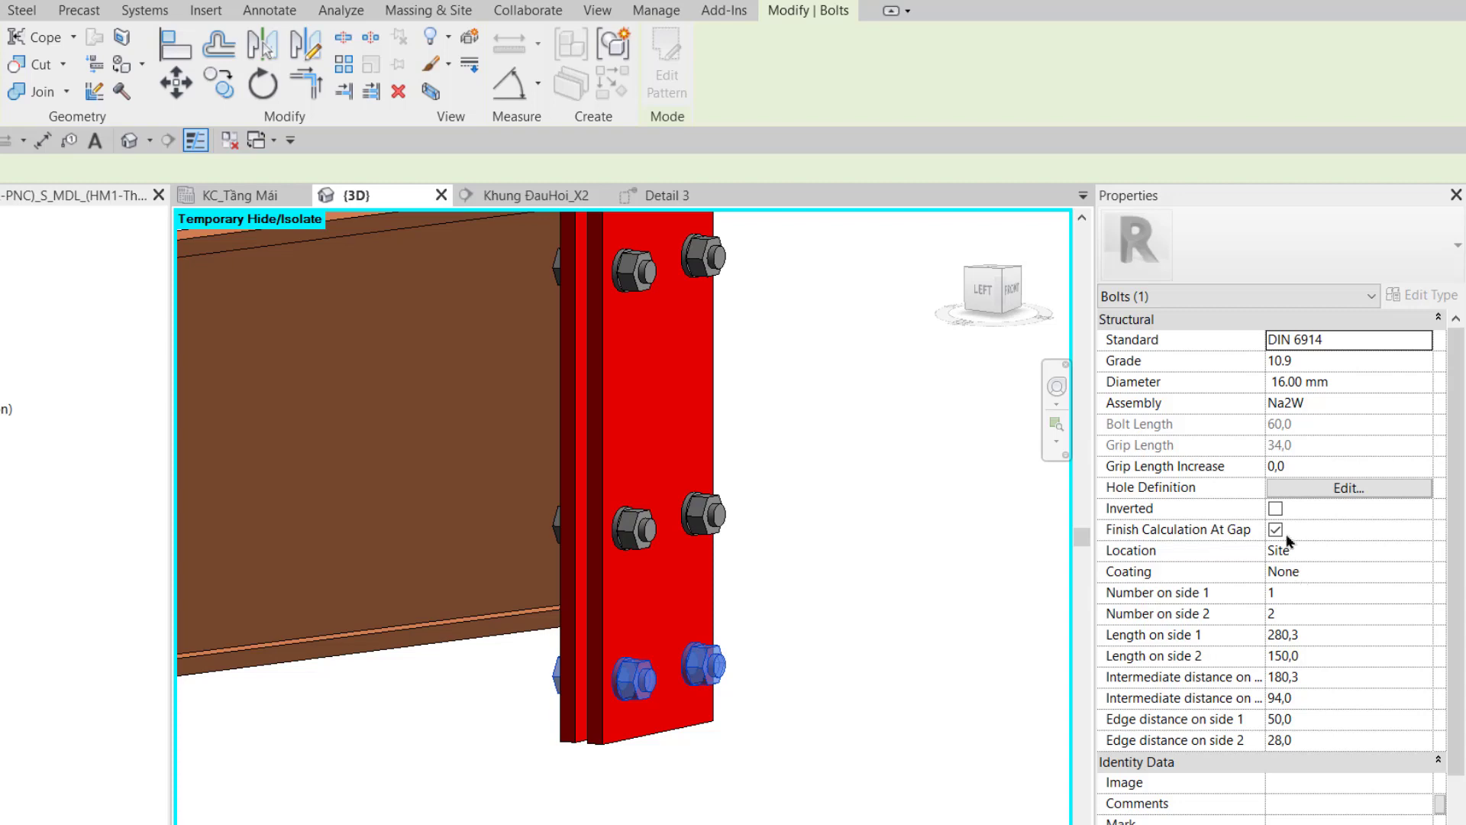
{"action": "left_click", "coordinate": [1275, 510]}
Tick Inverted on the upper bolt group and orbit to confirm all six bolts pass through
{"action": "left_click", "coordinate": [845, 693]}
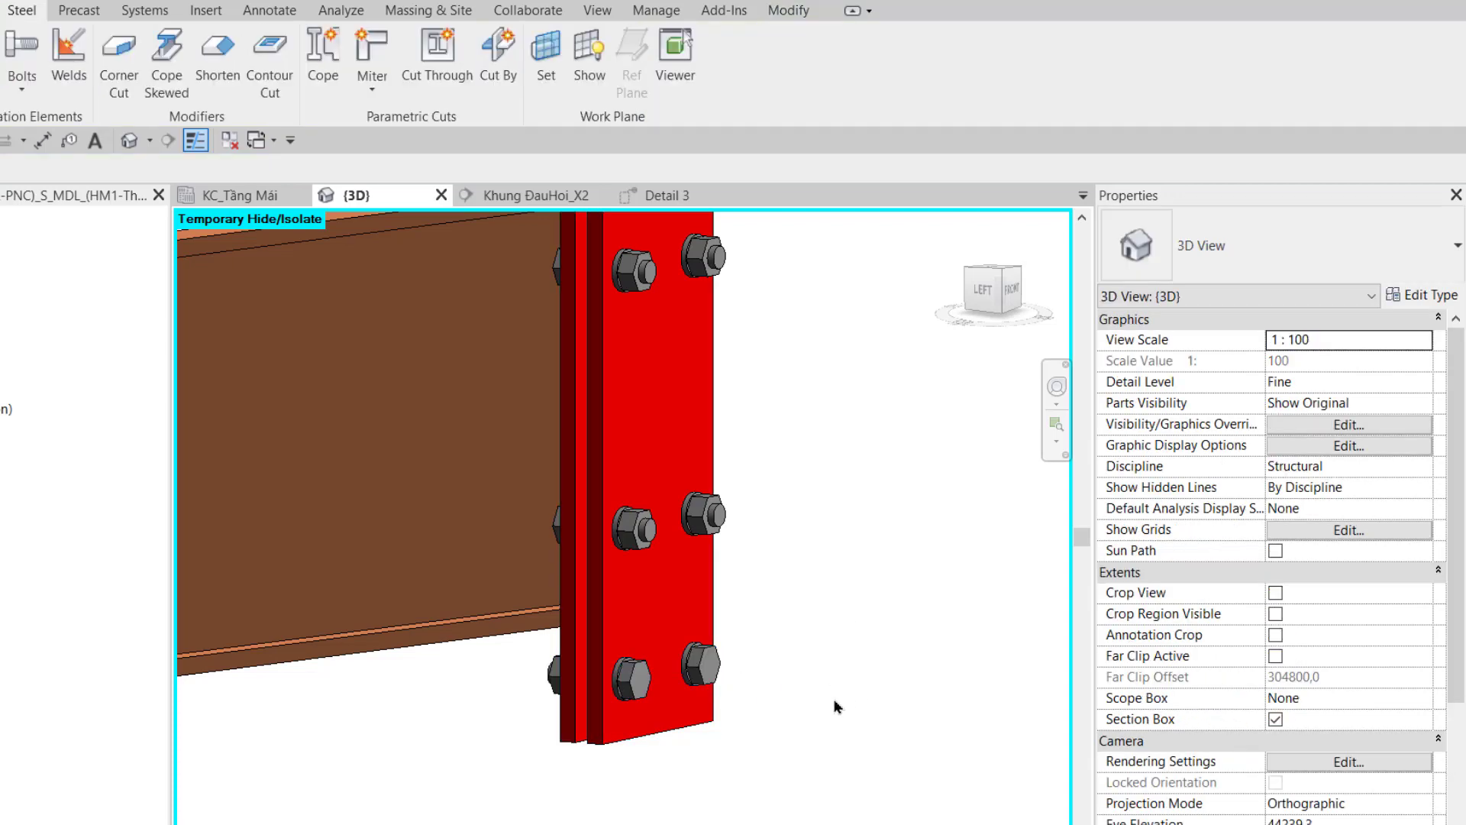
{"action": "left_click", "coordinate": [731, 530]}
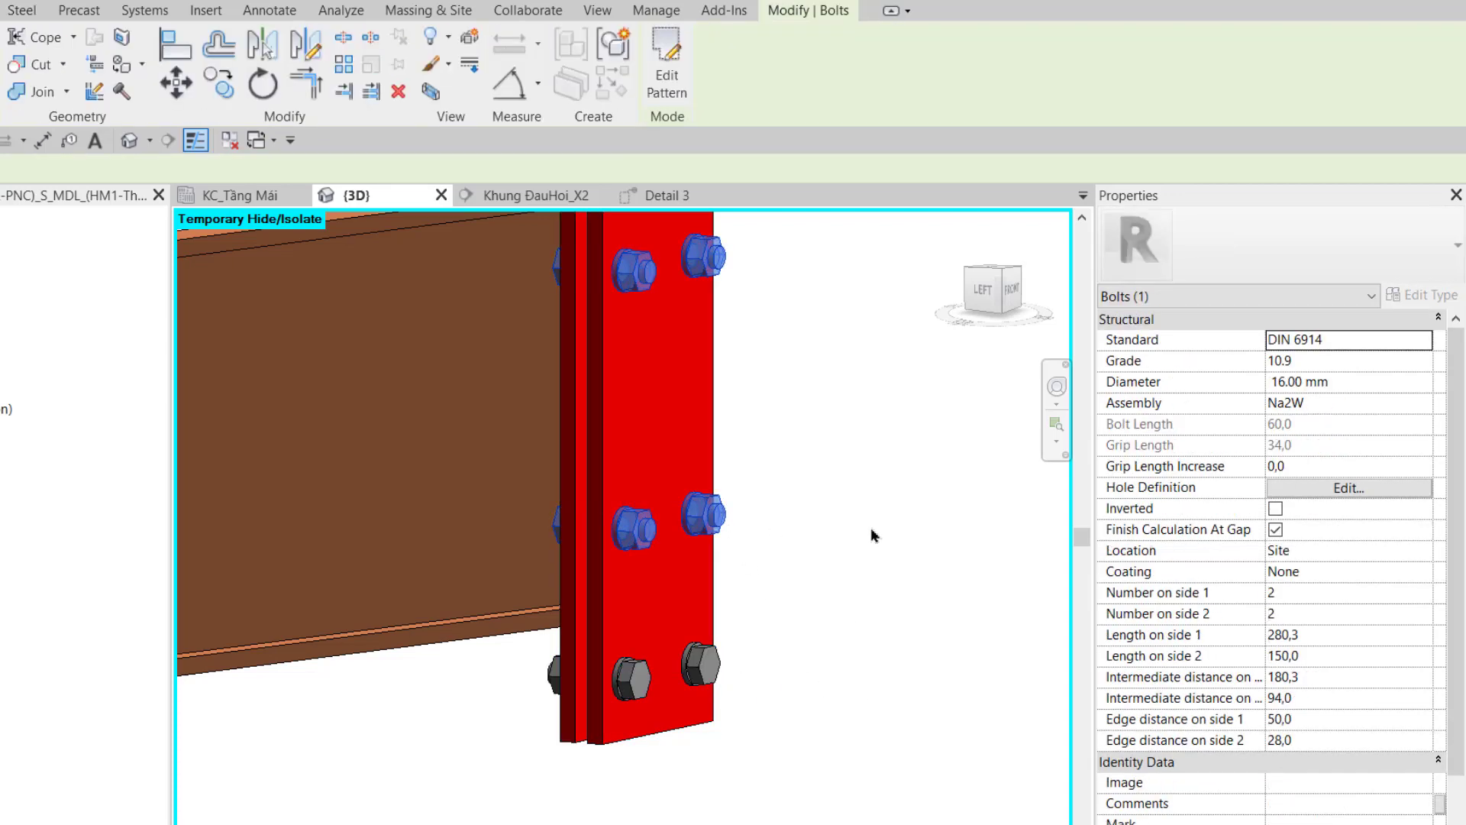
{"action": "left_click", "coordinate": [1276, 510]}
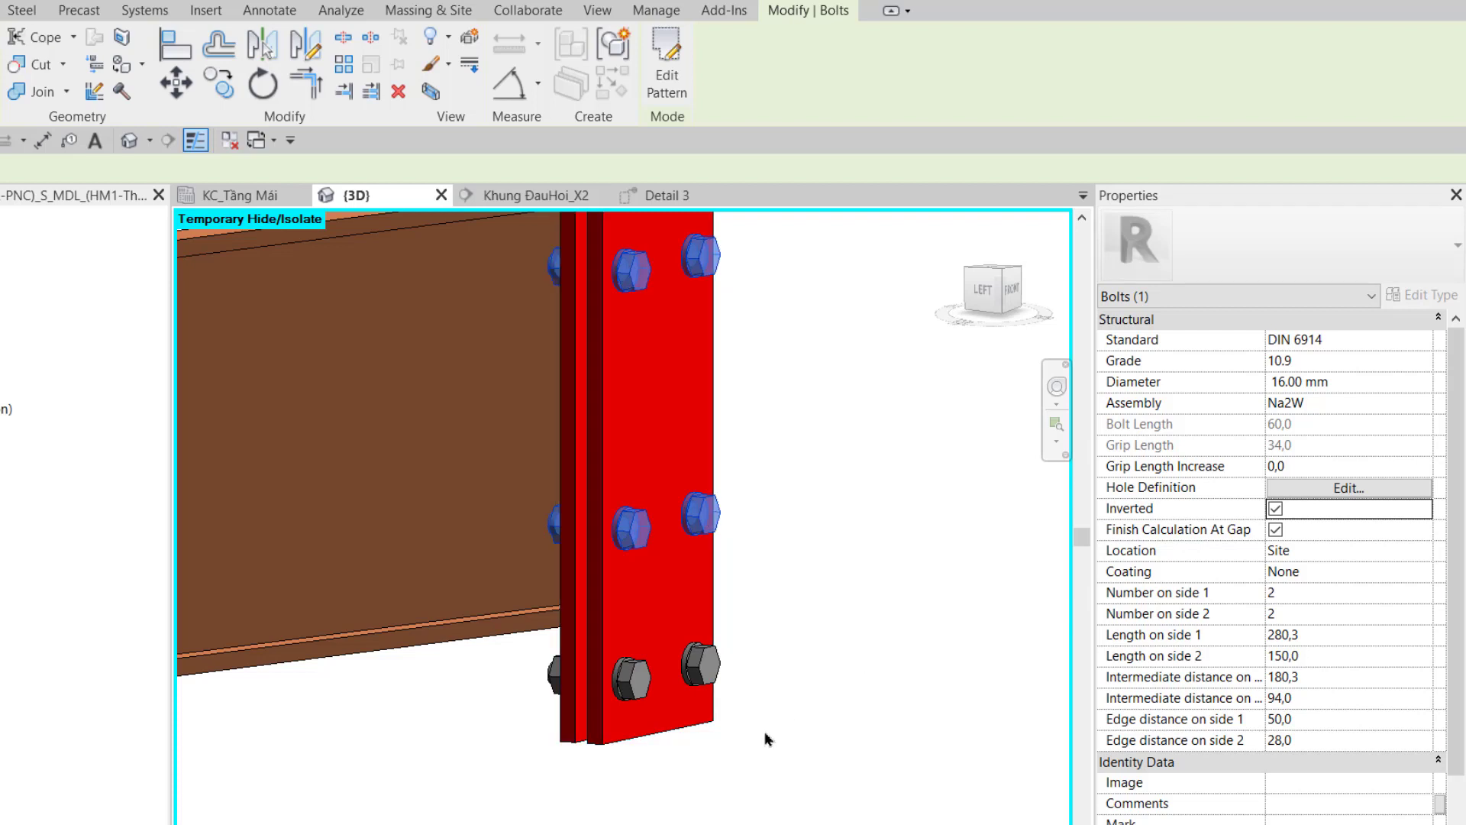
{"action": "scroll", "coordinate": [767, 734], "scroll_direction": "down", "scroll_amount": 2}
{"action": "middle_click_drag", "start_coordinate": [596, 765], "coordinate": [532, 541], "text": "shift"}
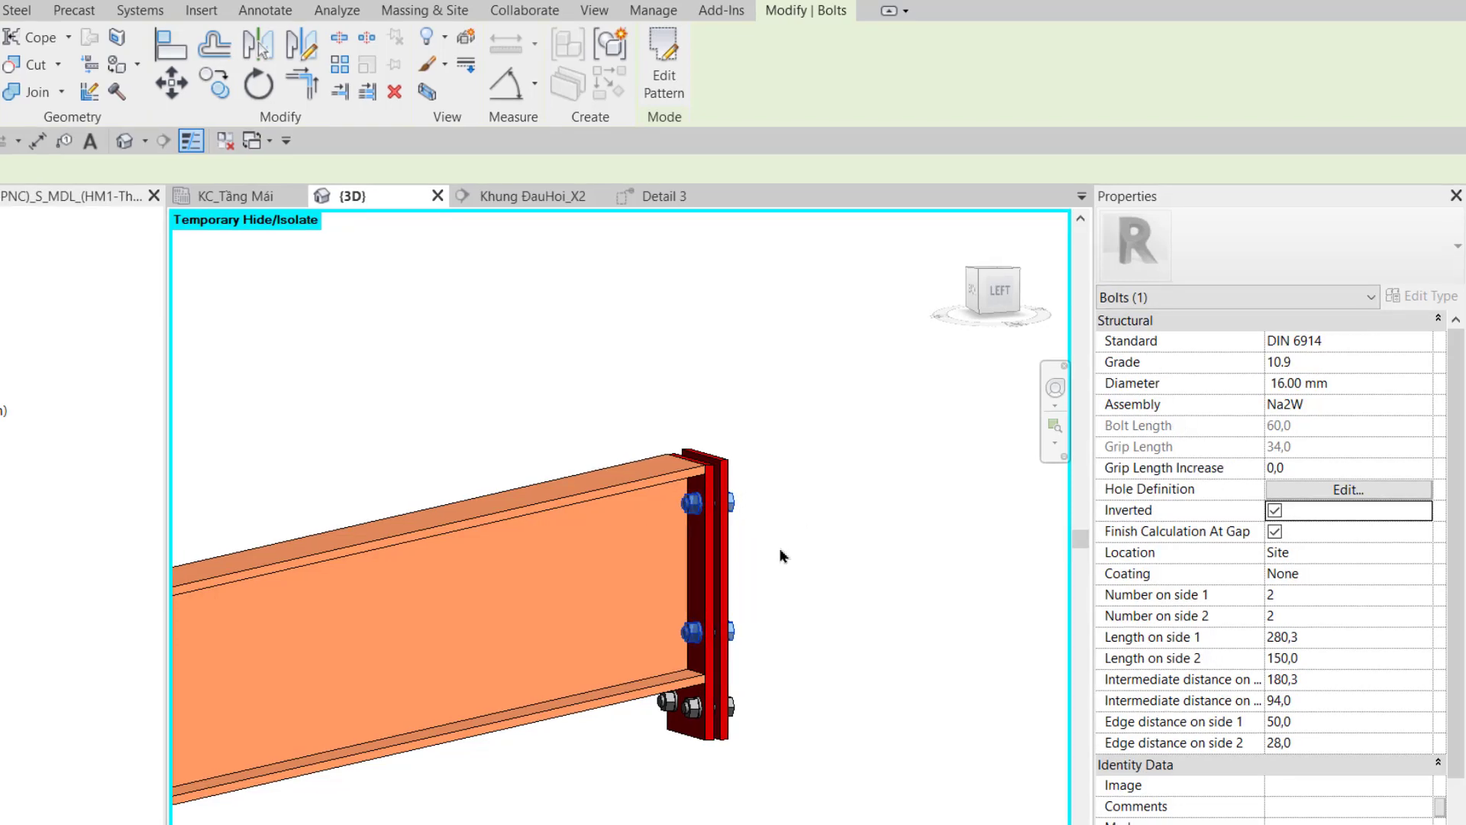
{"action": "middle_click_drag", "start_coordinate": [784, 555], "coordinate": [735, 511], "text": "shift"}
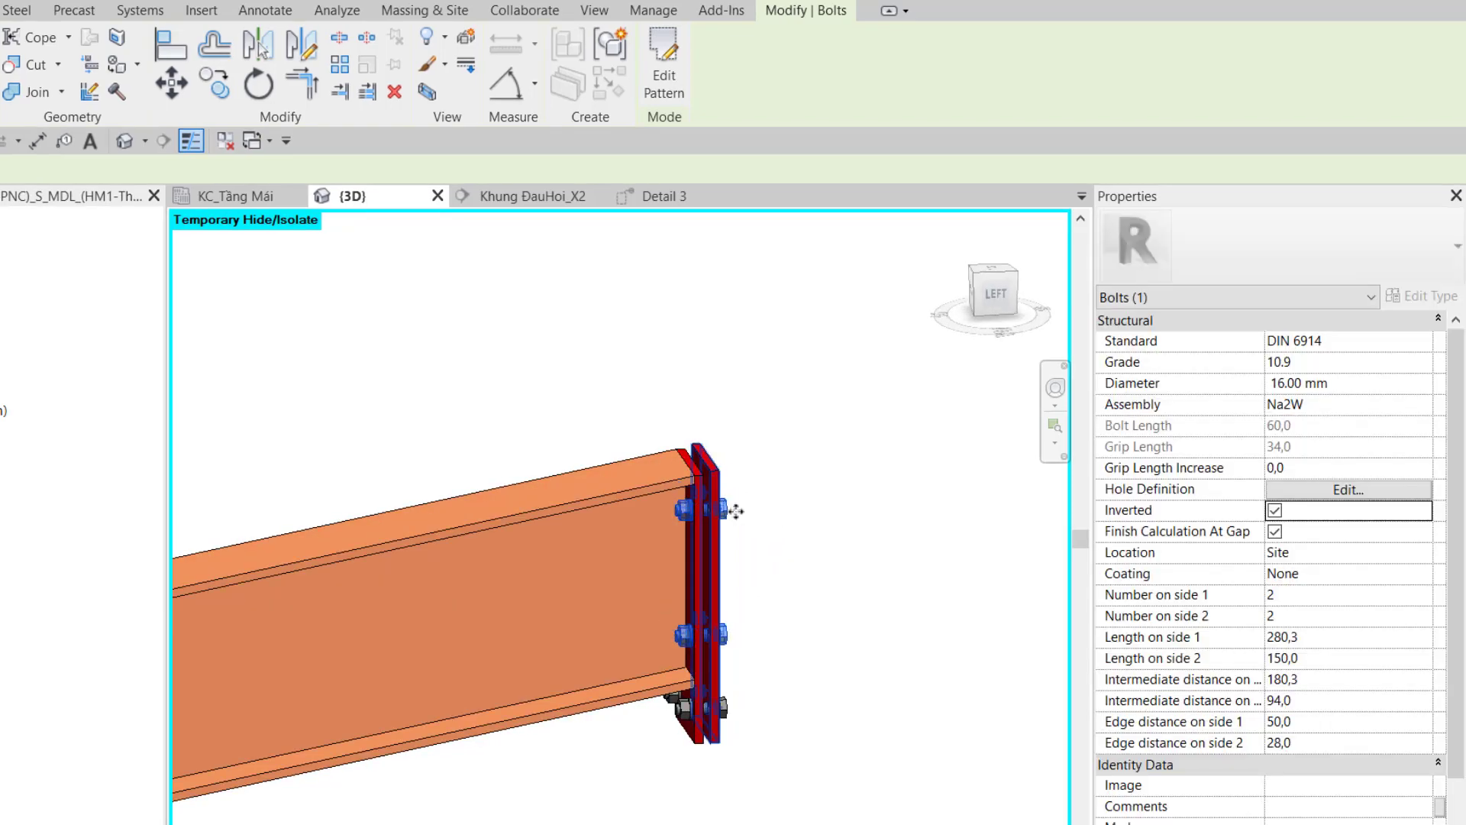
Select both end plates and the bolt groups of the joint
{"action": "left_click", "coordinate": [836, 609]}
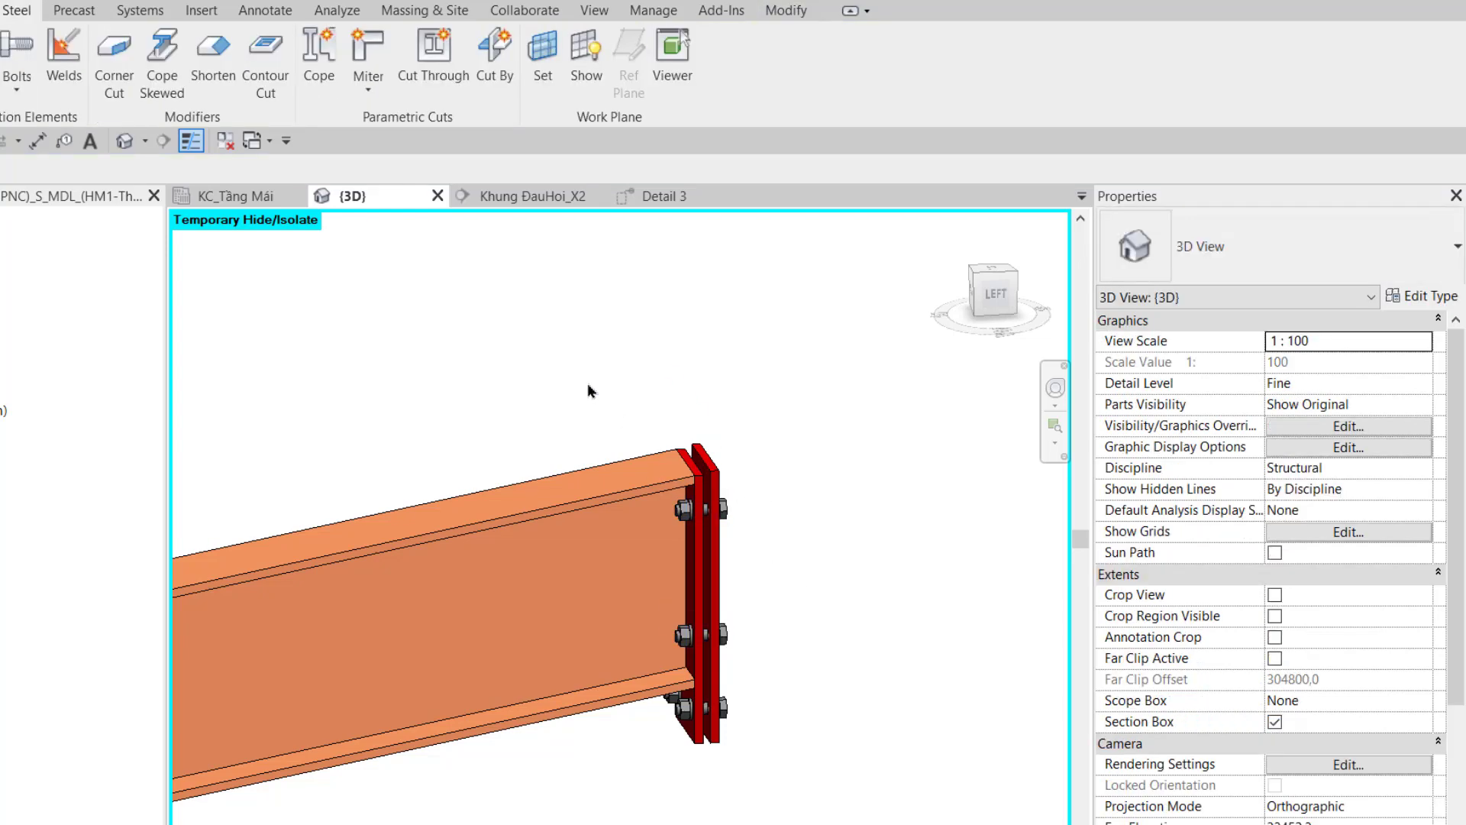
{"action": "left_click", "coordinate": [699, 581]}
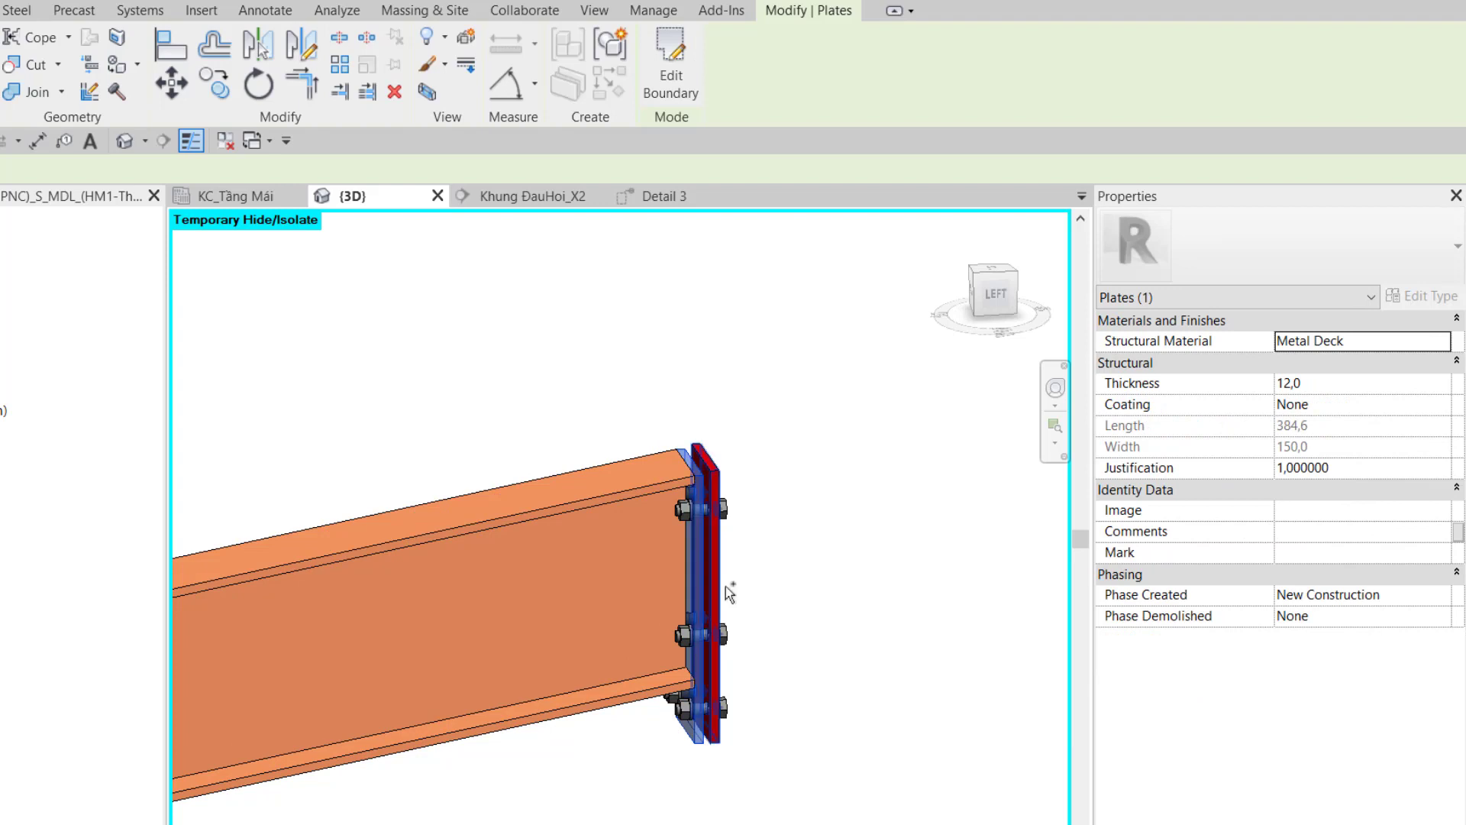
{"action": "middle_click_drag", "start_coordinate": [726, 587], "coordinate": [738, 501], "text": "shift"}
{"action": "left_click", "coordinate": [738, 501], "text": "ctrl"}
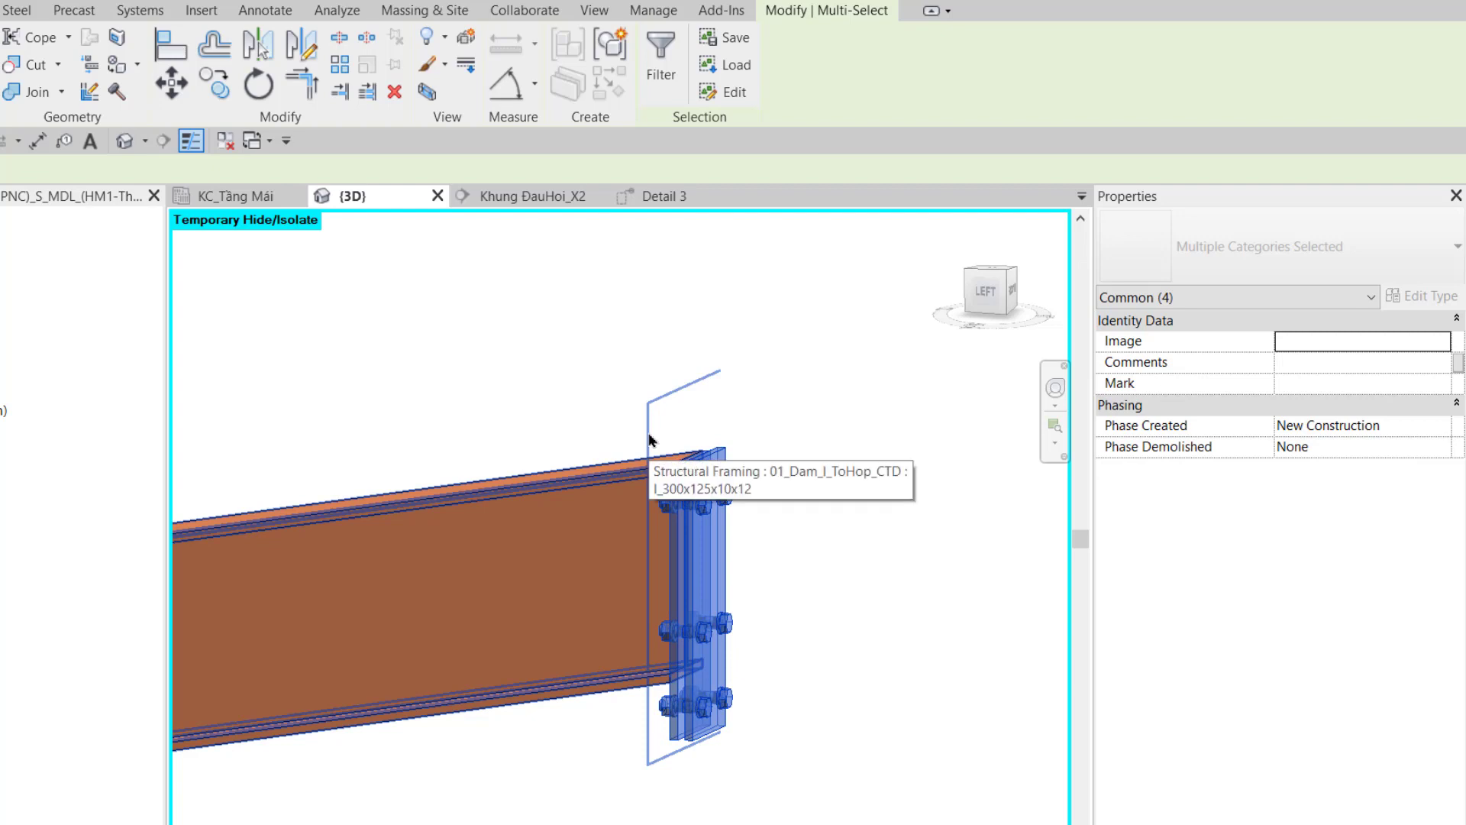
Copy the plates and bolts from the beam end to the Y6 joint in the Khung ĐauHoi_X2 section
{"action": "left_click", "coordinate": [535, 196]}
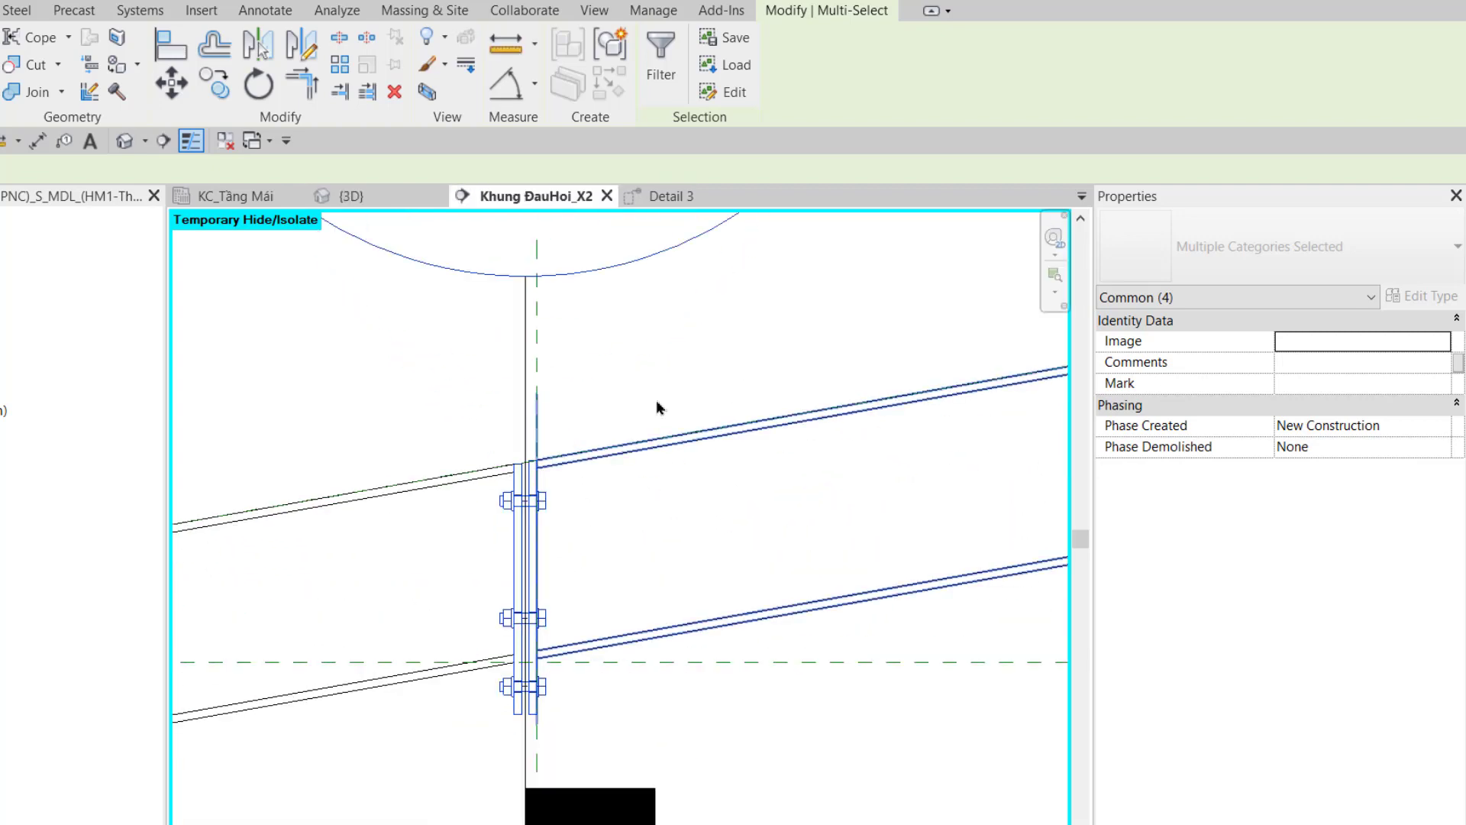
{"action": "left_click", "coordinate": [228, 91]}
{"action": "scroll", "coordinate": [519, 473], "scroll_direction": "up", "scroll_amount": 5}
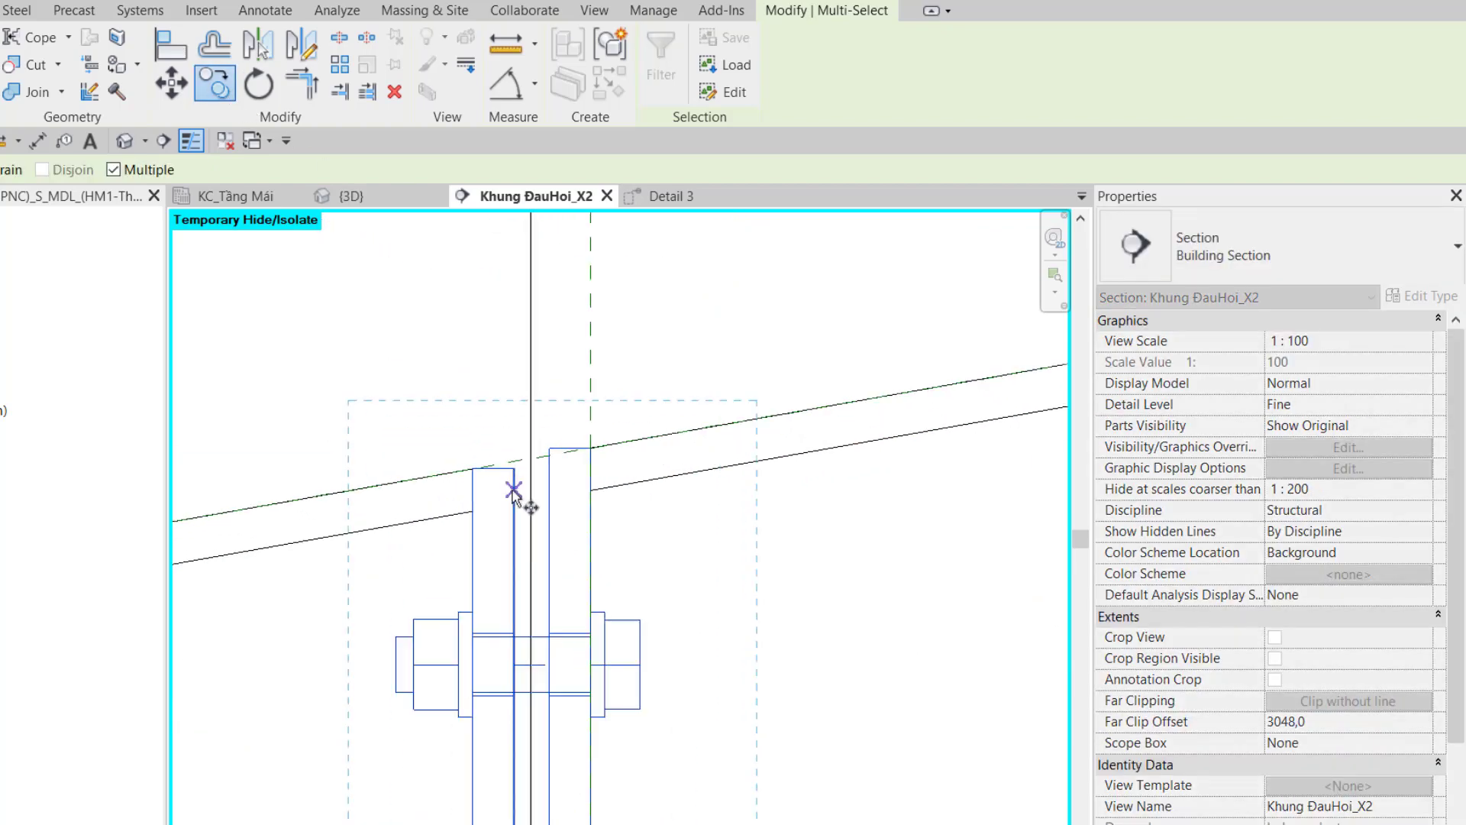
{"action": "left_click", "coordinate": [472, 469]}
{"action": "scroll", "coordinate": [541, 465], "scroll_direction": "down", "scroll_amount": 3}
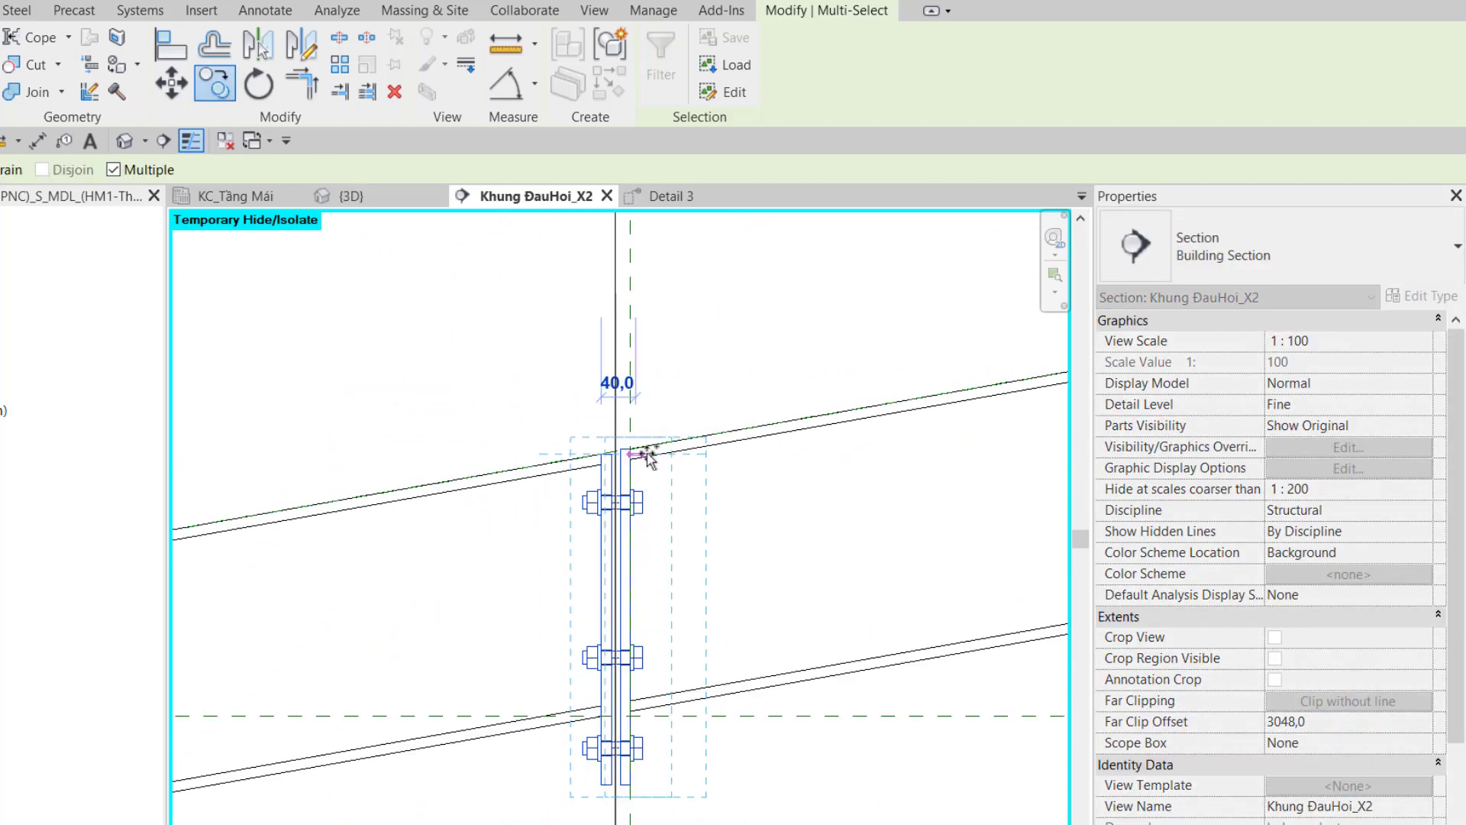
{"action": "scroll", "coordinate": [646, 455], "scroll_direction": "down", "scroll_amount": 2}
{"action": "scroll", "coordinate": [687, 497], "scroll_direction": "down", "scroll_amount": 2}
{"action": "scroll", "coordinate": [721, 550], "scroll_direction": "up", "scroll_amount": 2}
{"action": "scroll", "coordinate": [657, 535], "scroll_direction": "up", "scroll_amount": 2}
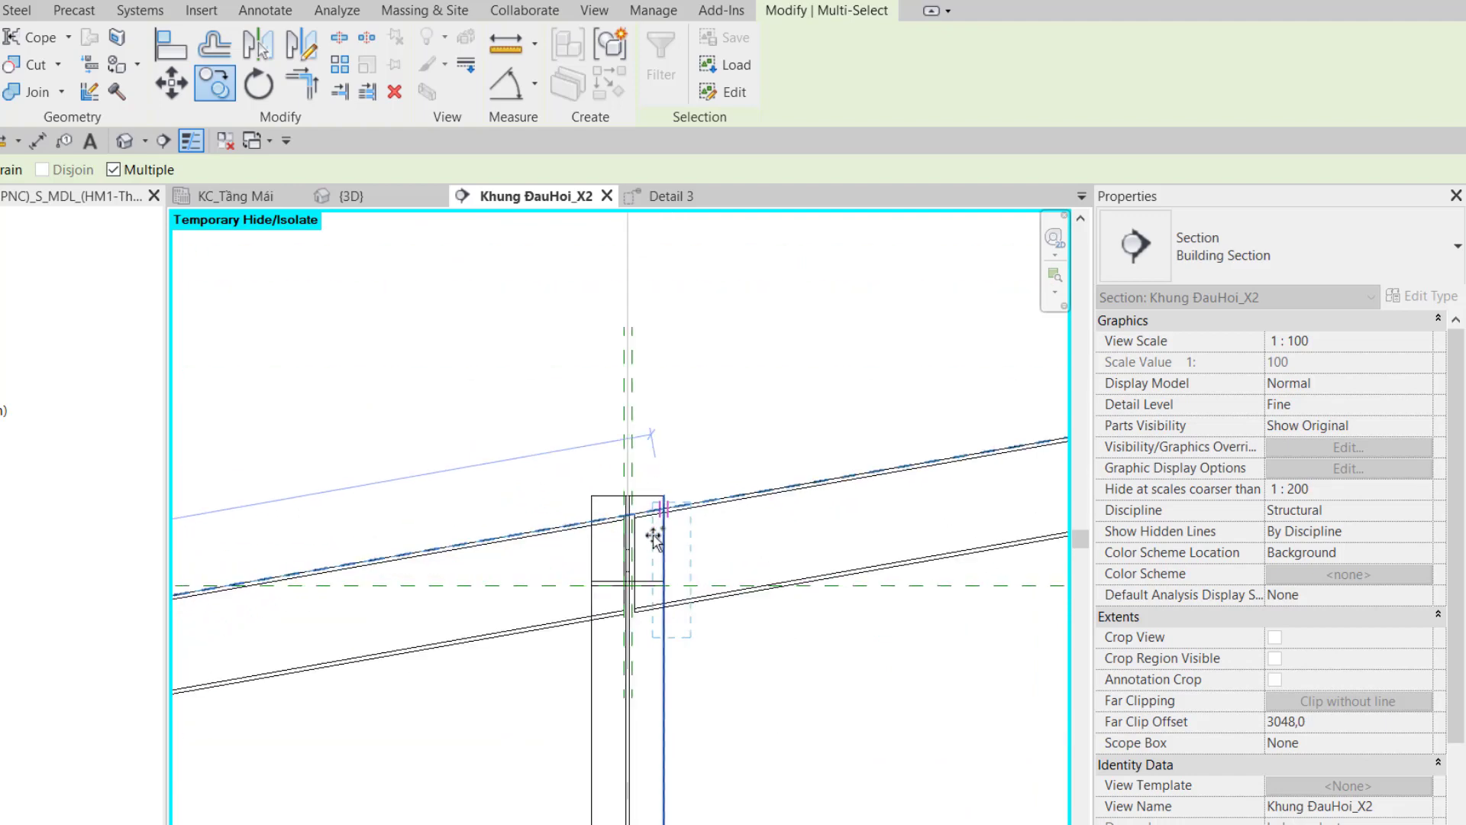
{"action": "scroll", "coordinate": [626, 520], "scroll_direction": "up", "scroll_amount": 2}
{"action": "scroll", "coordinate": [615, 513], "scroll_direction": "up", "scroll_amount": 2}
{"action": "left_click", "coordinate": [565, 453]}
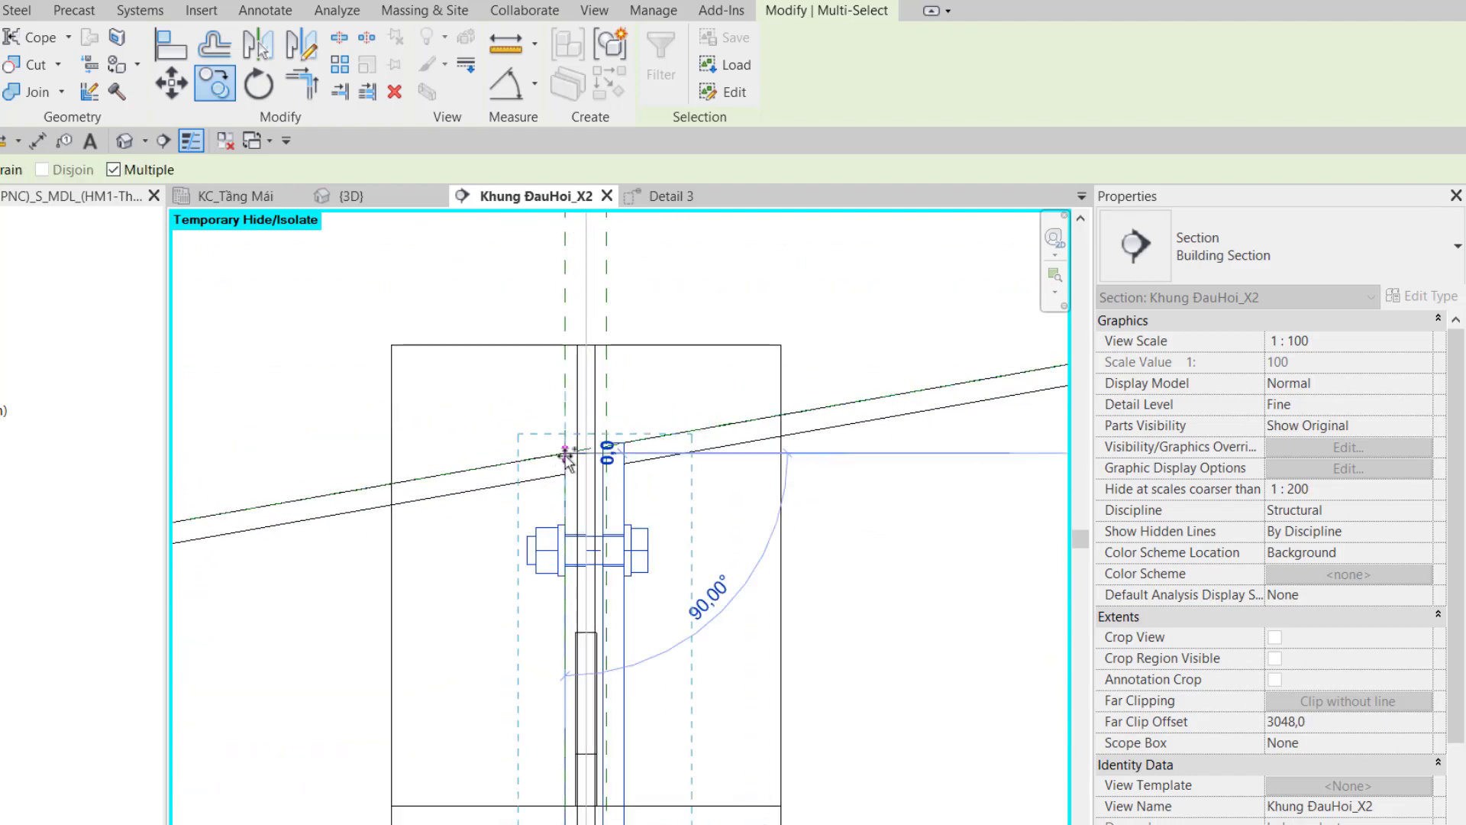
{"action": "key", "text": "Escape"}
{"action": "scroll", "coordinate": [716, 587], "scroll_direction": "down", "scroll_amount": 3}
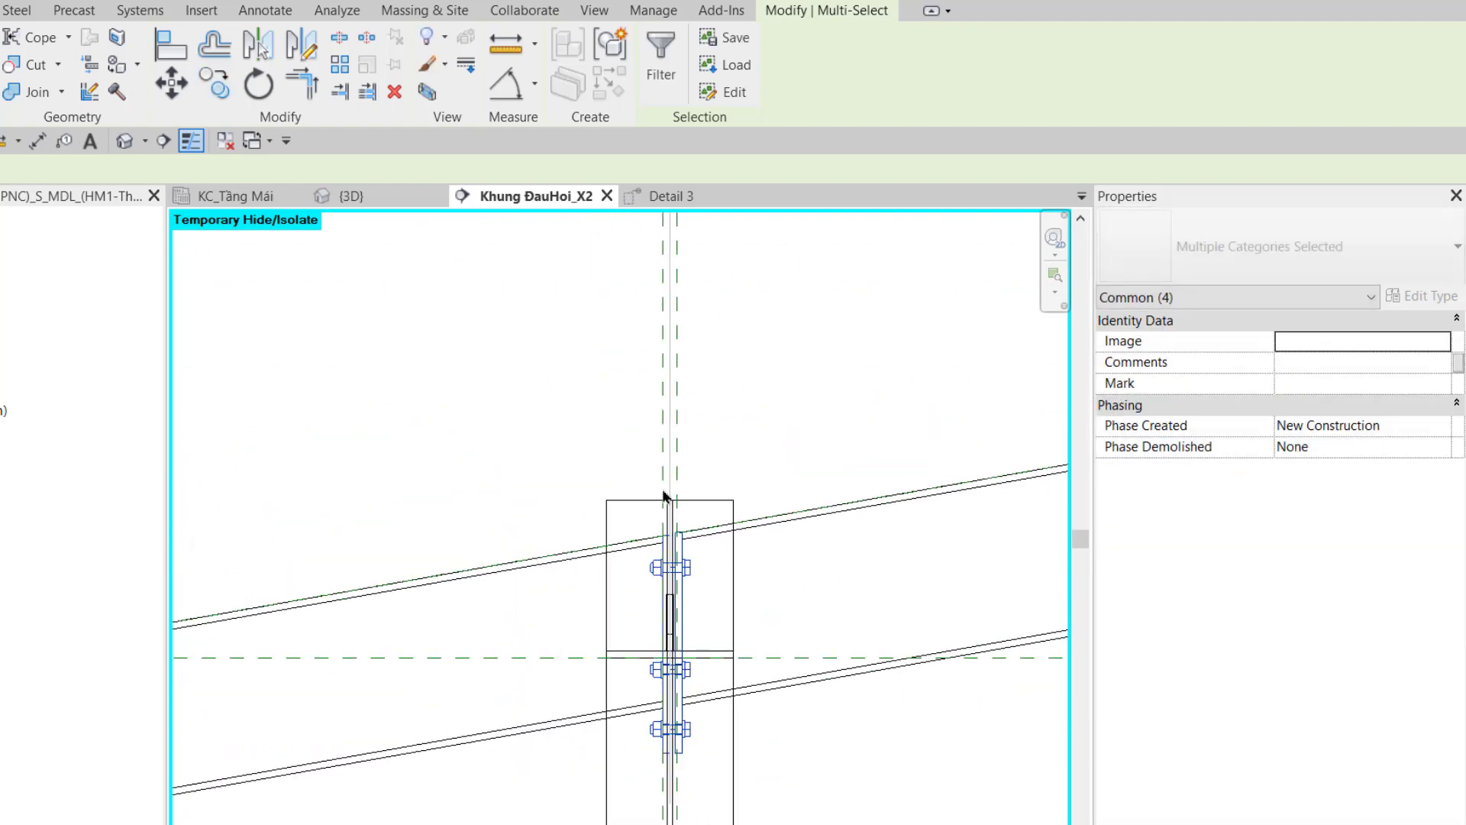
{"action": "scroll", "coordinate": [764, 733], "scroll_direction": "down", "scroll_amount": 2}
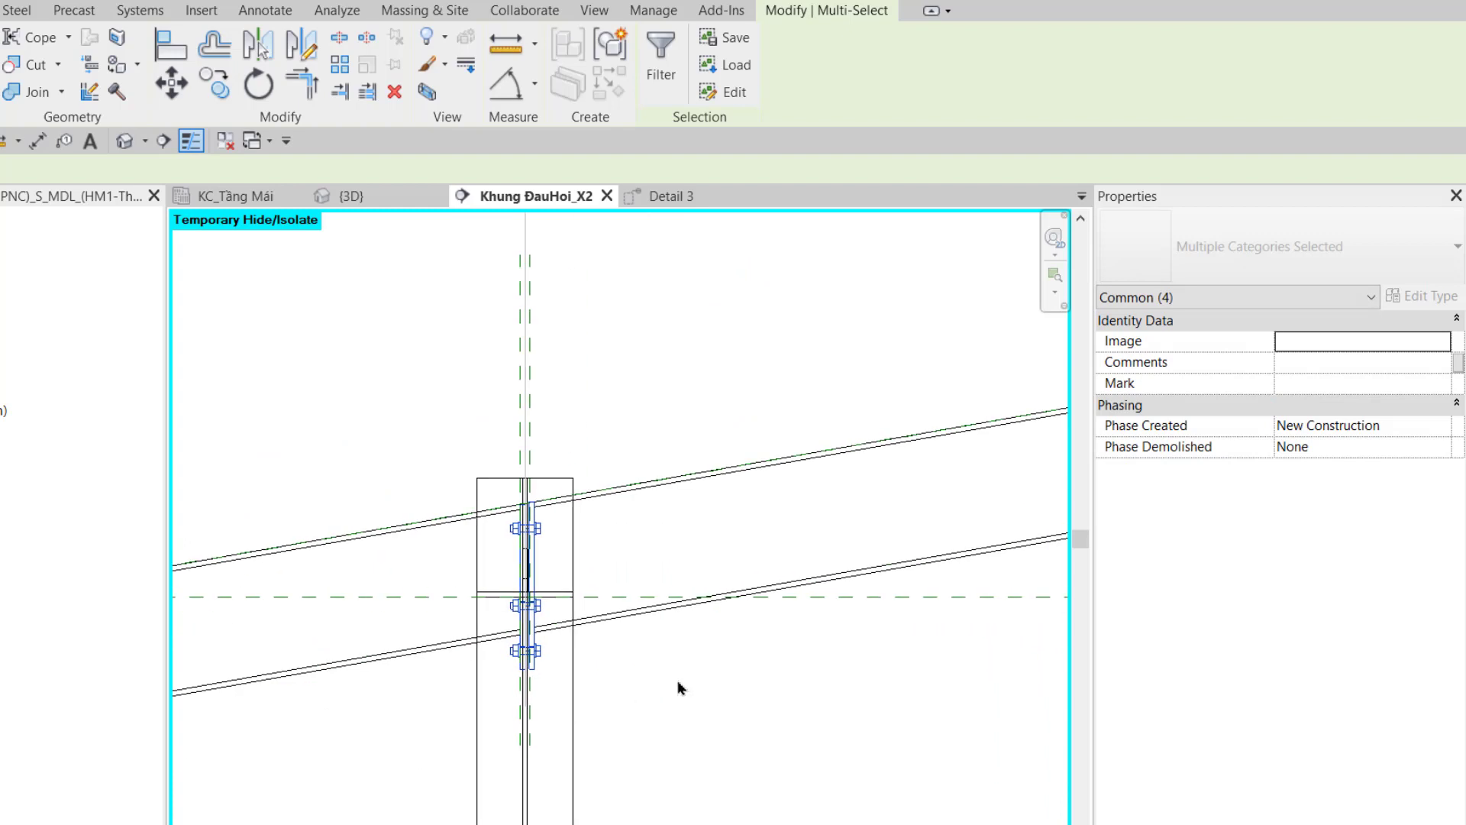
{"action": "scroll", "coordinate": [687, 687], "scroll_direction": "down", "scroll_amount": 2}
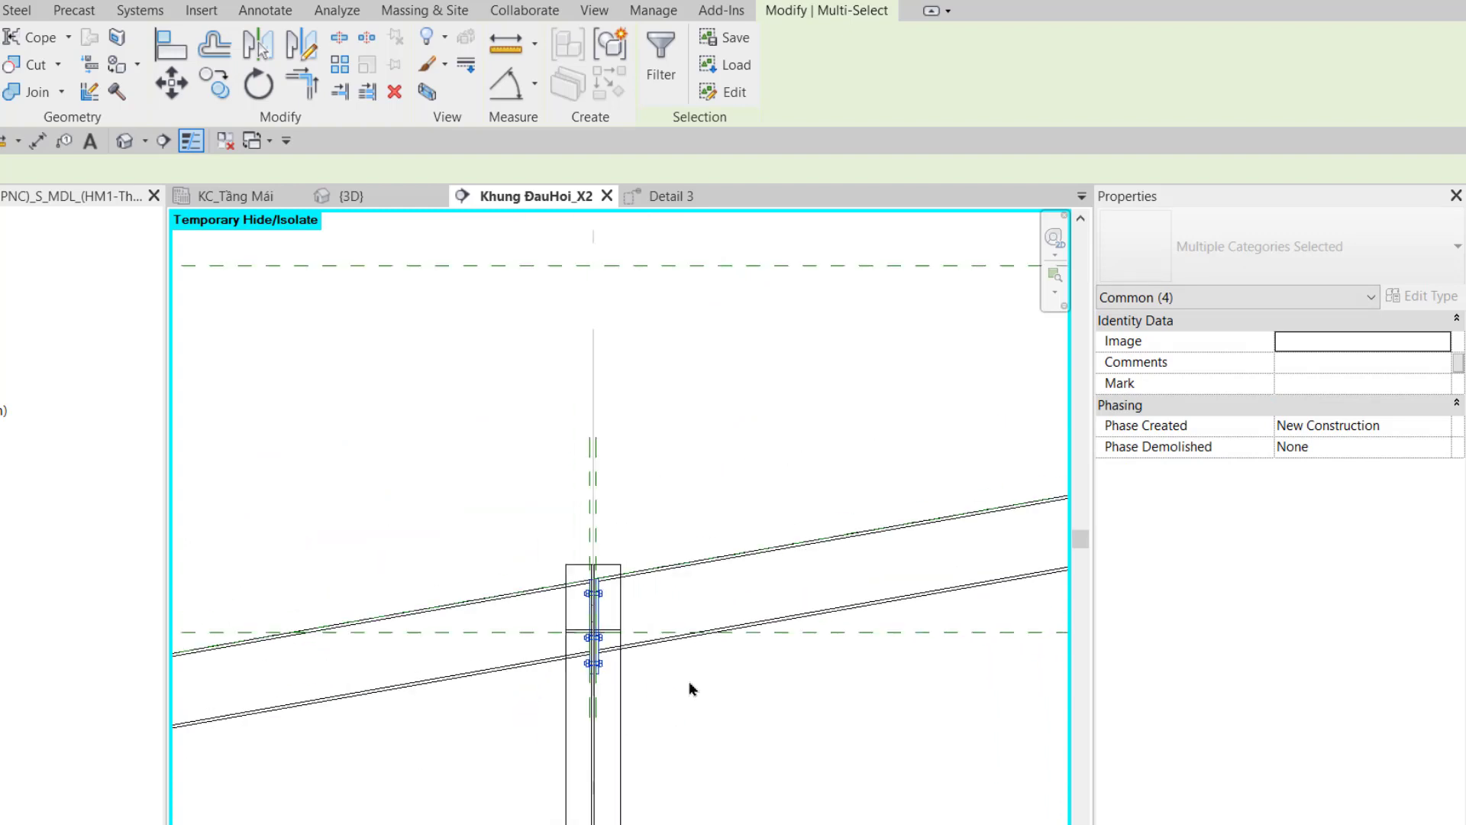
{"action": "scroll", "coordinate": [684, 757], "scroll_direction": "down", "scroll_amount": 2}
{"action": "scroll", "coordinate": [649, 439], "scroll_direction": "down", "scroll_amount": 1}
{"action": "middle_click_drag", "start_coordinate": [770, 589], "coordinate": [786, 529]}
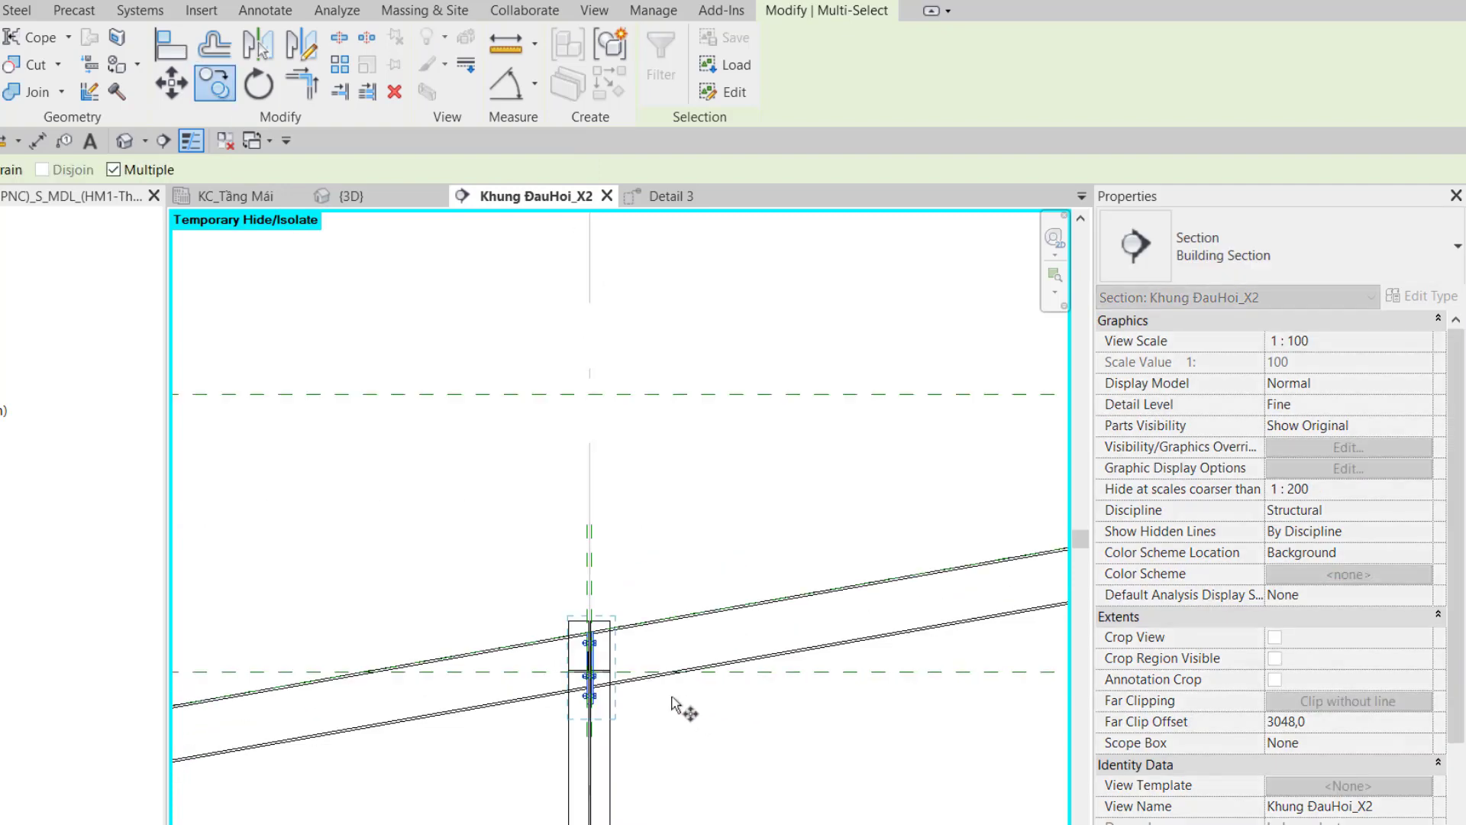
Place another copy of the plate-and-bolt joint at the Y5 beam-column corner
{"action": "scroll", "coordinate": [680, 703], "scroll_direction": "up", "scroll_amount": 2}
{"action": "scroll", "coordinate": [583, 687], "scroll_direction": "up", "scroll_amount": 2}
{"action": "scroll", "coordinate": [428, 505], "scroll_direction": "up", "scroll_amount": 2}
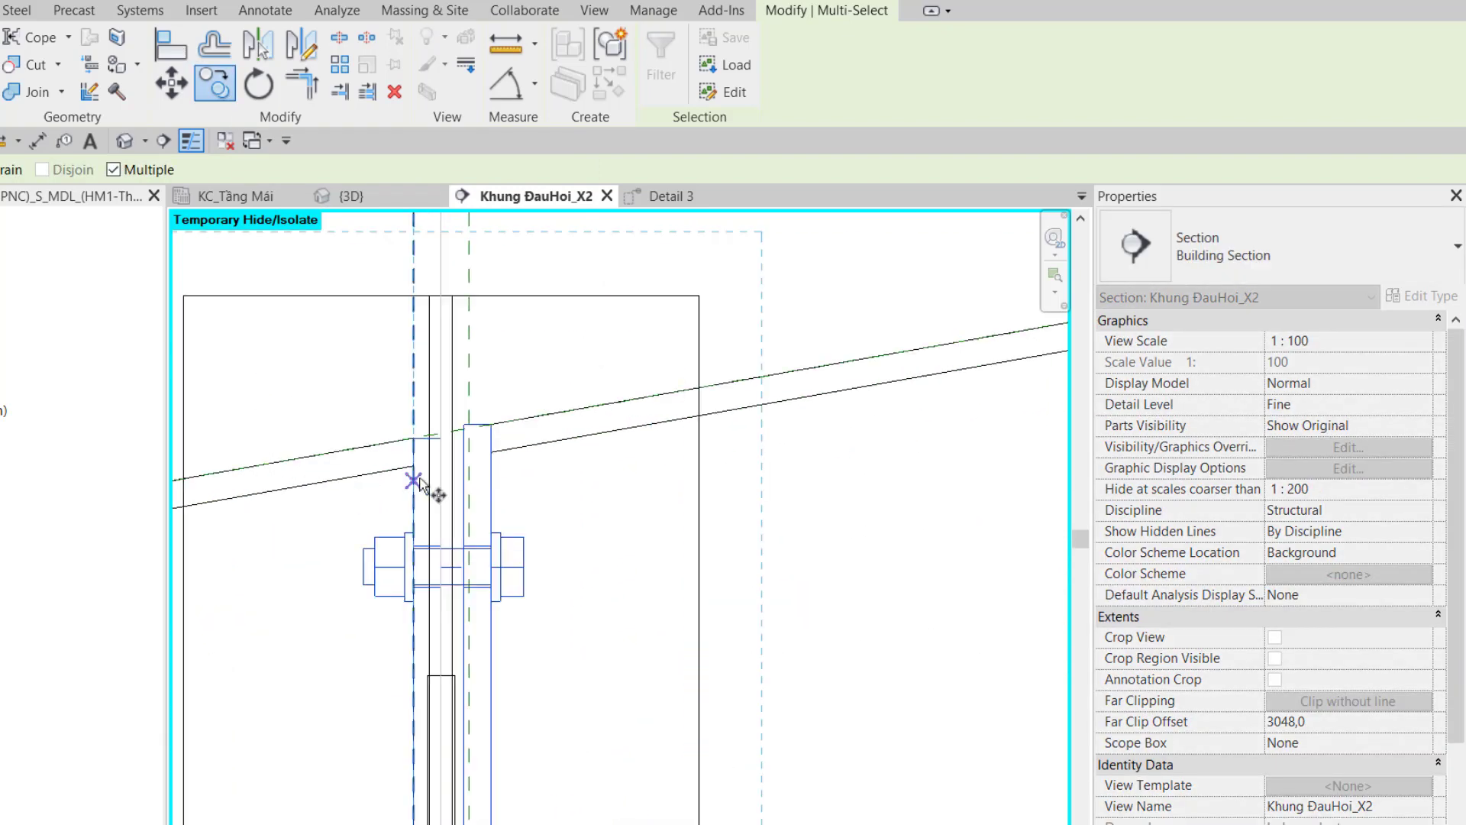
{"action": "left_click", "coordinate": [414, 437]}
{"action": "scroll", "coordinate": [672, 558], "scroll_direction": "down", "scroll_amount": 2}
{"action": "scroll", "coordinate": [456, 631], "scroll_direction": "down", "scroll_amount": 2}
{"action": "scroll", "coordinate": [456, 631], "scroll_direction": "down", "scroll_amount": 2}
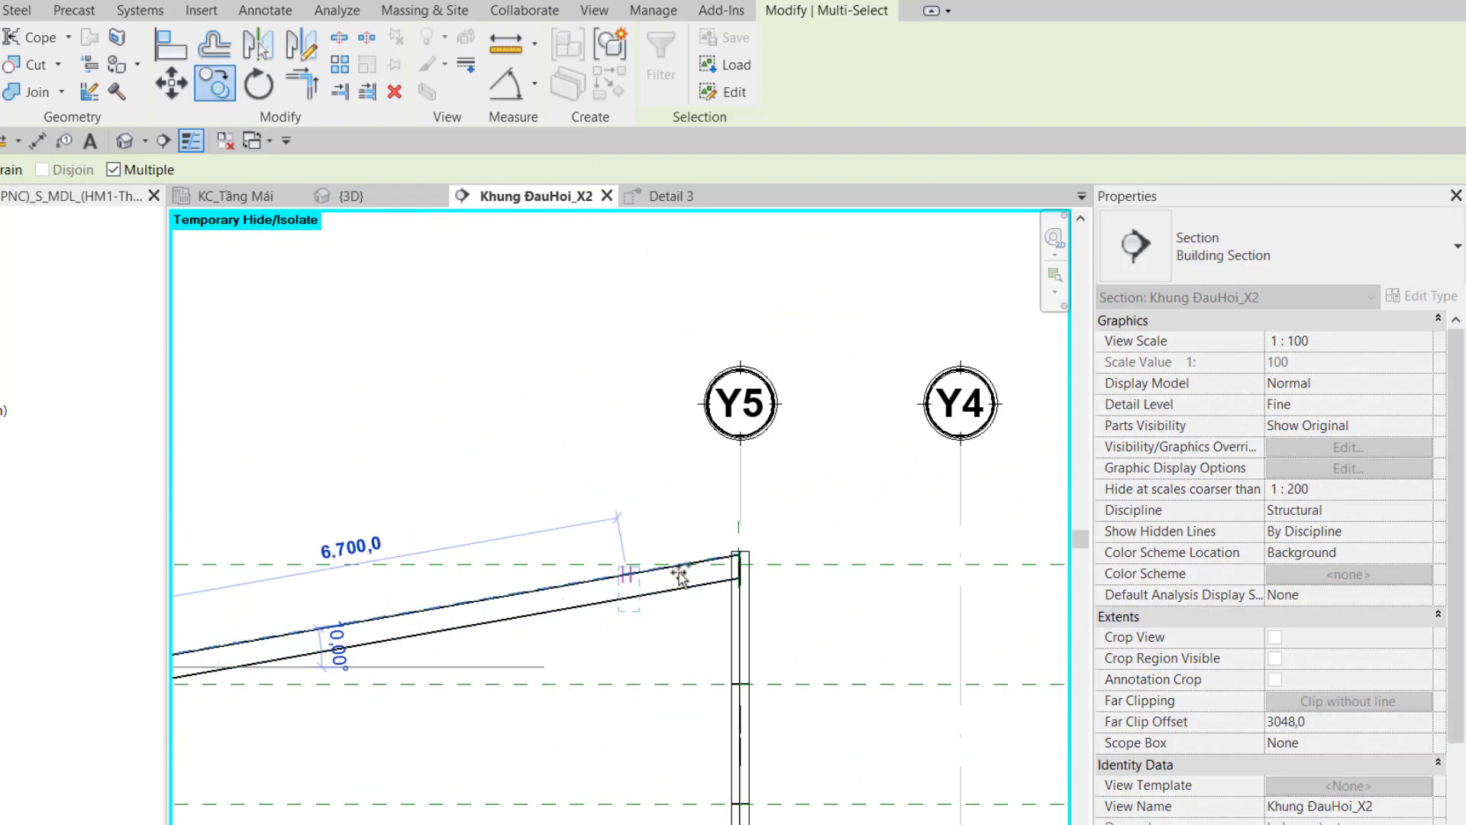
{"action": "scroll", "coordinate": [760, 540], "scroll_direction": "up", "scroll_amount": 3}
{"action": "scroll", "coordinate": [697, 507], "scroll_direction": "up", "scroll_amount": 2}
{"action": "scroll", "coordinate": [670, 495], "scroll_direction": "up", "scroll_amount": 2}
{"action": "scroll", "coordinate": [671, 495], "scroll_direction": "down", "scroll_amount": 2}
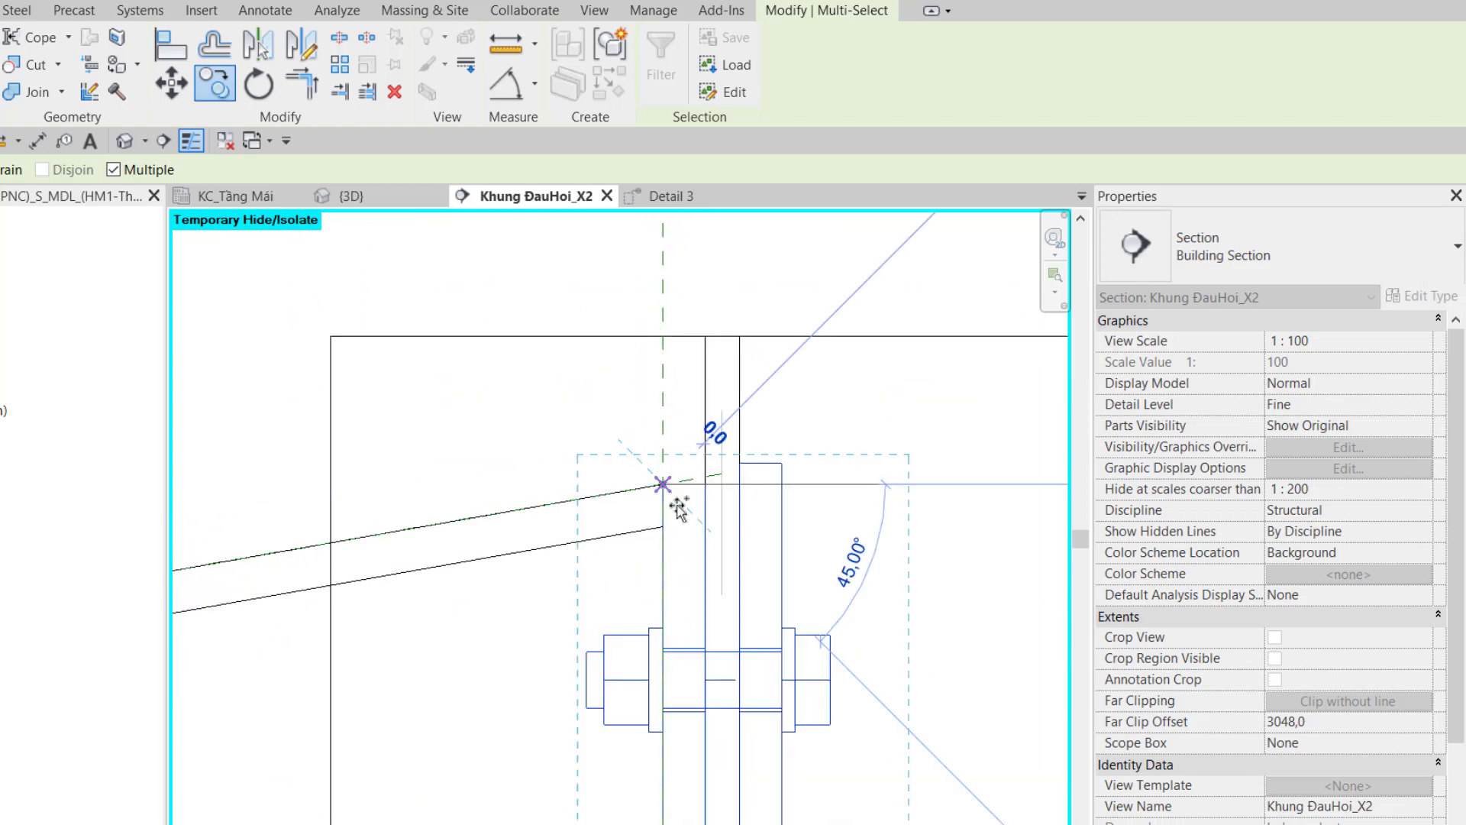
{"action": "left_click", "coordinate": [710, 464]}
{"action": "key", "text": "Escape"}
Zoom into the Y5 joint to inspect the bolts, then clear the selection
{"action": "scroll", "coordinate": [845, 562], "scroll_direction": "down", "scroll_amount": 1}
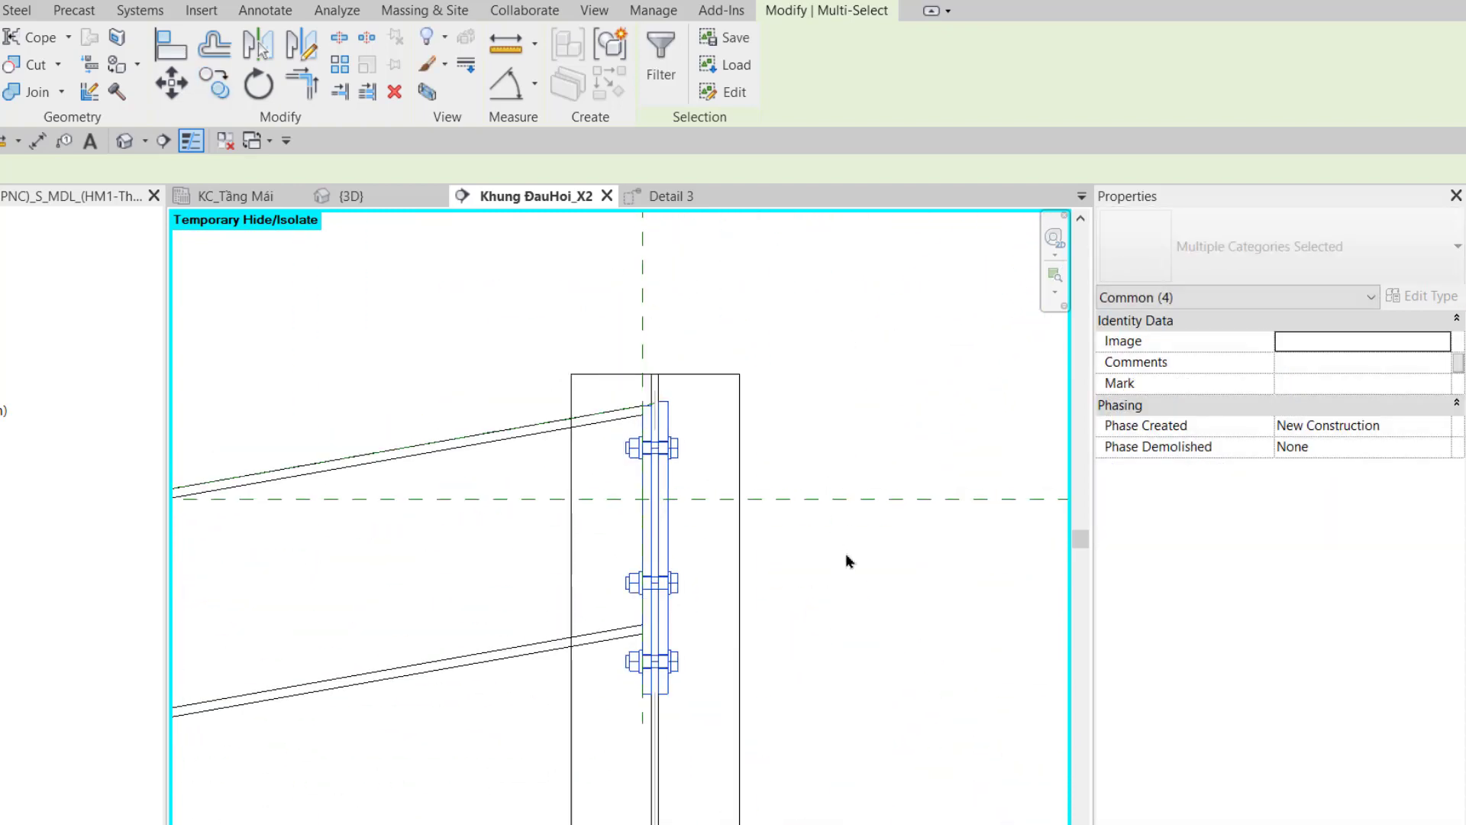
{"action": "scroll", "coordinate": [810, 603], "scroll_direction": "down", "scroll_amount": 3}
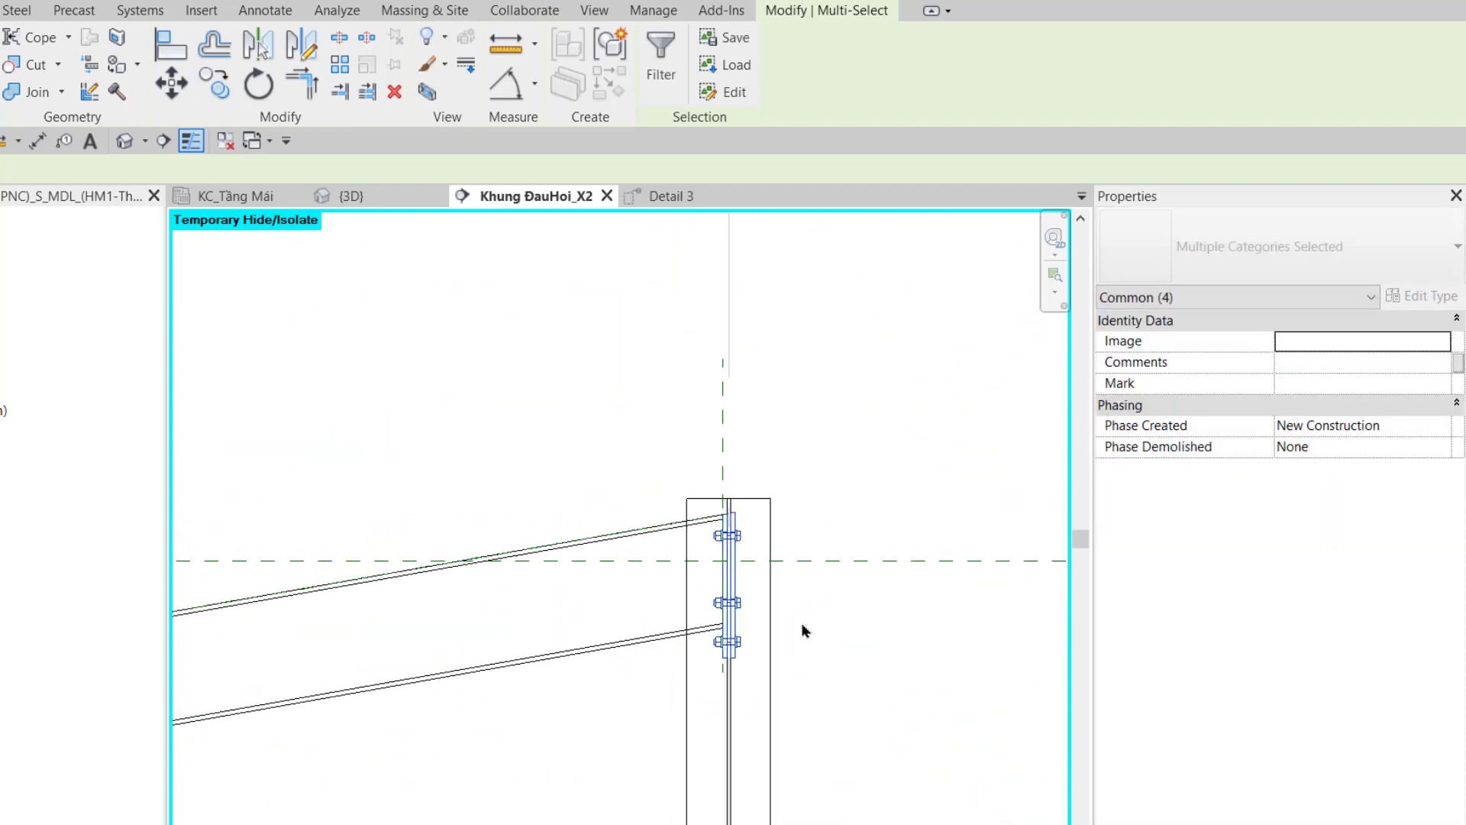
{"action": "scroll", "coordinate": [802, 625], "scroll_direction": "down", "scroll_amount": 2}
{"action": "scroll", "coordinate": [809, 639], "scroll_direction": "down", "scroll_amount": 3}
{"action": "scroll", "coordinate": [764, 588], "scroll_direction": "down", "scroll_amount": 2}
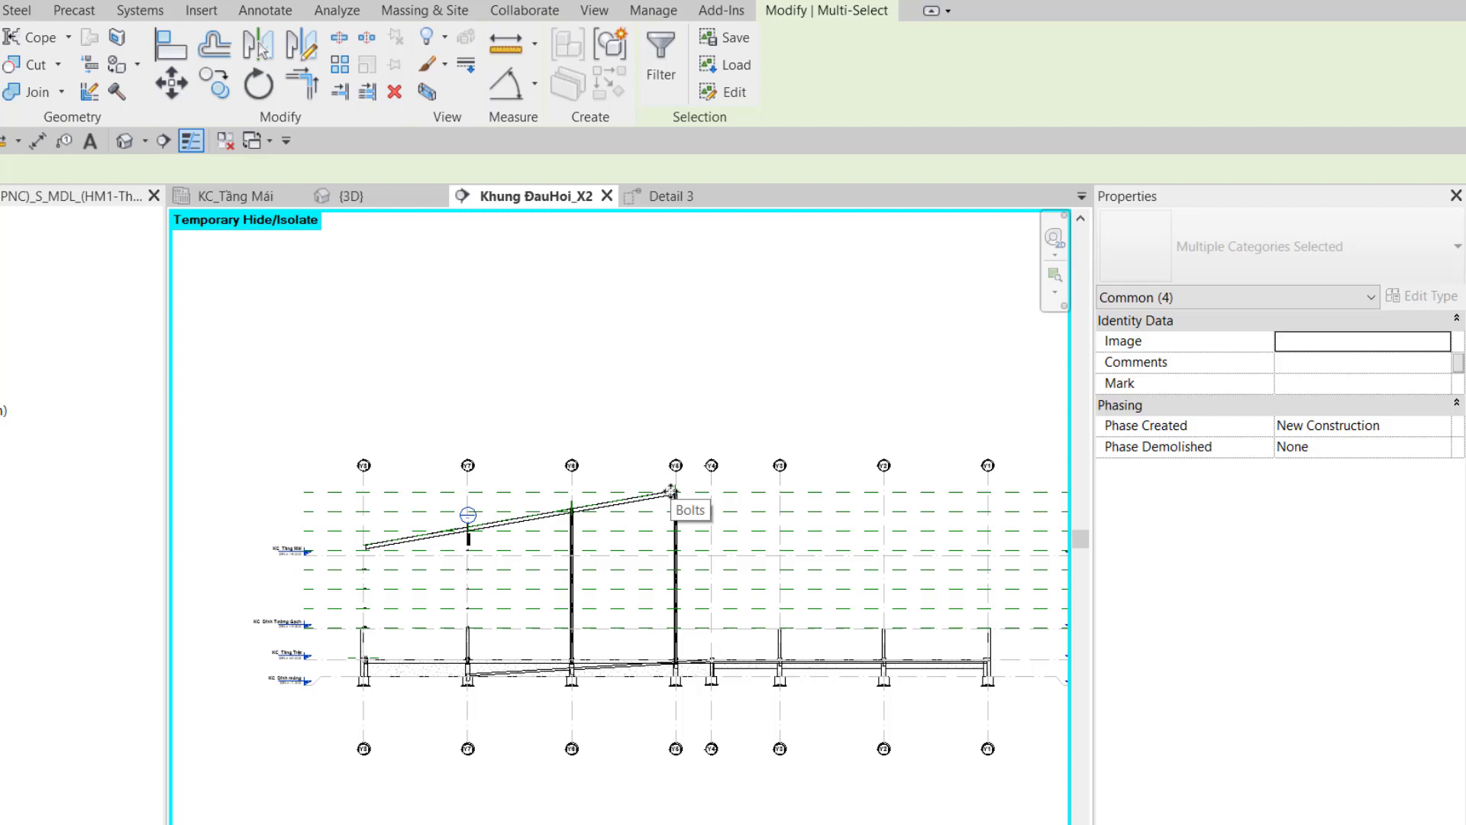
{"action": "scroll", "coordinate": [673, 493], "scroll_direction": "up", "scroll_amount": 5}
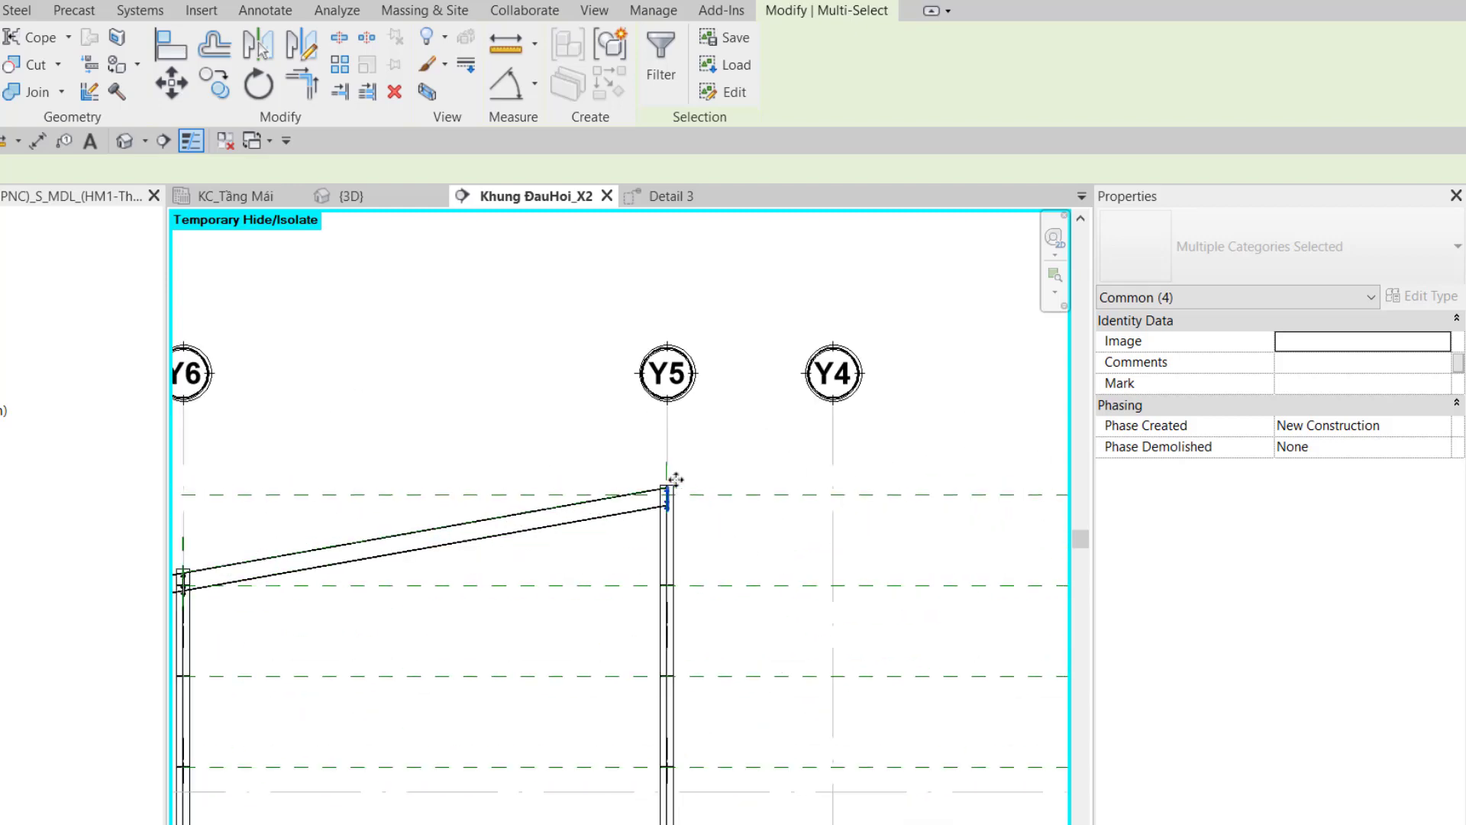
{"action": "scroll", "coordinate": [676, 479], "scroll_direction": "up", "scroll_amount": 2}
{"action": "scroll", "coordinate": [656, 504], "scroll_direction": "up", "scroll_amount": 2}
{"action": "scroll", "coordinate": [642, 458], "scroll_direction": "up", "scroll_amount": 2}
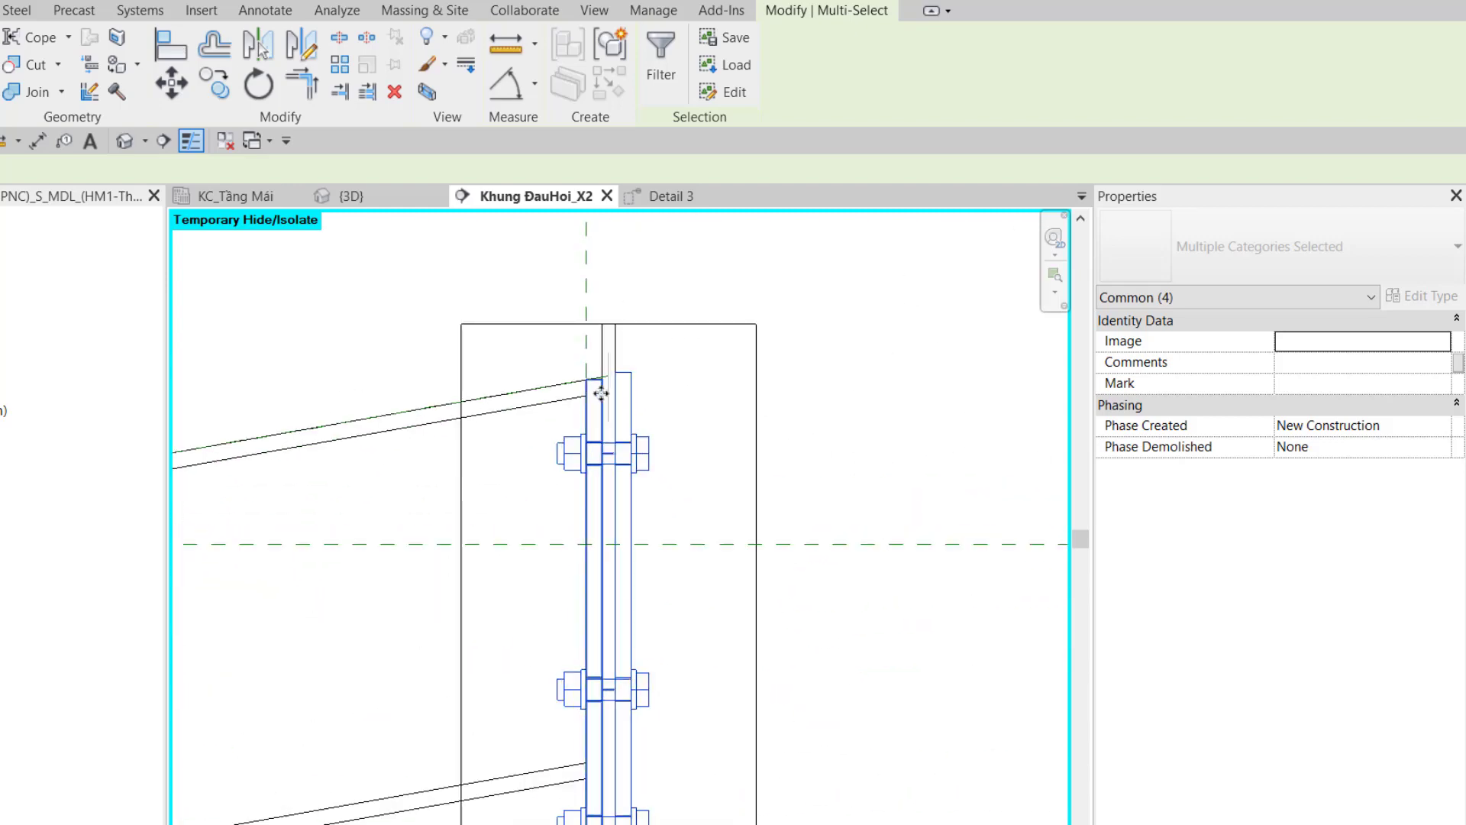
{"action": "left_click", "coordinate": [909, 466]}
{"action": "scroll", "coordinate": [883, 479], "scroll_direction": "down", "scroll_amount": 4}
{"action": "scroll", "coordinate": [838, 491], "scroll_direction": "down", "scroll_amount": 2}
{"action": "scroll", "coordinate": [838, 491], "scroll_direction": "down", "scroll_amount": 2}
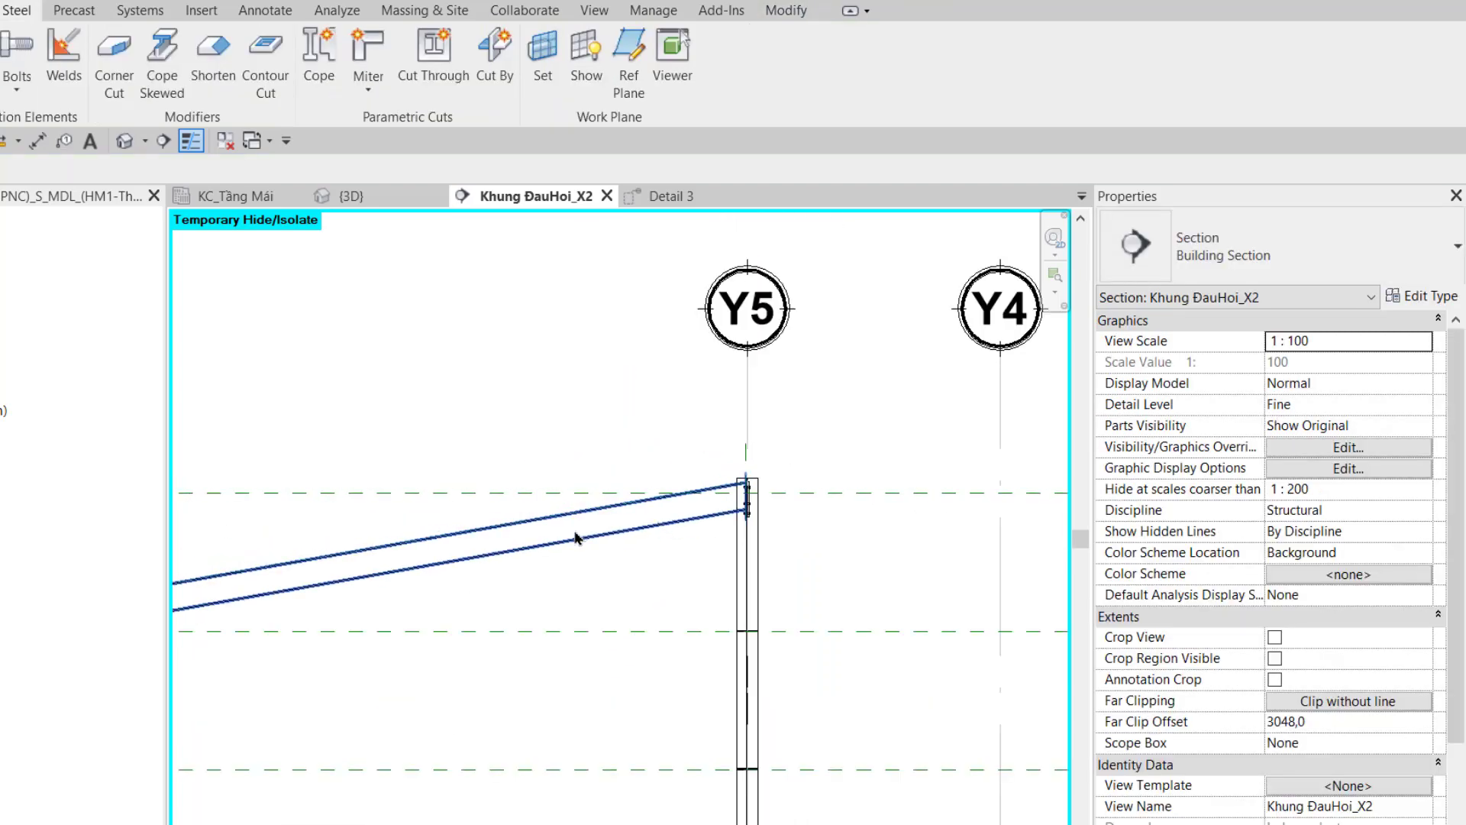
{"action": "scroll", "coordinate": [838, 491], "scroll_direction": "down", "scroll_amount": 2}
Move the Detail 3 callout from grid Y7 to the joint at Y5
{"action": "mouse_move", "coordinate": [494, 492]}
{"action": "middle_mouse_down"}
{"action": "mouse_move", "coordinate": [830, 489]}
{"action": "mouse_move", "coordinate": [1148, 436]}
{"action": "middle_mouse_up"}
{"action": "left_click", "coordinate": [384, 580]}
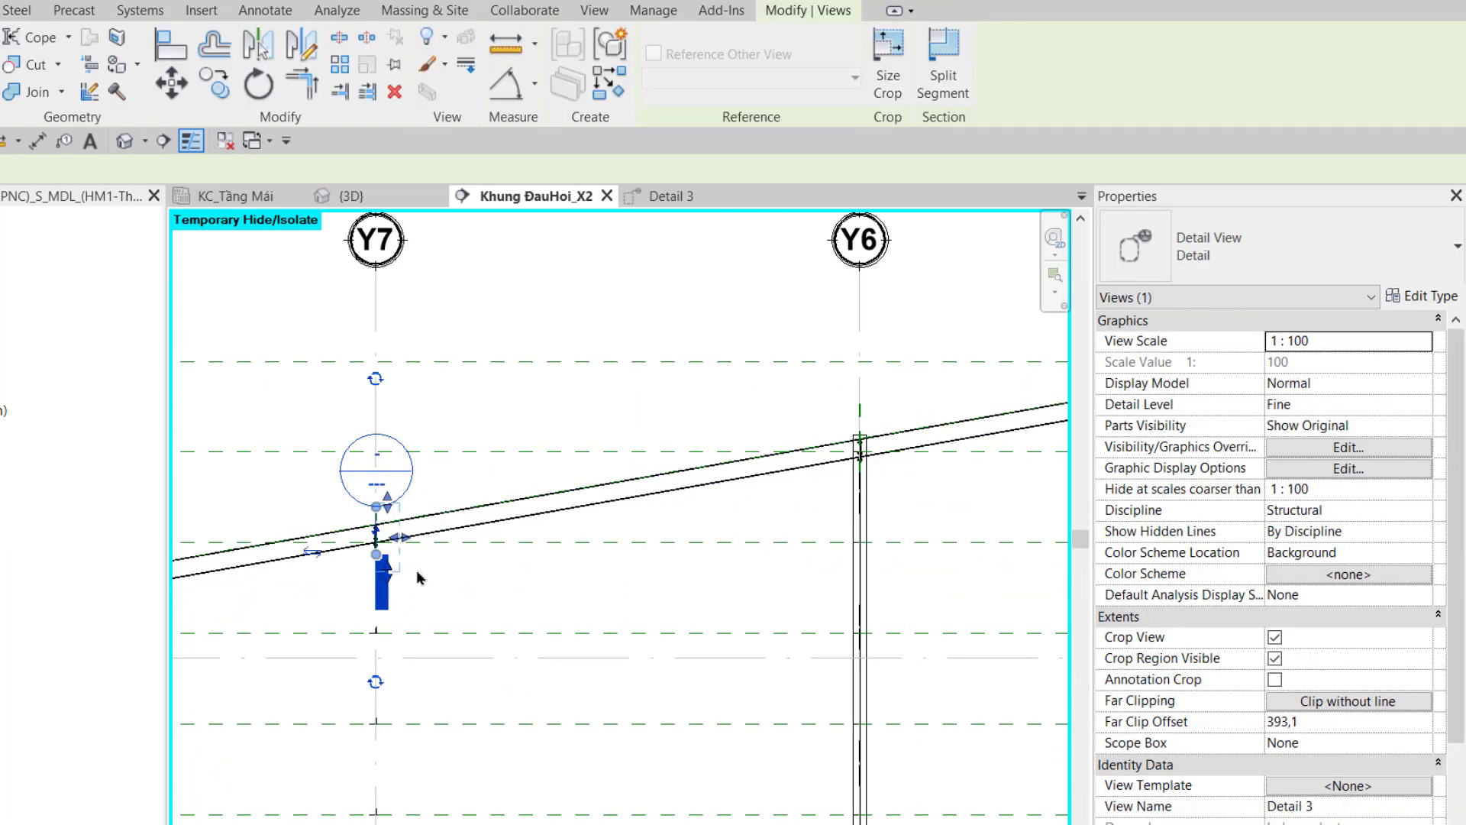
{"action": "left_click_drag", "start_coordinate": [397, 594], "coordinate": [772, 551]}
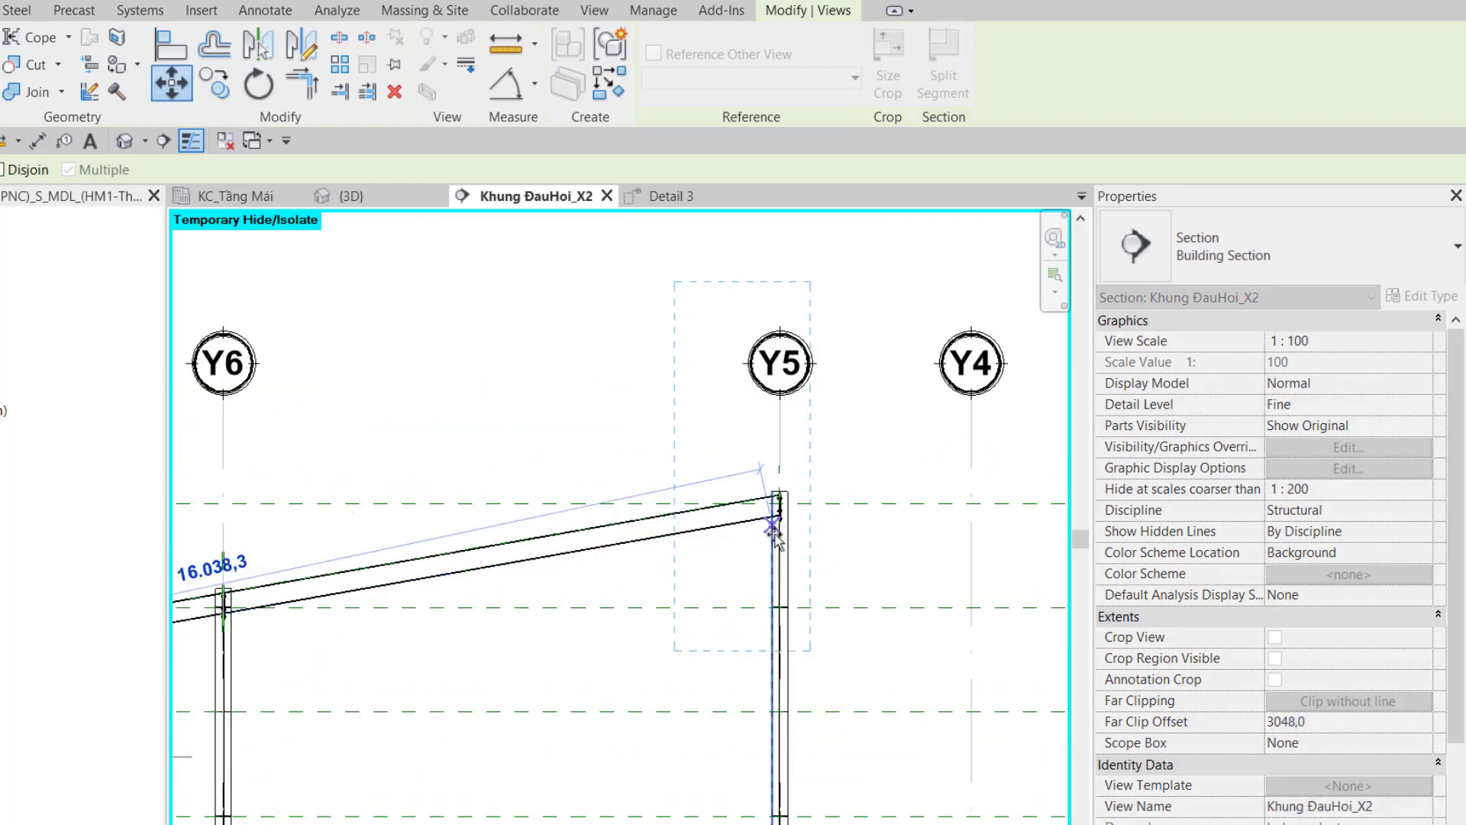
{"action": "scroll", "coordinate": [646, 599], "scroll_direction": "up", "scroll_amount": 2}
{"action": "scroll", "coordinate": [645, 600], "scroll_direction": "up", "scroll_amount": 1}
{"action": "key", "text": "Escape"}
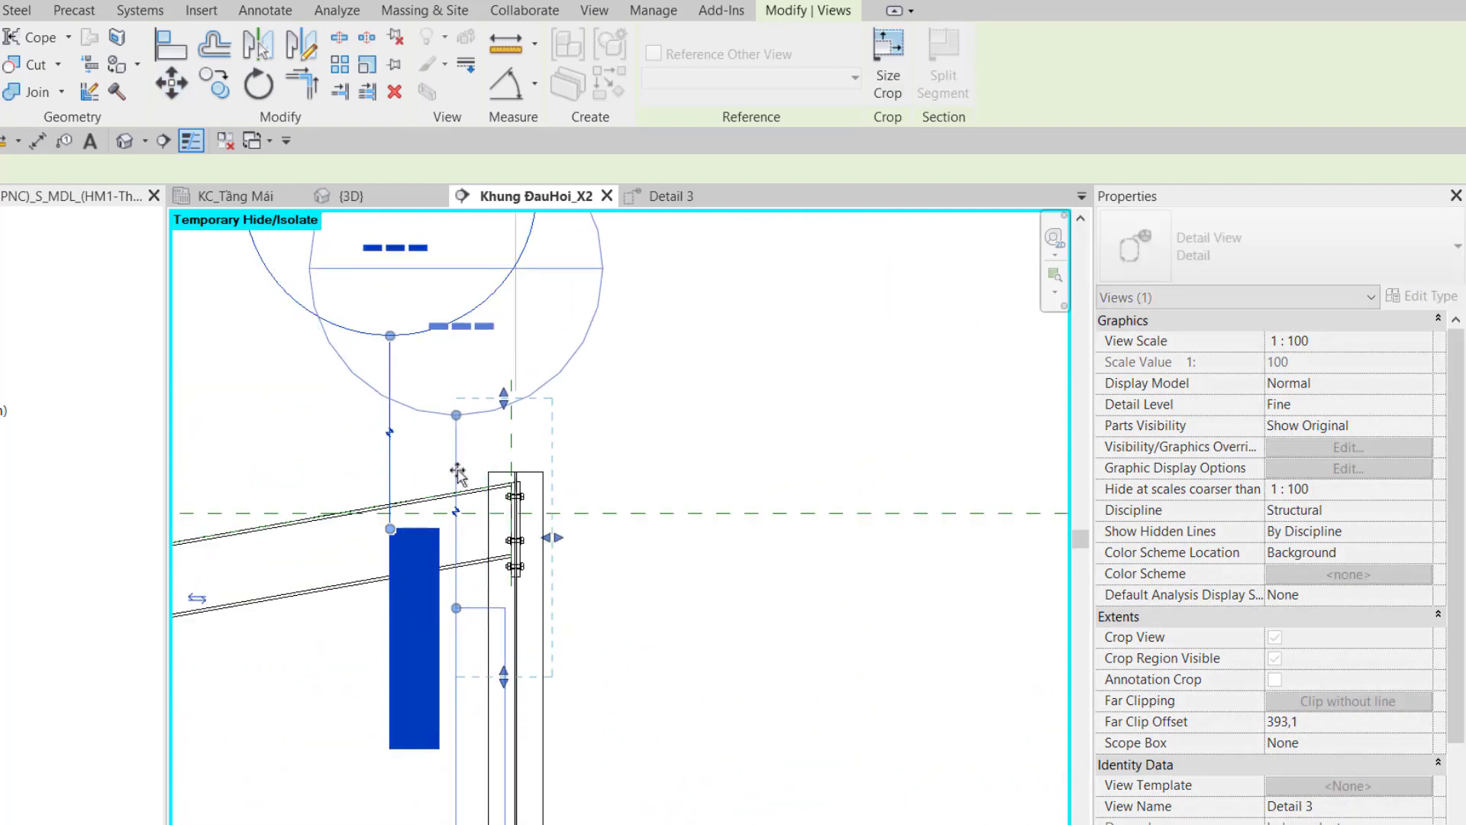
{"action": "middle_click_drag", "start_coordinate": [606, 628], "coordinate": [672, 629]}
Select the end plate at the Y5 joint, checking it in the Detail 3 view
{"action": "double_click", "coordinate": [543, 407]}
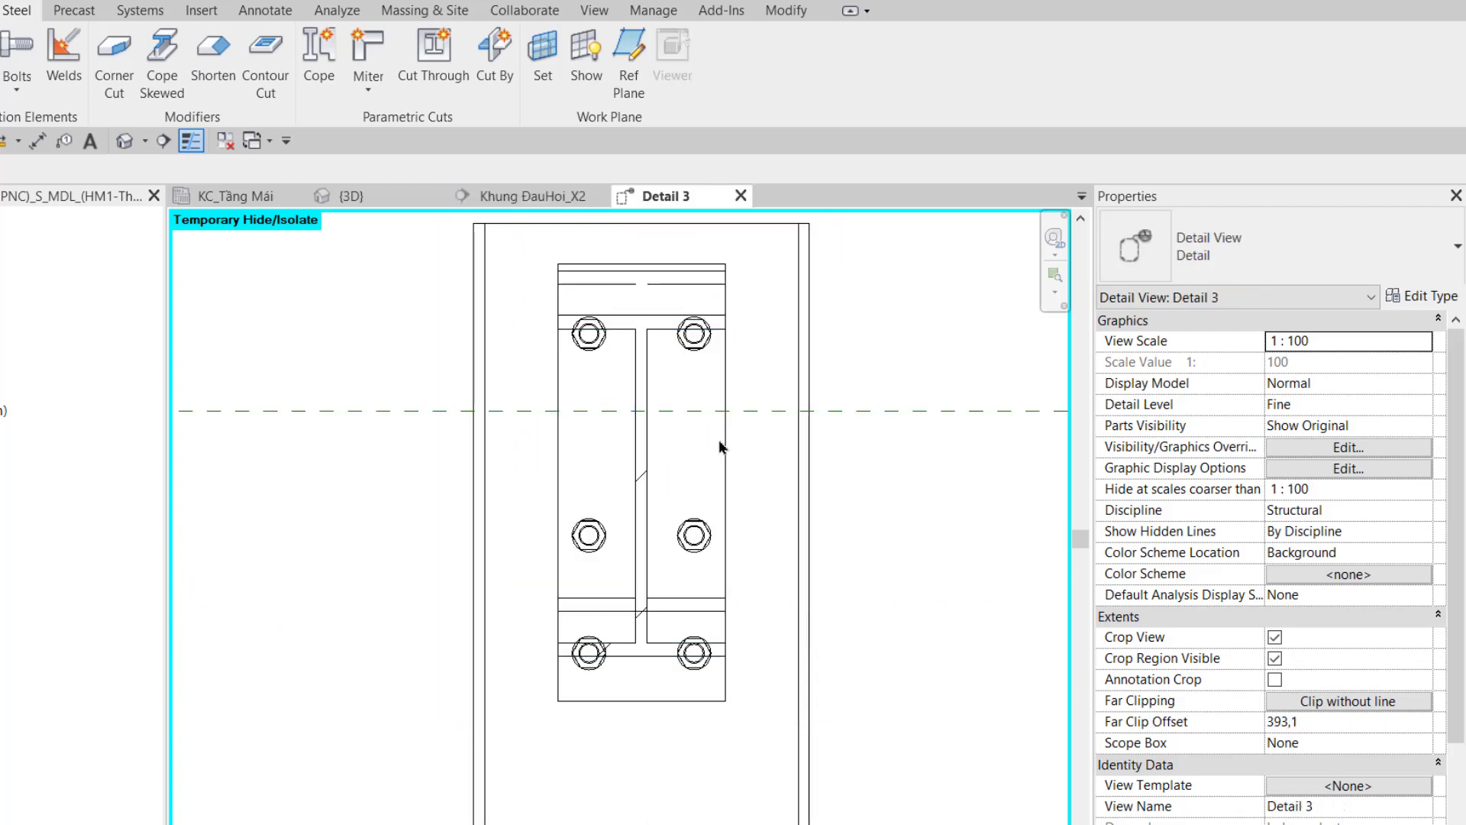
{"action": "left_click", "coordinate": [532, 196]}
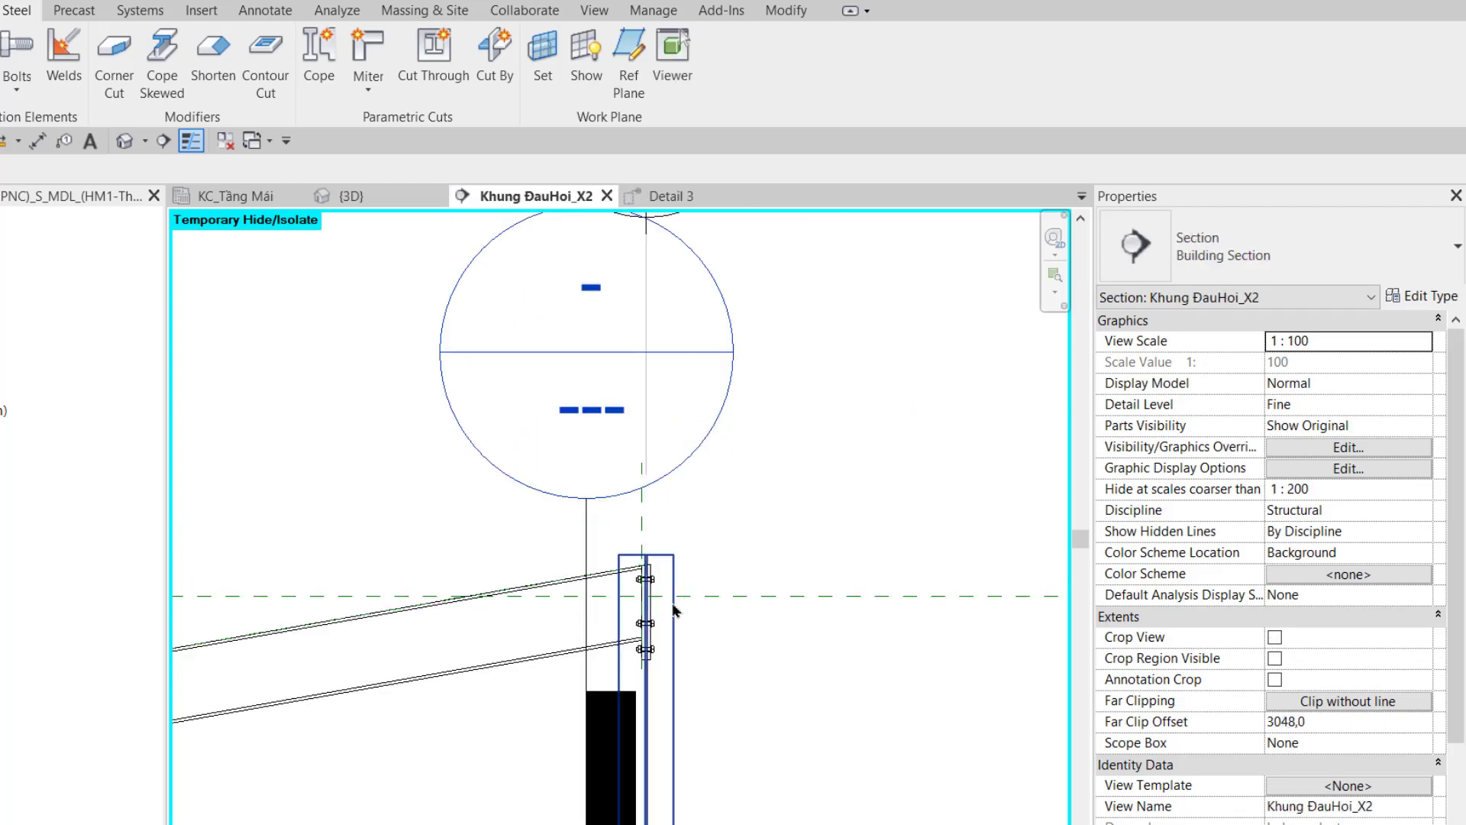
{"action": "scroll", "coordinate": [646, 552], "scroll_direction": "up", "scroll_amount": 2}
{"action": "scroll", "coordinate": [635, 459], "scroll_direction": "up", "scroll_amount": 2}
{"action": "left_click", "coordinate": [624, 464]}
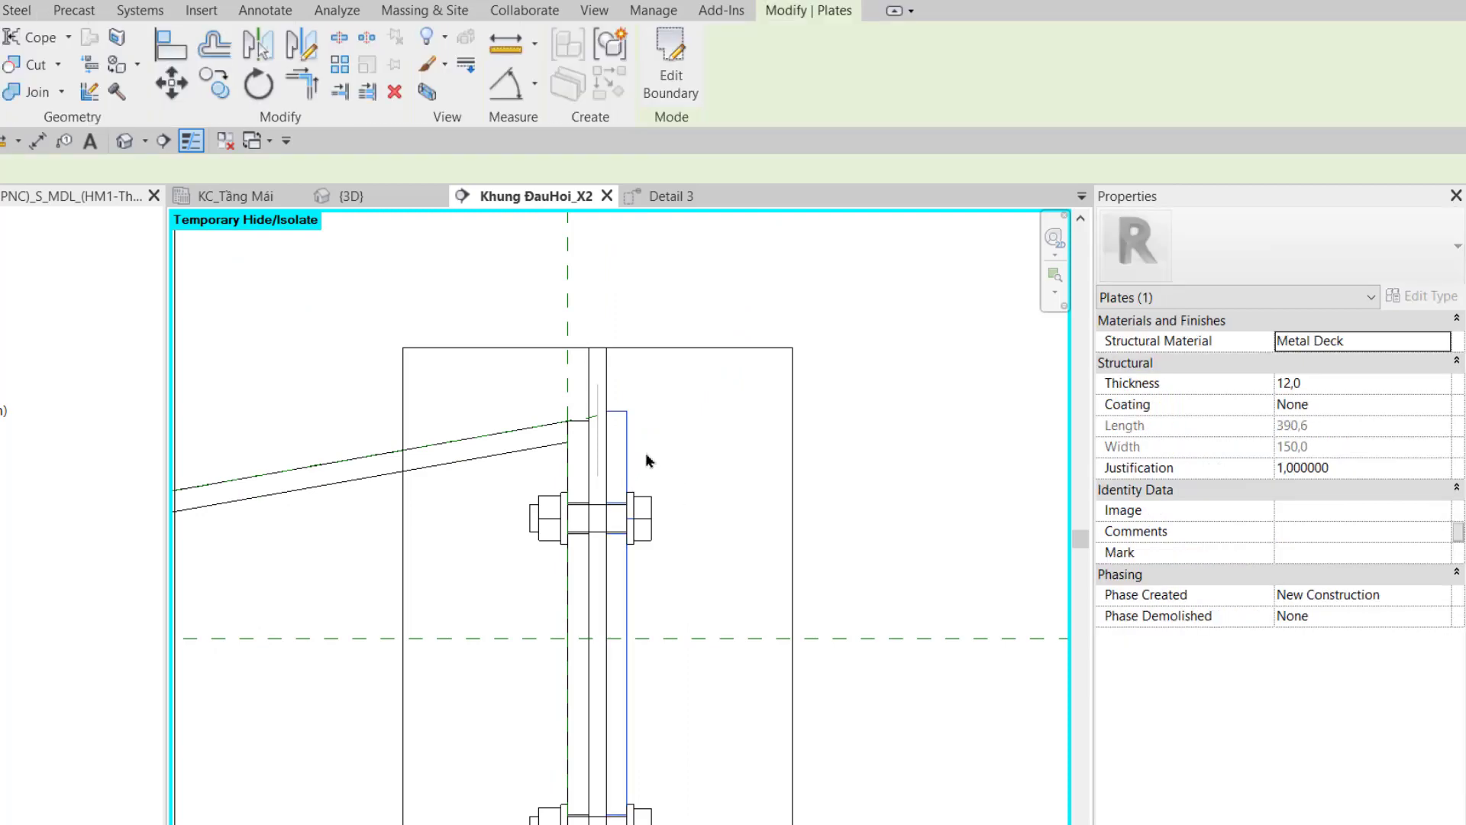
{"action": "scroll", "coordinate": [646, 460], "scroll_direction": "down", "scroll_amount": 2}
{"action": "left_click", "coordinate": [687, 201]}
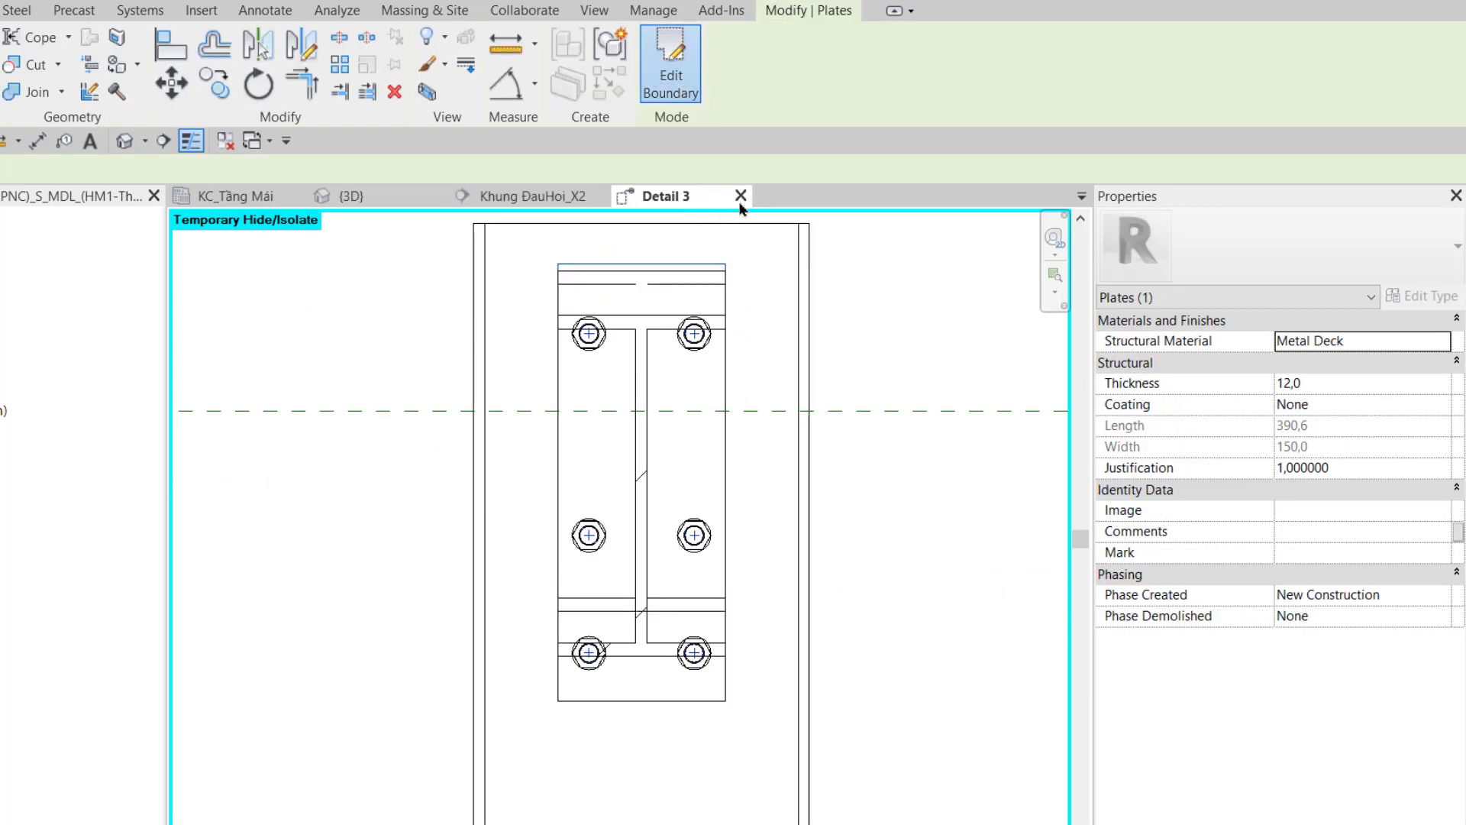
Align the plate boundary's top edge to shorten it to 384.6, then view it in 3D
{"action": "left_click", "coordinate": [671, 61]}
{"action": "scroll", "coordinate": [697, 384], "scroll_direction": "up", "scroll_amount": 1}
{"action": "scroll", "coordinate": [654, 369], "scroll_direction": "up", "scroll_amount": 1}
{"action": "scroll", "coordinate": [650, 369], "scroll_direction": "up", "scroll_amount": 1}
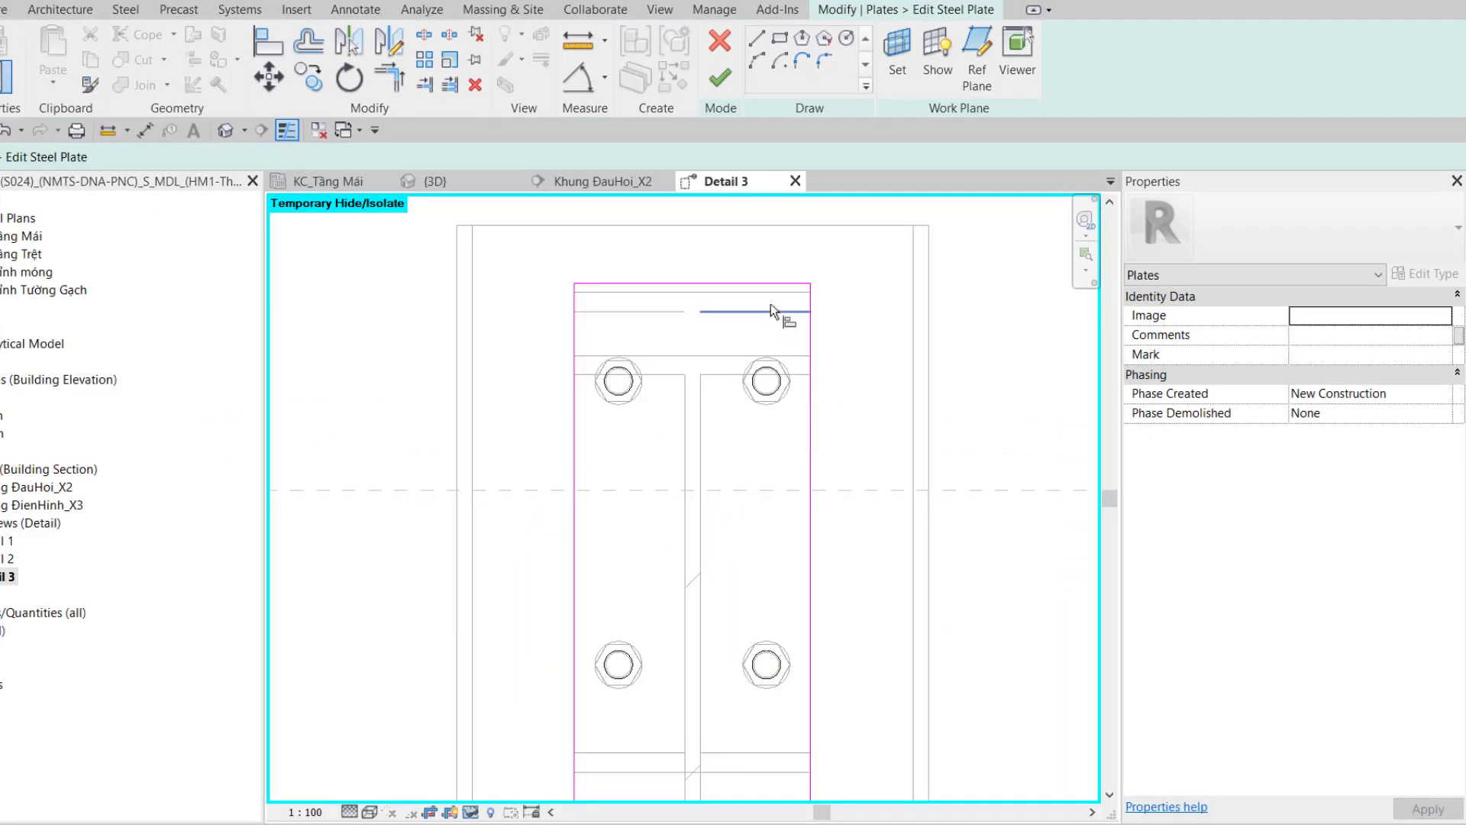
{"action": "key", "text": "a"}
{"action": "key", "text": "l"}
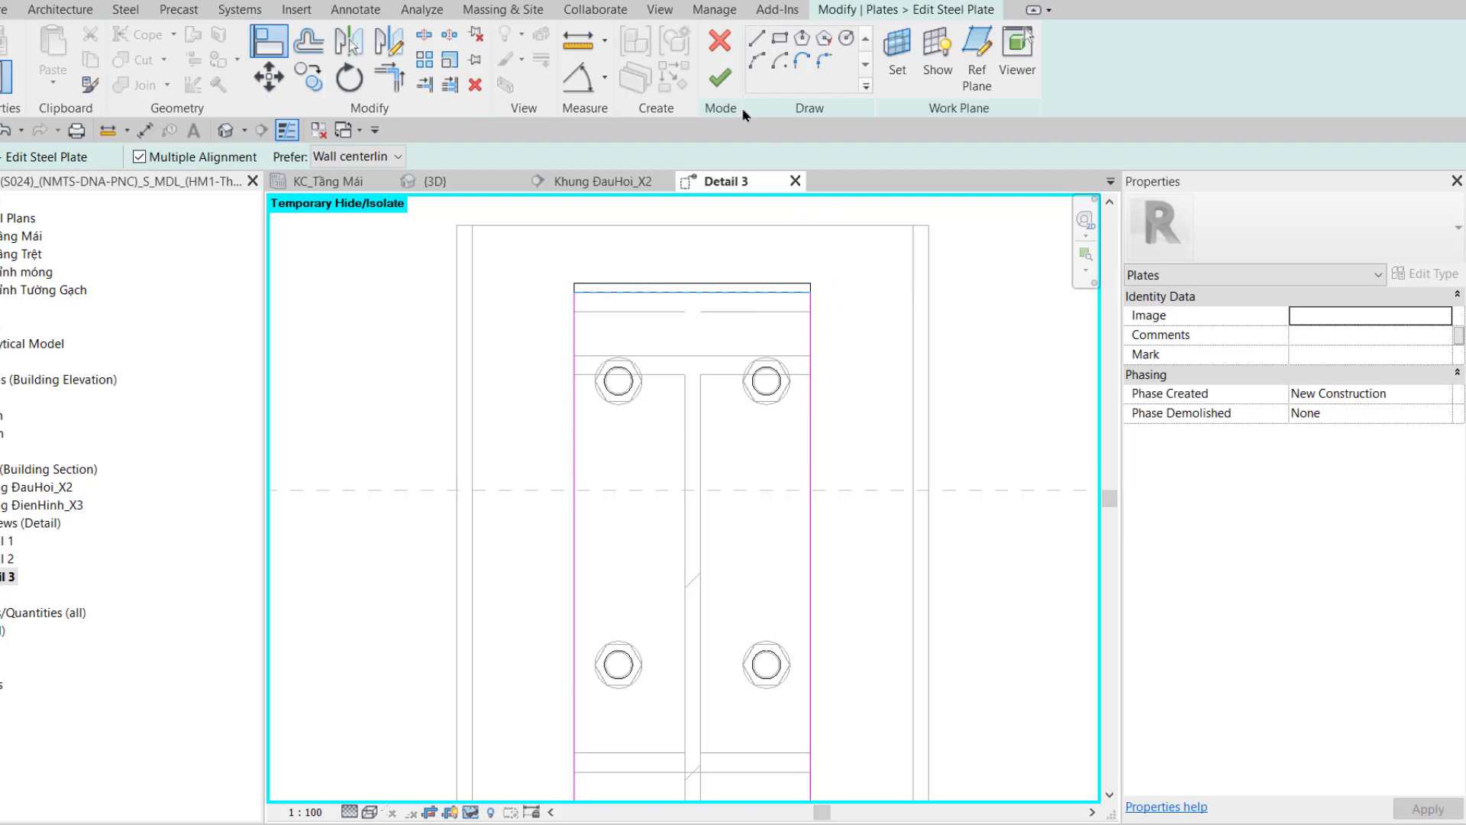
{"action": "left_click", "coordinate": [720, 77]}
{"action": "key", "text": "ctrl+Tab"}
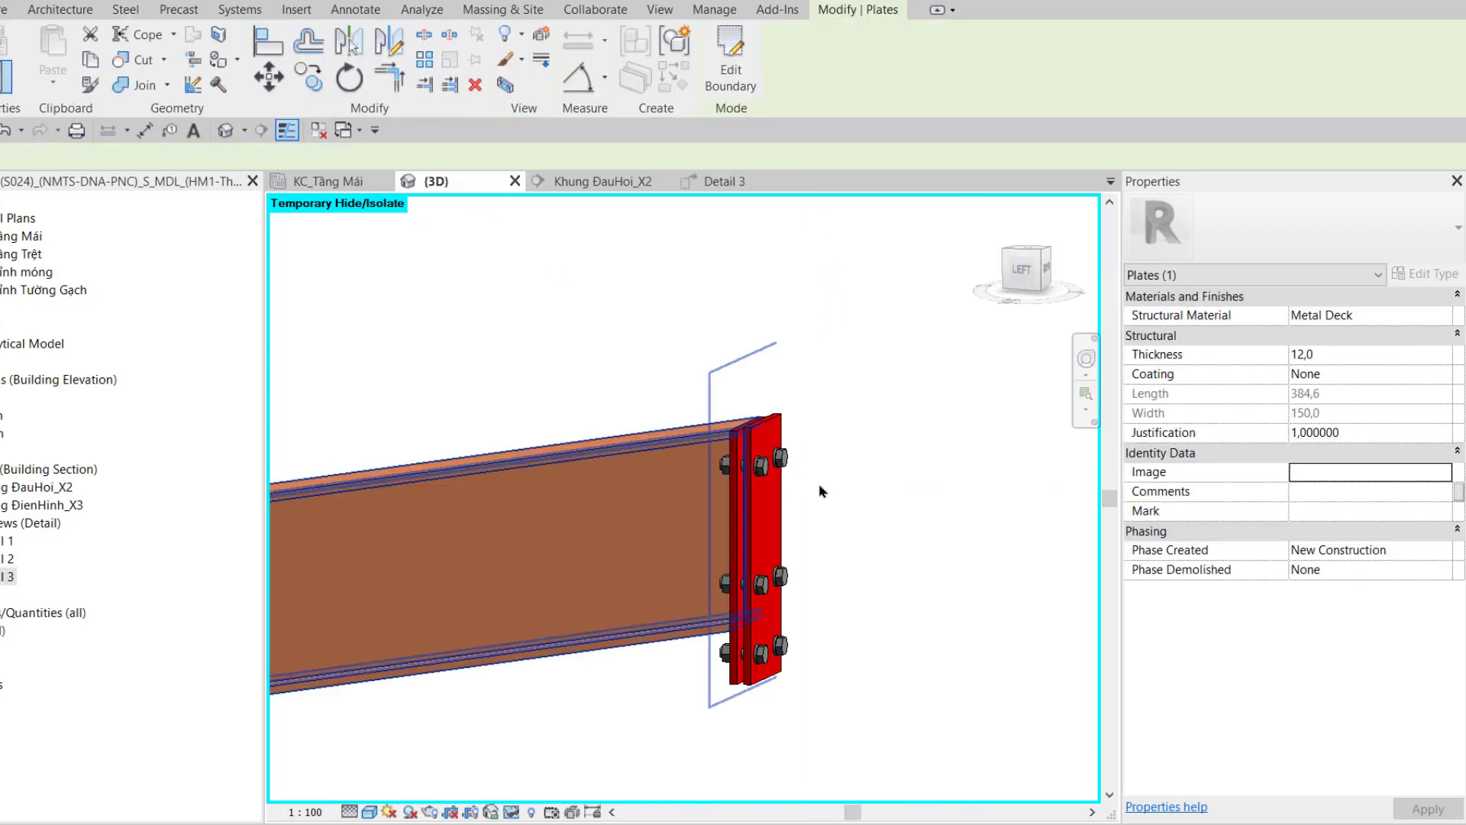
Clear the plate selection and reset temporarily hidden elements with HR
{"action": "scroll", "coordinate": [840, 504], "scroll_direction": "down", "scroll_amount": 2}
{"action": "left_click", "coordinate": [846, 547]}
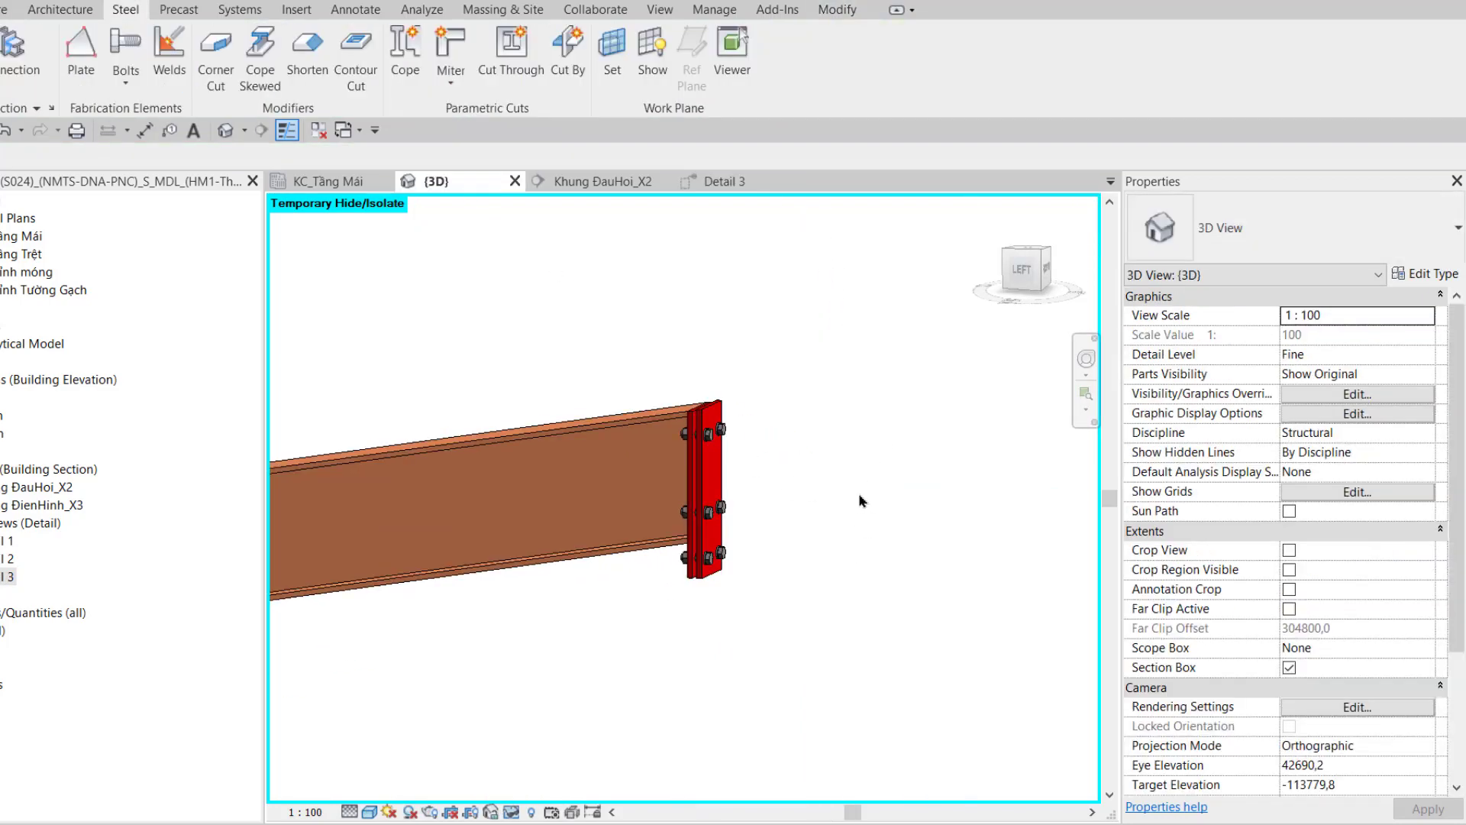
{"action": "key", "text": "h"}
{"action": "key", "text": "r"}
{"action": "scroll", "coordinate": [859, 500], "scroll_direction": "down", "scroll_amount": 2}
{"action": "scroll", "coordinate": [764, 500], "scroll_direction": "down", "scroll_amount": 2}
Resize the section box to enclose only the right column and rafter joint, then hide it
{"action": "left_click", "coordinate": [703, 498]}
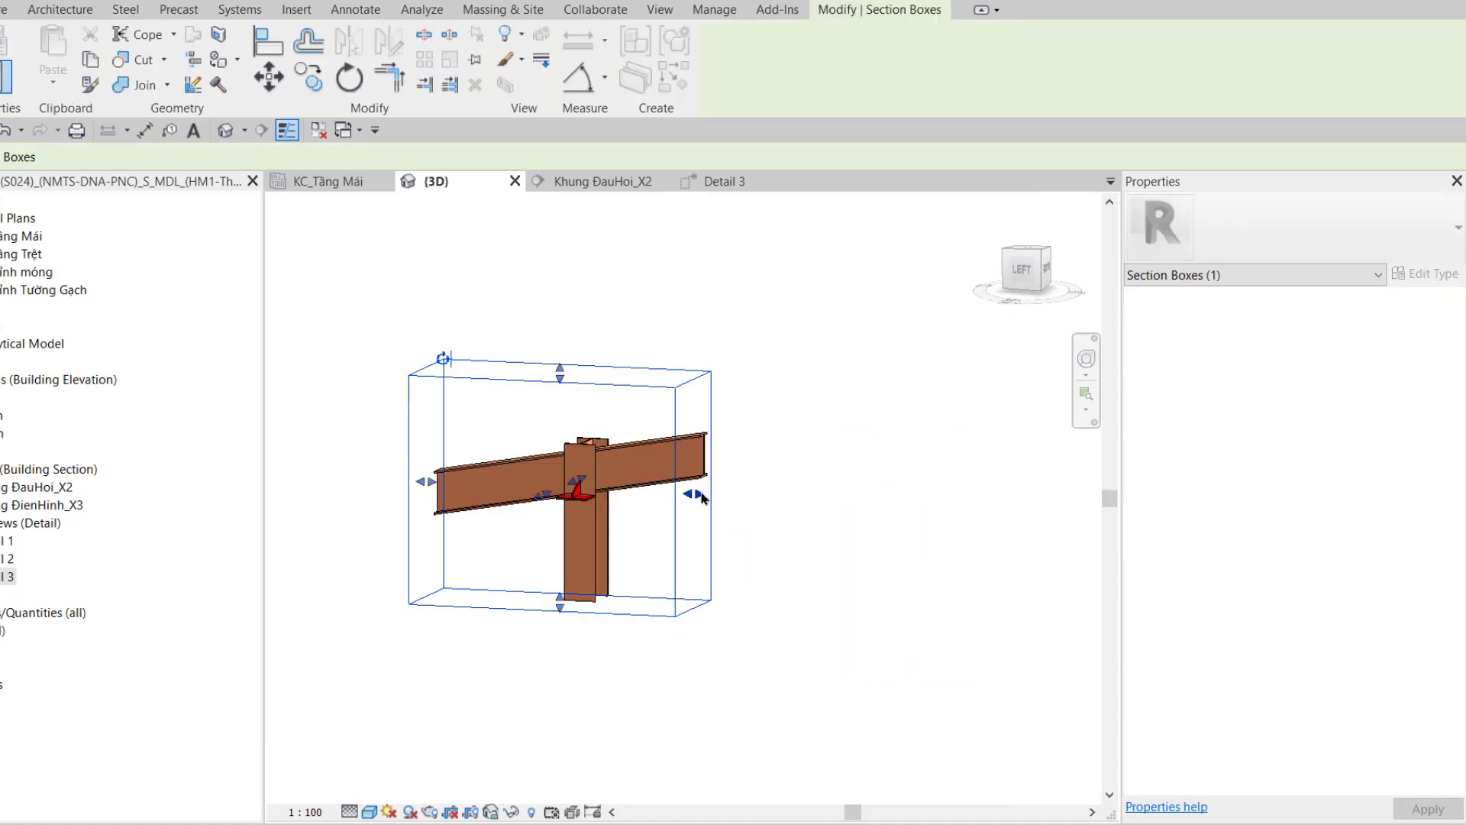
{"action": "left_click_drag", "start_coordinate": [703, 498], "coordinate": [1029, 455]}
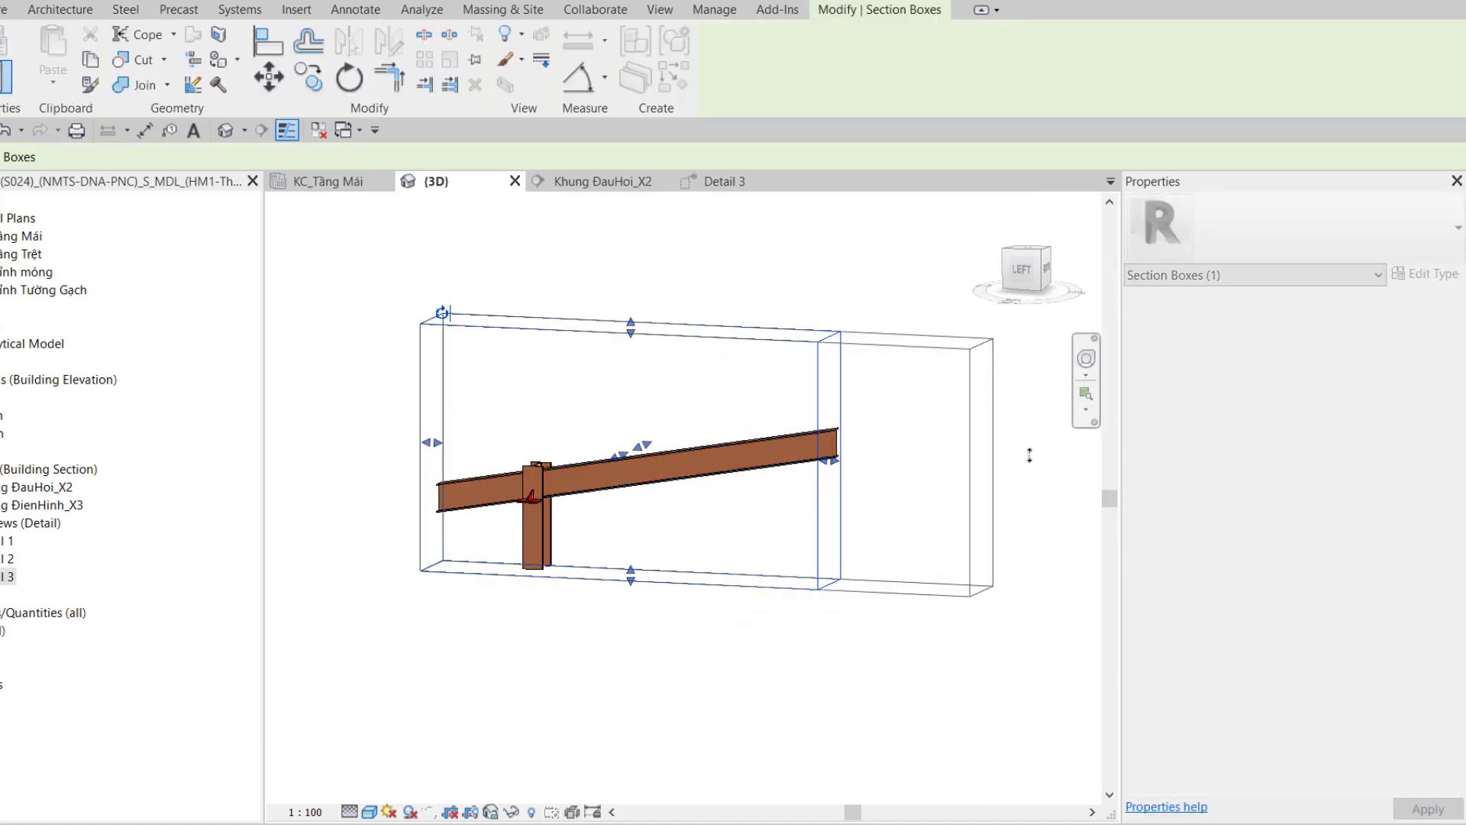
{"action": "left_click_drag", "start_coordinate": [425, 442], "coordinate": [940, 387]}
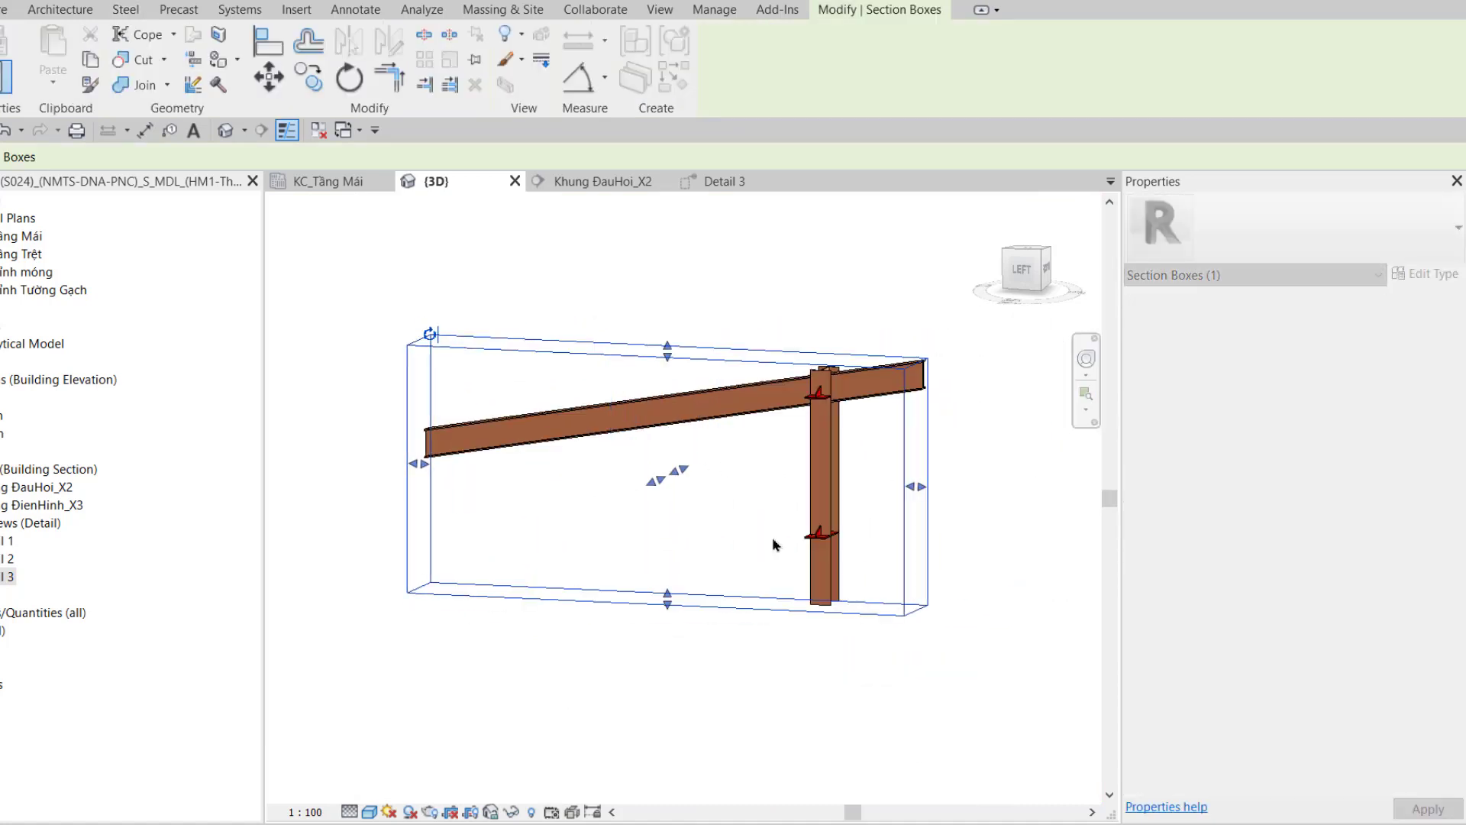
{"action": "mouse_move", "coordinate": [773, 544]}
{"action": "middle_mouse_down", "text": "shift"}
{"action": "mouse_move", "coordinate": [593, 504]}
{"action": "mouse_move", "coordinate": [589, 376]}
{"action": "middle_mouse_up", "text": "shift"}
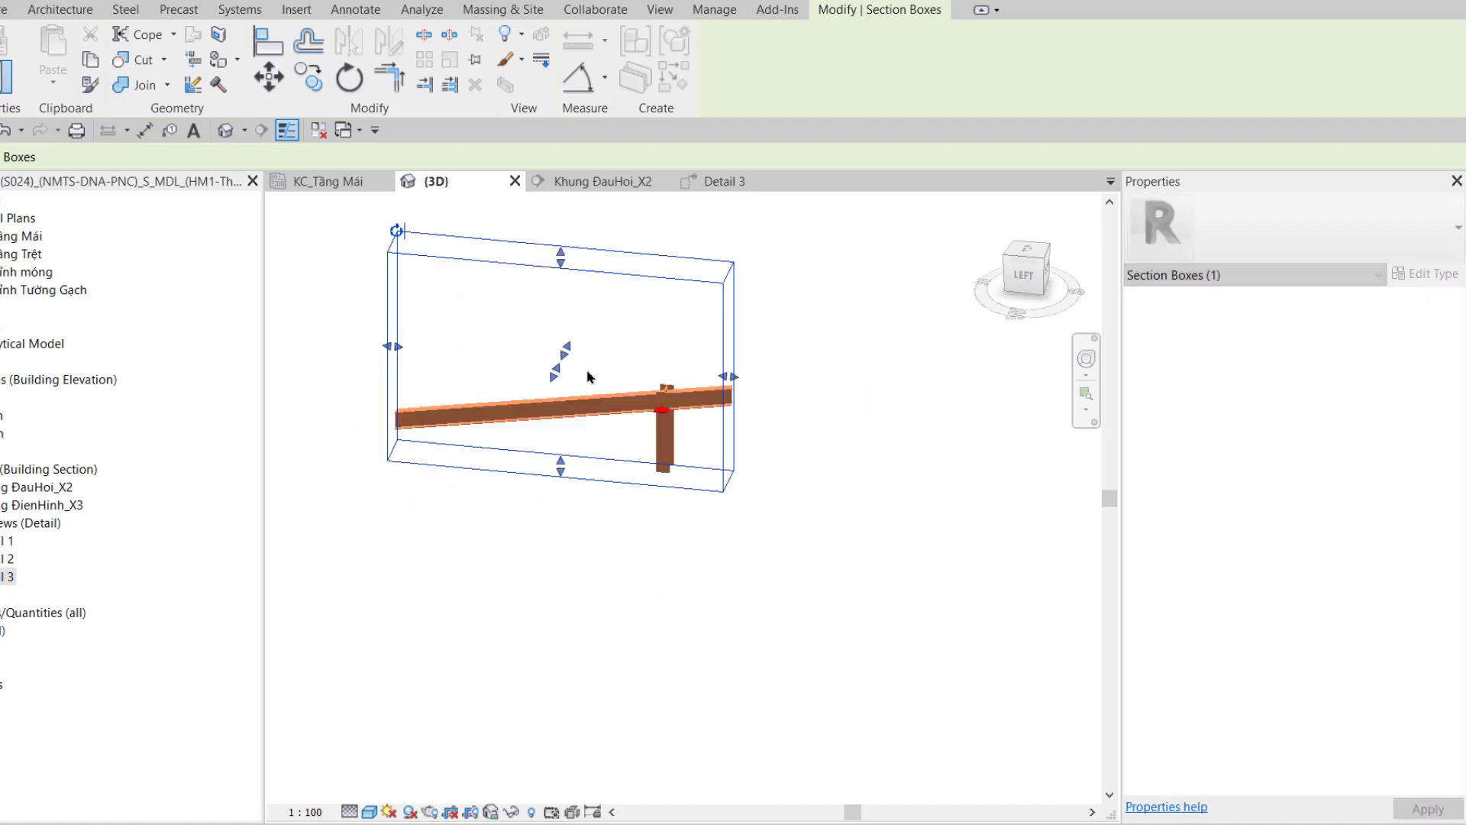
{"action": "left_click_drag", "start_coordinate": [728, 377], "coordinate": [997, 475]}
{"action": "mouse_move", "coordinate": [386, 452]}
{"action": "left_mouse_down"}
{"action": "mouse_move", "coordinate": [733, 429]}
{"action": "mouse_move", "coordinate": [893, 466]}
{"action": "left_mouse_up"}
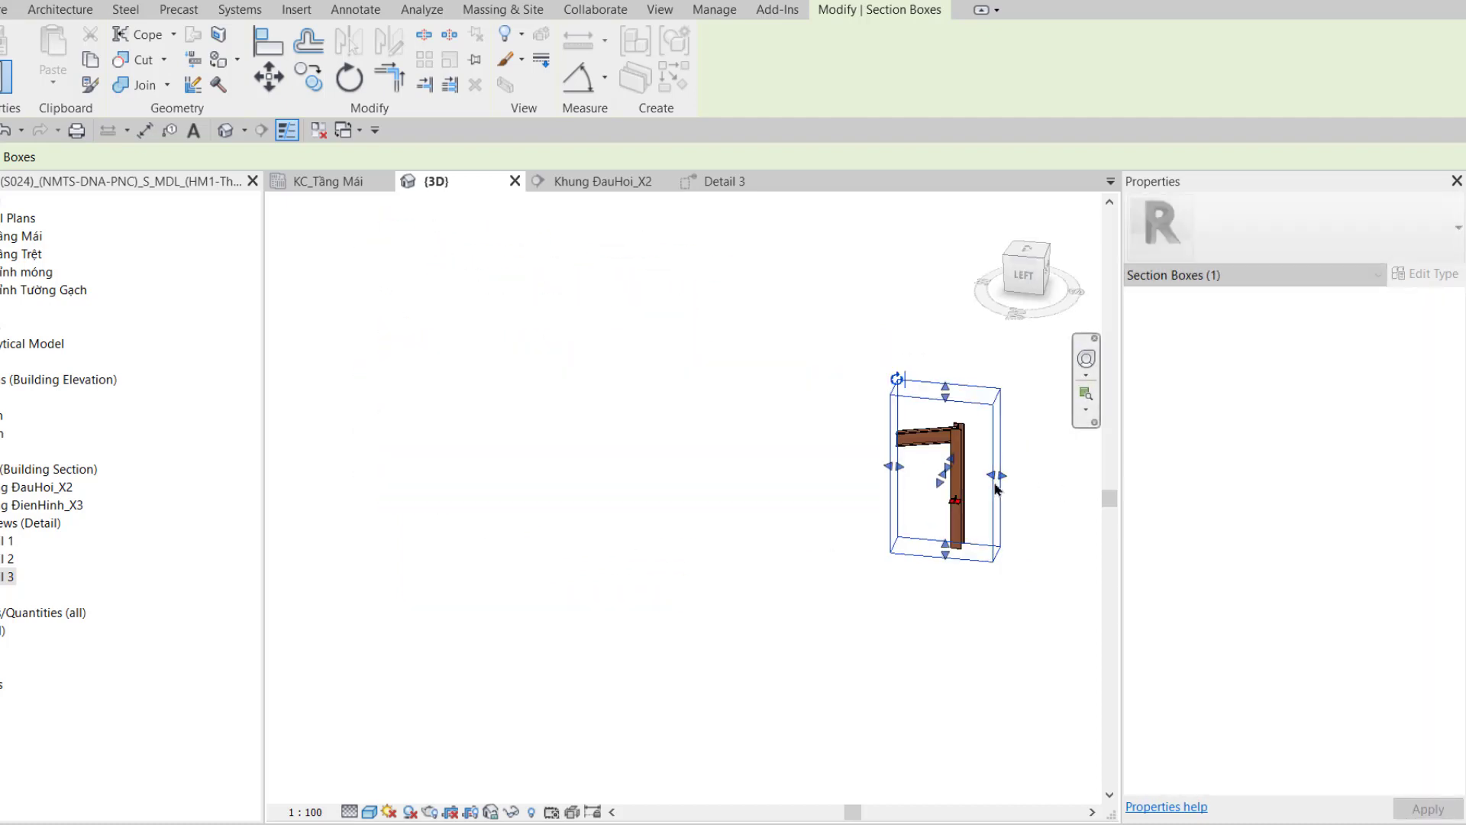
{"action": "scroll", "coordinate": [845, 517], "scroll_direction": "up", "scroll_amount": 3}
{"action": "key", "text": "h"}
{"action": "key", "text": "h"}
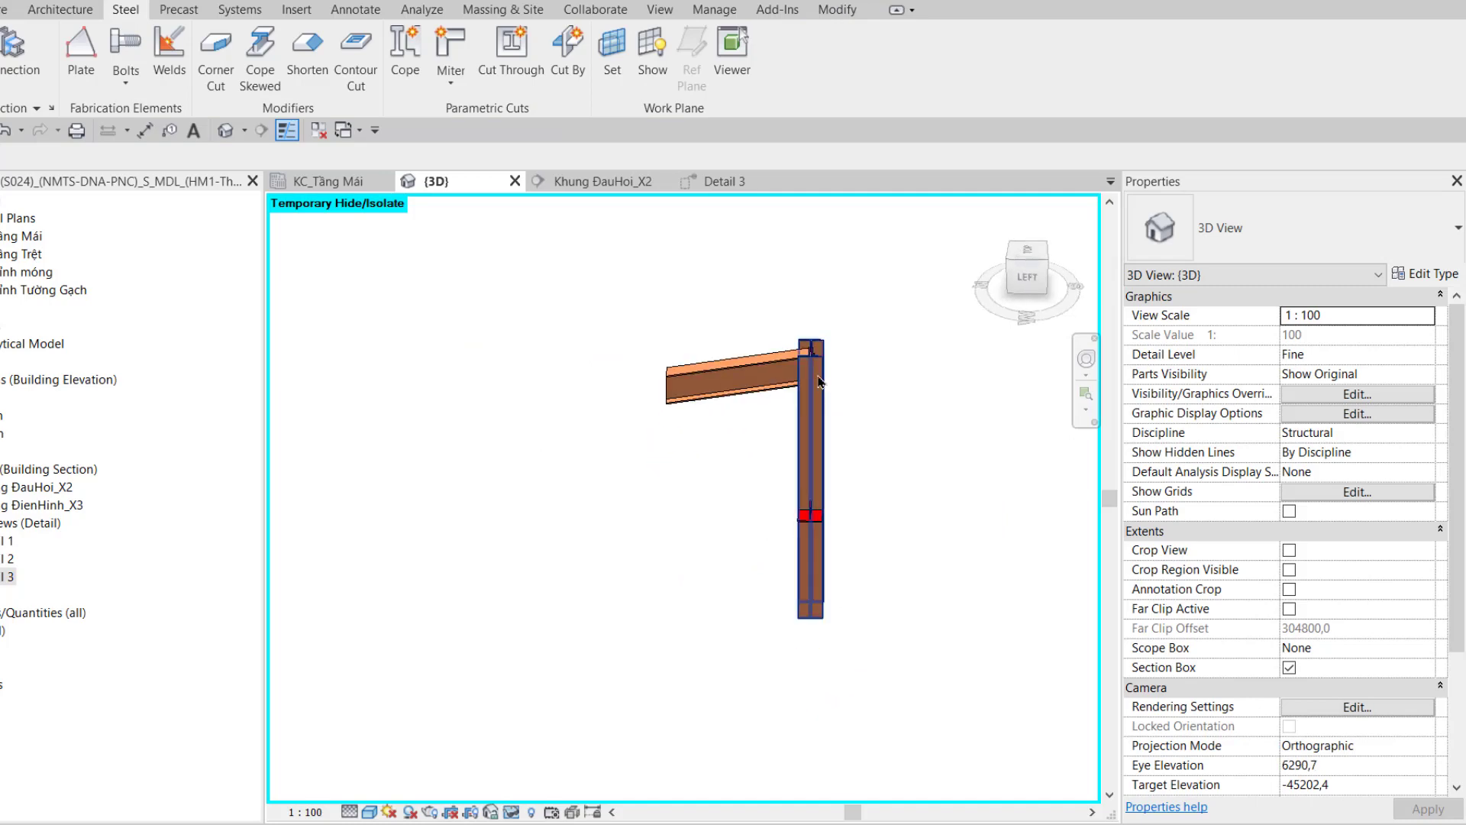
{"action": "scroll", "coordinate": [819, 382], "scroll_direction": "up", "scroll_amount": 3}
Hide the column, select a 384.6 × 150 end plate, and view the joint from the LEFT
{"action": "left_click", "coordinate": [764, 359]}
{"action": "middle_click_drag", "start_coordinate": [764, 359], "coordinate": [701, 432], "text": "shift"}
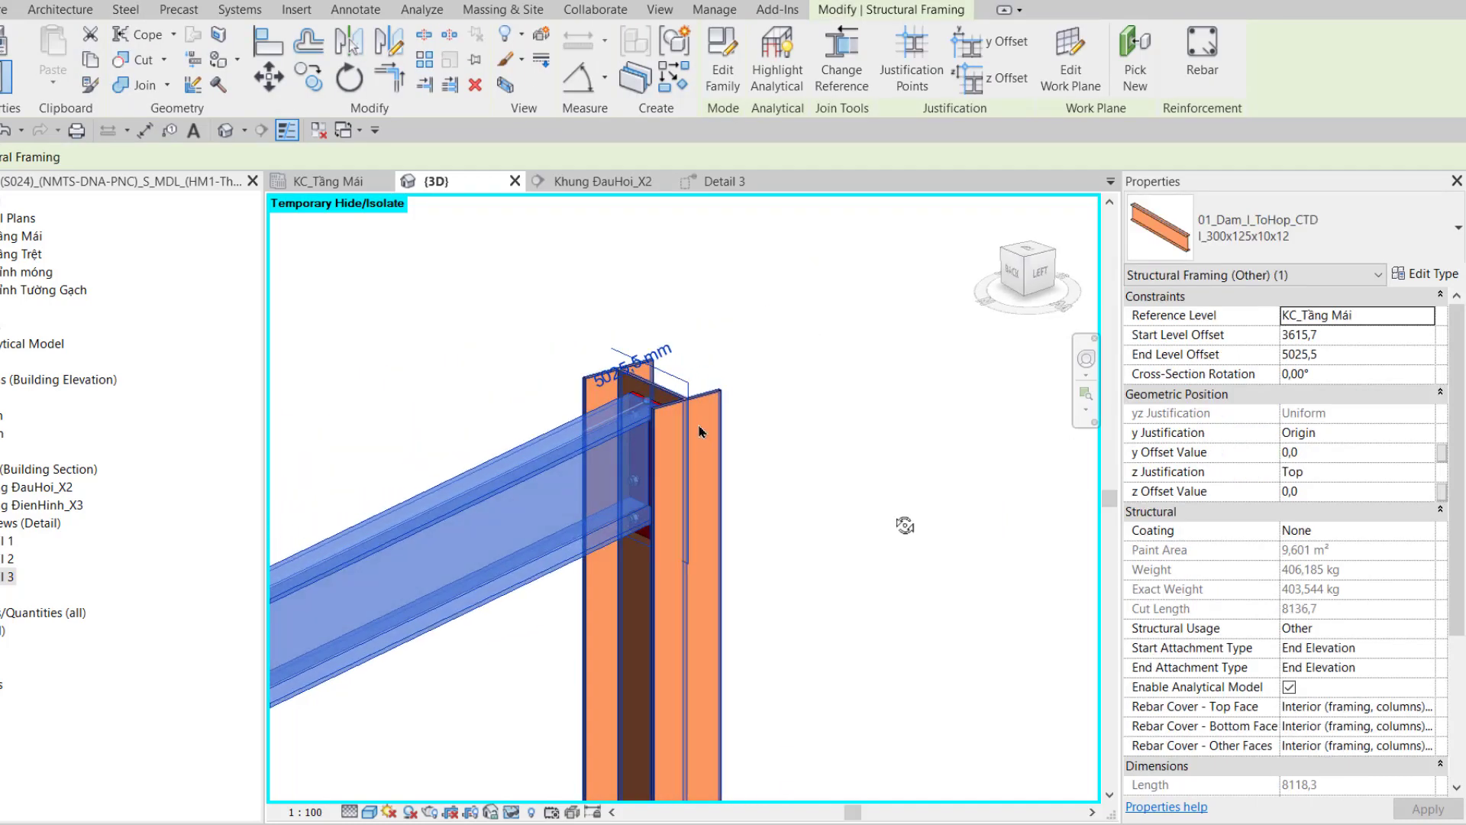
{"action": "left_click", "coordinate": [724, 508]}
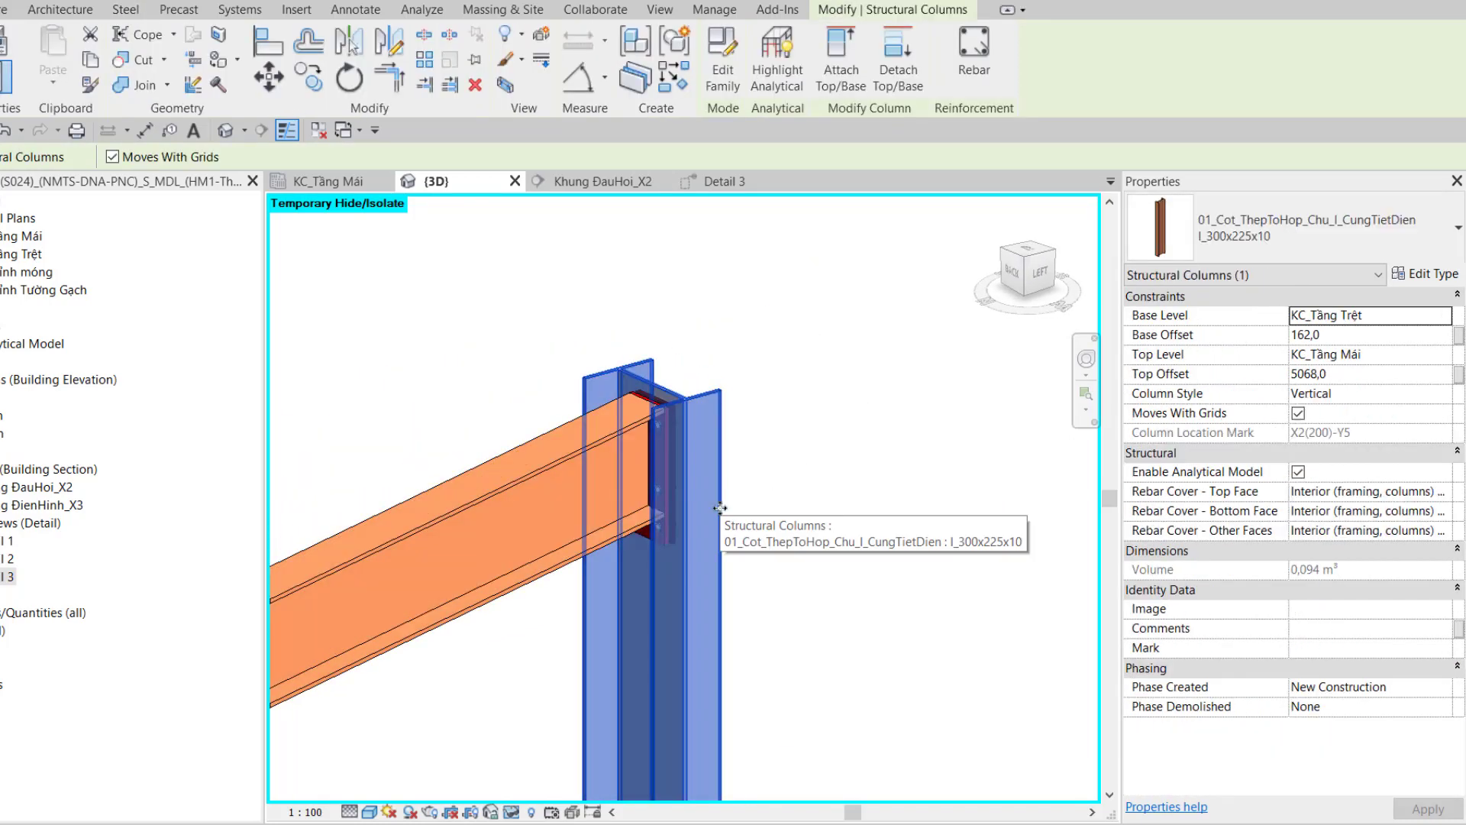
{"action": "key", "text": "h"}
{"action": "key", "text": "h"}
{"action": "middle_click_drag", "start_coordinate": [812, 563], "coordinate": [731, 483], "text": "shift"}
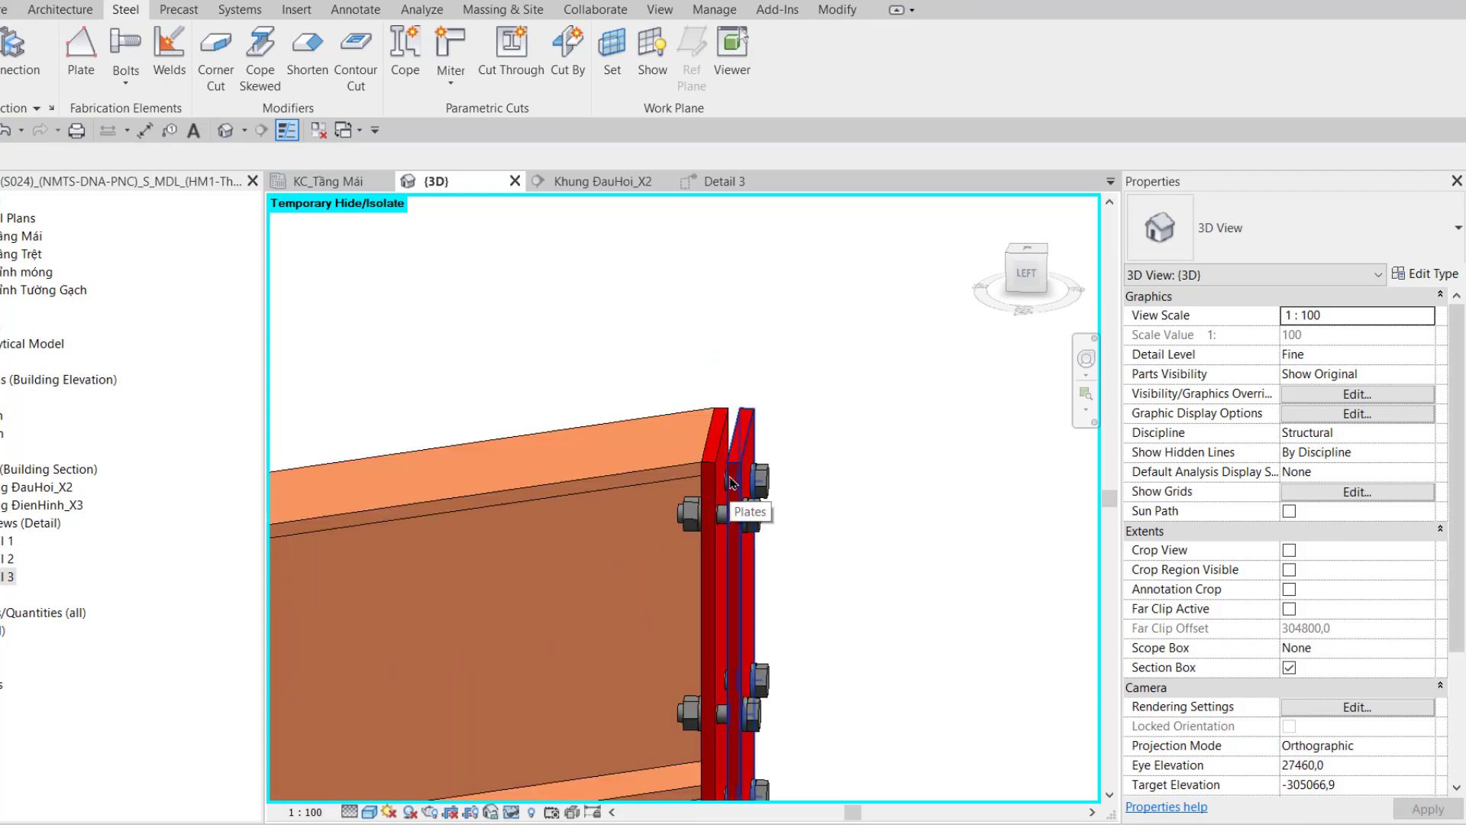
{"action": "left_click", "coordinate": [731, 483]}
{"action": "left_click", "coordinate": [1025, 272]}
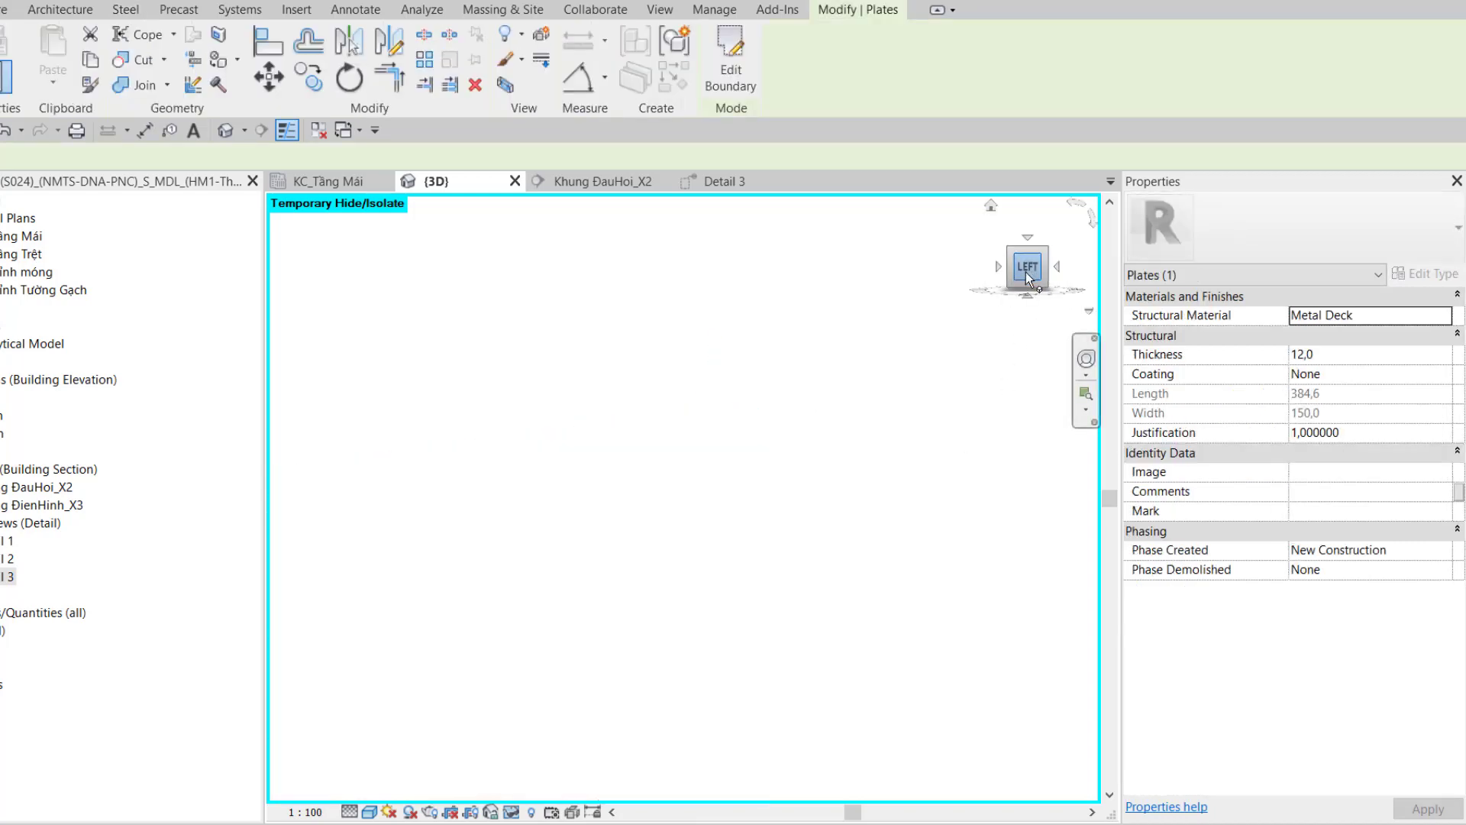